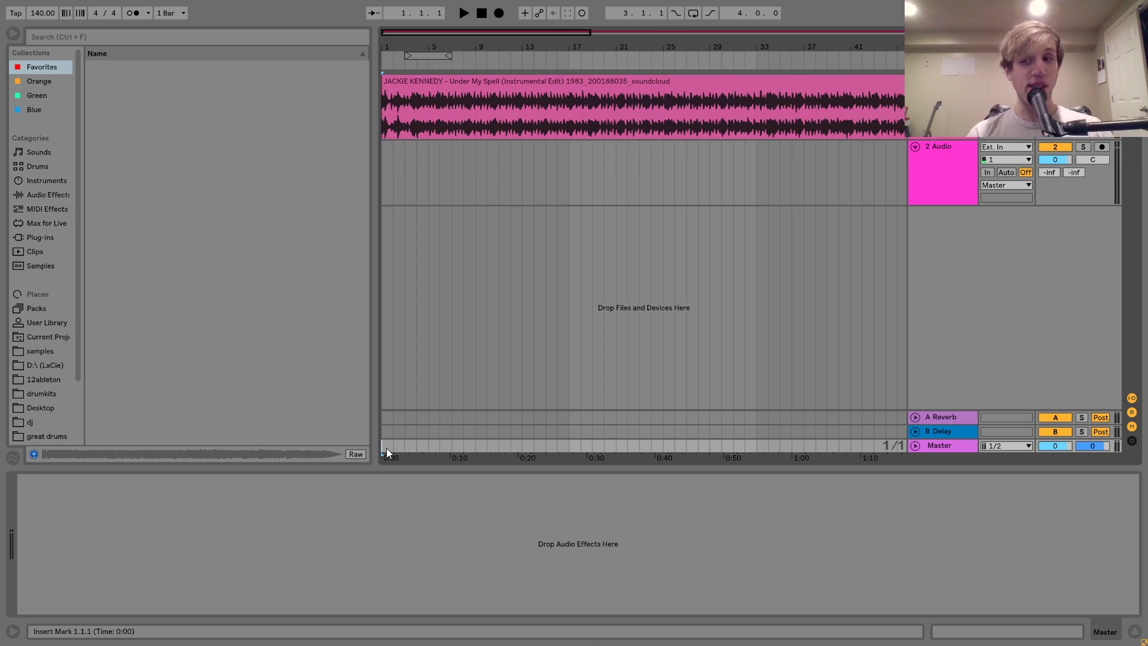
Step: Delete the B Delay and A Reverb return tracks and the empty 2 Audio track
click(958, 436)
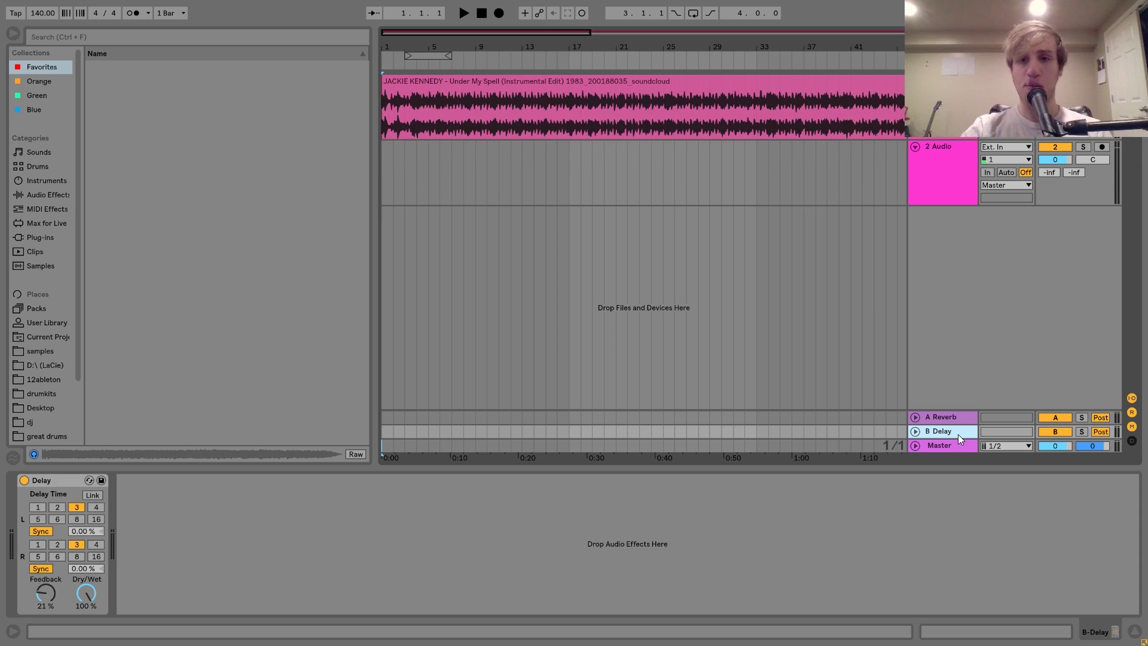
key(Delete)
key(Delete)
key(Delete)
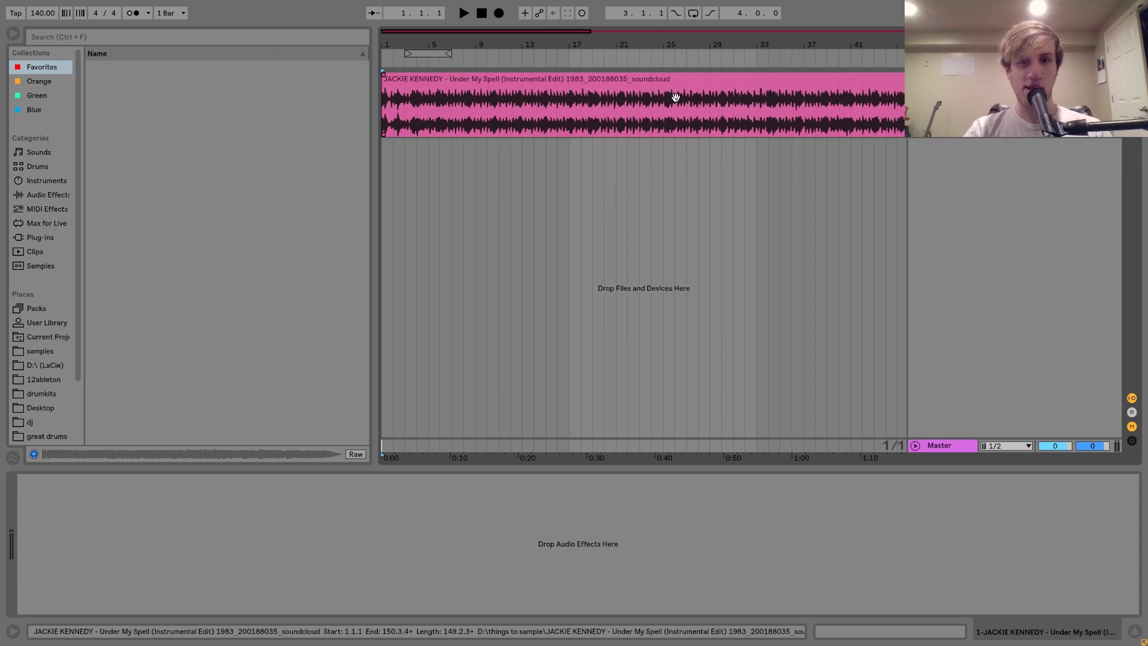
Step: Listen to the song clip from its start and from bar 45 to look for a section to sample
click(593, 82)
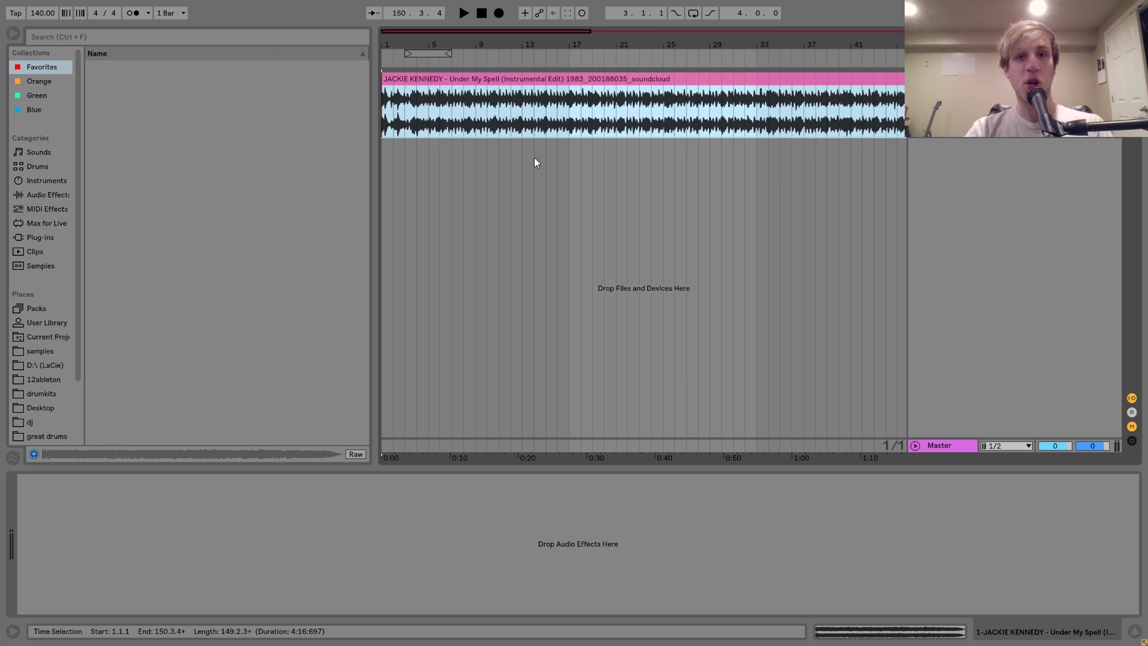
key(space)
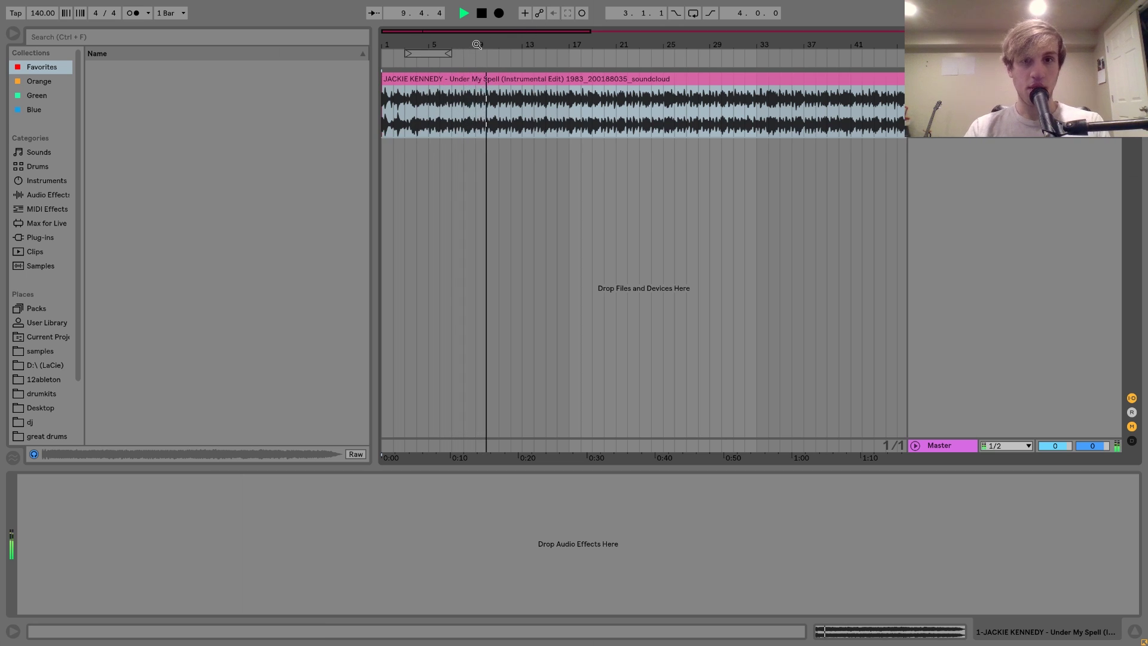
key(space)
scroll(662, 157, right, 3)
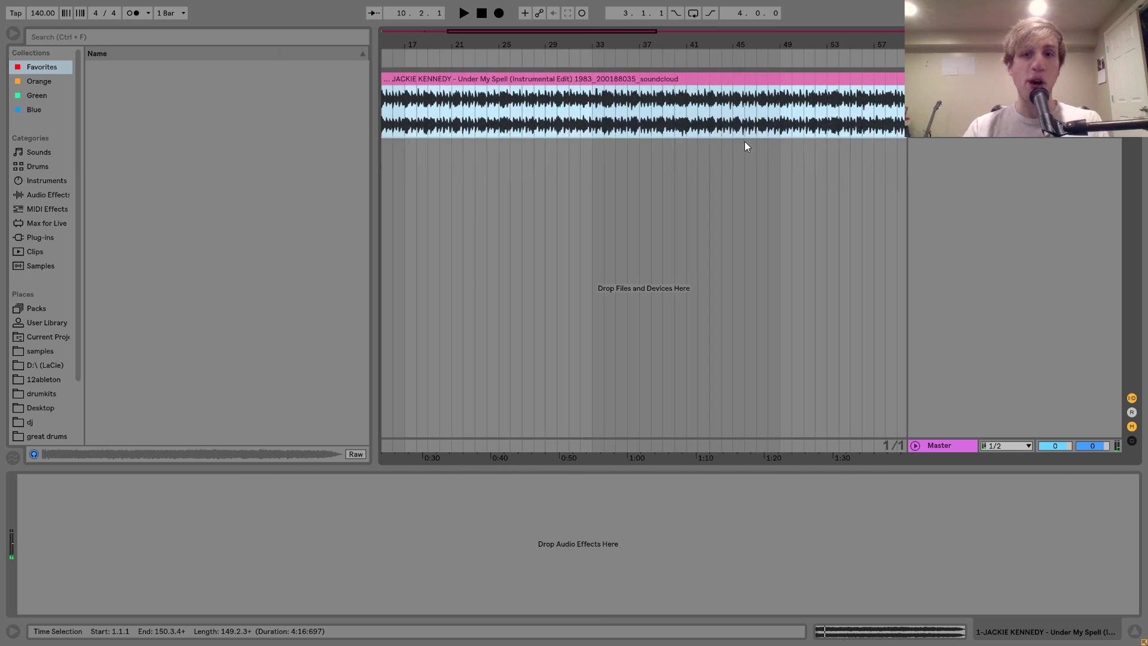
click(737, 129)
key(space)
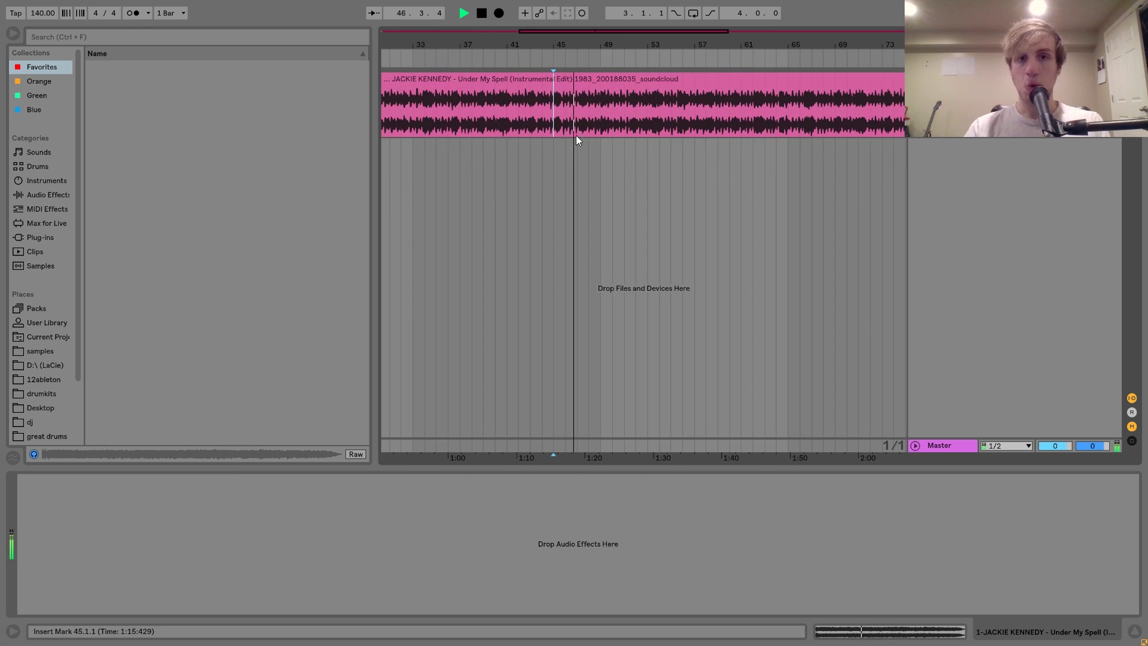
Step: Audition the song at several points between bars 44 and 48 to find where the wanted loop begins
drag(572, 60, 572, 132)
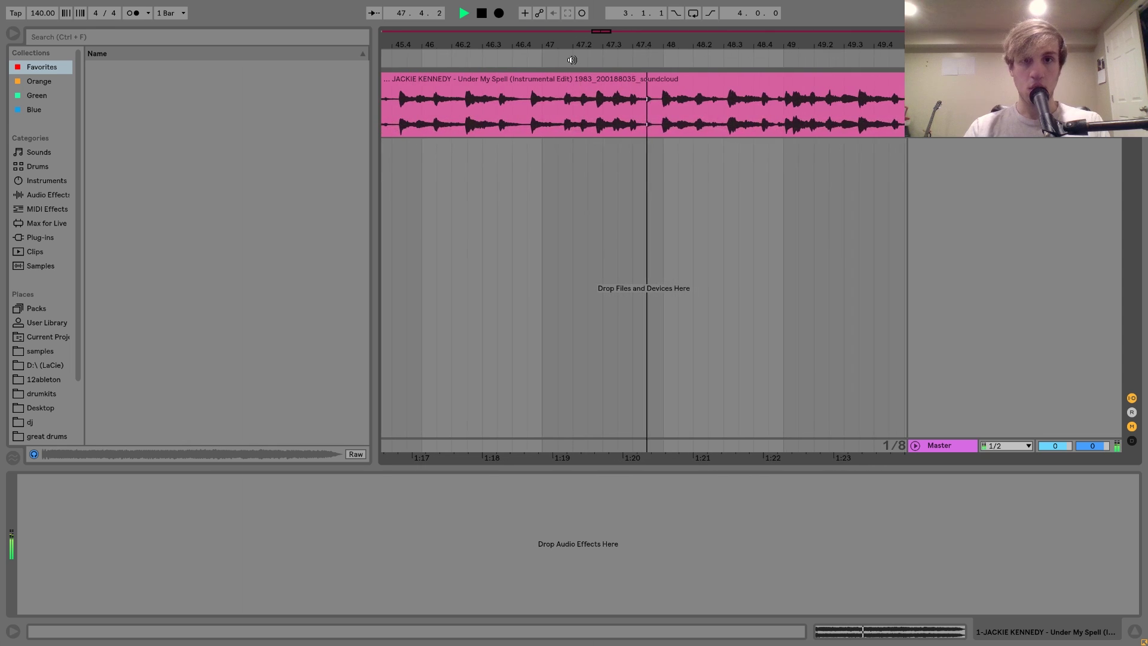
click(527, 128)
key(space)
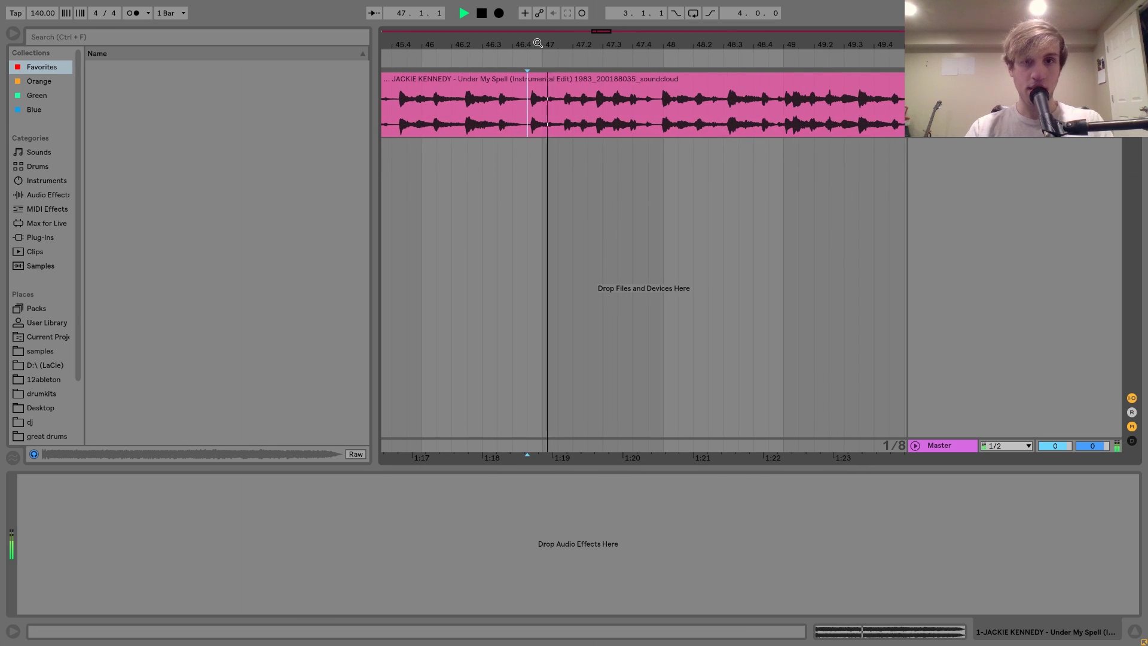
key(space)
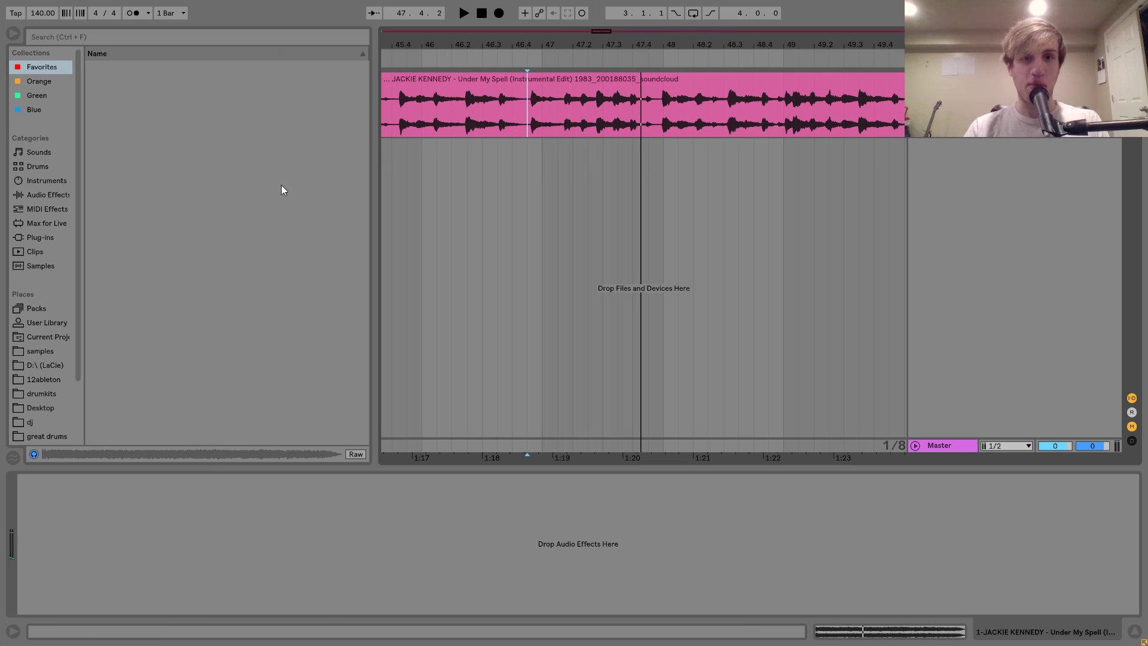
click(394, 122)
key(space)
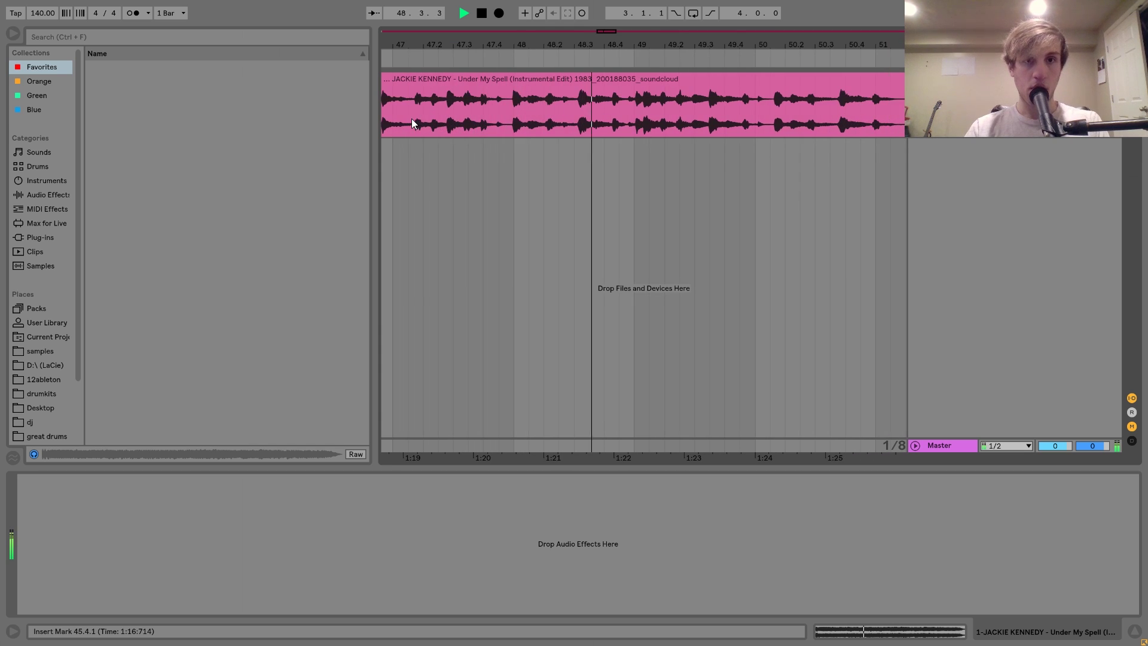
key(space)
scroll(412, 125, left, 3)
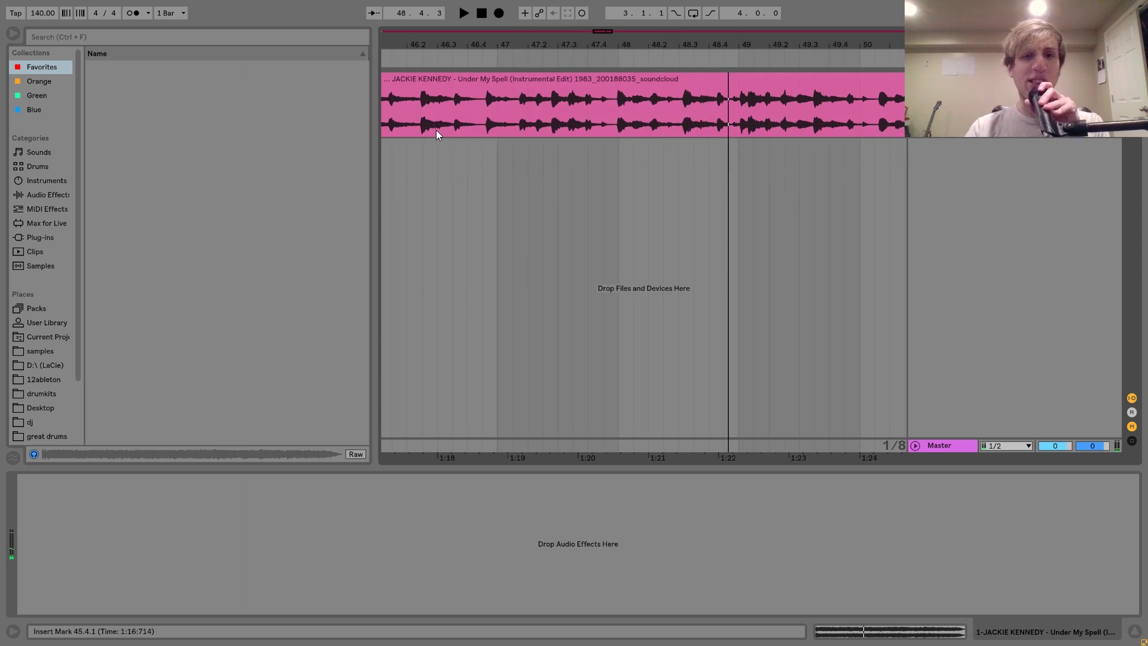
scroll(436, 131, left, 1)
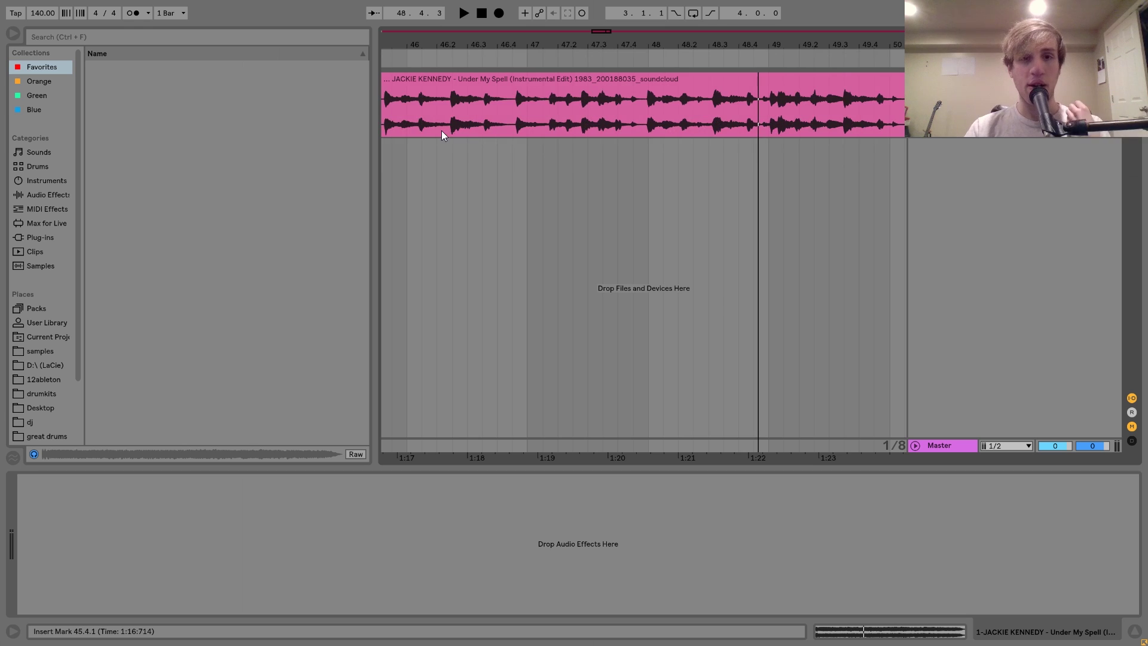
click(437, 129)
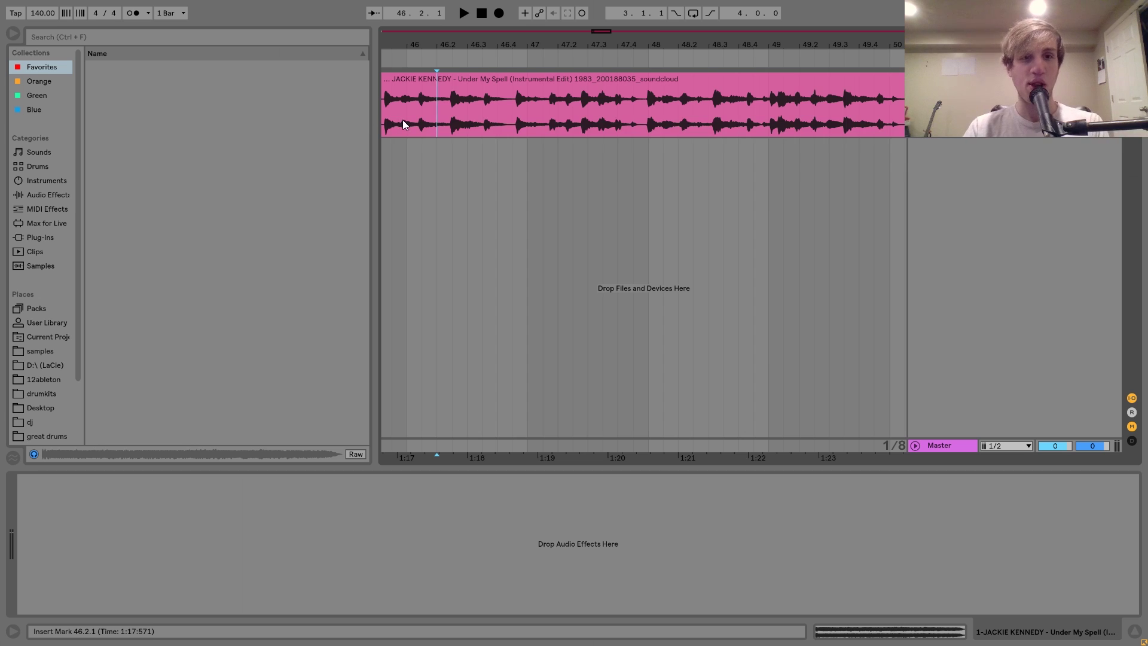
scroll(394, 123, left, 12)
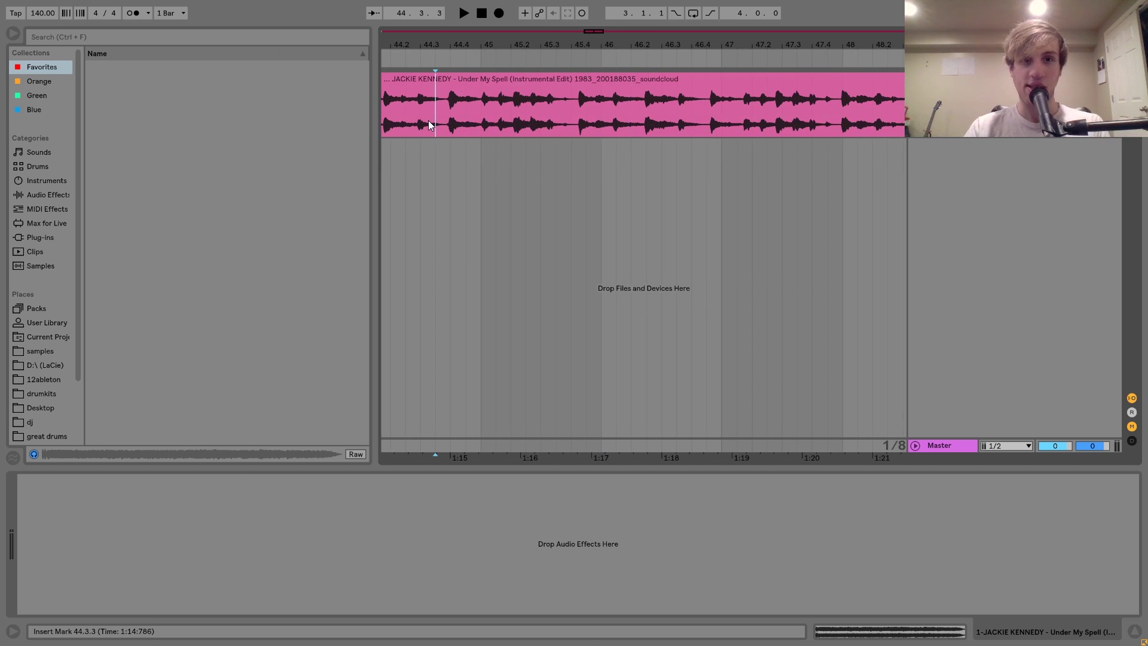
key(space)
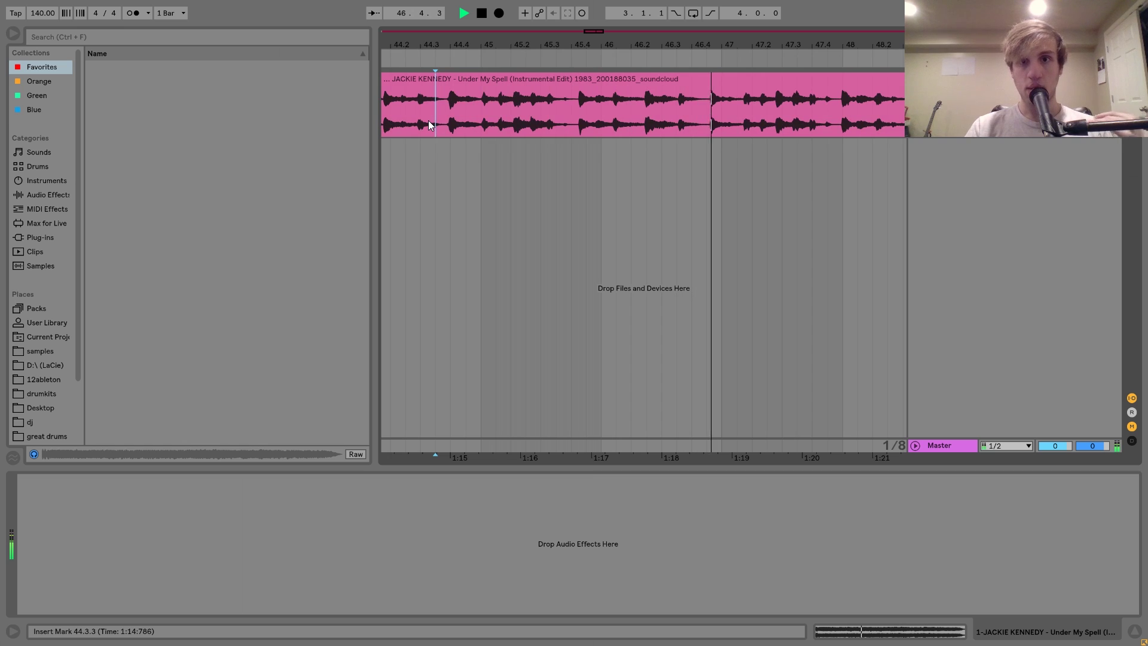
key(space)
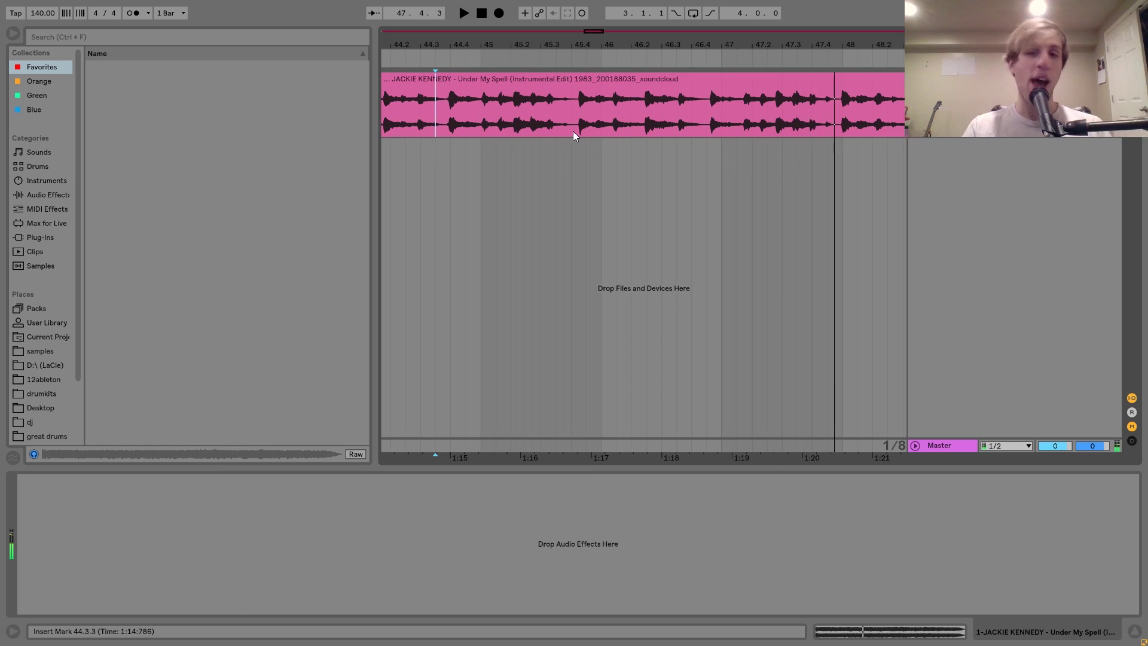
Step: Split the song clip at 47.1.3 and move the part after the split to 1.1.1
click(744, 113)
key(ctrl+e)
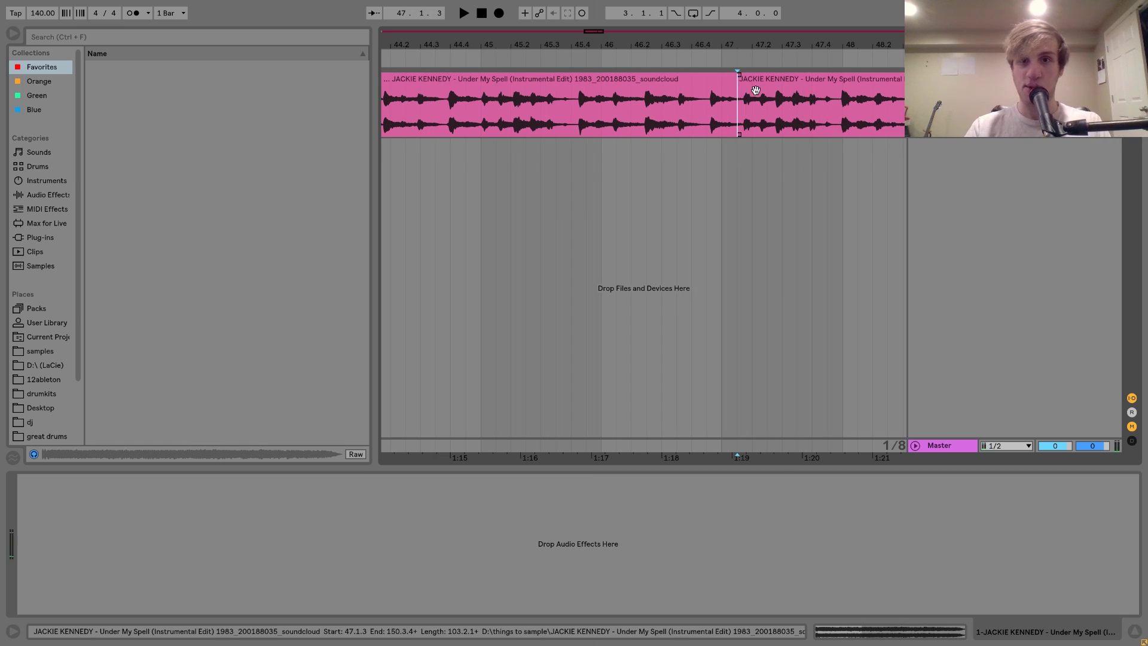
drag(708, 47, 666, 43)
drag(759, 88, 445, 90)
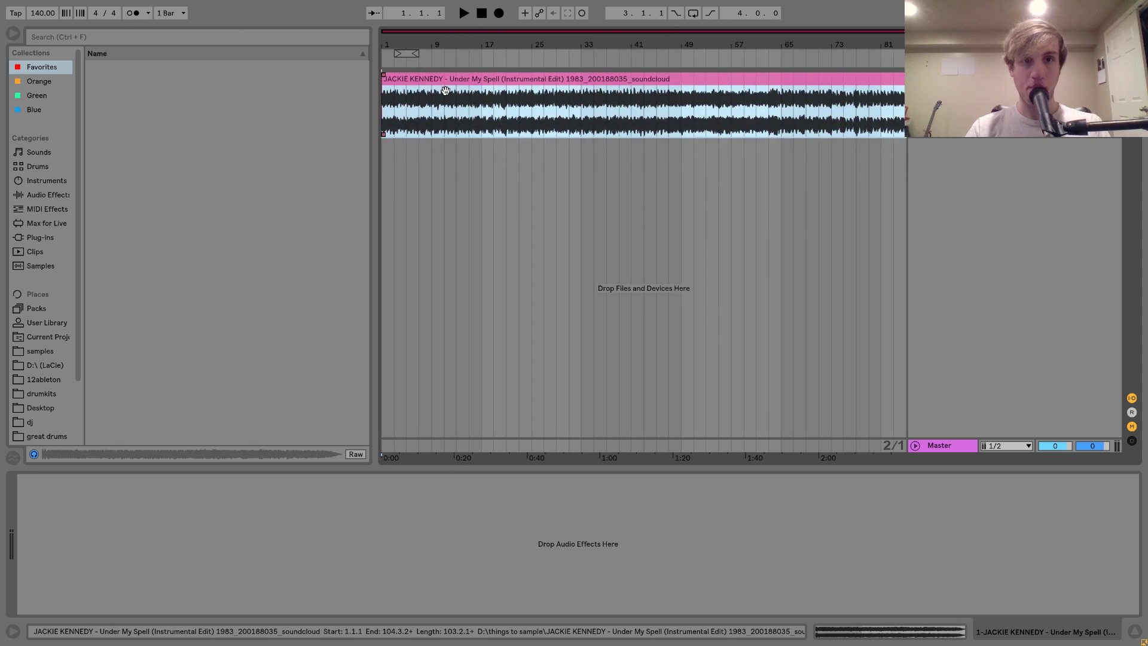
Step: Set the clip's start marker right before the first transient, at about 1:19:267, and play the clip to check it
double_click(414, 81)
mouse_move(241, 265)
mouse_down()
mouse_move(281, 281)
mouse_move(288, 271)
mouse_move(298, 285)
mouse_up()
click(285, 271)
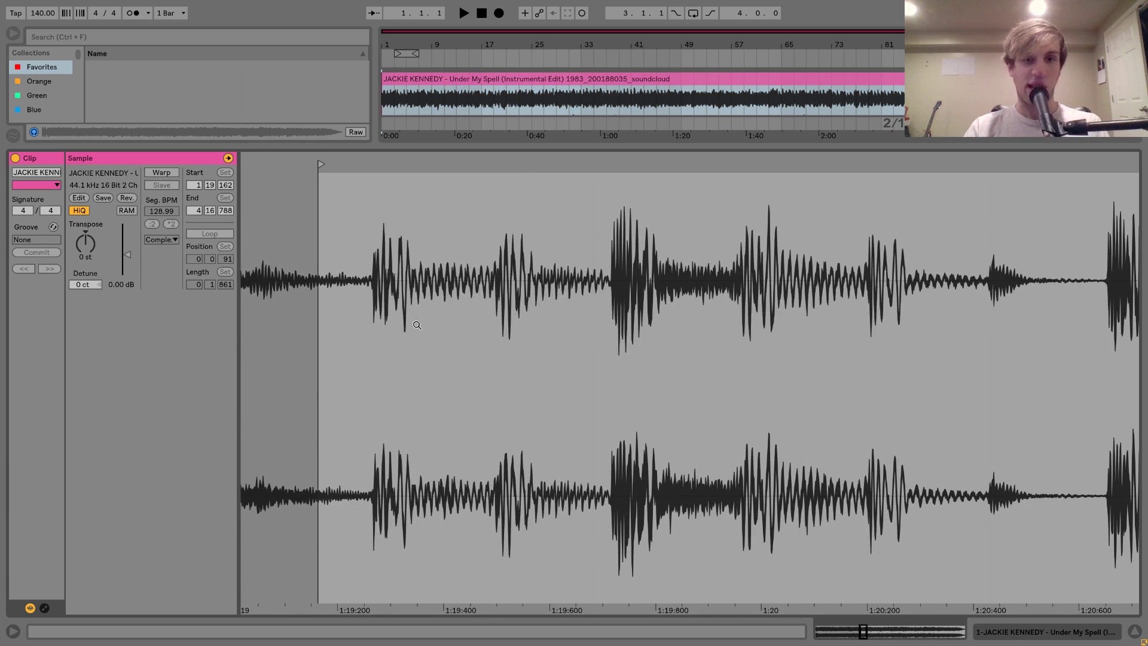
key(space)
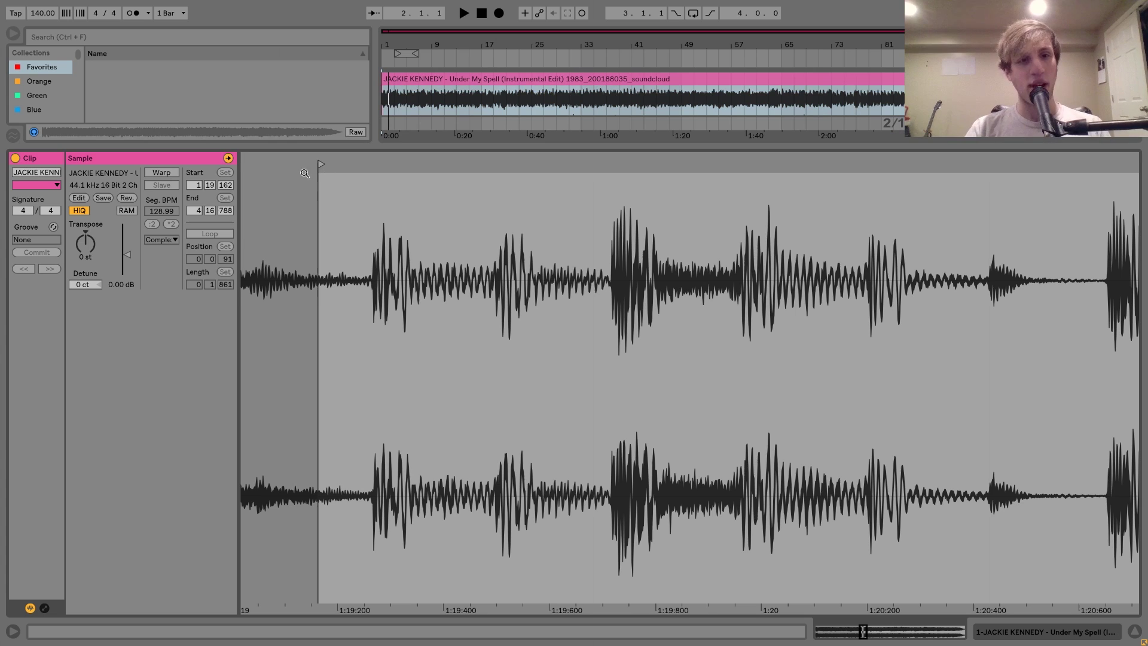
drag(305, 172, 650, 206)
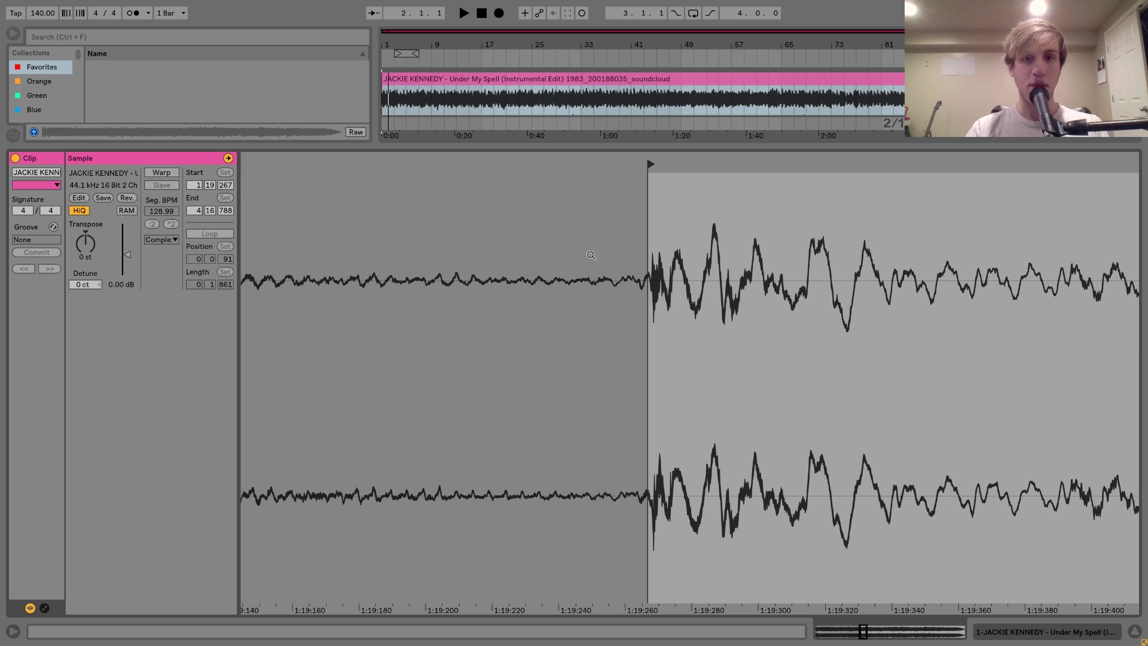
drag(671, 273, 660, 280)
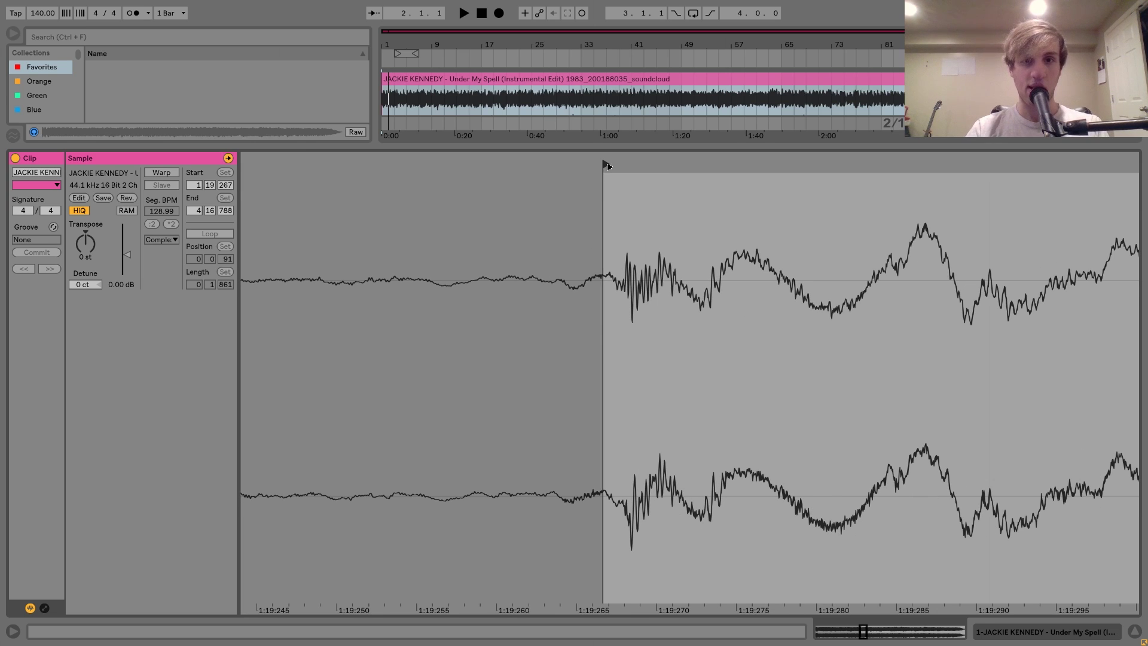
drag(607, 166, 610, 169)
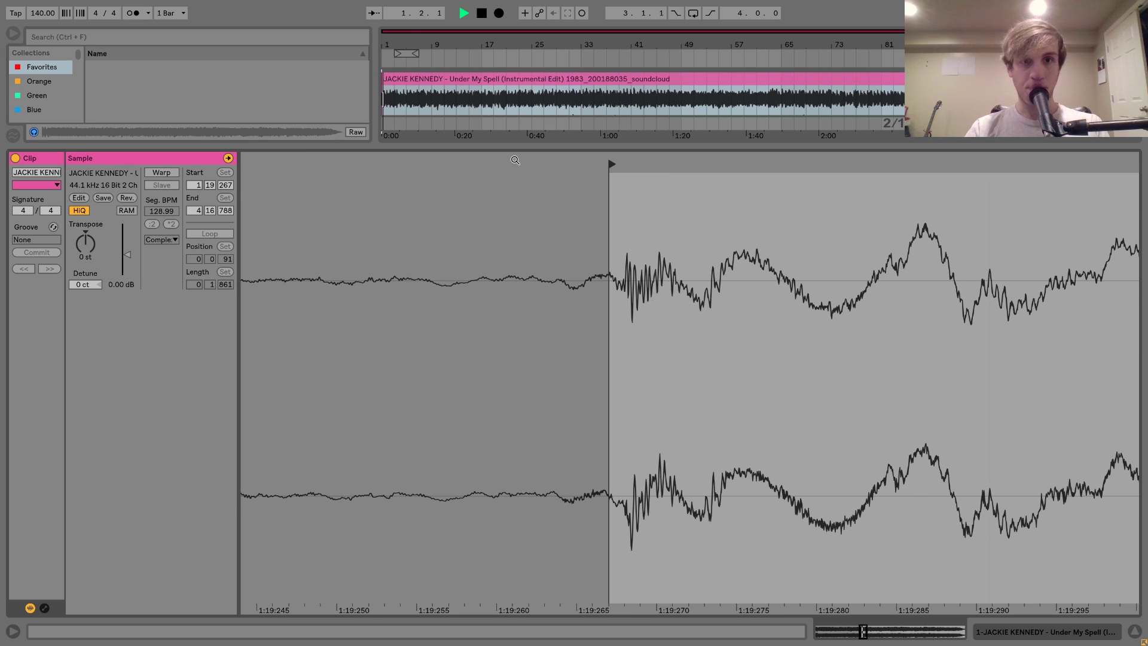
drag(651, 267, 364, 330)
key(space)
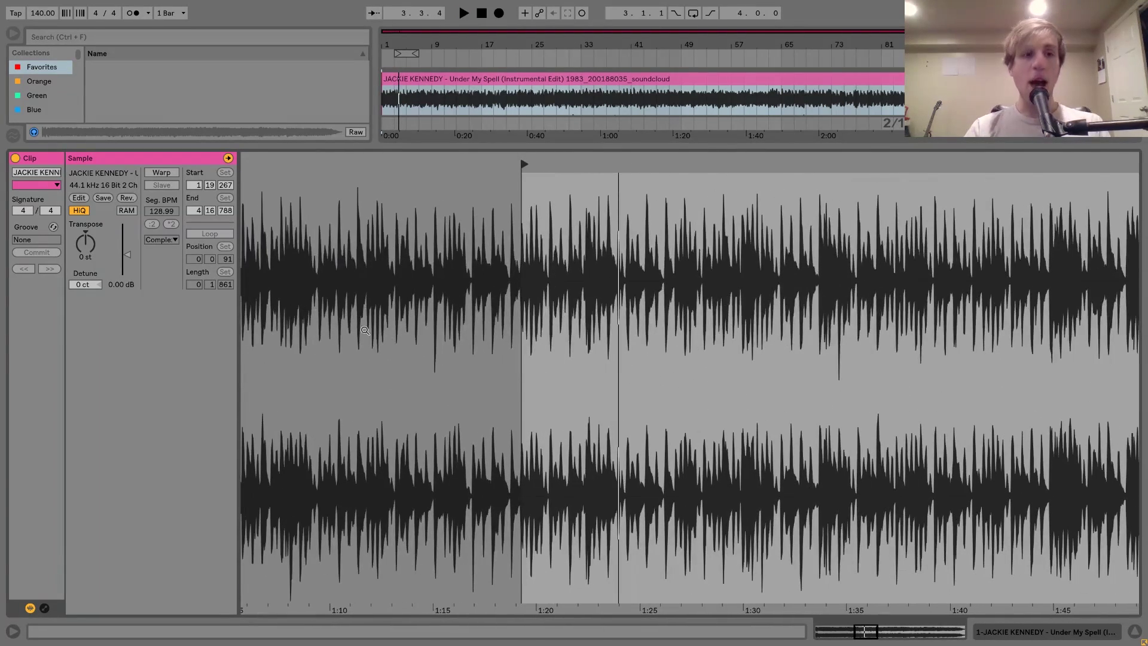
Step: Set the project tempo to 125 BPM and turn on Warp for the clip
click(161, 173)
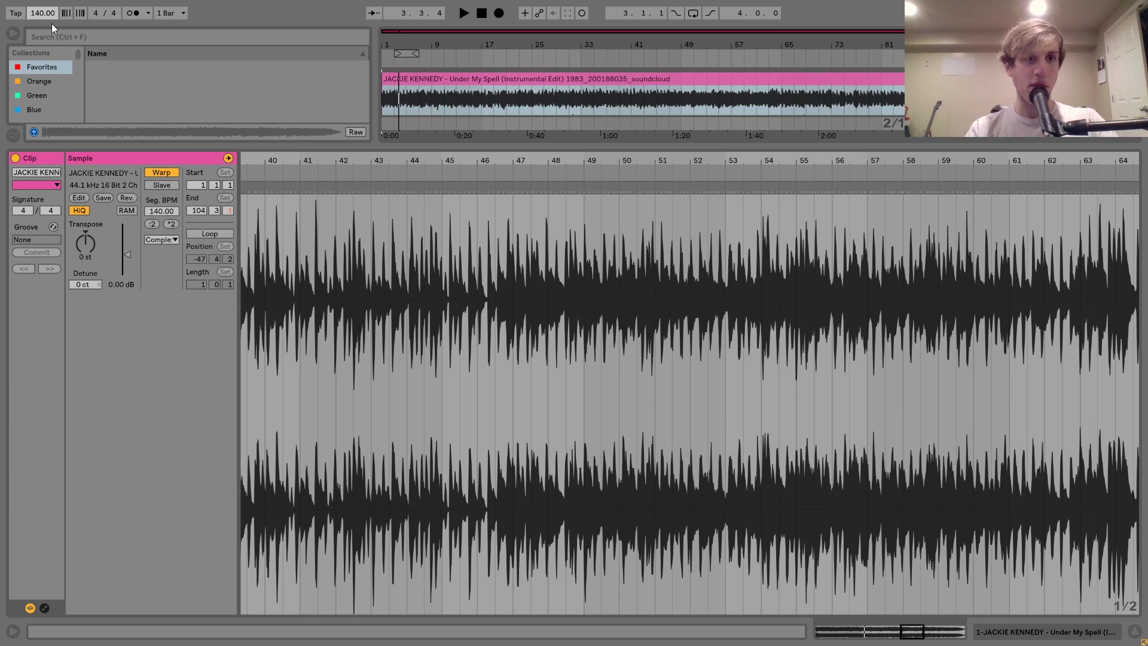
click(153, 175)
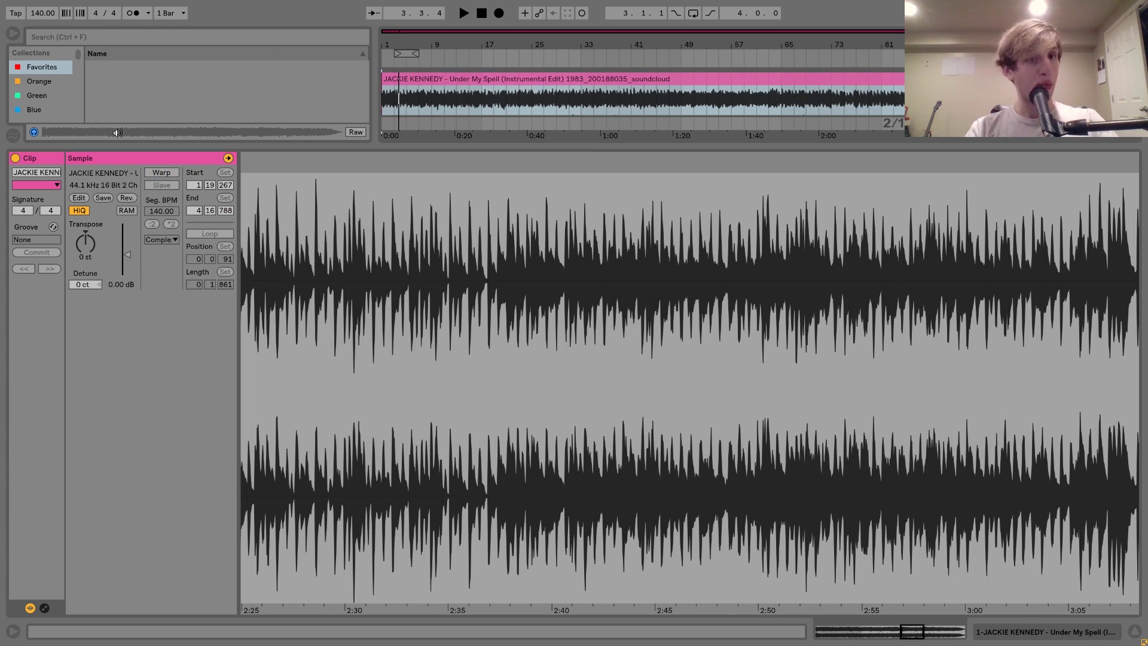
click(43, 14)
text(125)
key(Return)
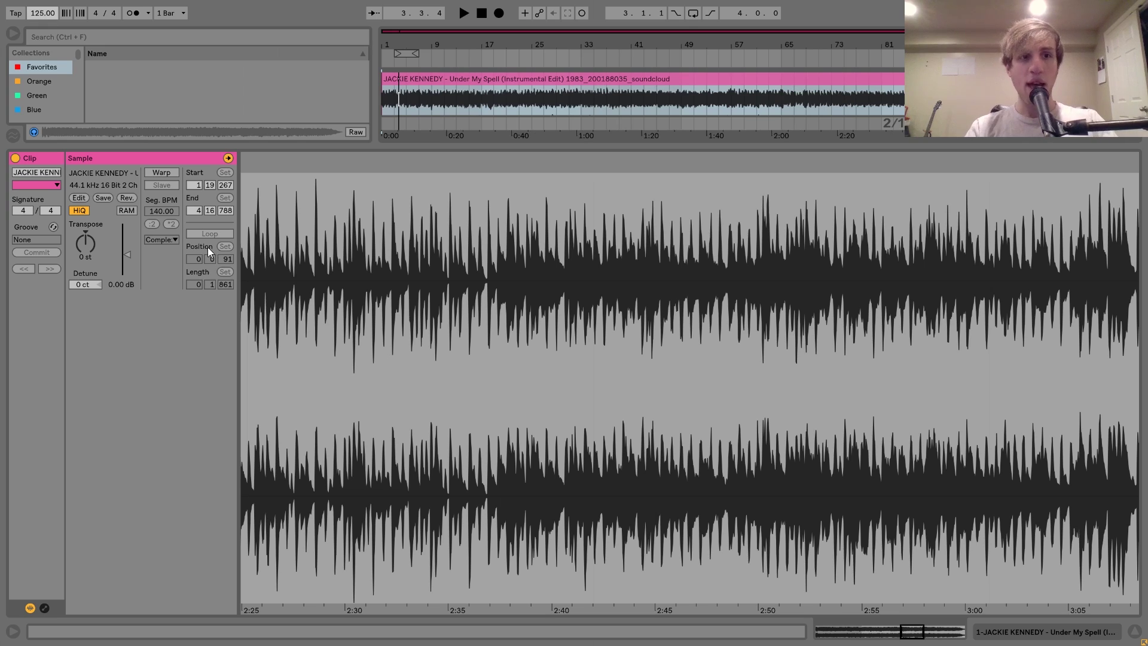
click(161, 174)
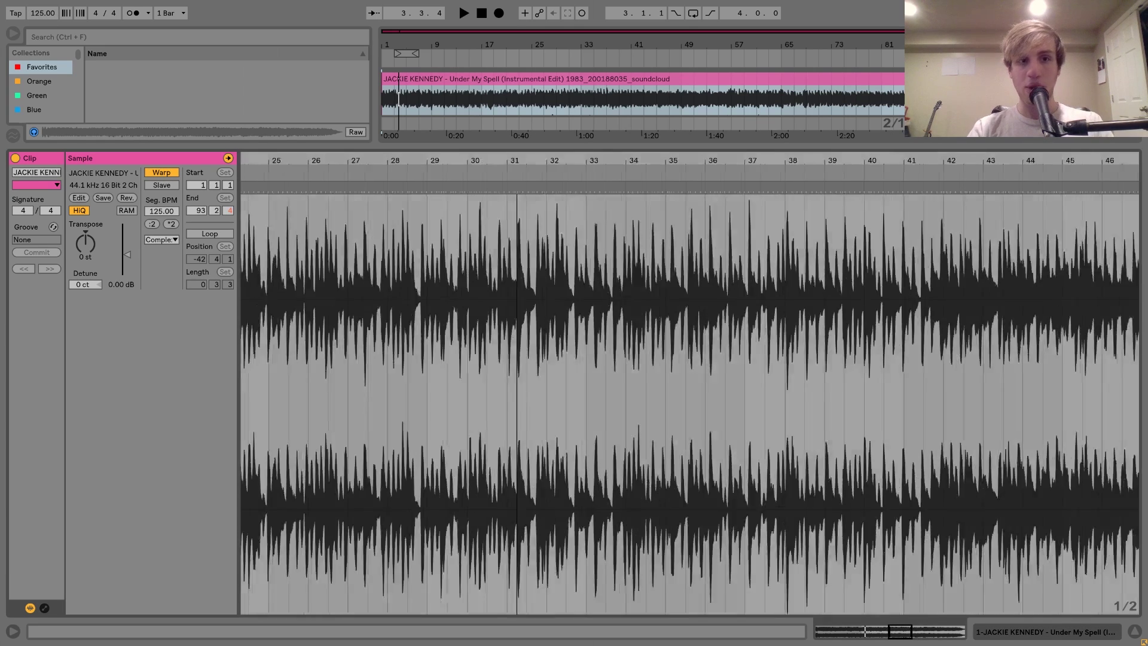
Step: Play the warped clip and align the downbeat transient near bar 3 to the bar 3 grid line
drag(777, 174, 782, 158)
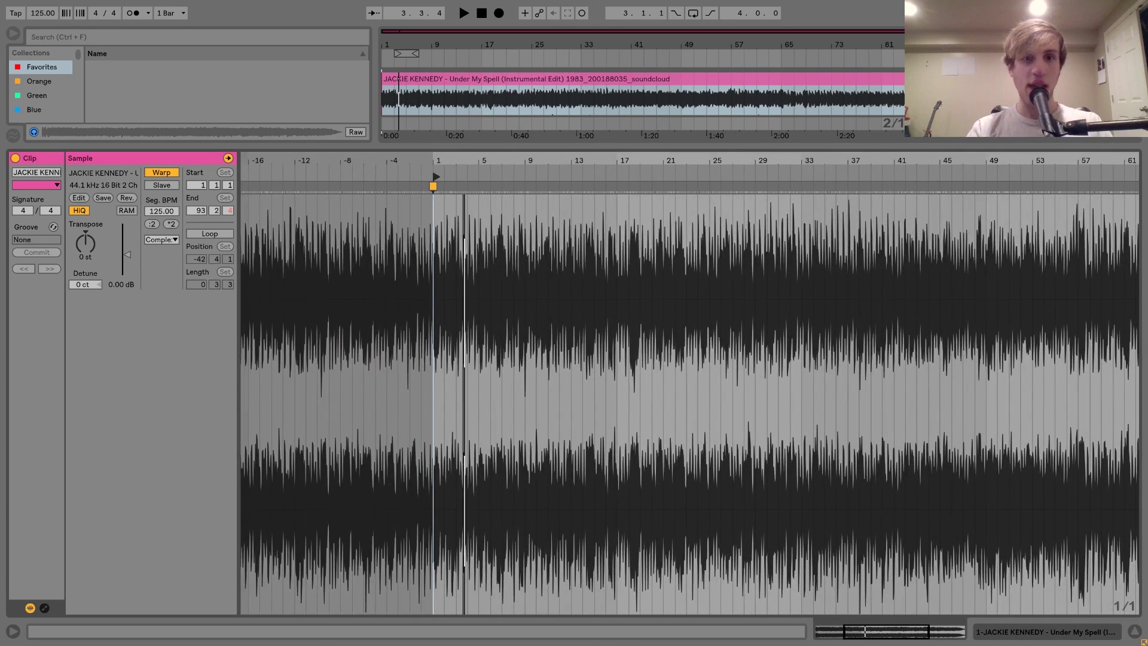
drag(467, 161, 467, 186)
click(538, 238)
key(space)
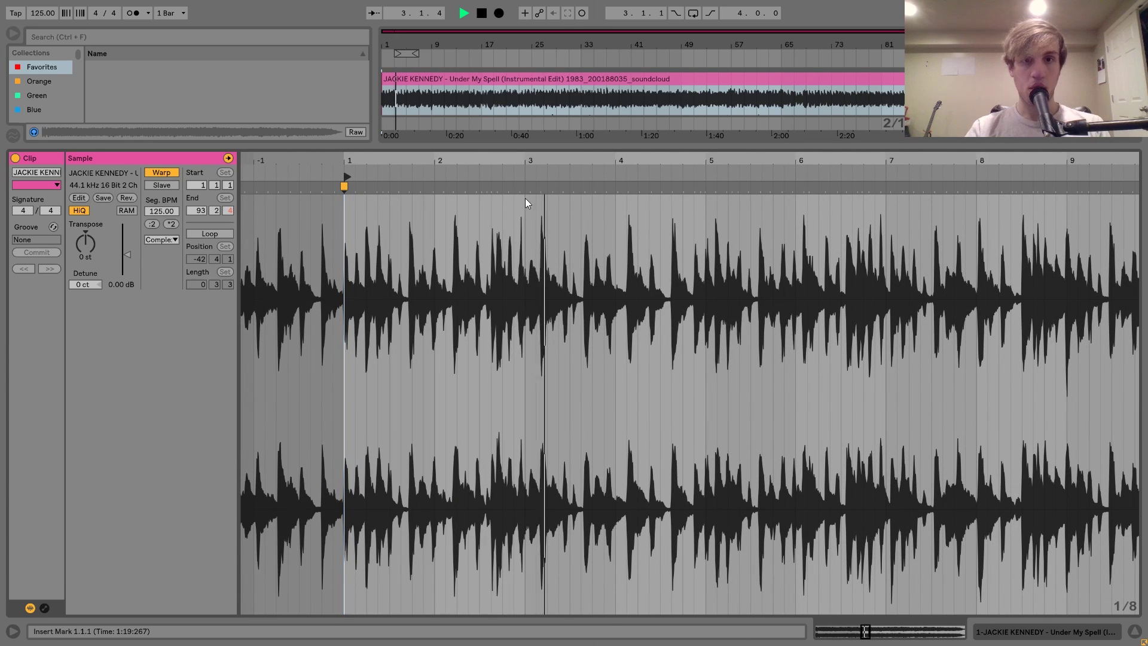
drag(521, 187, 524, 188)
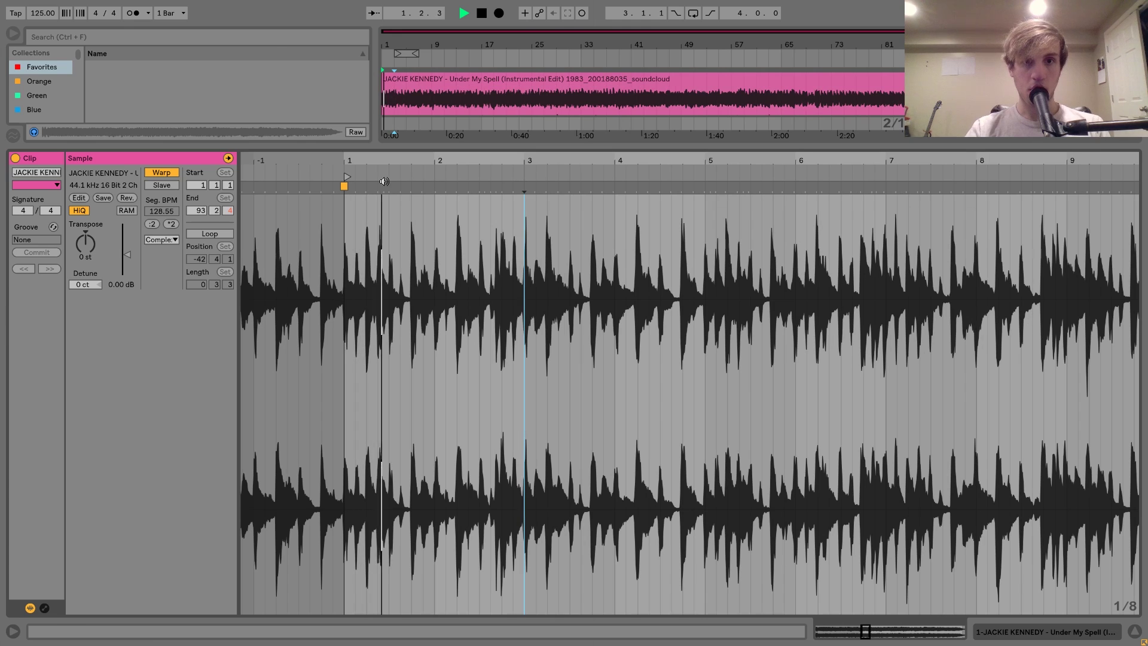
Step: Split the arrangement clip at 3.1.1 and move the part after the split to 1.1.1
drag(413, 44, 433, 98)
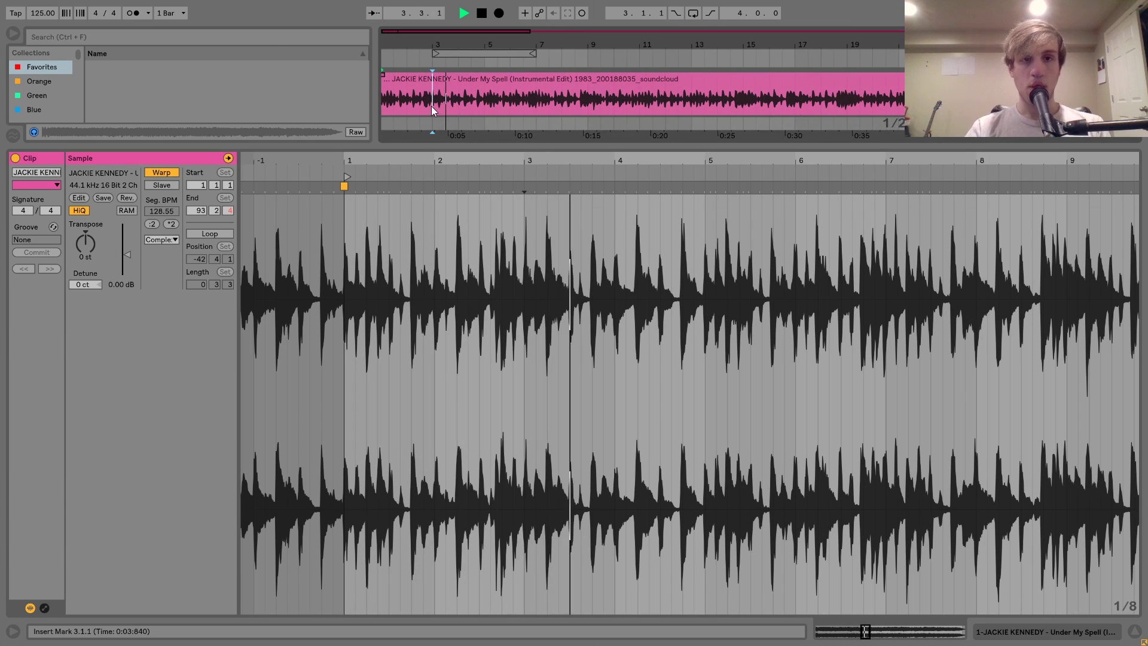
key(space)
key(ctrl+e)
click(389, 93)
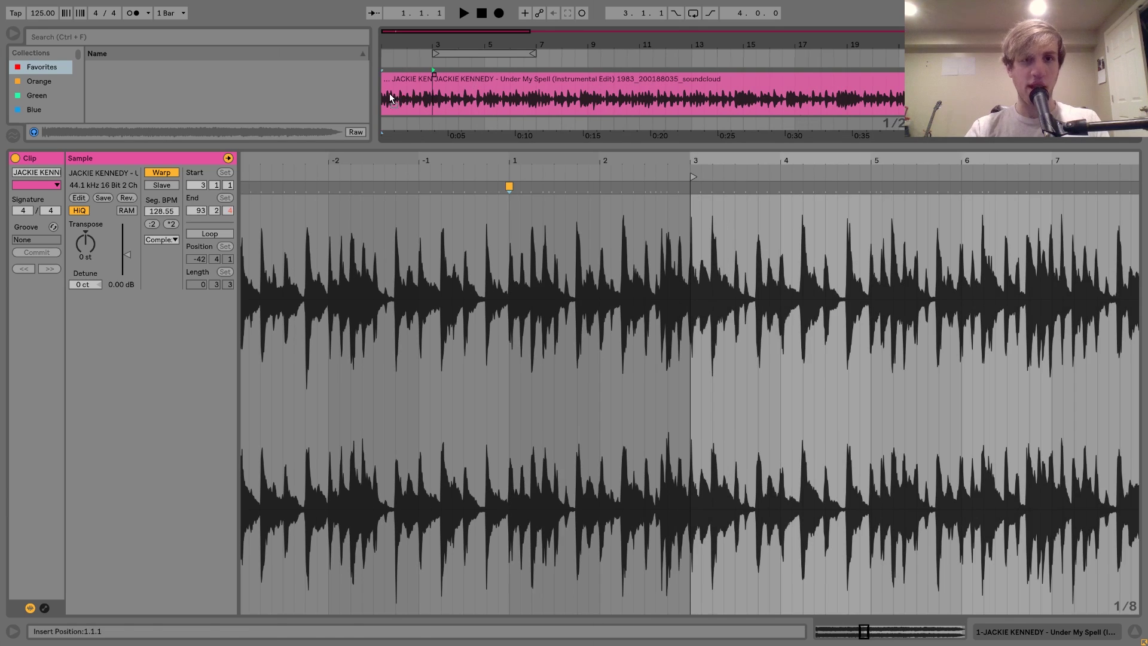
click(528, 90)
drag(528, 90, 470, 85)
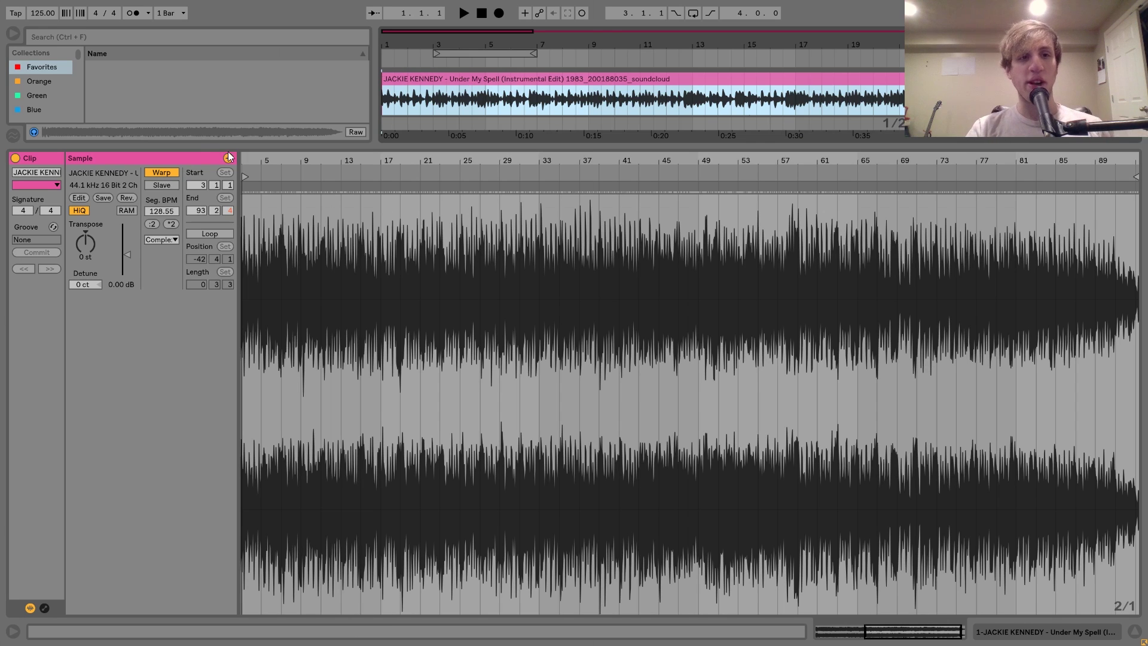
drag(311, 160, 318, 177)
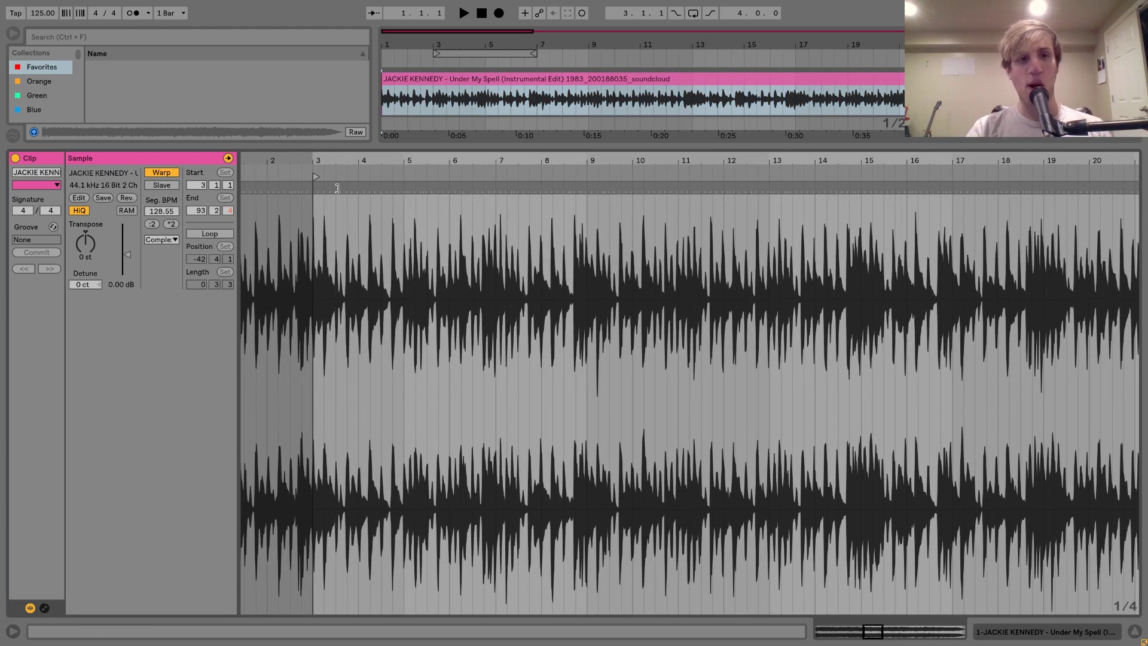
Step: Set 1.1.1 at the clip's start marker so that the clip's bar count begins there
right_click(318, 177)
click(335, 195)
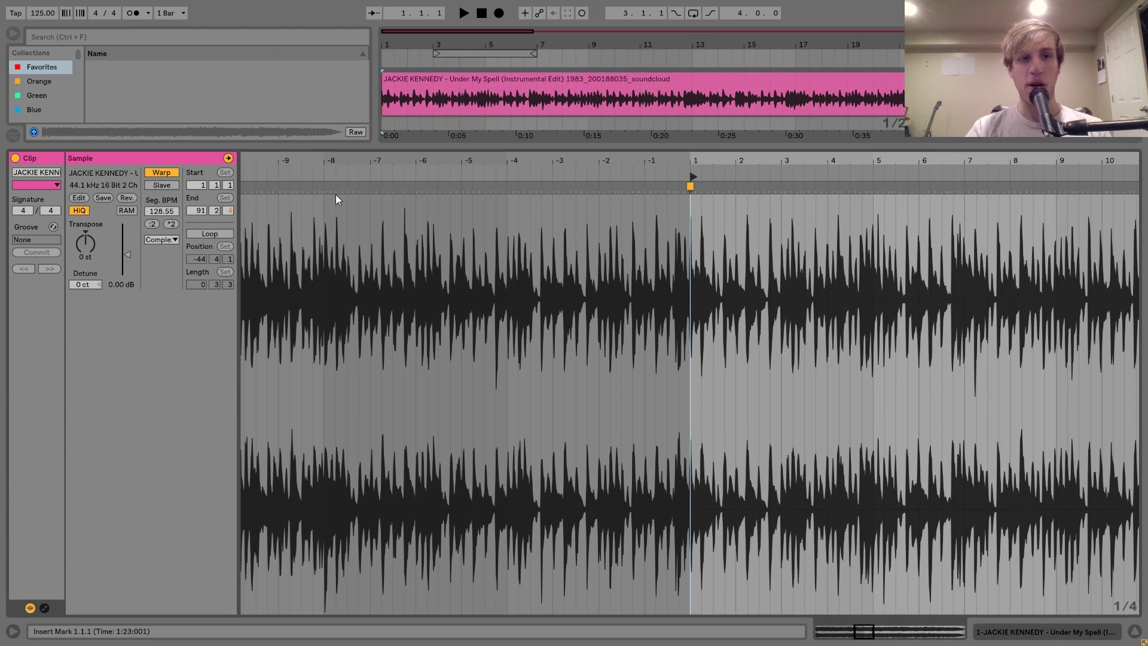
drag(729, 158, 658, 159)
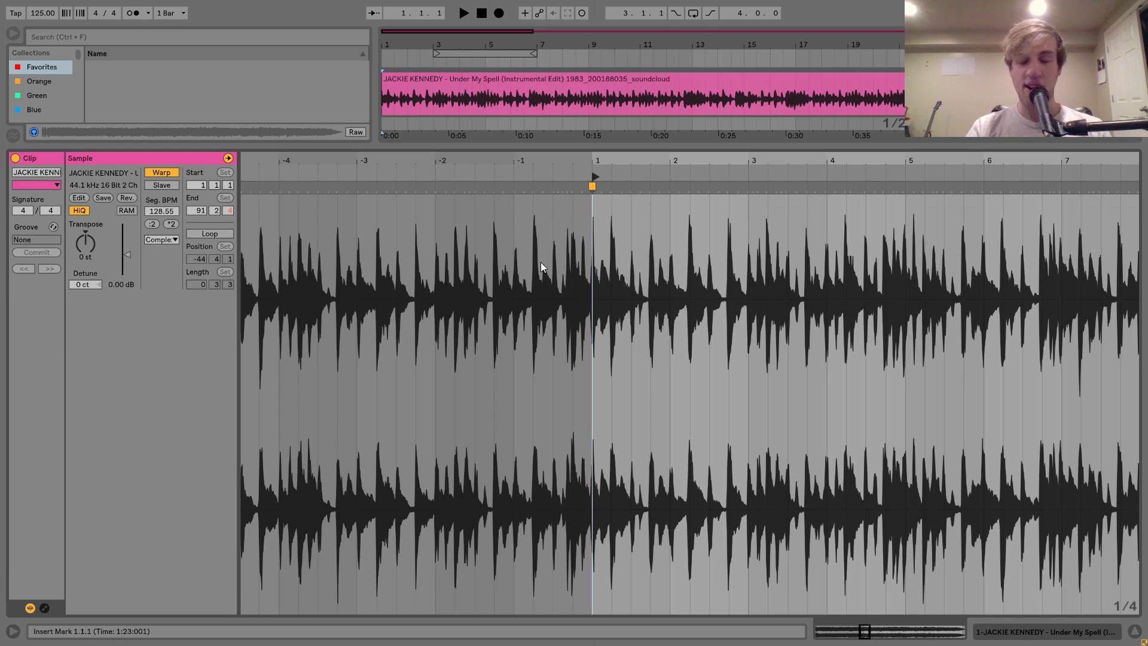
Step: Play the clip and add a warp marker on the downbeat transient near bar 5, aligned to 5.1.1
key(space)
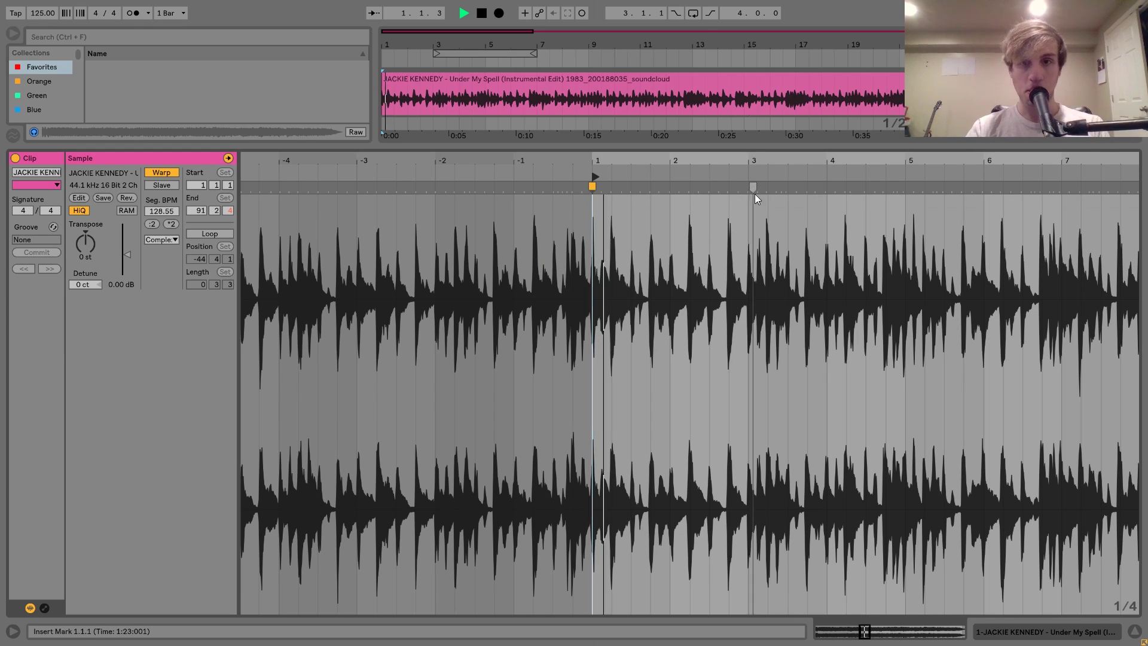
scroll(757, 197, right, 3)
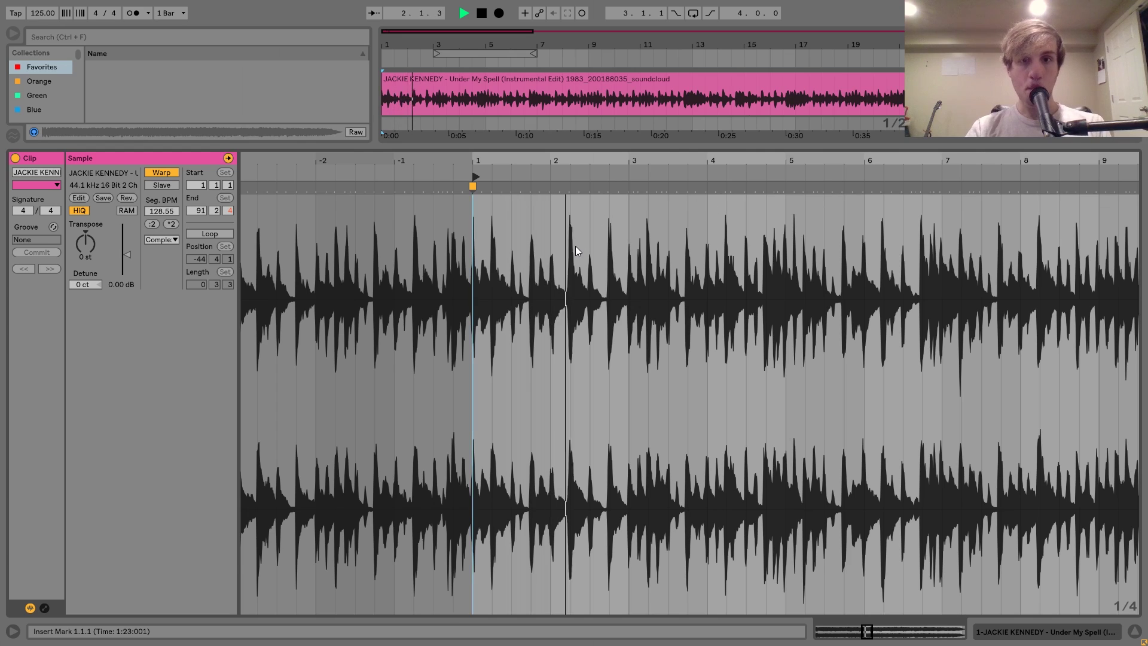
scroll(575, 245, up, 2)
key(space)
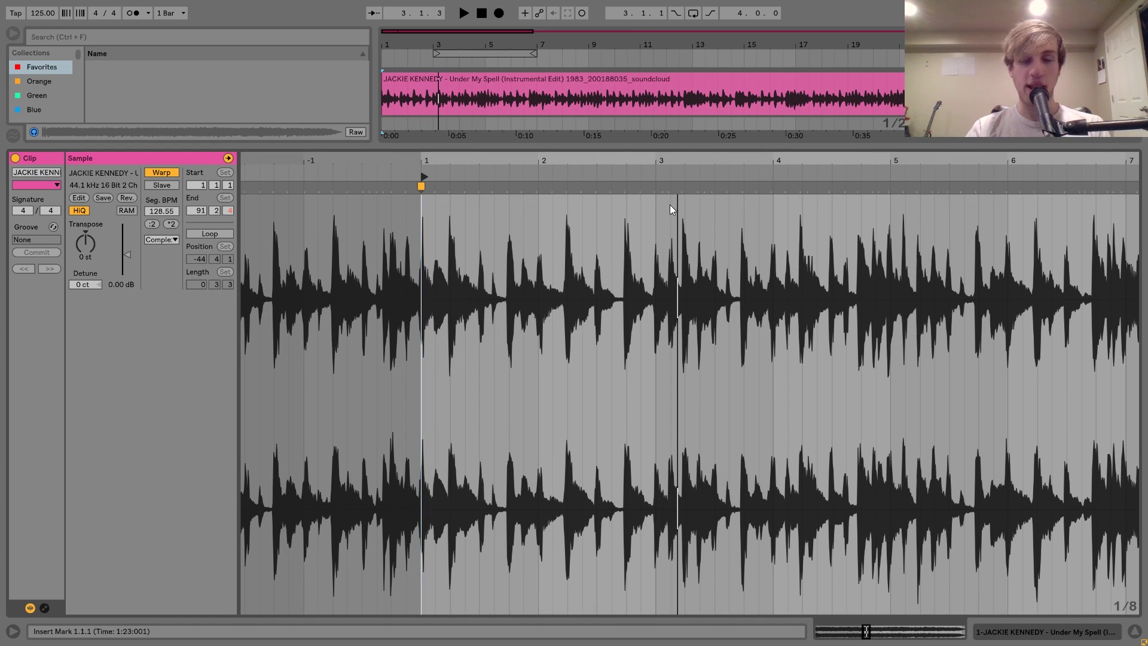
key(space)
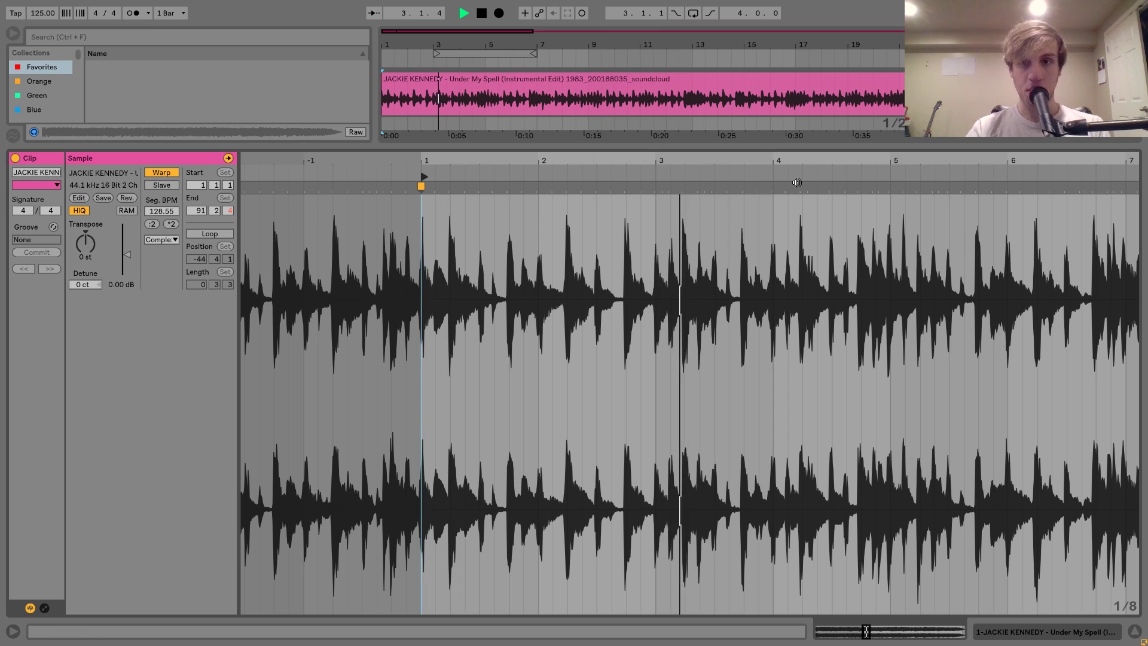
double_click(889, 186)
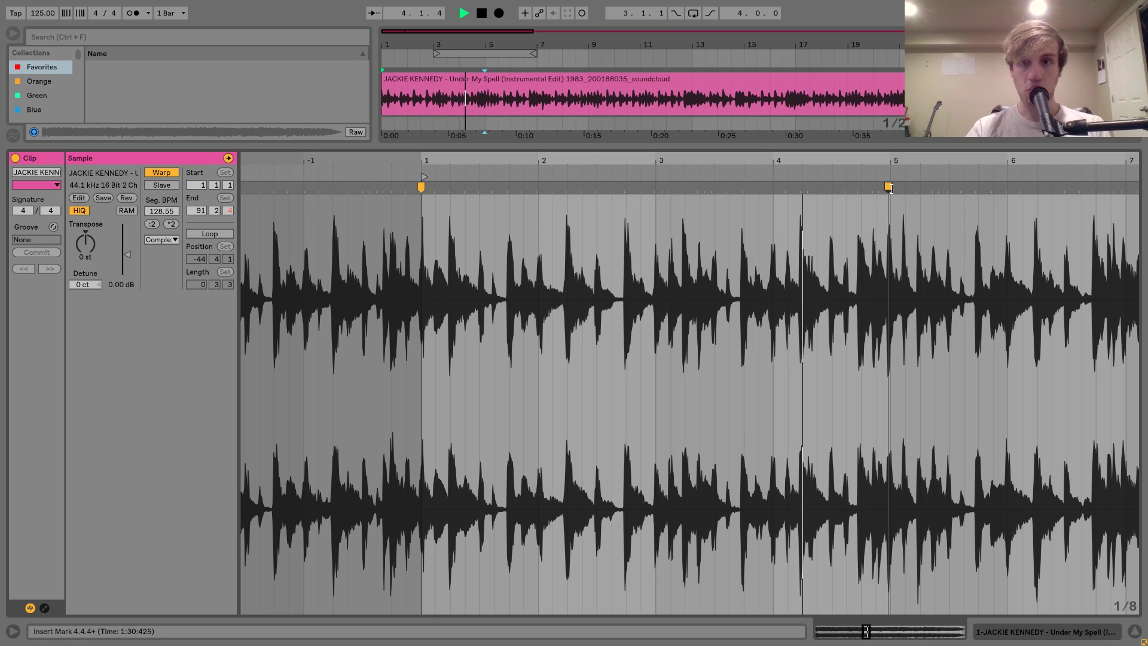
drag(889, 186, 891, 186)
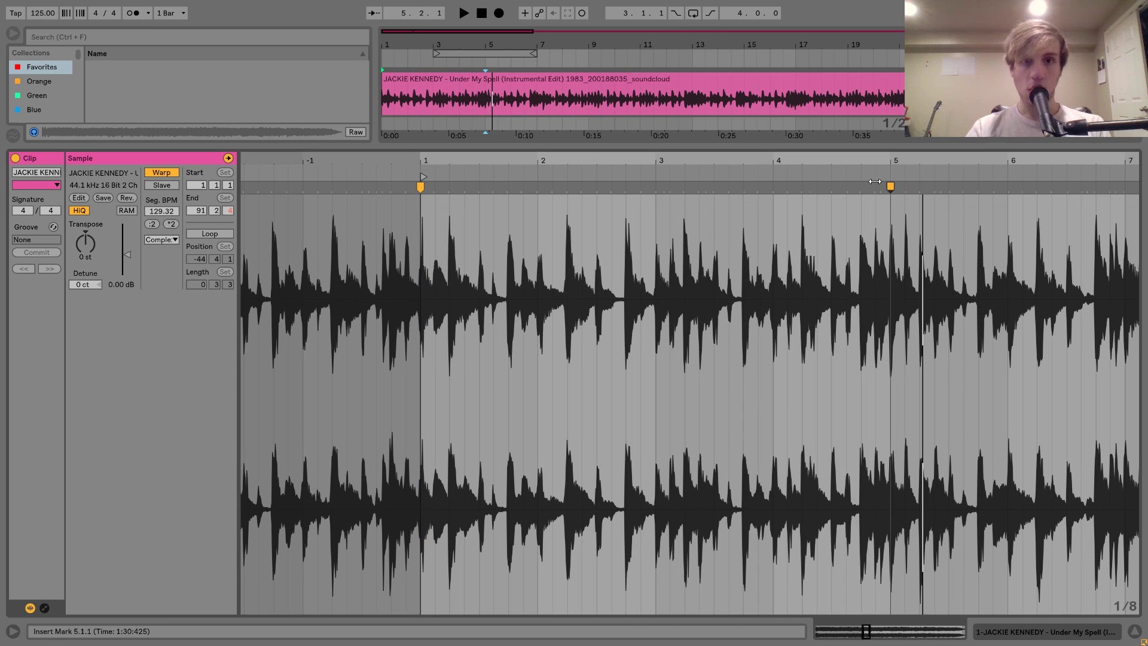
Step: Add a warp marker on the bar 3 downbeat at 3.1.1 and split the first two bars into their own clip
drag(432, 111, 379, 89)
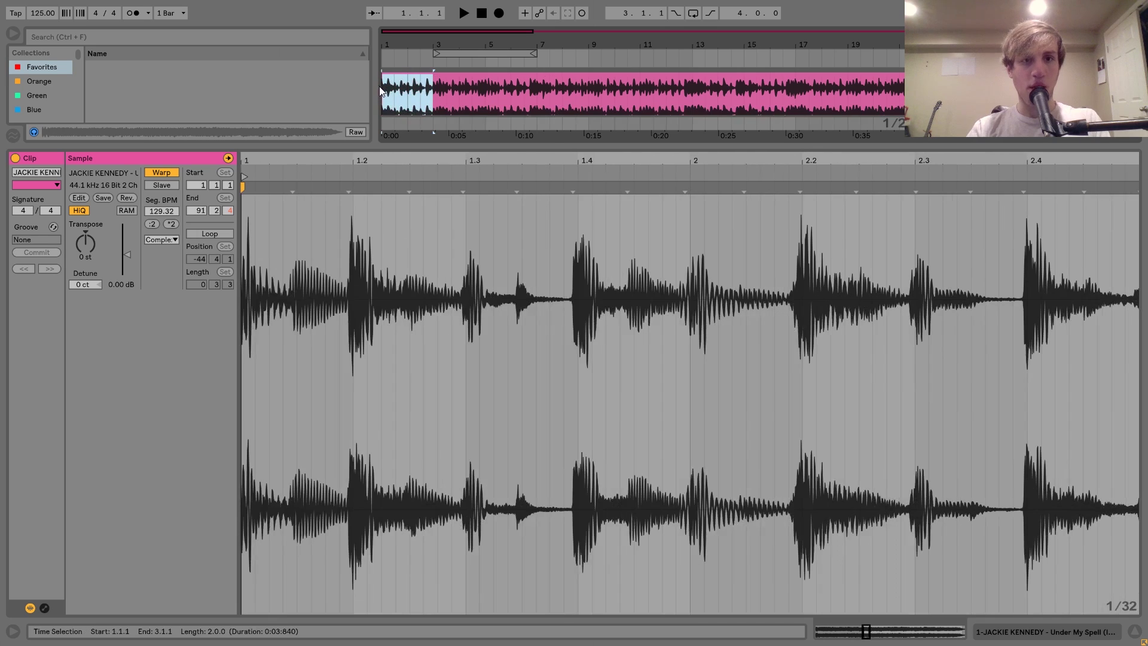
scroll(827, 313, right, 5)
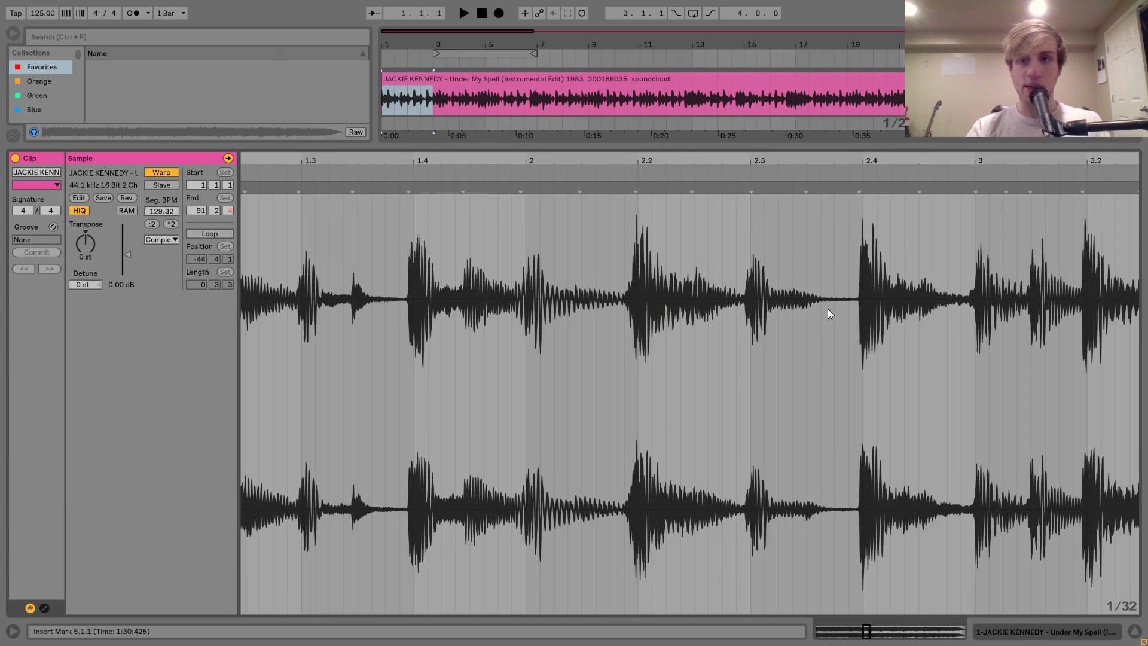
click(854, 190)
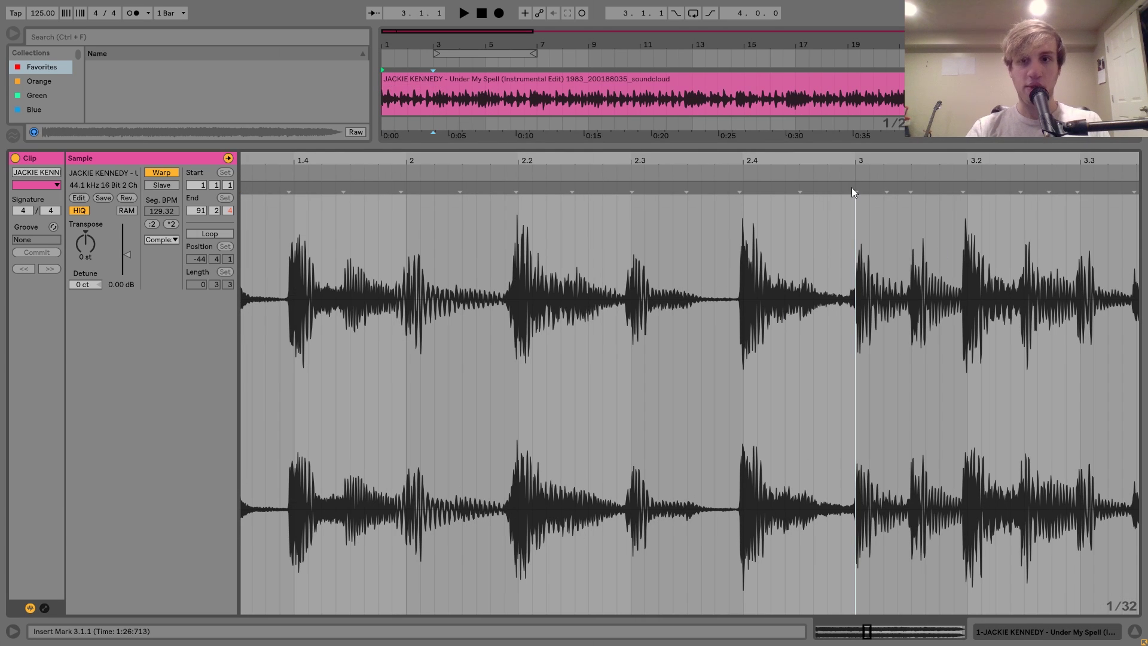
double_click(854, 188)
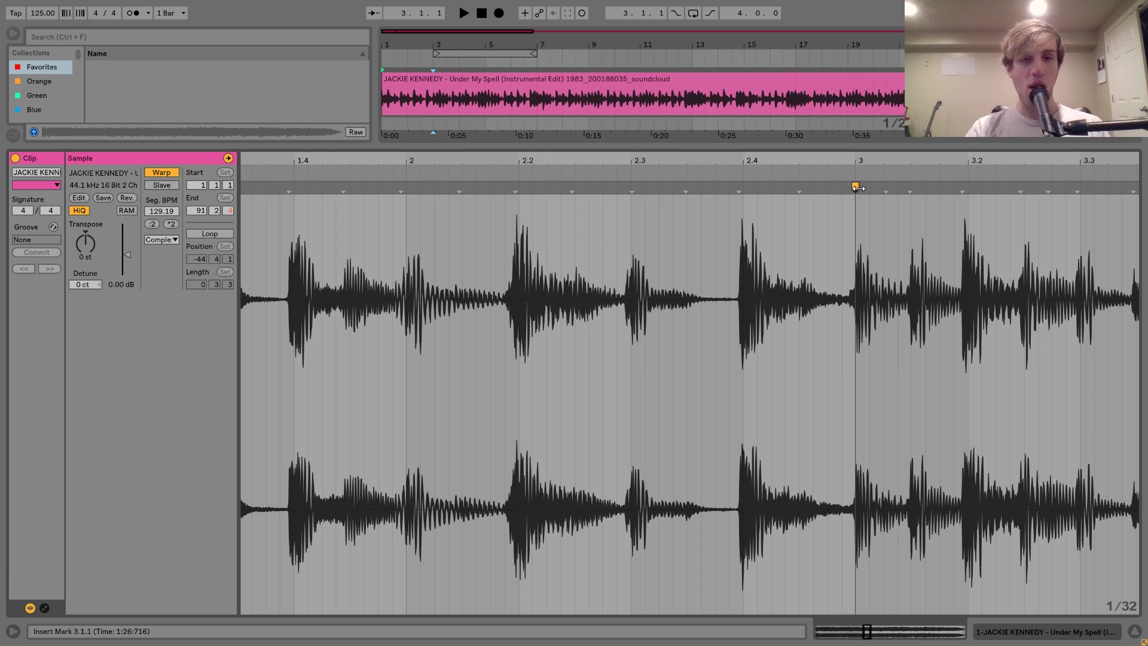
drag(433, 110, 375, 87)
key(ctrl+e)
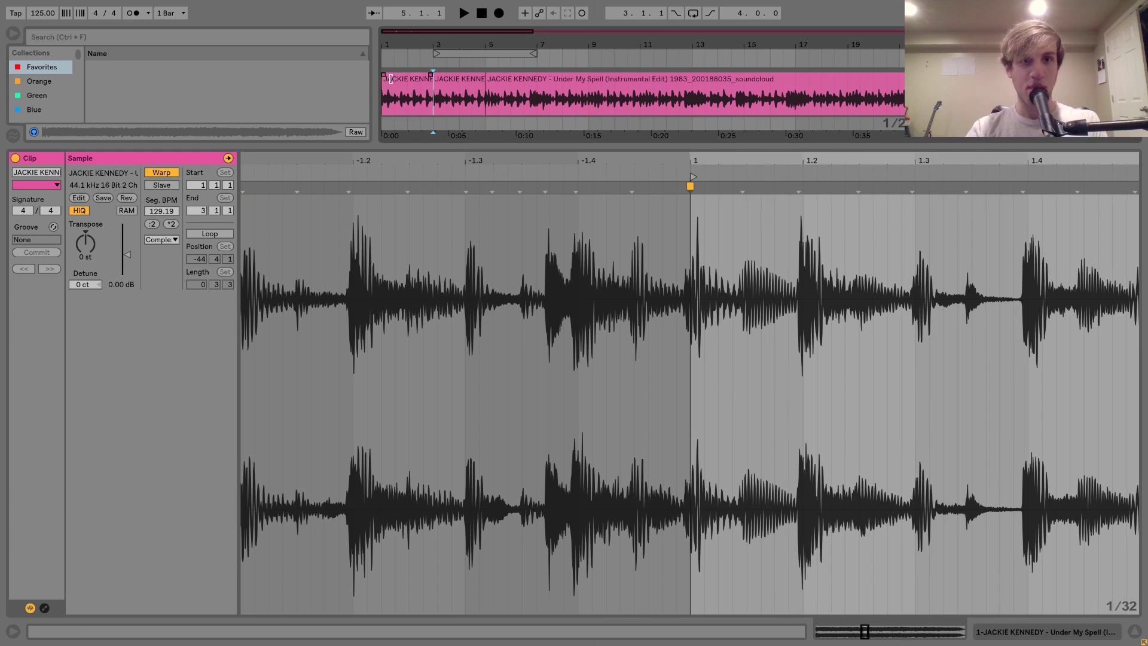
Step: Turn on the metronome and play the first two-bar clip to check its timing against the beat
click(130, 15)
key(space)
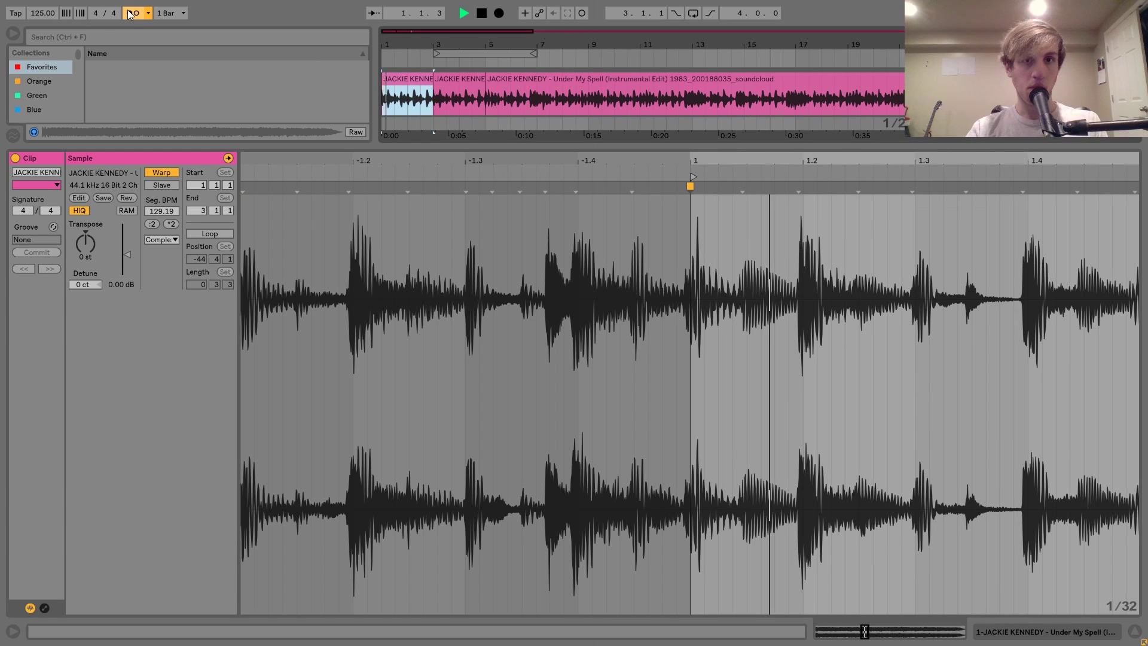
click(418, 99)
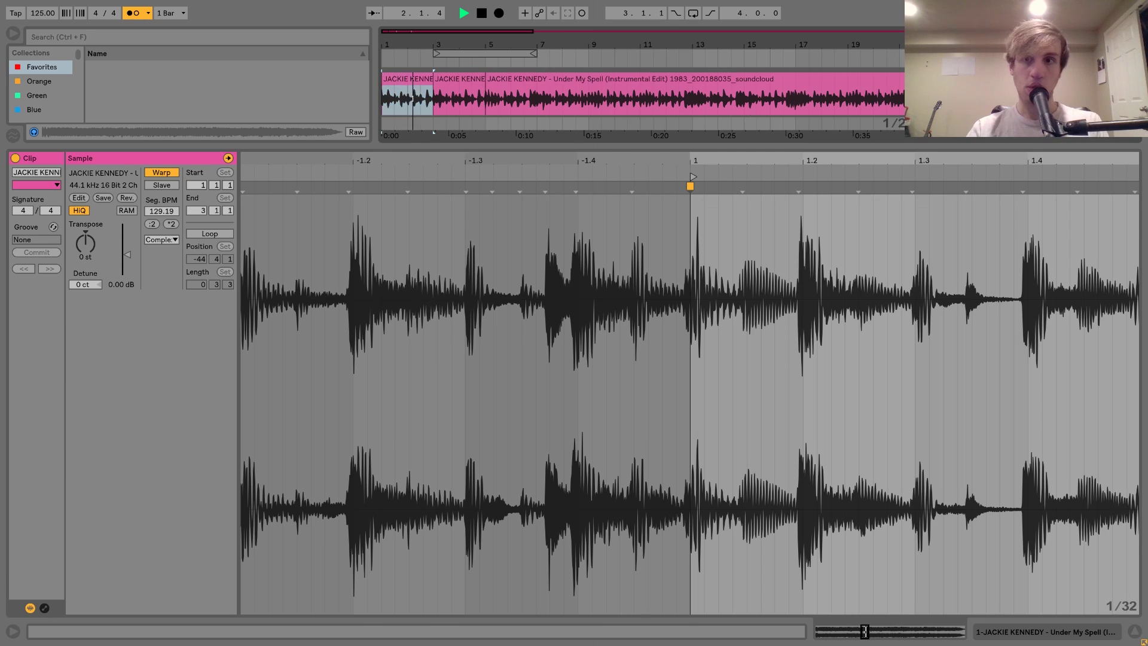
click(420, 82)
key(space)
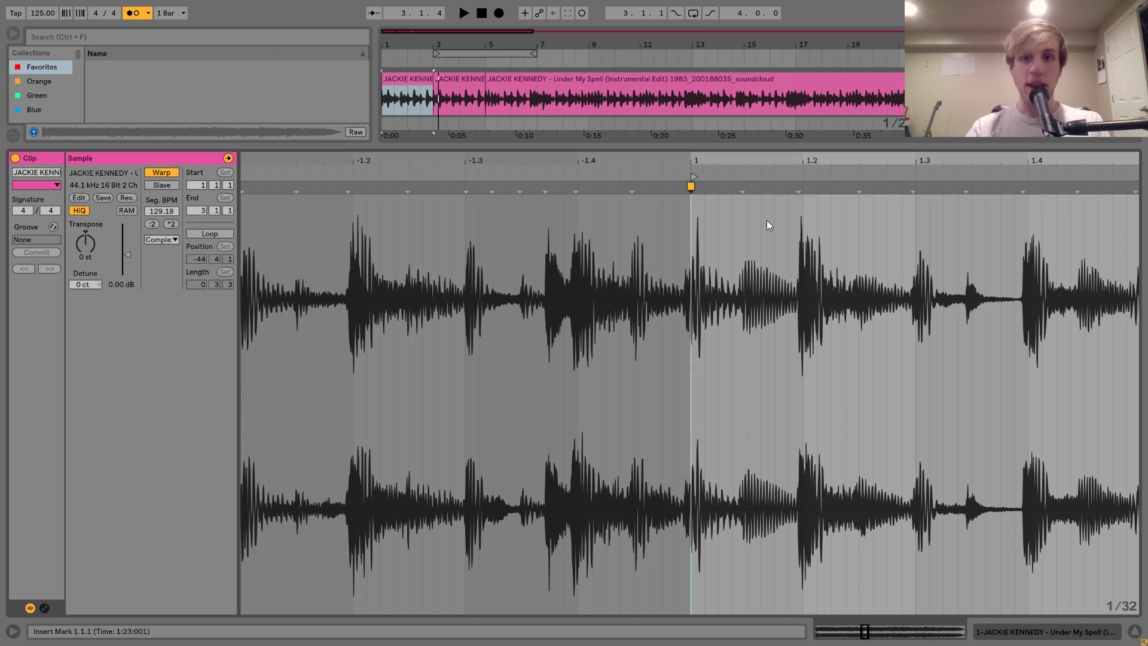
Step: Add warp markers on the second bar's transients and align them to 2.1.1, 2.4.1 and 2.2.1
drag(768, 225, 330, 225)
scroll(589, 232, down, 3)
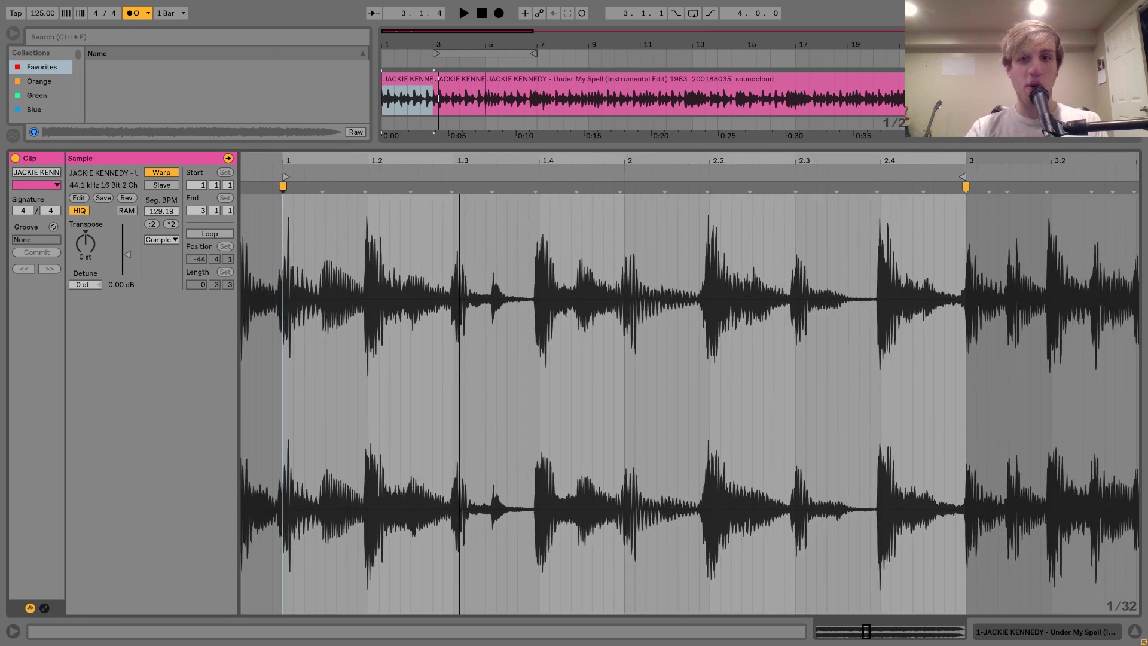
drag(604, 187, 613, 190)
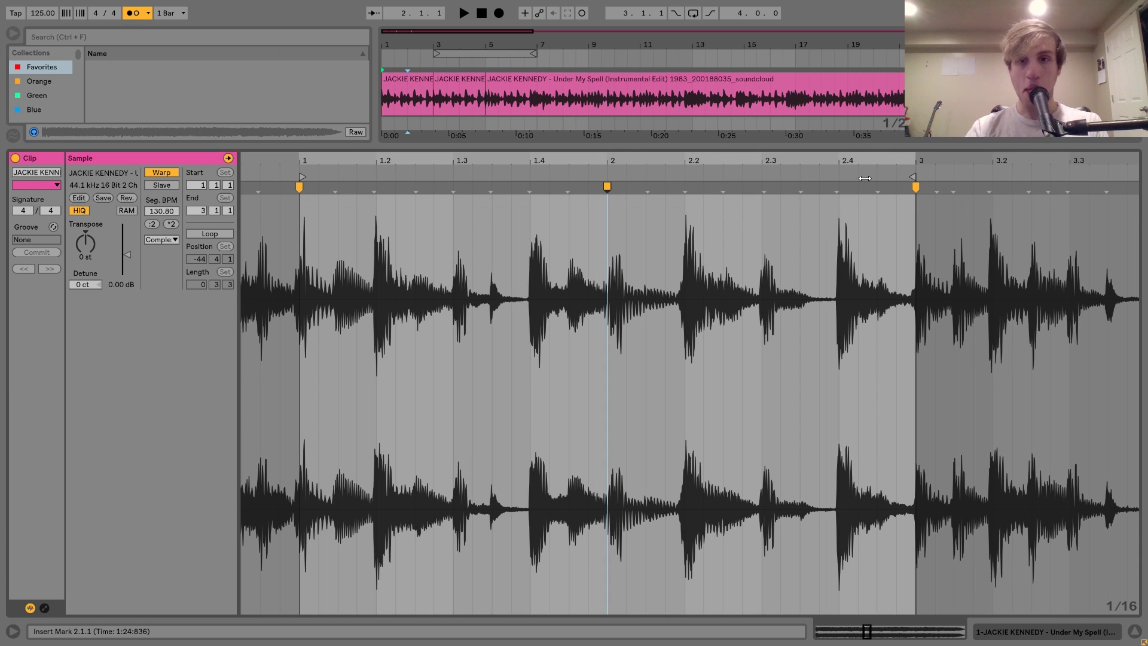
drag(836, 188, 842, 189)
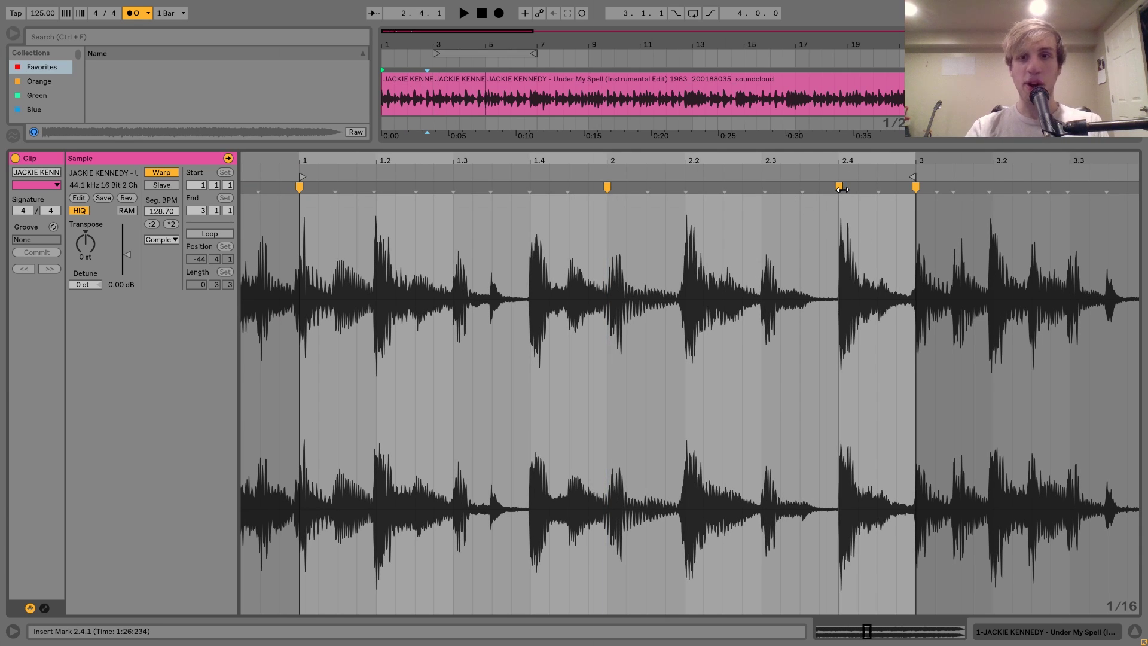
drag(682, 188, 693, 190)
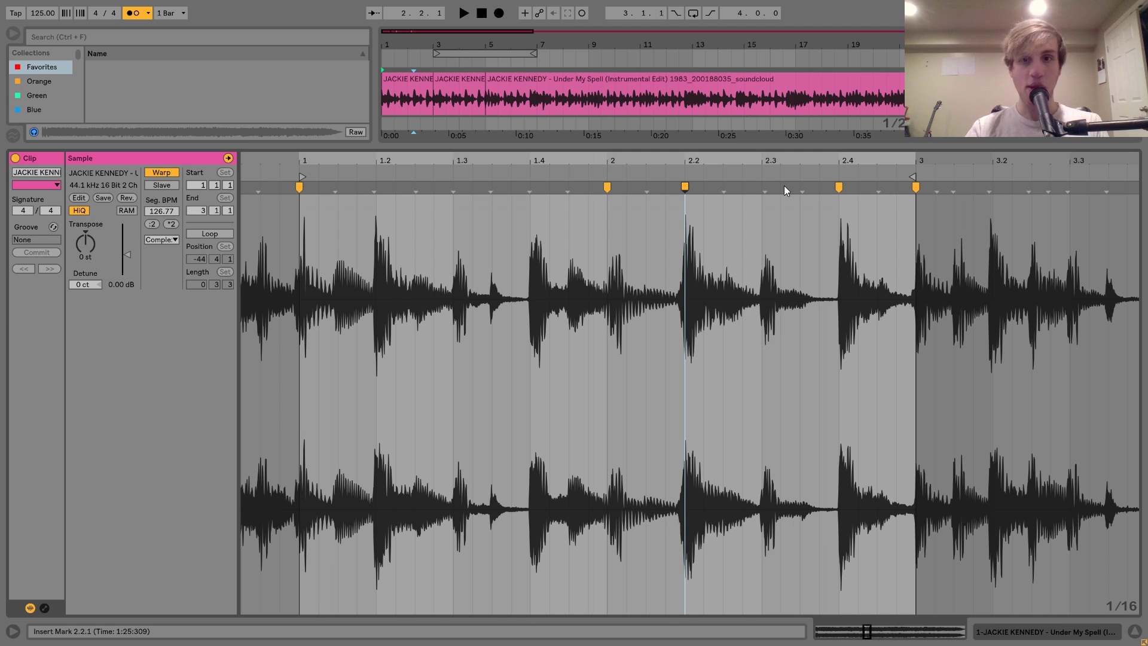
click(764, 186)
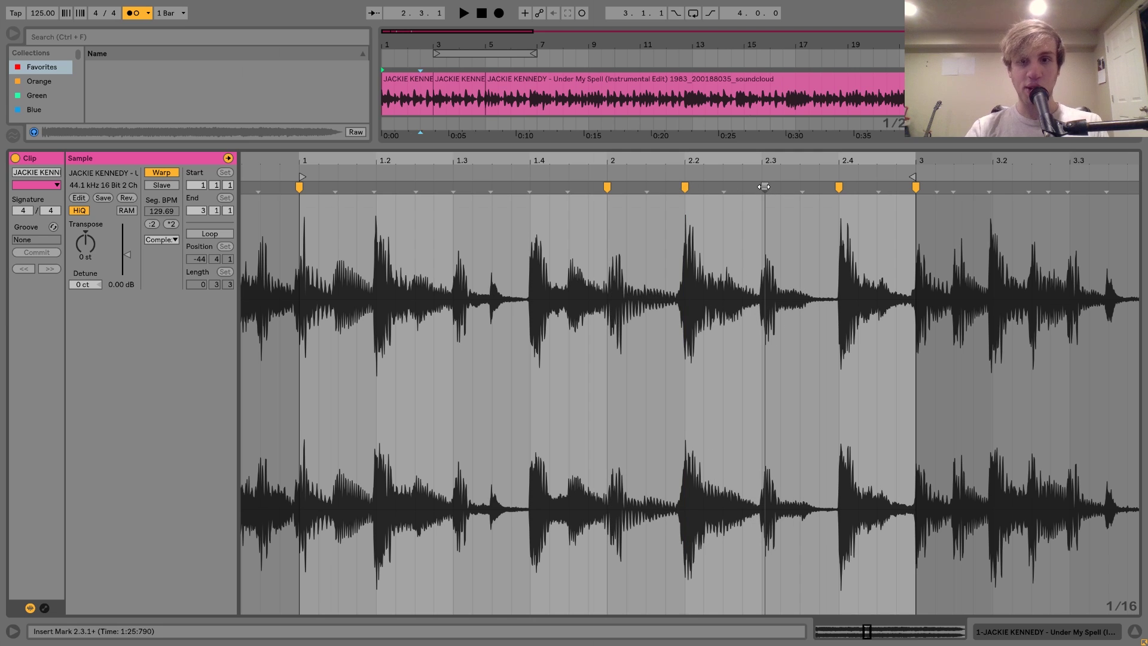
Step: Add warp markers aligned to 1.3.1, 1.4.1 and 1.2.1, and play the clip with the metronome turned off
click(452, 188)
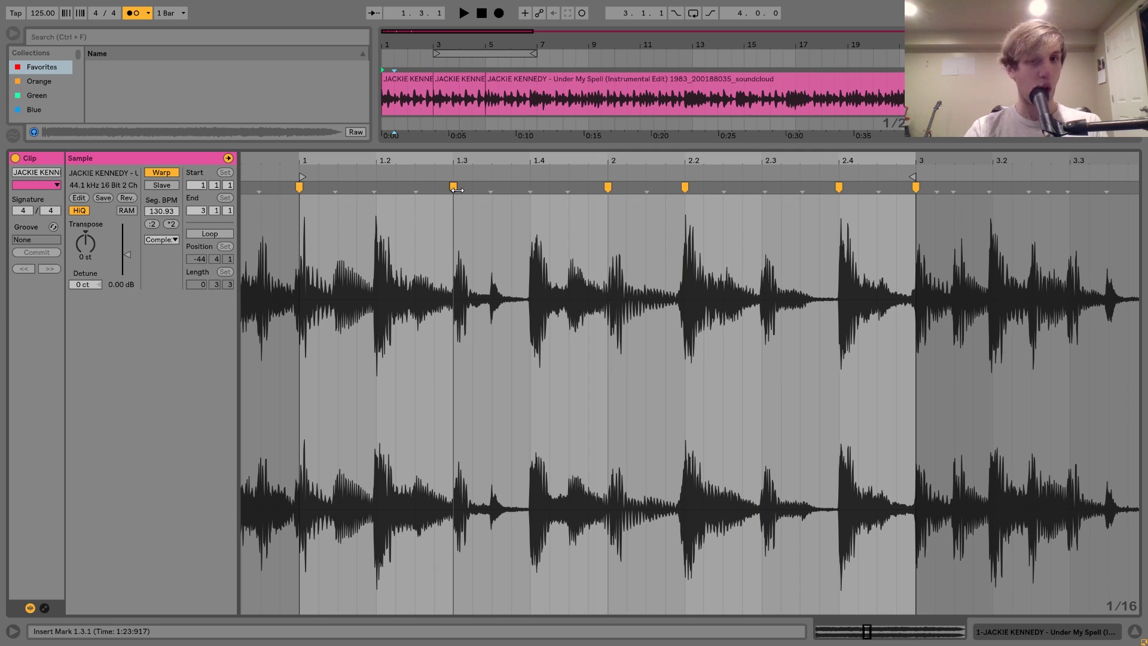
double_click(531, 187)
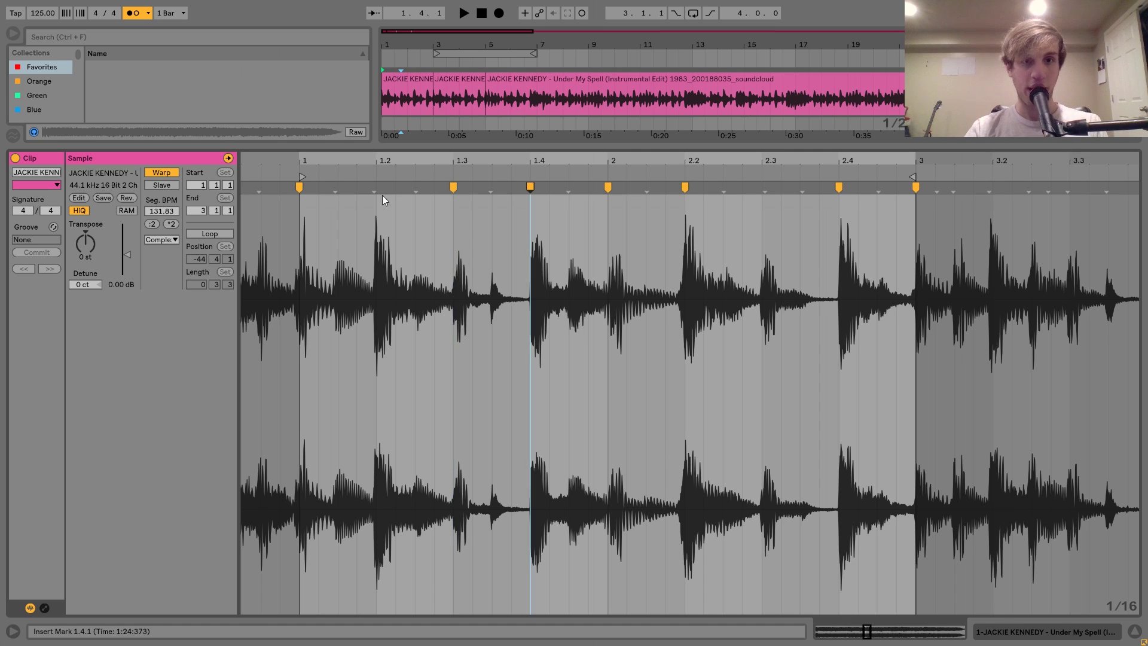
drag(377, 188, 379, 189)
key(space)
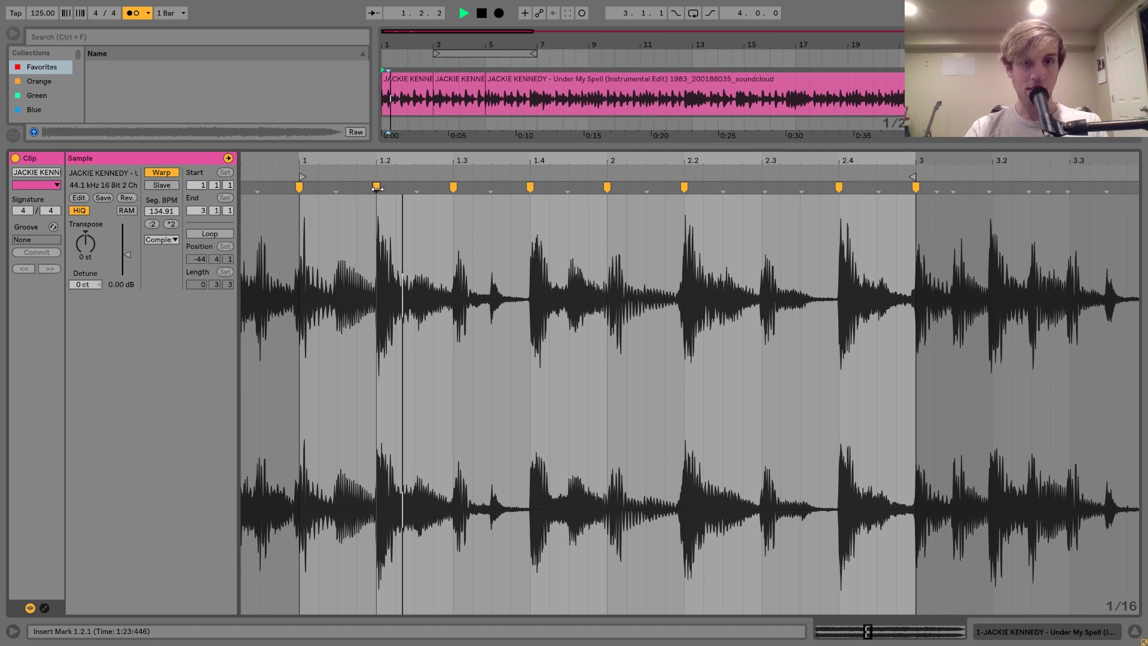
click(136, 13)
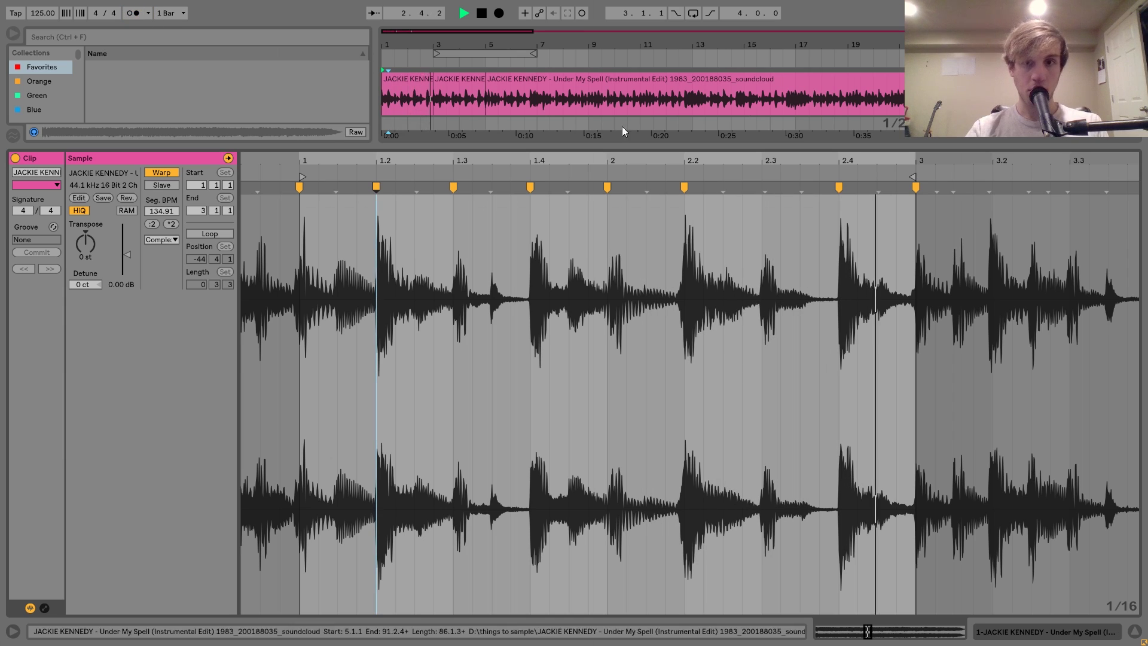
Step: Replace the warp marker at 2.2.1 with one placed exactly on the onset of that beat's transient
click(684, 189)
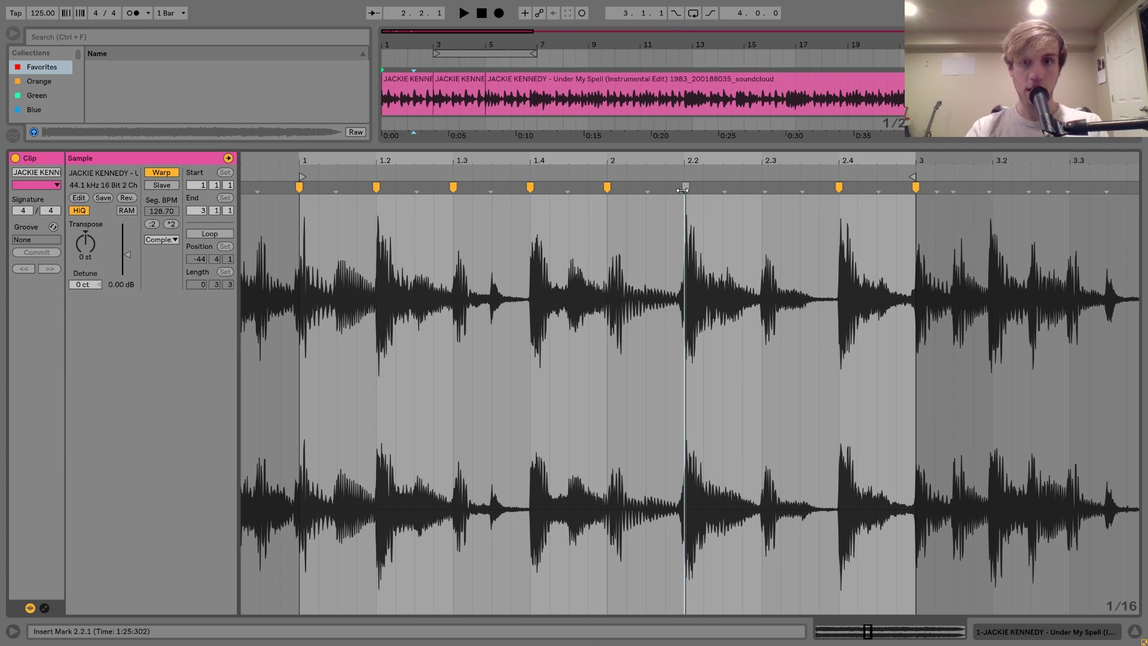
drag(684, 164, 696, 186)
double_click(669, 187)
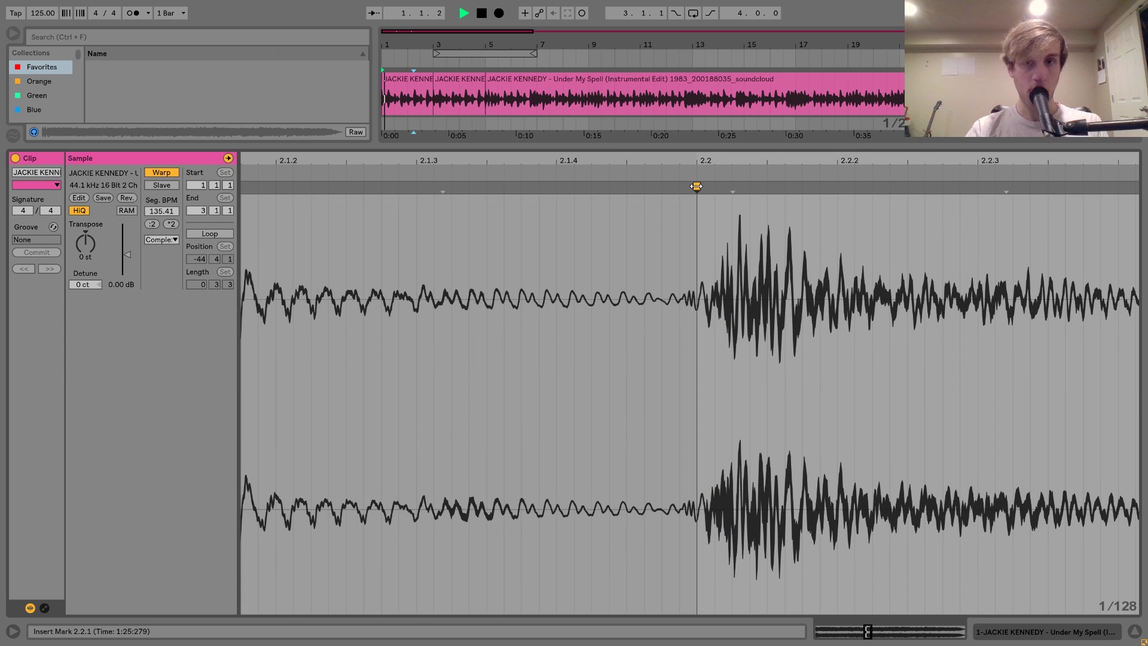
Step: Duplicate the first two-bar clip three times and loop the resulting eight bars from 1.1.1
click(408, 77)
click(409, 76)
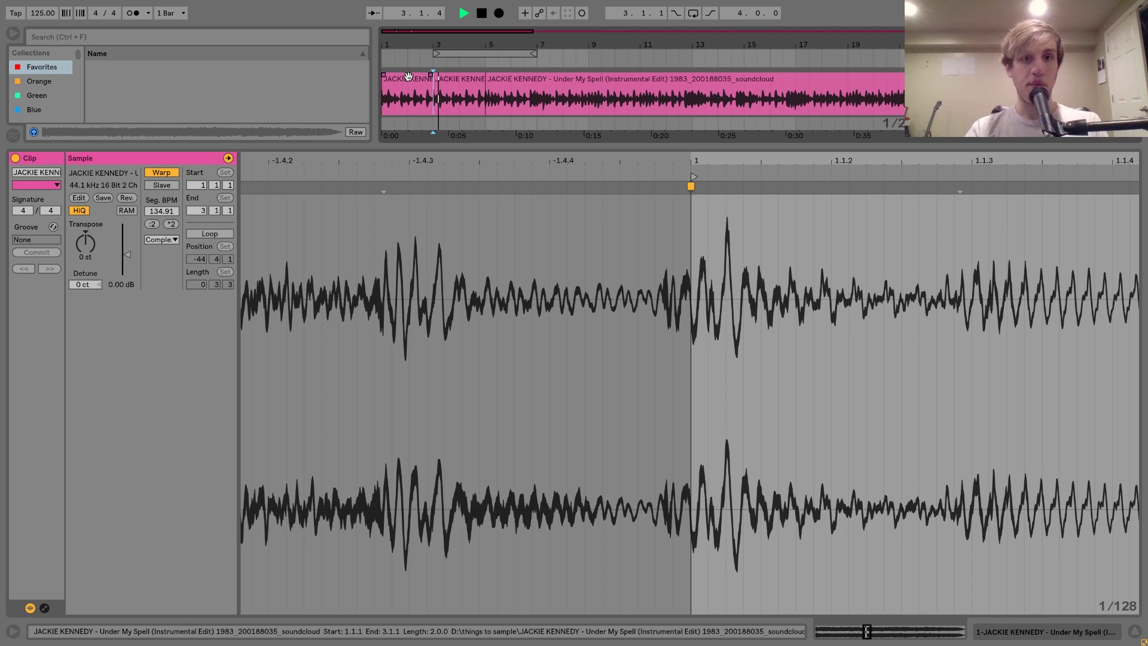
click(408, 77)
shift+click(408, 77)
key(ctrl+d)
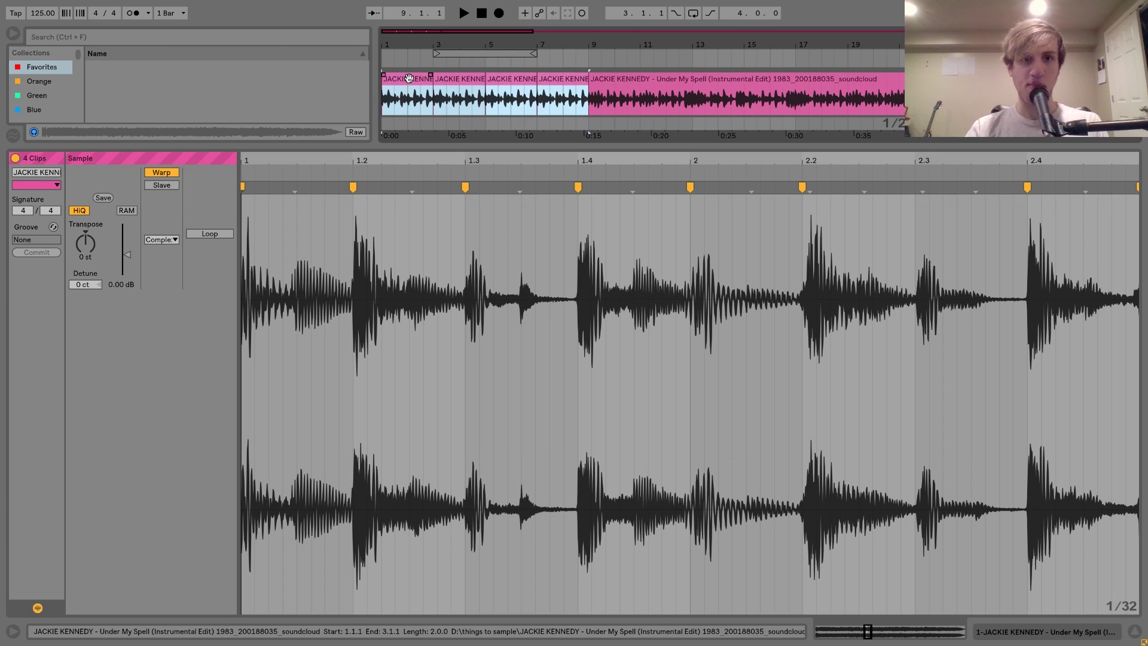
key(ctrl+l)
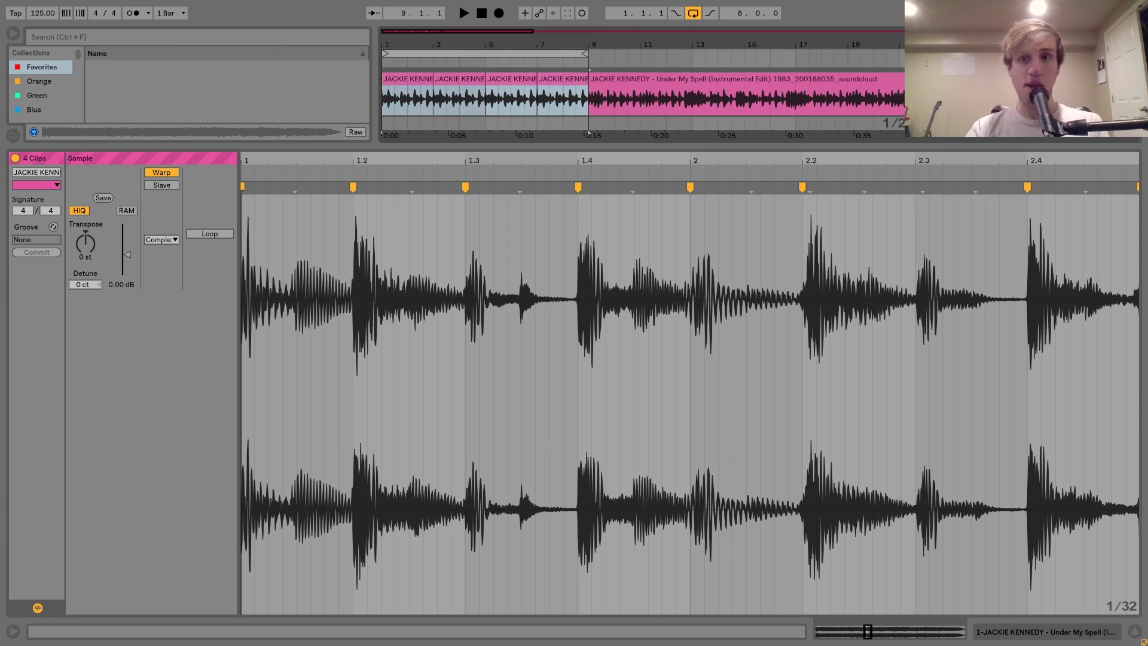
Step: Delete the leftover song clip after bar 9 and play the eight-bar loop
key(shift+Tab)
click(629, 112)
key(Delete)
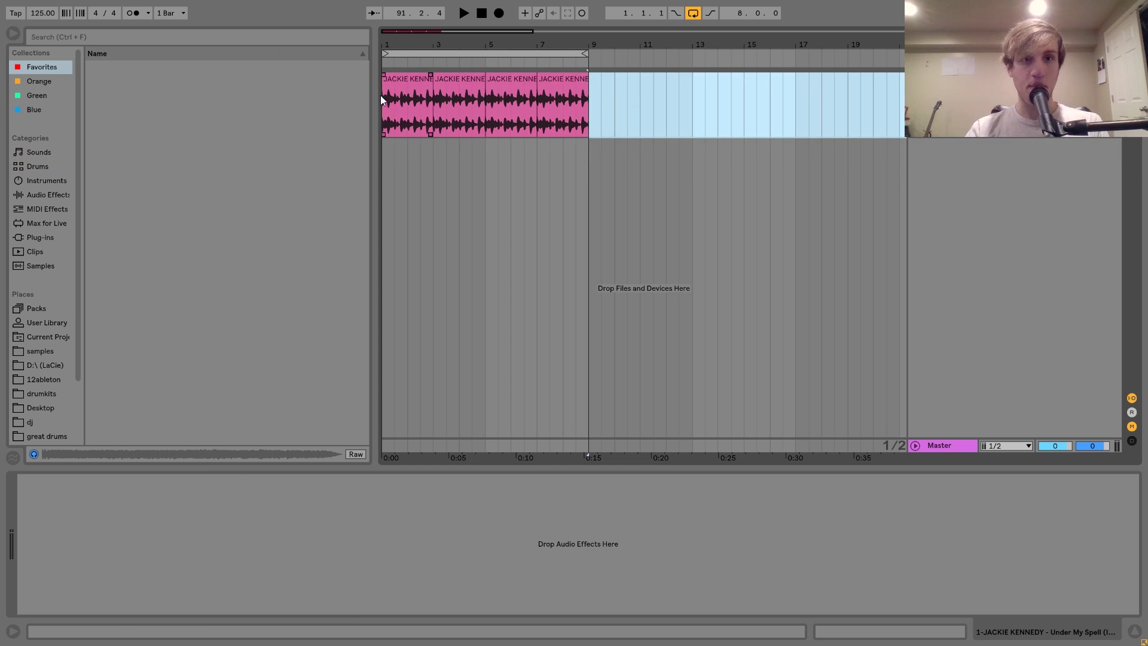
click(404, 88)
key(space)
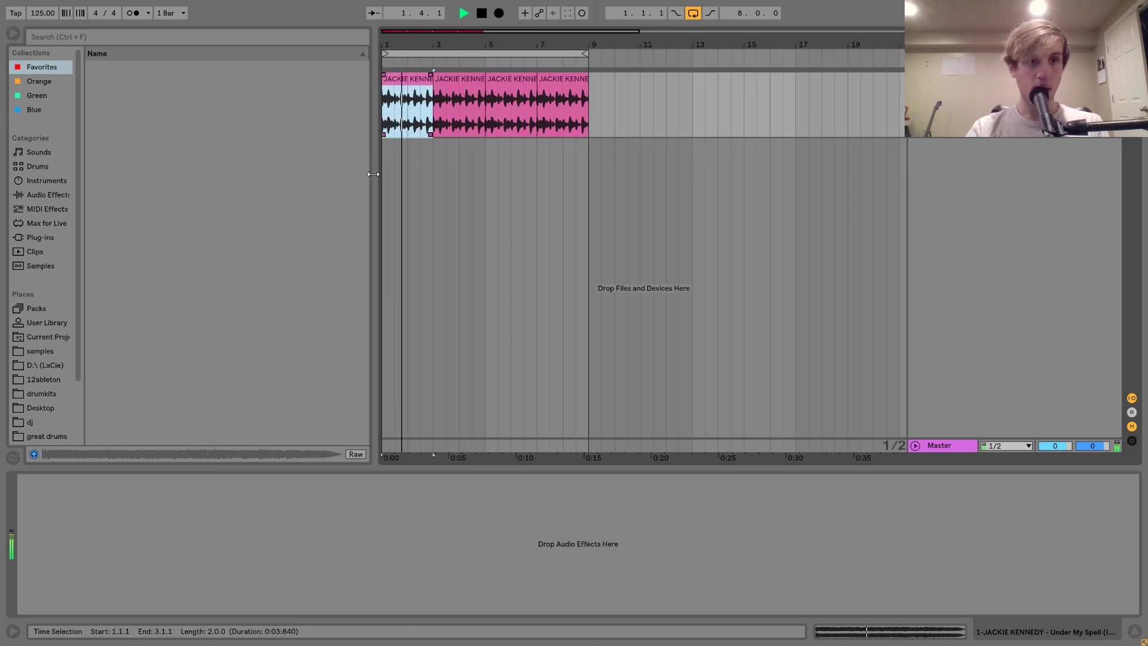
Step: Add an EQ Eight audio effect to the sample's track and play the loop through it
click(32, 196)
scroll(173, 287, up, 2)
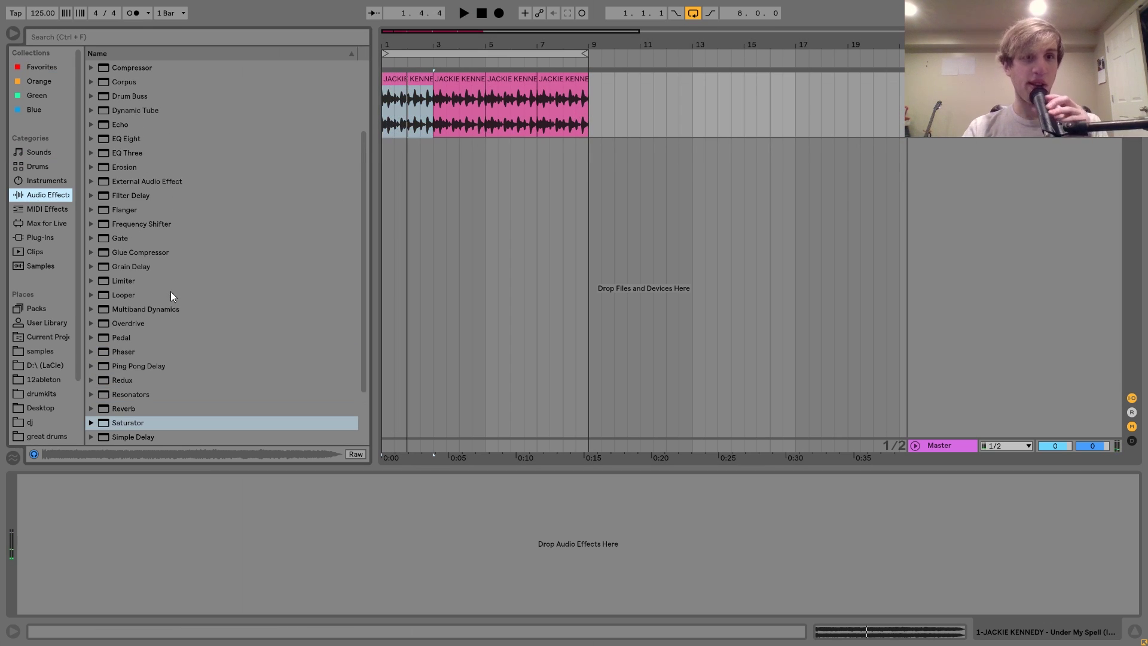
click(123, 138)
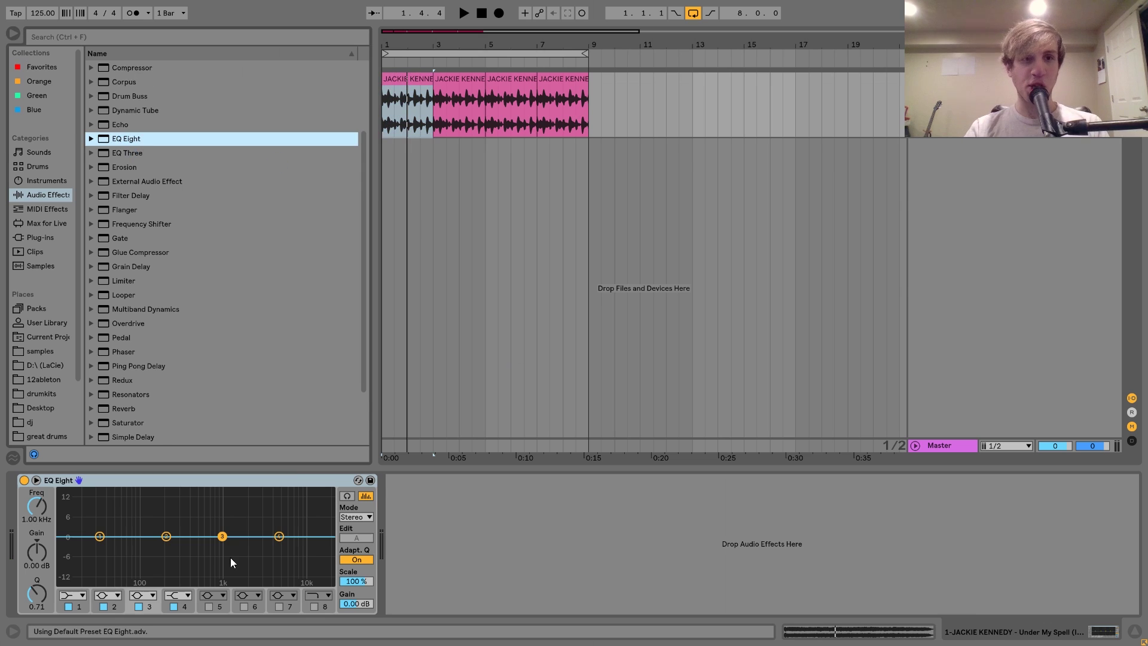
key(space)
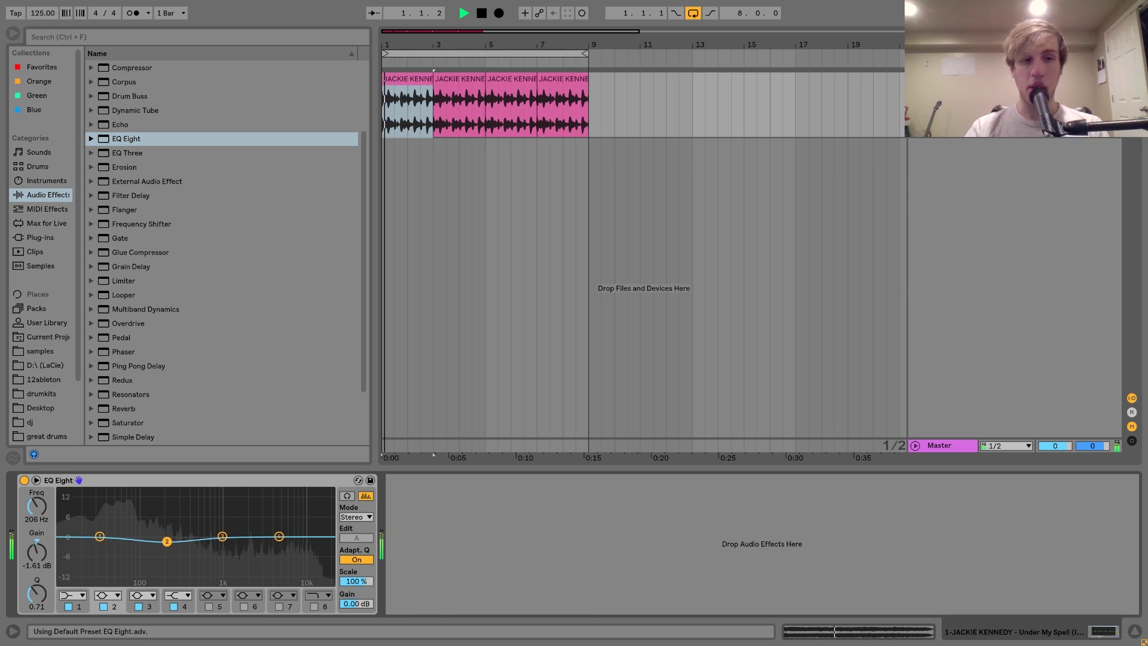
Step: Deepen EQ Eight's band 2 cut and boost the band 4 high shelf about 6.07 dB at 5.99 kHz, checking with loop playback
drag(167, 538, 169, 547)
mouse_move(280, 537)
mouse_down()
mouse_move(310, 491)
mouse_move(302, 515)
mouse_move(285, 518)
mouse_up()
key(space)
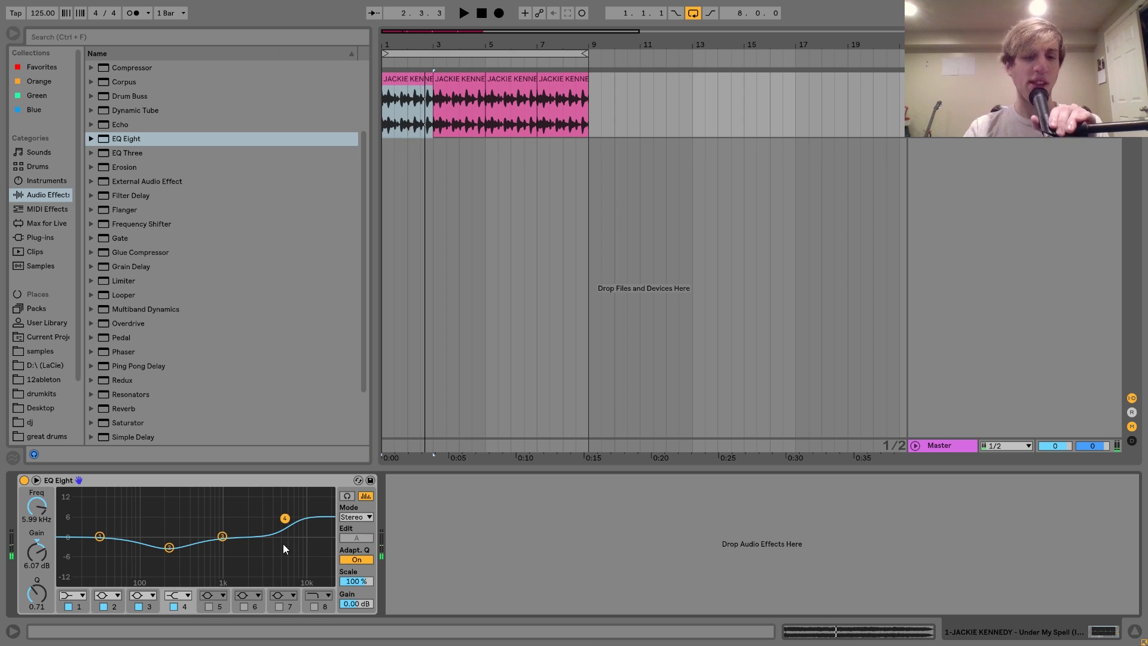
key(space)
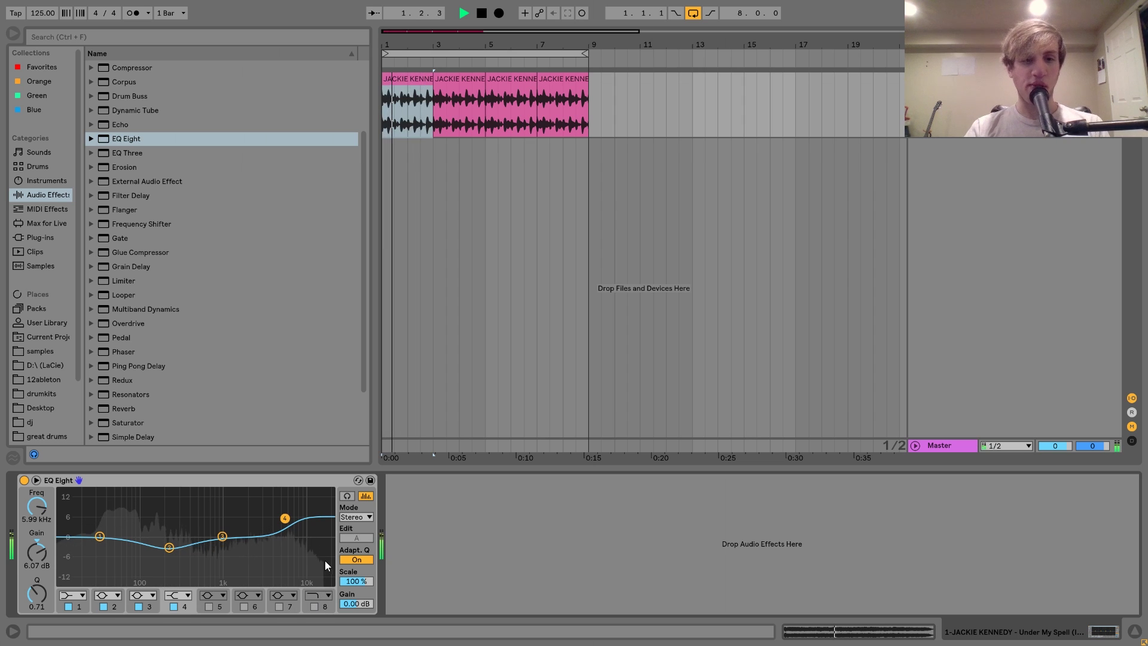
Step: Move EQ Eight's band 4 to about 3.37 kHz at 5.83 dB and boost band 1 about 3.35 dB at 45.4 Hz
drag(285, 518, 265, 519)
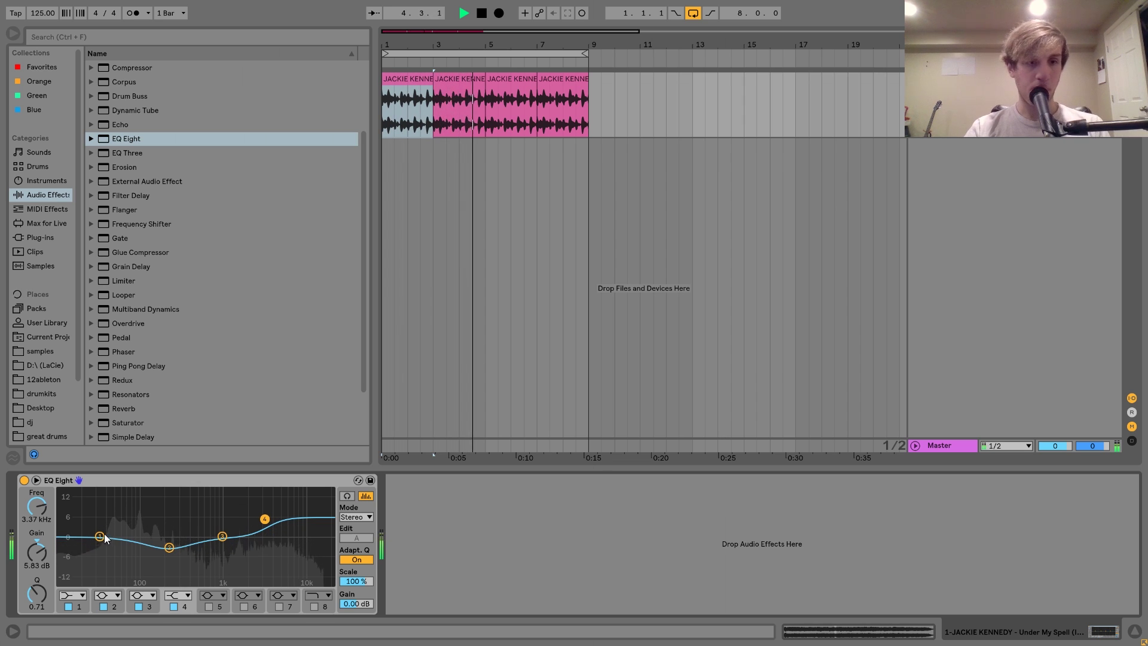
drag(99, 537, 114, 527)
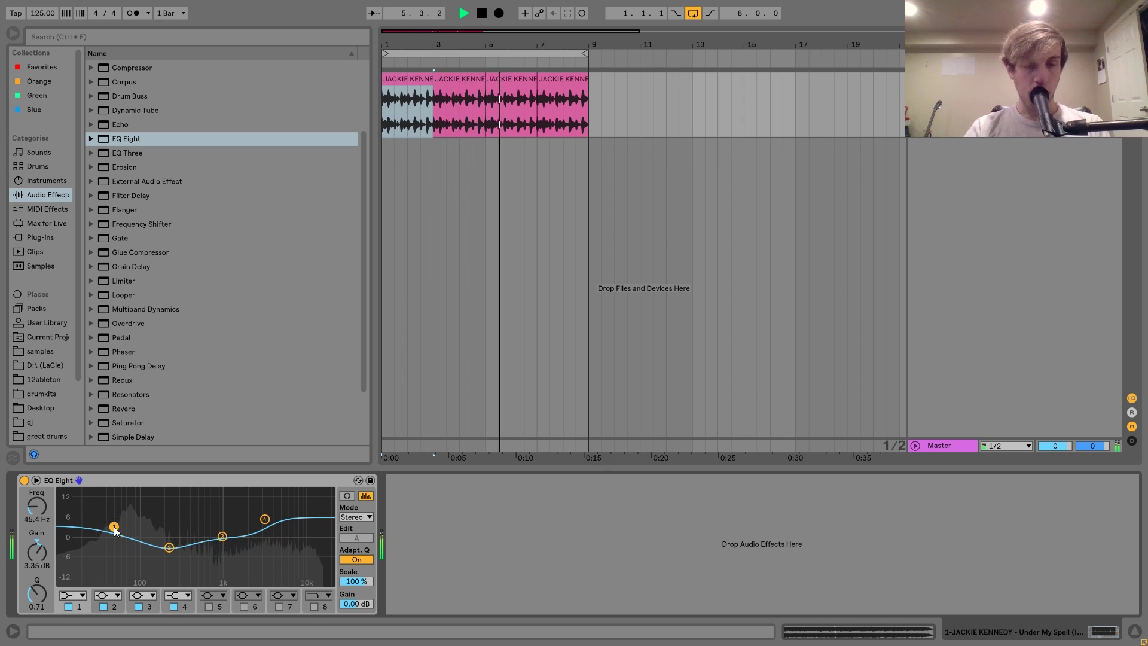
key(space)
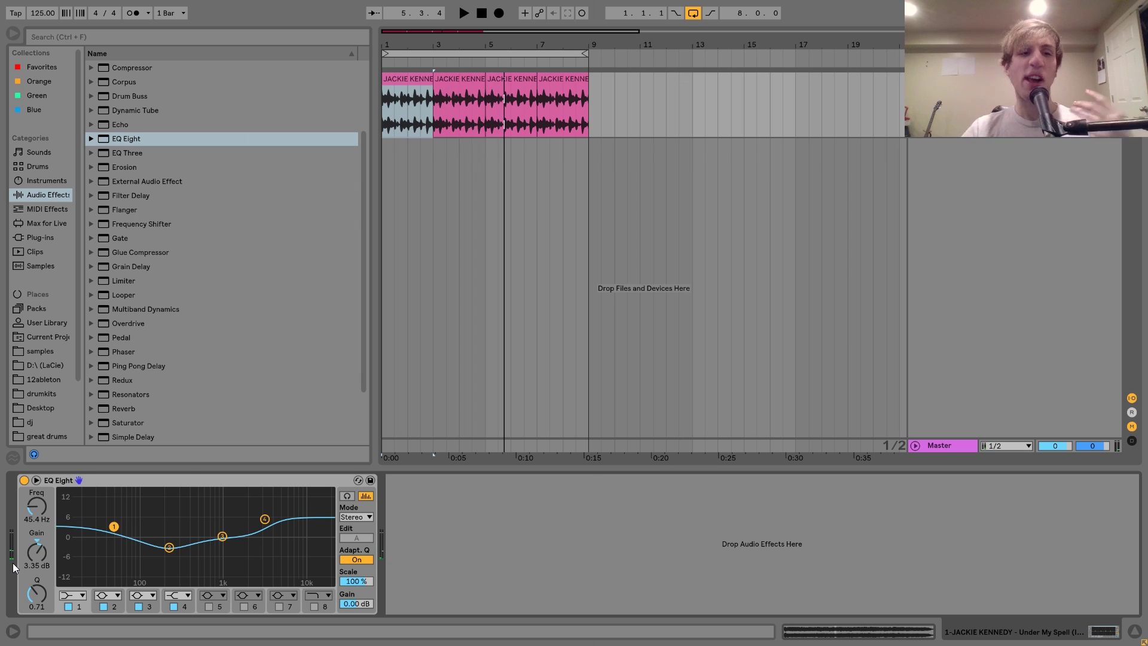
Step: Add a Saturator after the EQ Eight on the song track and set the playback start to 1.1.1
scroll(137, 296, down, 3)
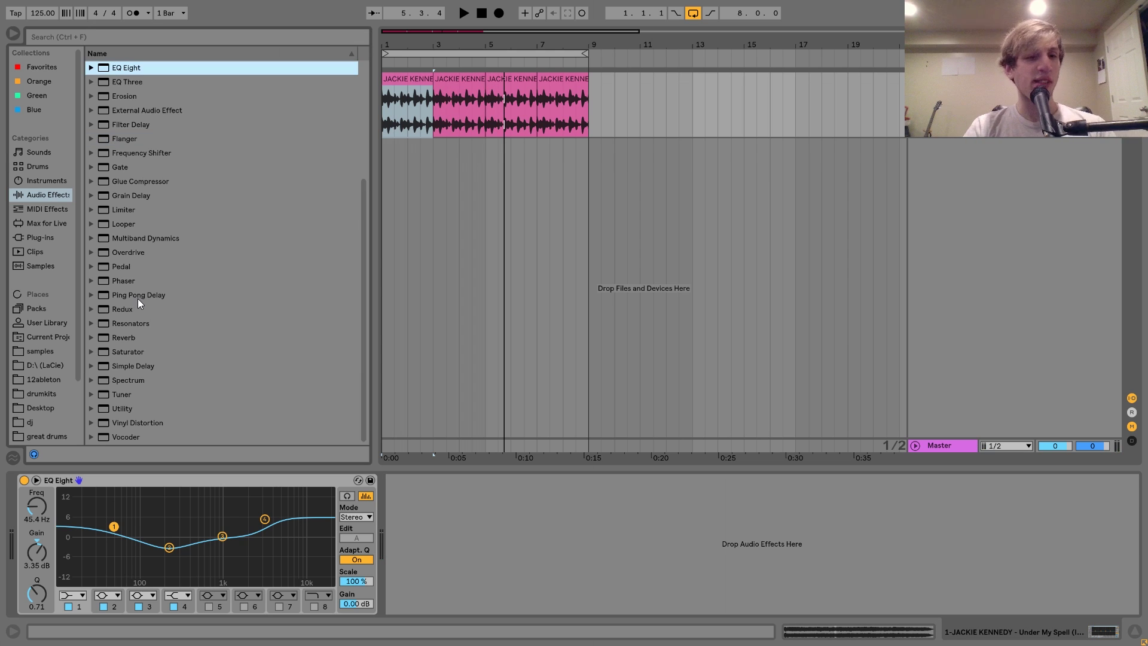
double_click(117, 355)
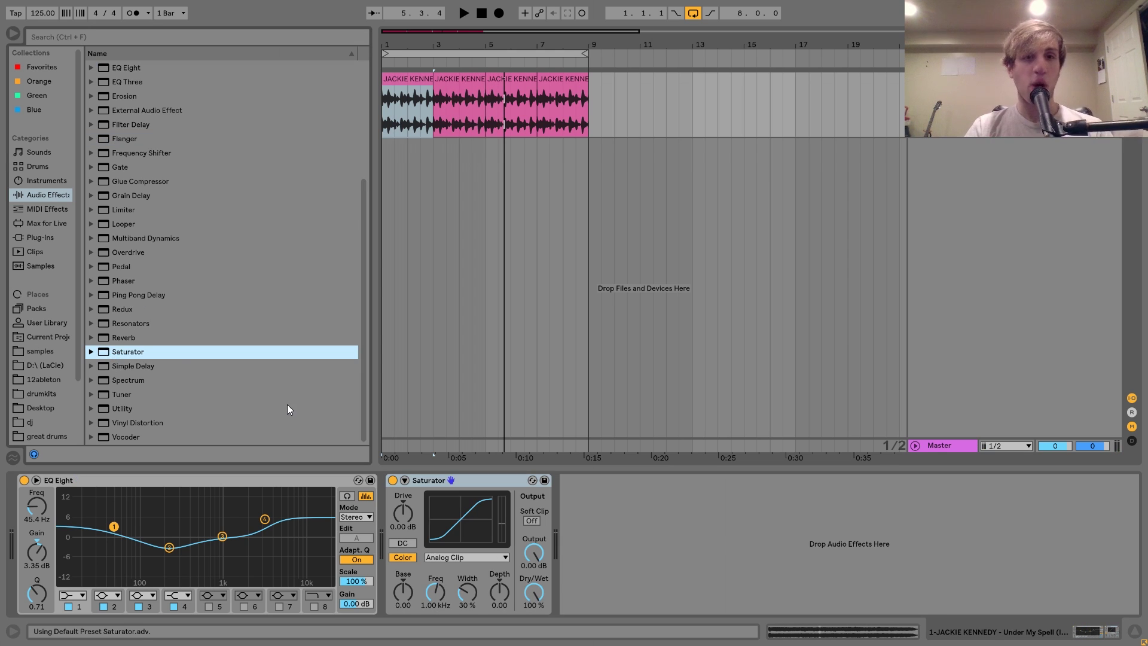
click(437, 118)
click(387, 127)
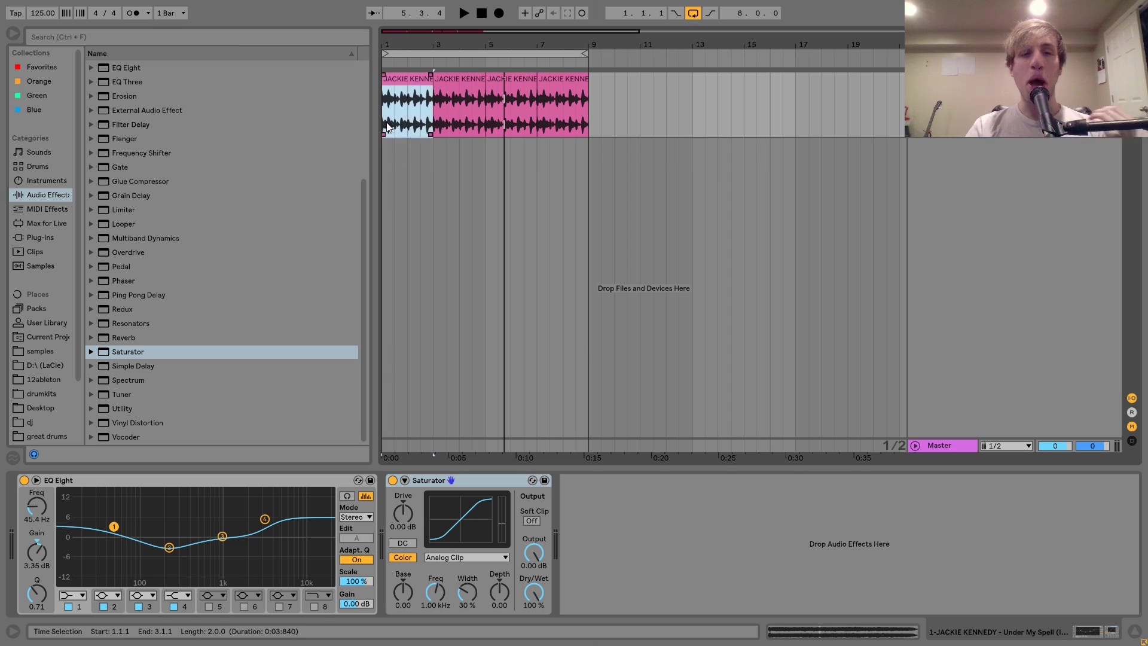
click(385, 120)
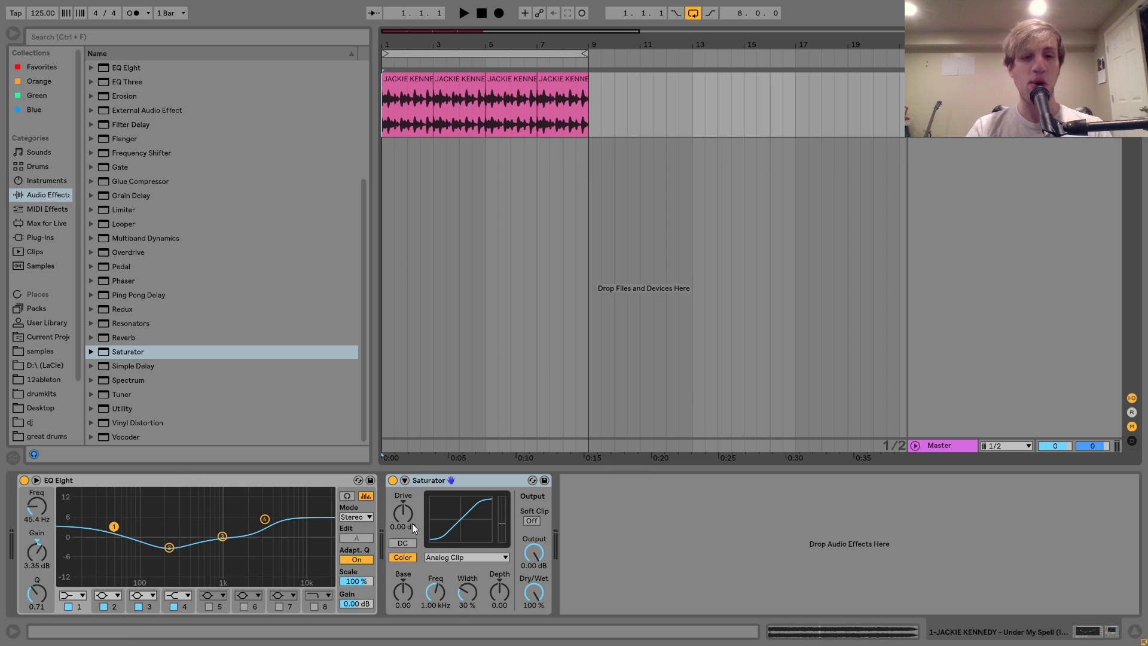
Step: During playback, raise the Saturator's Drive to 5.14 dB and Base to 5.14, and ease EQ Eight's band 4 to 4.34 dB at 3.16 kHz
key(space)
drag(411, 522, 412, 507)
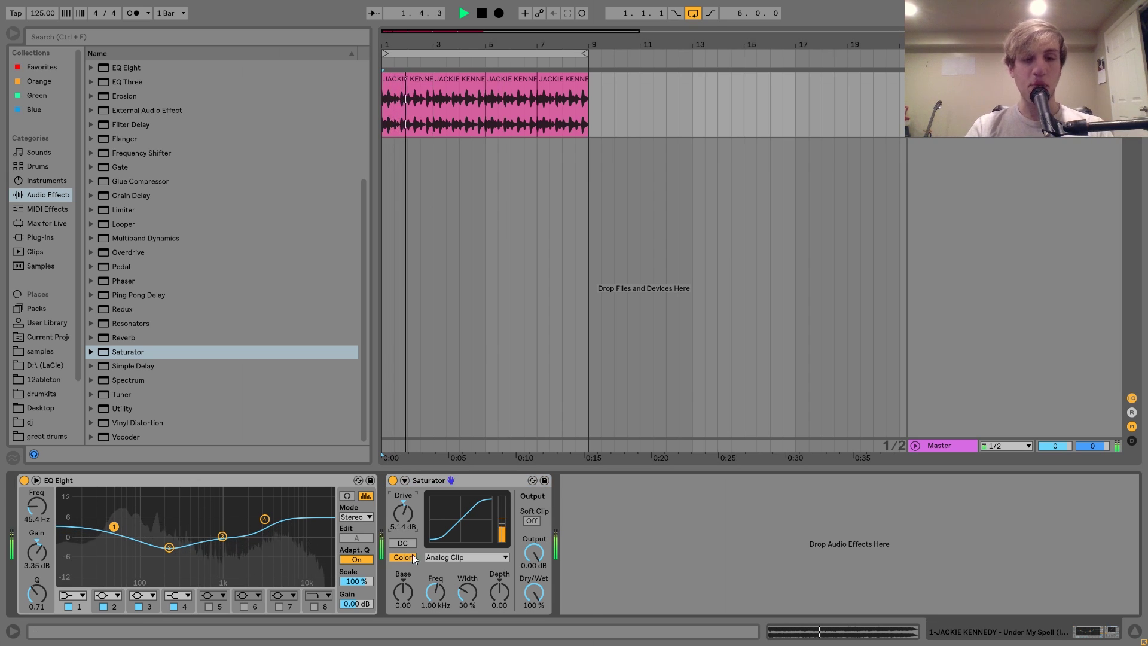
drag(403, 591, 403, 577)
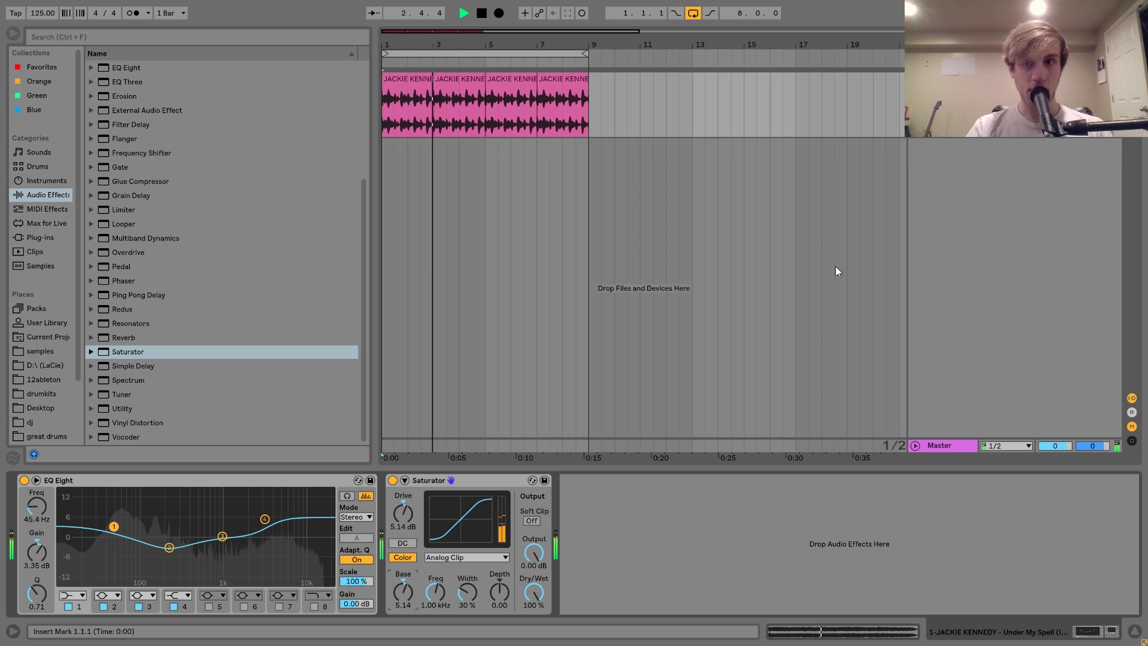
drag(265, 518, 261, 523)
key(space)
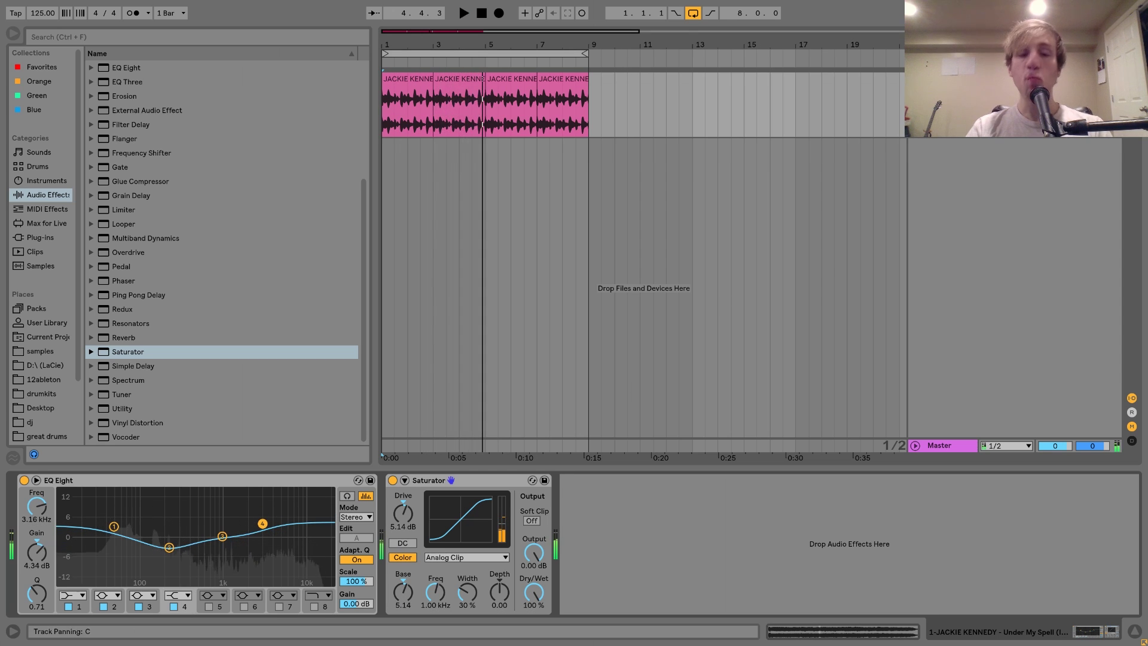
Step: Insert a new MIDI track and find the VEDH Bassdrum kicks in the samples folder
key(ctrl+shift+t)
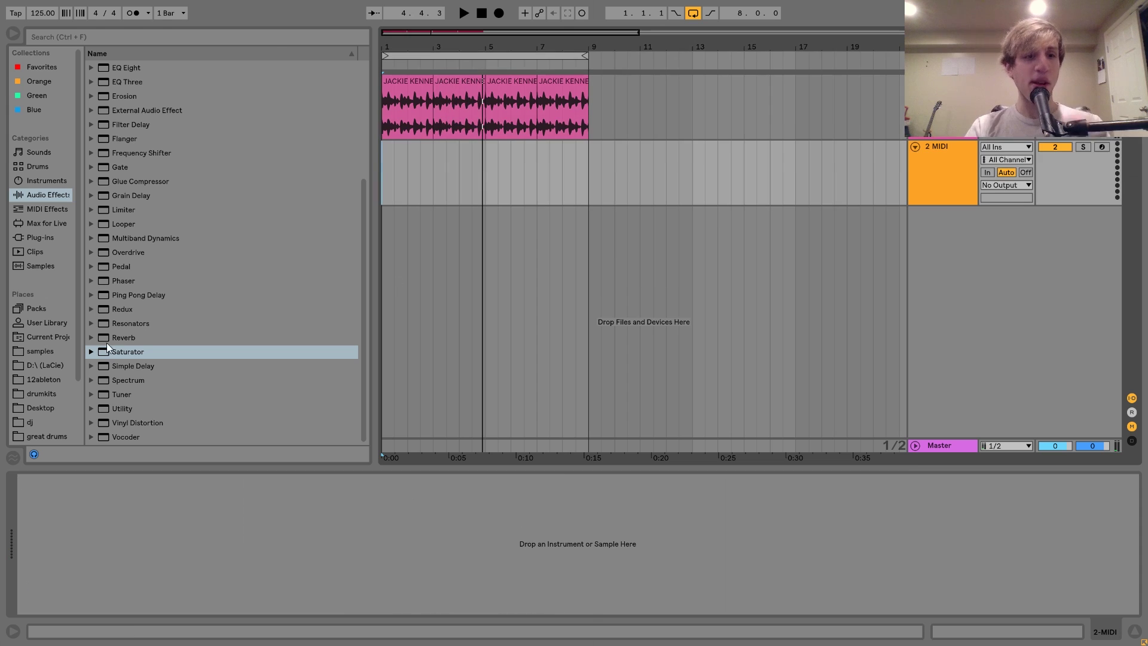
click(51, 350)
scroll(316, 270, down, 3)
click(195, 238)
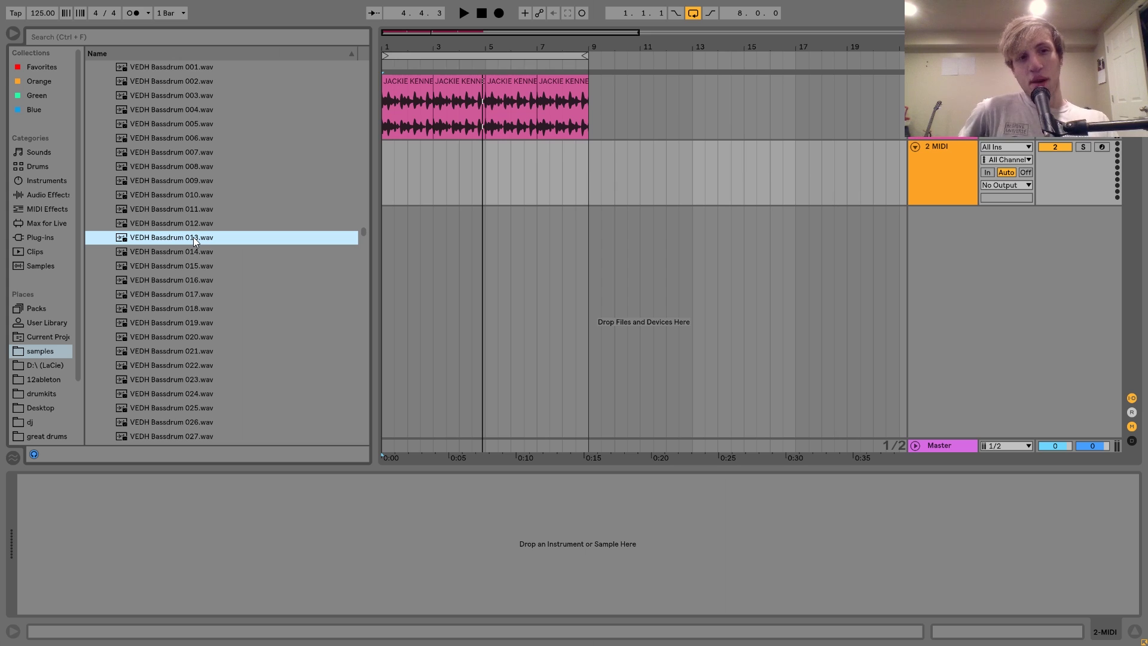
Step: Audition the kick samples between VEDH Bassdrum 012 and 015
scroll(192, 237, down, 1)
key(Down)
key(Down)
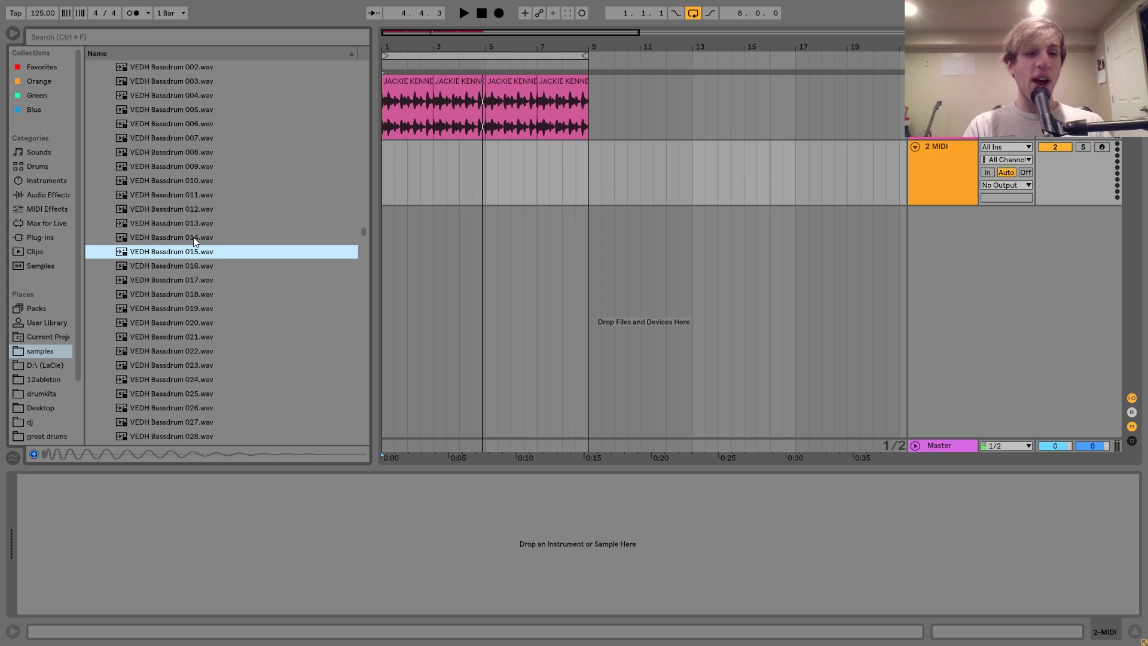
key(Up)
key(Up)
key(Up)
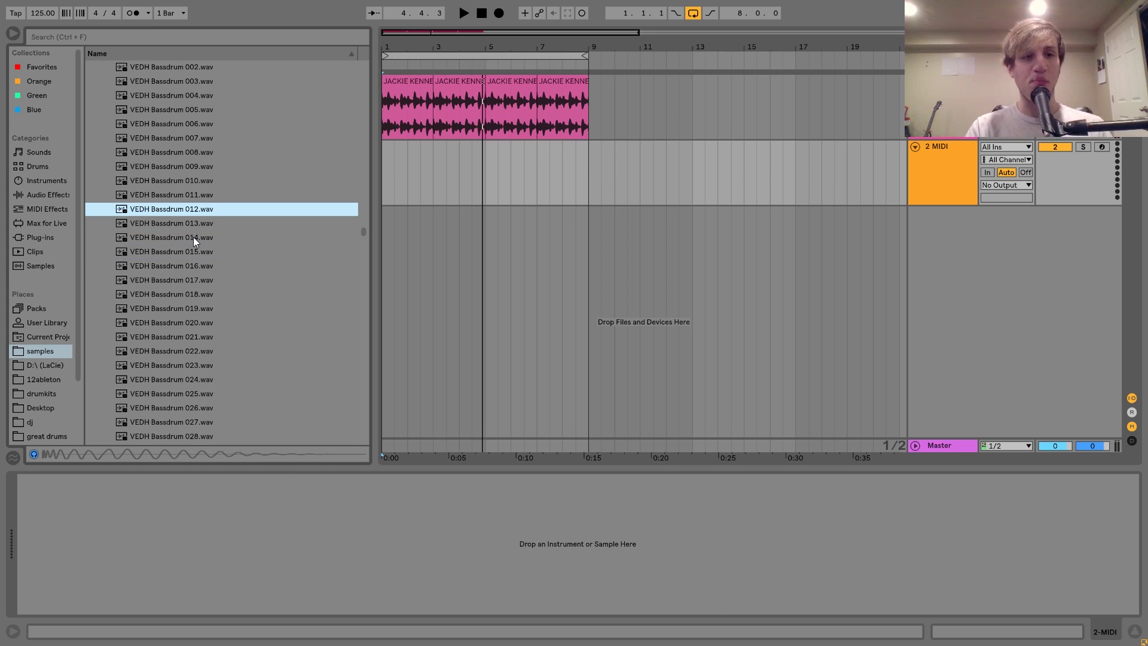
key(Down)
key(Down)
key(Down)
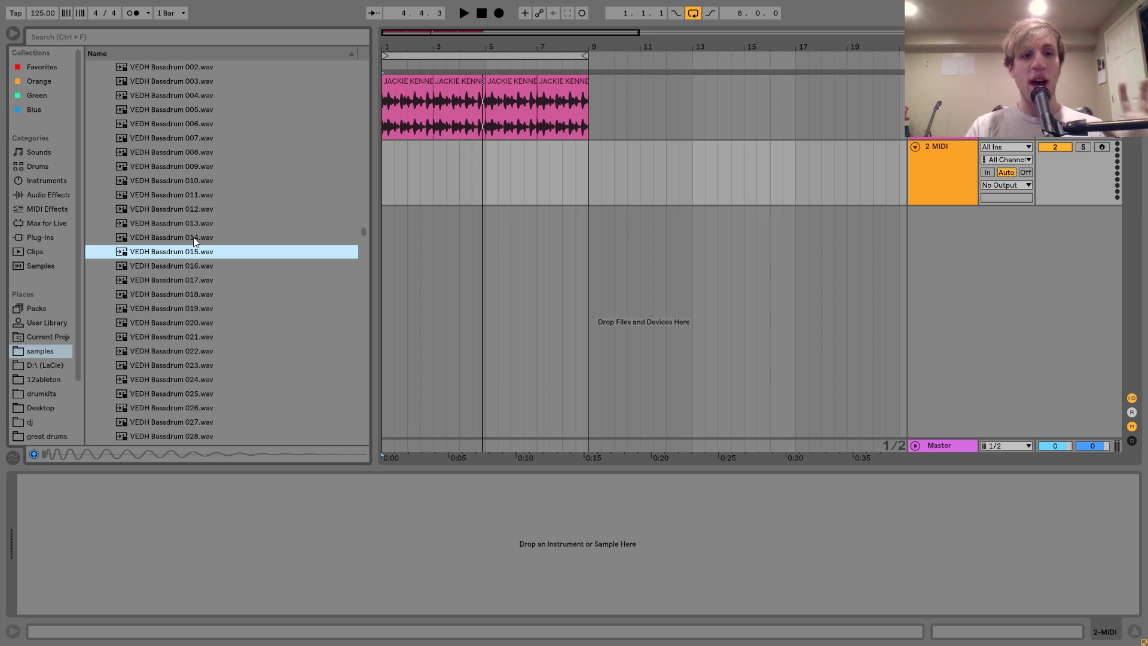
Step: Preview the following kick samples and load VEDH Bassdrum 017.wav onto the new MIDI track
key(Right)
key(Down)
key(Down)
key(Down)
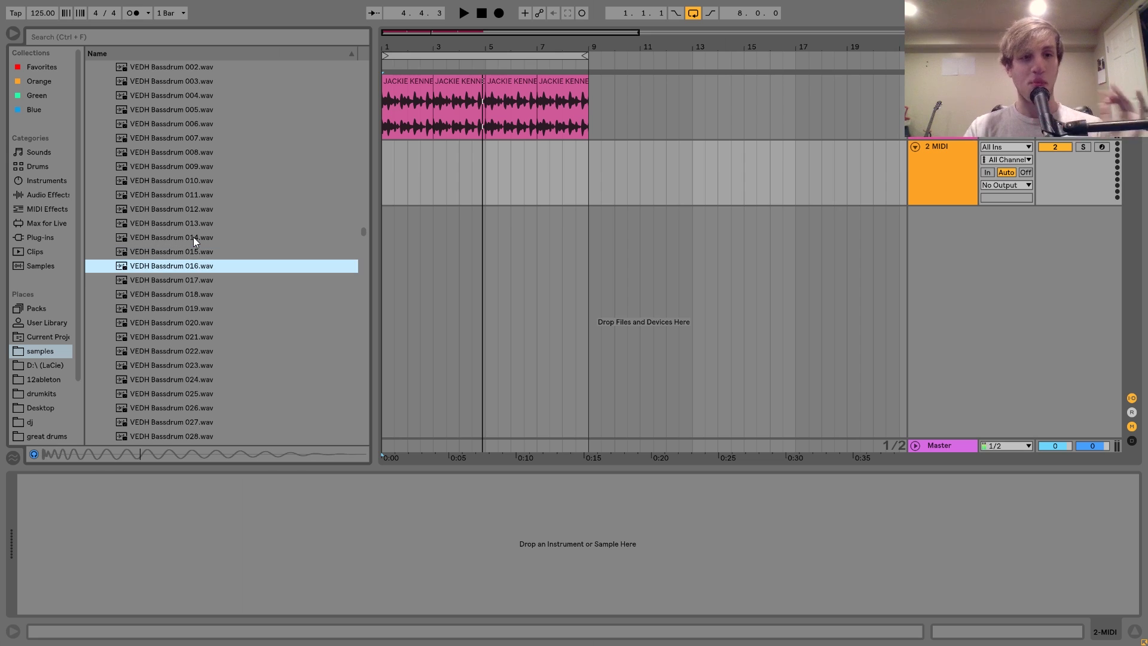
key(Up)
key(Return)
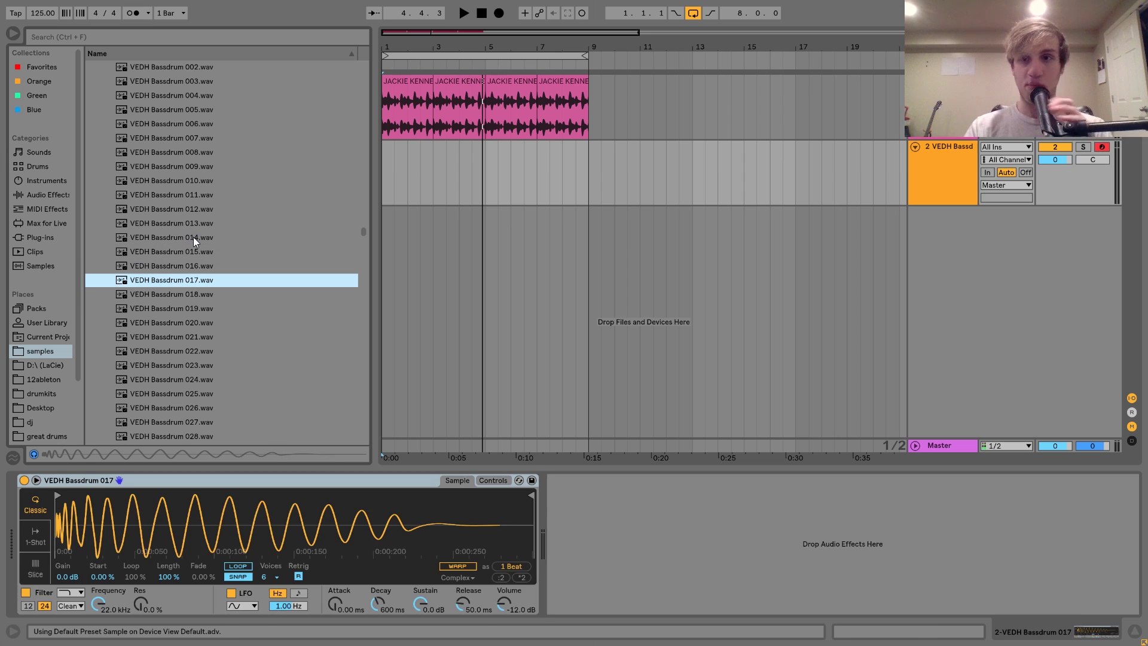
Step: Create an empty two-bar MIDI clip from 1.1.1 to 3.1.1 on the kick track
click(436, 173)
drag(436, 174, 389, 172)
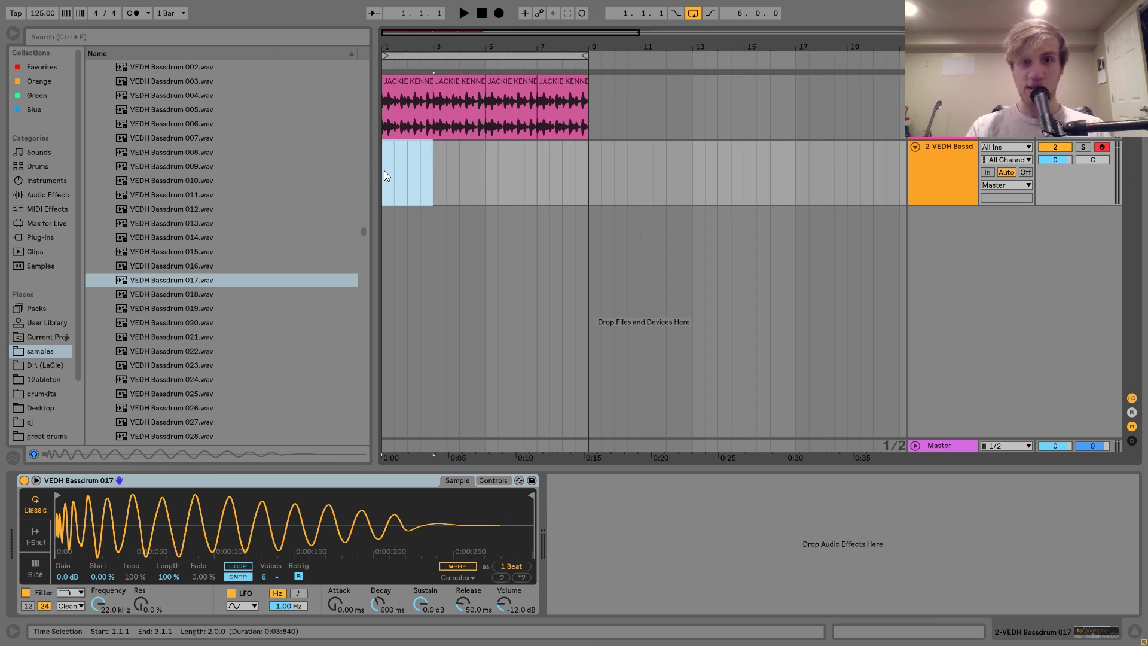
key(ctrl+shift+m)
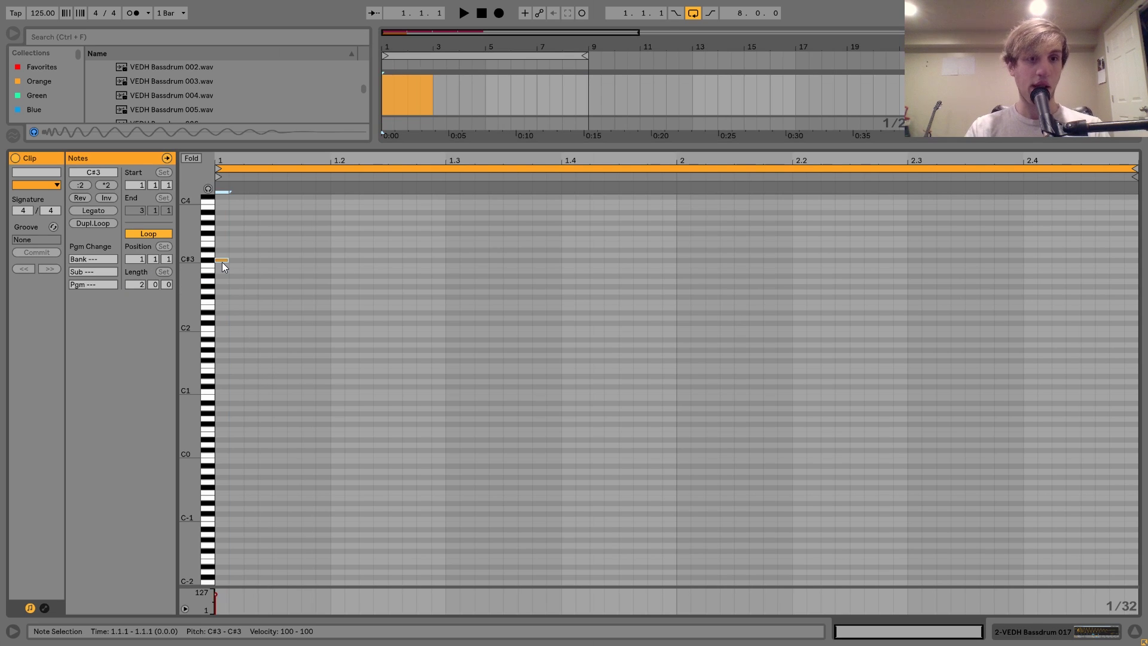
Step: Add a one-beat C3 note at 1.1.1 and duplicate it onto every beat of the two-bar clip
double_click(222, 265)
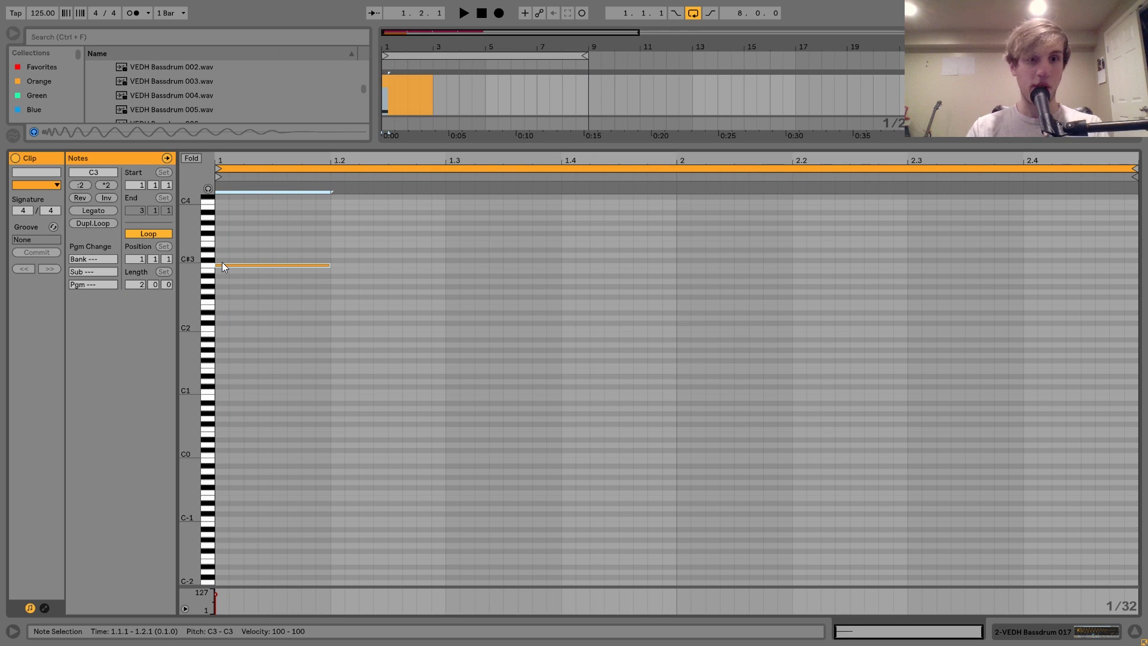
key(ctrl+d)
key(ctrl+d)
key(ctrl+d)
key(ctrl+d)
key(ctrl+d)
key(ctrl+d)
key(ctrl+d)
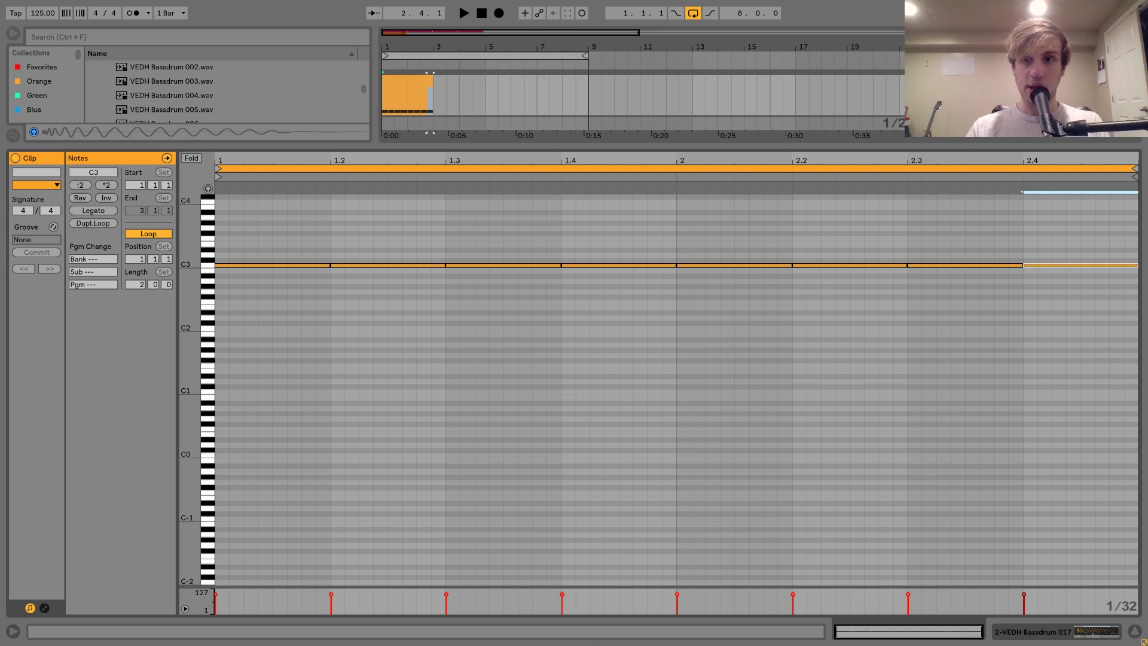
Step: Extend the looping kick clip to bar 9, lower the kick track's volume to -4.7 dB and play the loop
key(shift+Tab)
drag(429, 151, 589, 161)
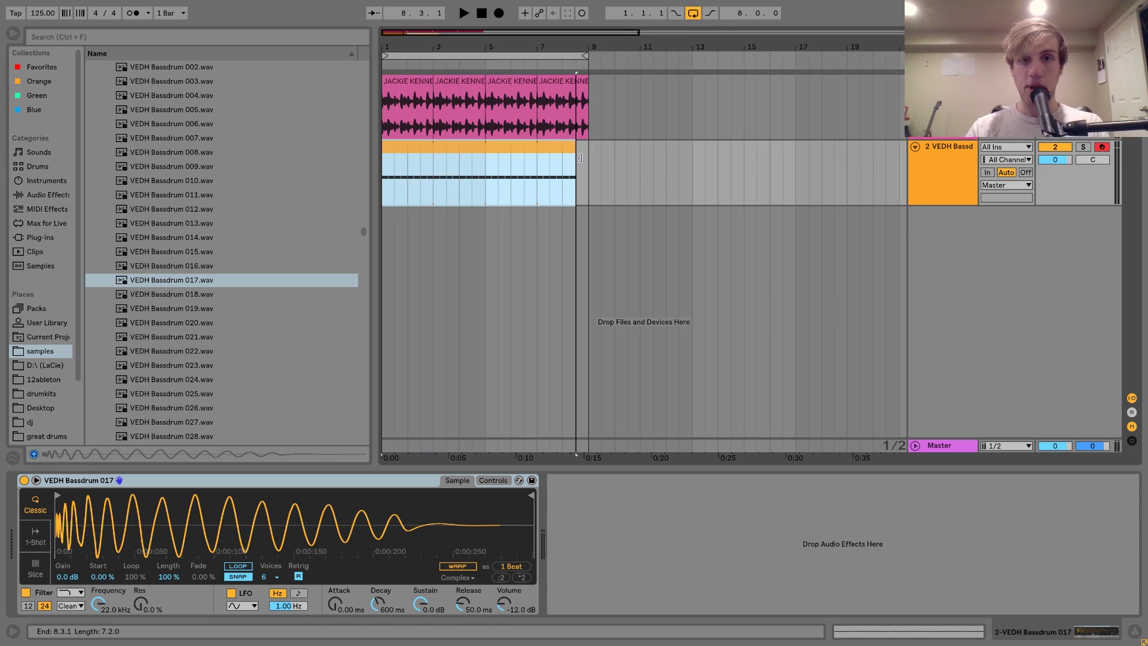
drag(1036, 164, 1036, 177)
key(space)
Step: Add a Compressor after the Saturator on the song track
click(598, 119)
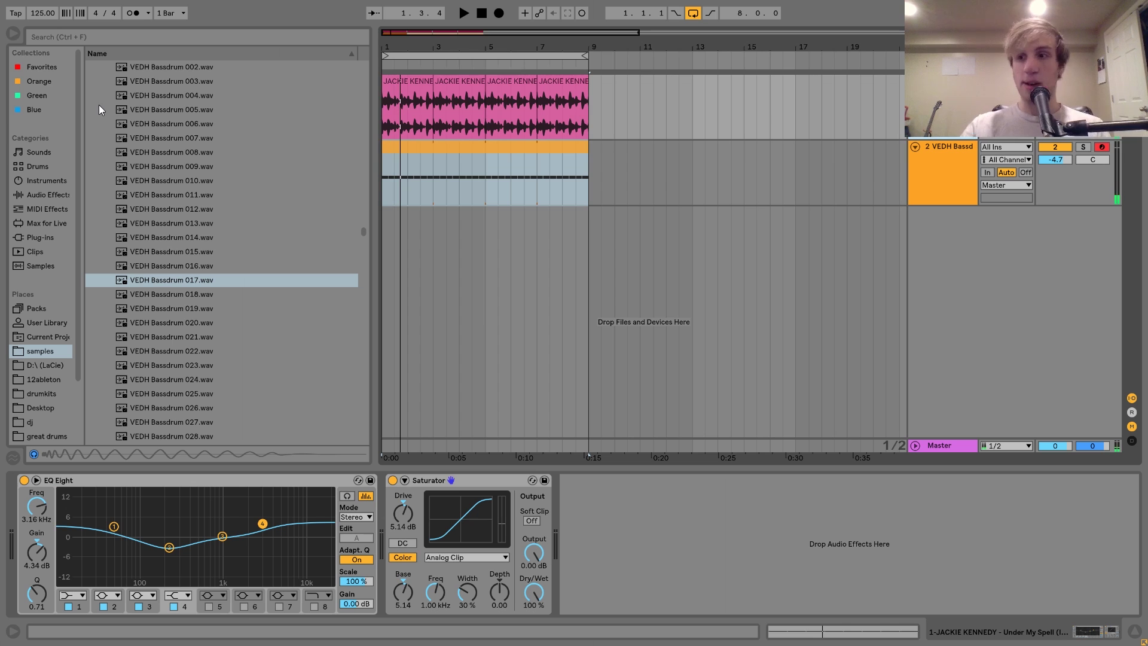
click(31, 195)
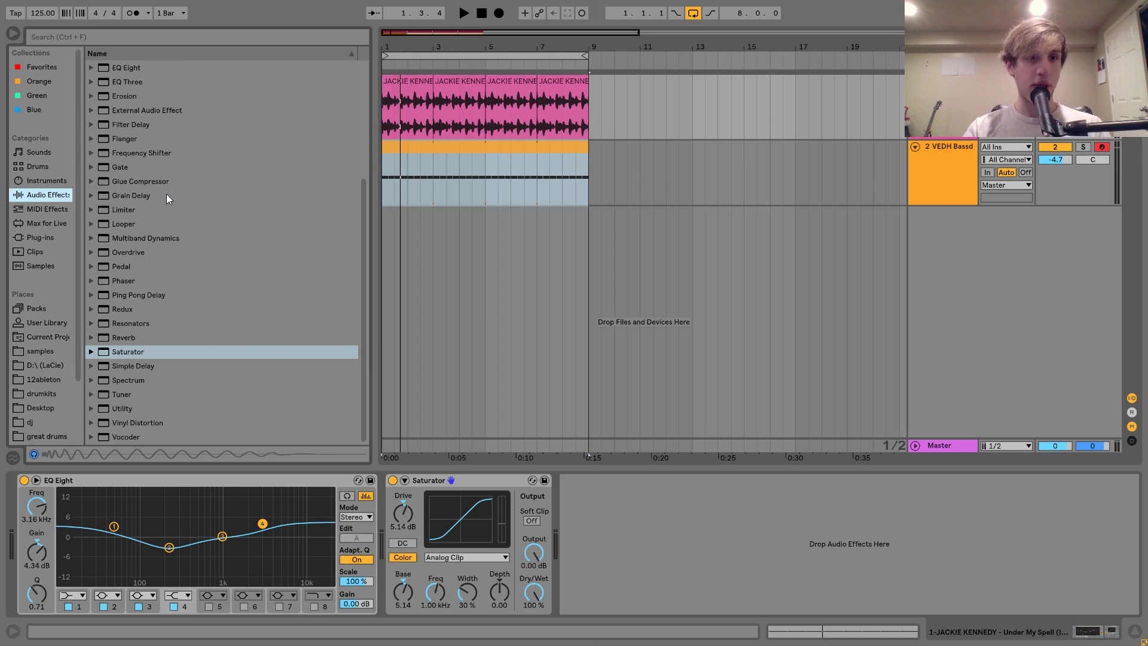
scroll(138, 87, up, 4)
double_click(133, 166)
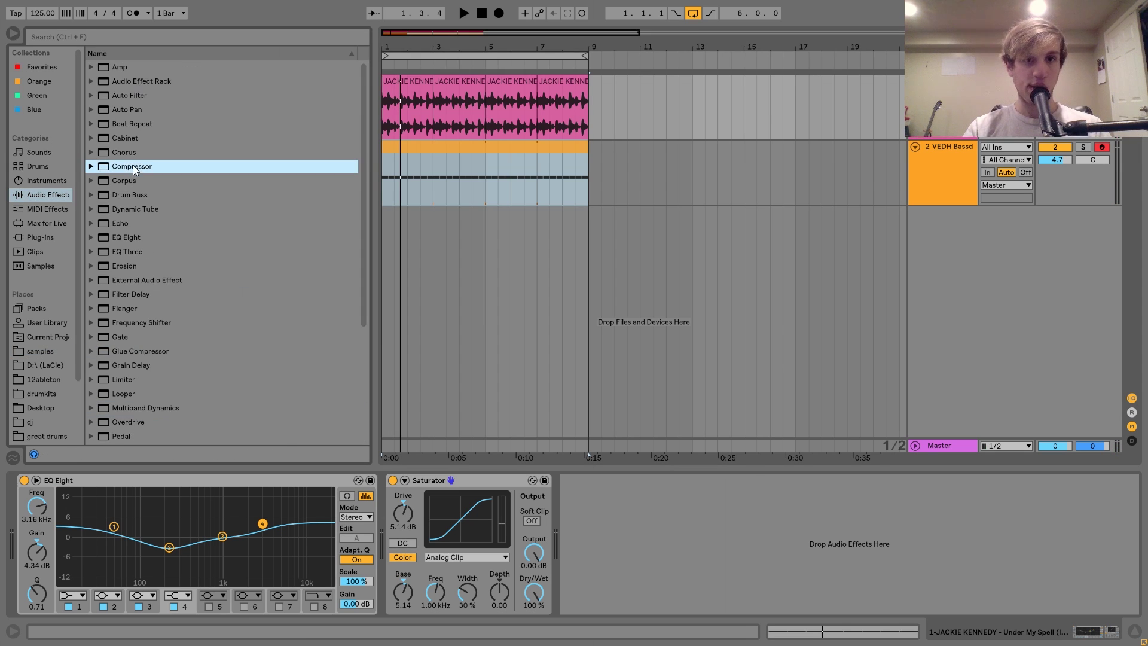
Step: Enable the Compressor's sidechain and feed it from the kick track, 2-VEDH Bassdrum 017
click(579, 481)
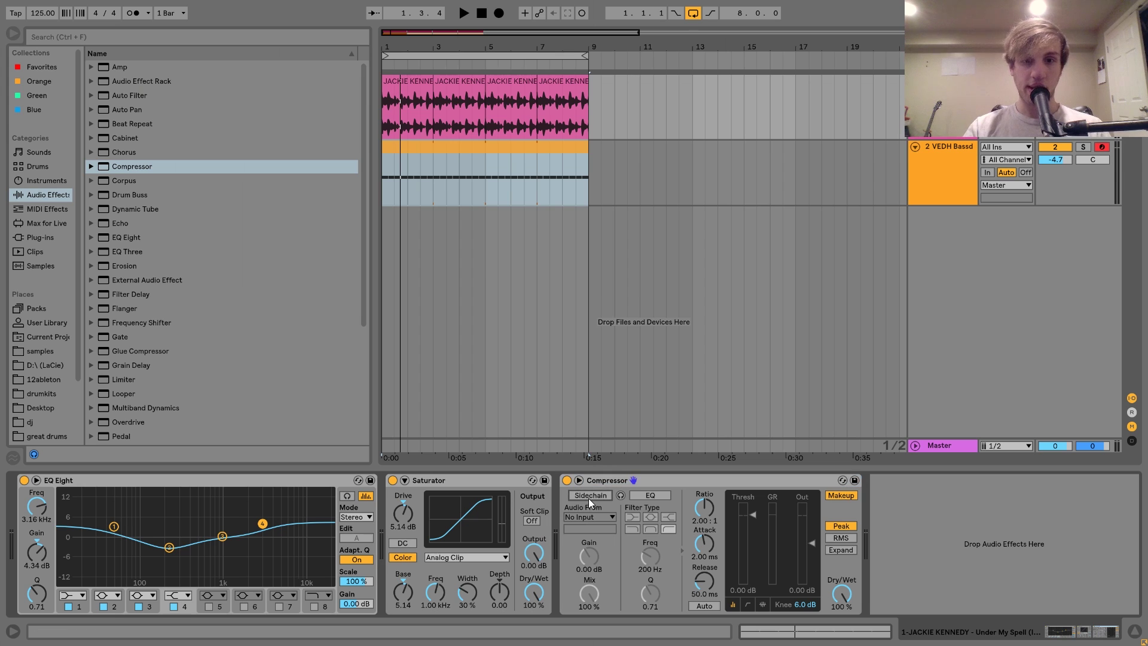
click(592, 518)
click(611, 541)
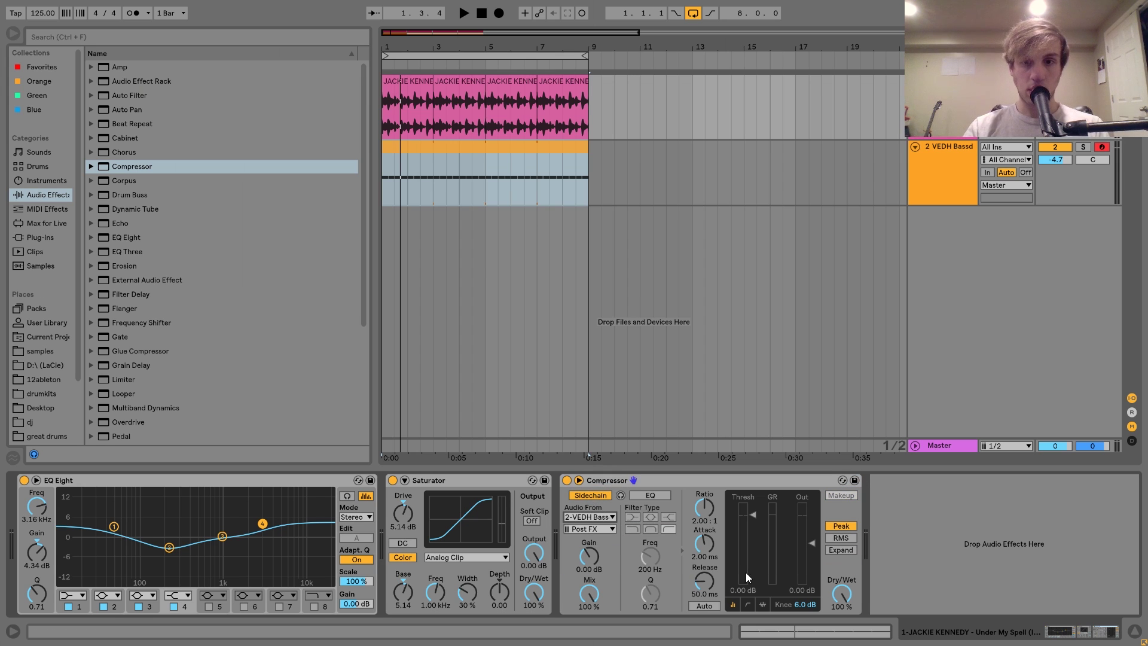
Step: While the loop plays, set the Compressor's threshold to about -18.7 dB and reduce EQ Eight's band 1 gain to about 2.36 dB
key(space)
drag(752, 575, 746, 547)
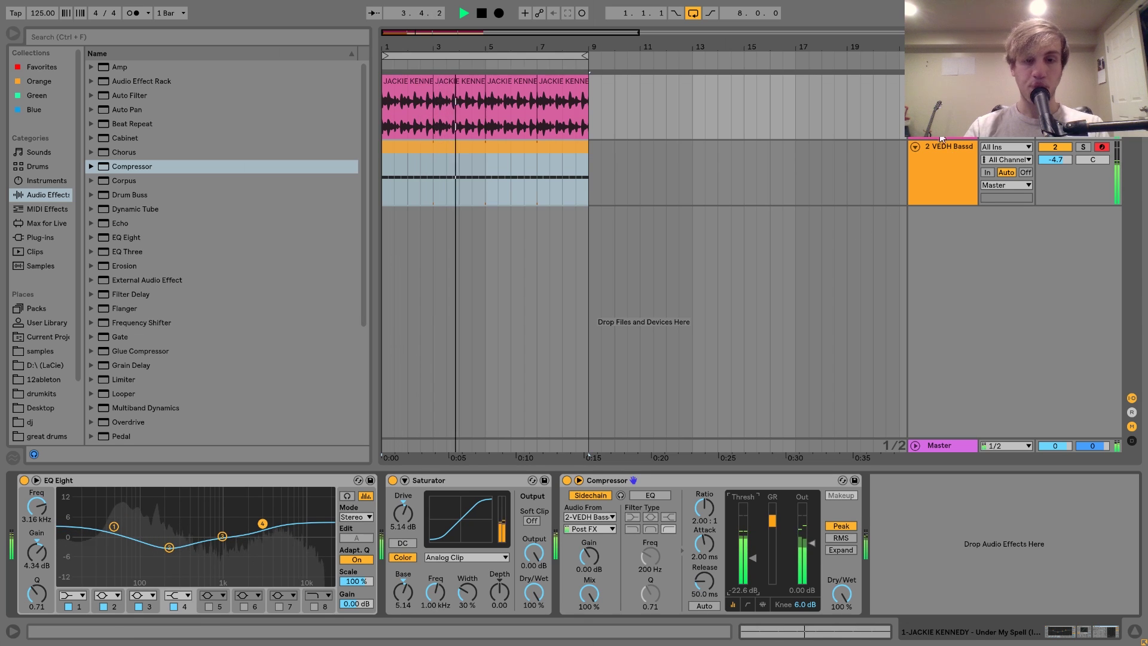
drag(112, 527, 114, 530)
drag(753, 556, 752, 552)
key(space)
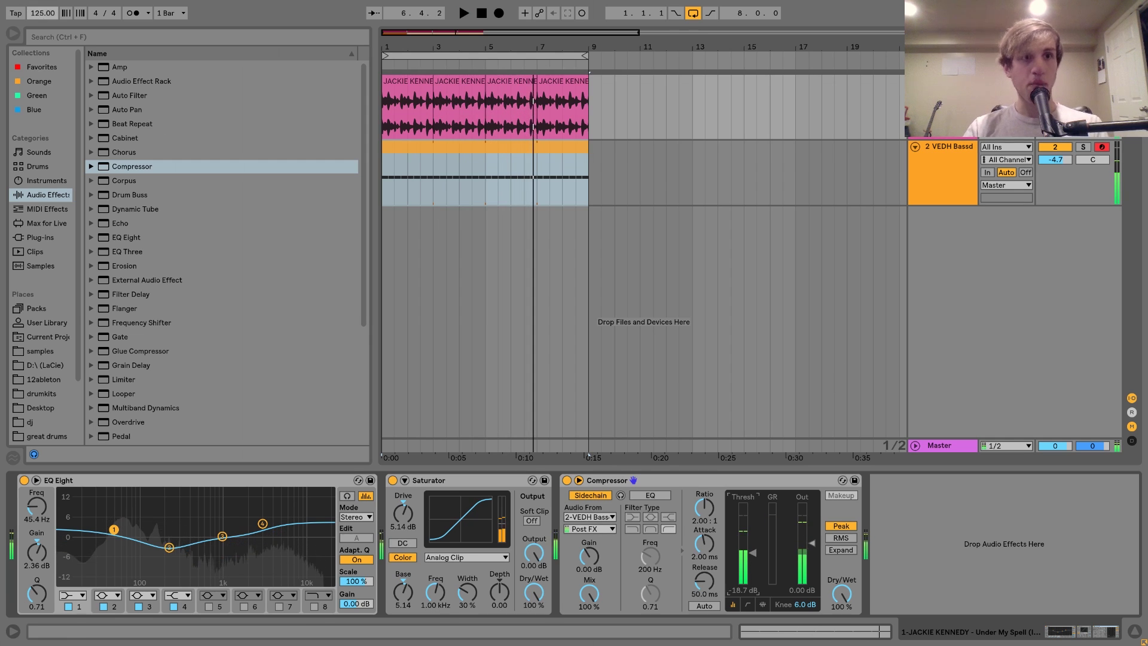
Step: Raise the project tempo to 128 BPM and play the loop at that speed
drag(39, 17, 39, 16)
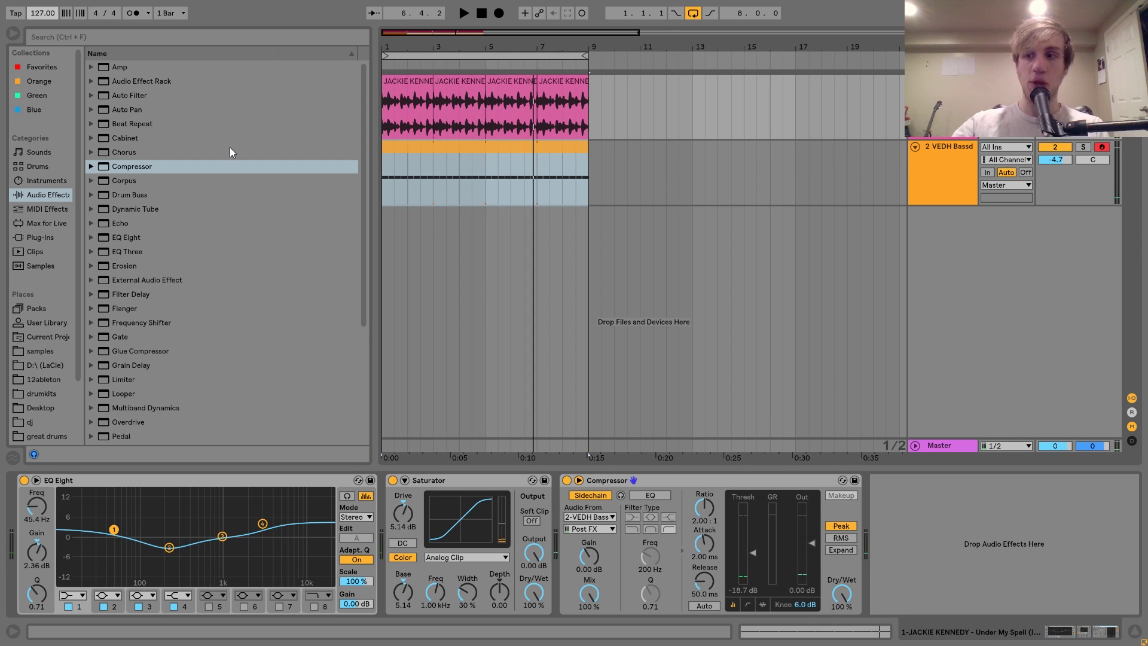
key(Up)
key(space)
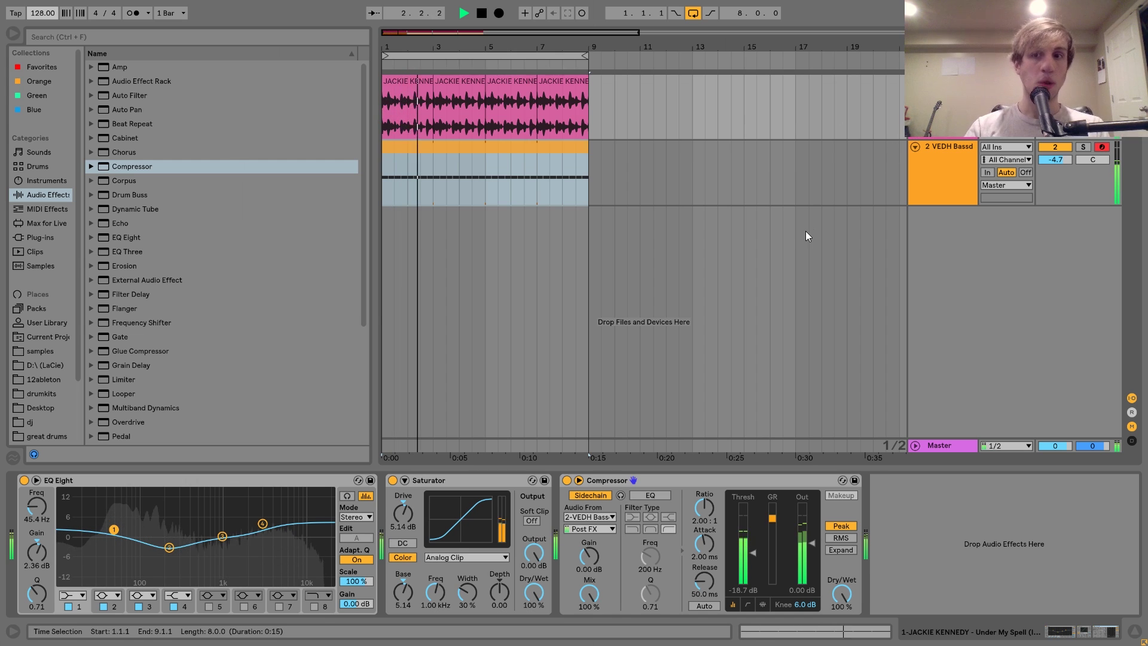
key(space)
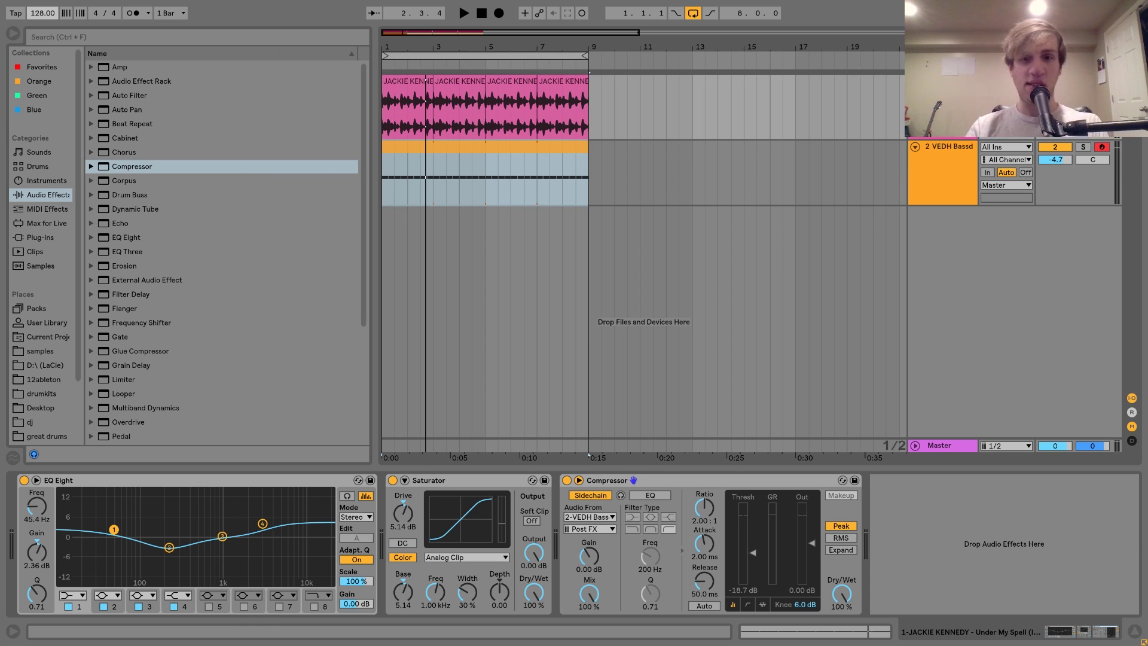
Step: Duplicate the song track with its clips and effects, and solo the copy
key(ctrl+d)
click(1084, 149)
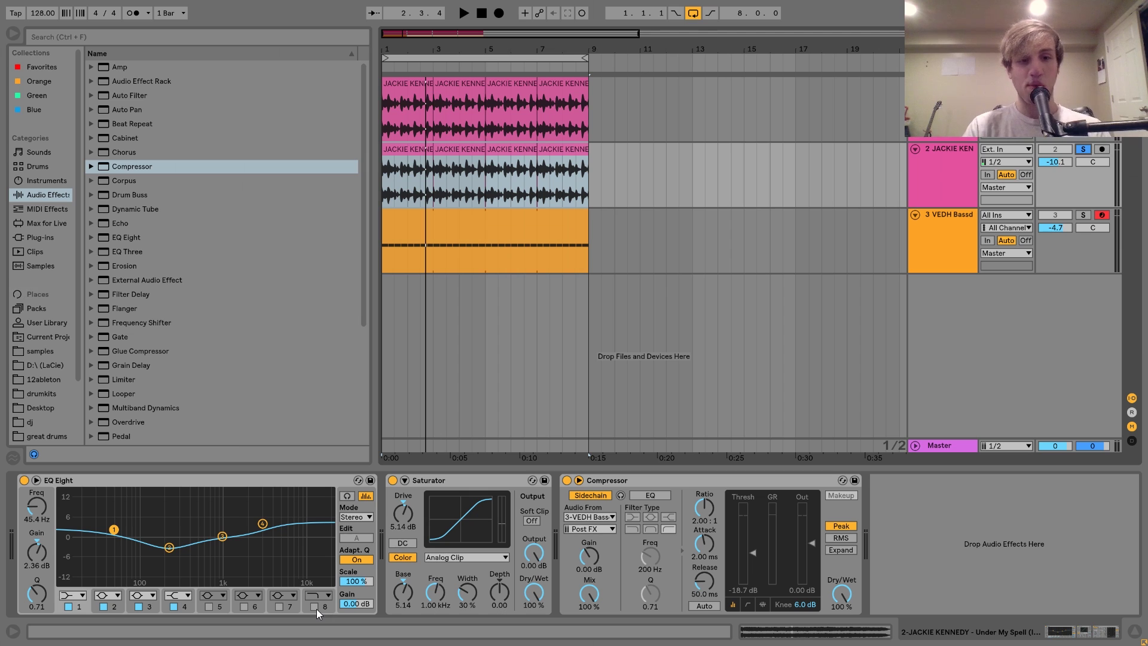
Step: Delete the Saturator from the duplicated song track and enable EQ Eight's band 8 as a low-pass at about 109 Hz
click(423, 479)
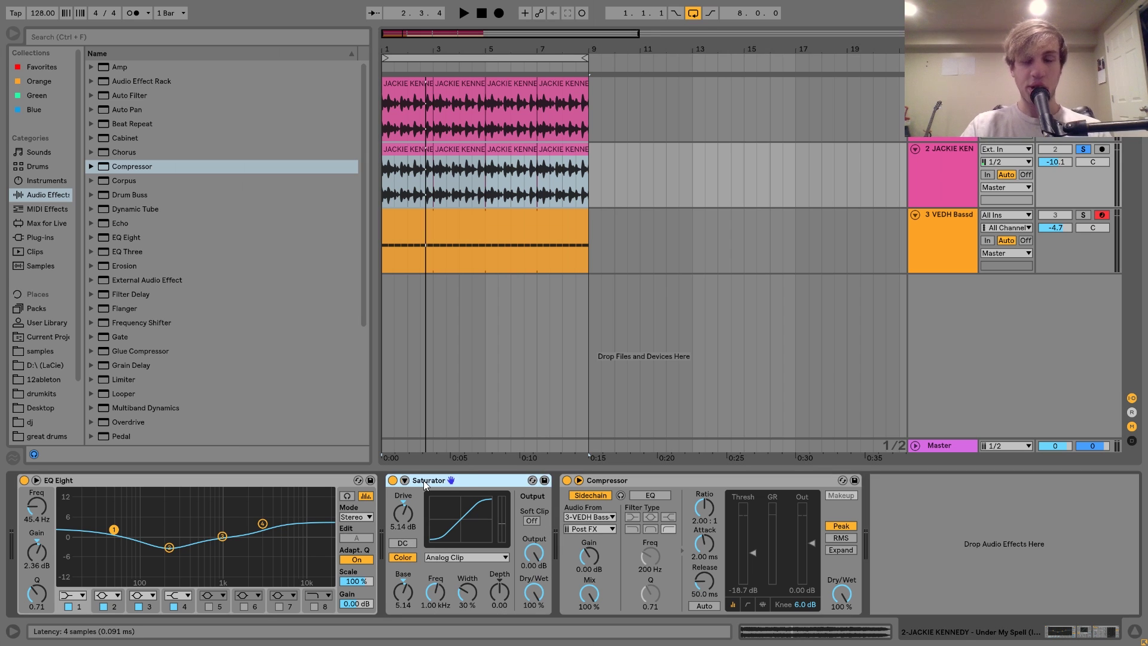
key(Delete)
click(314, 606)
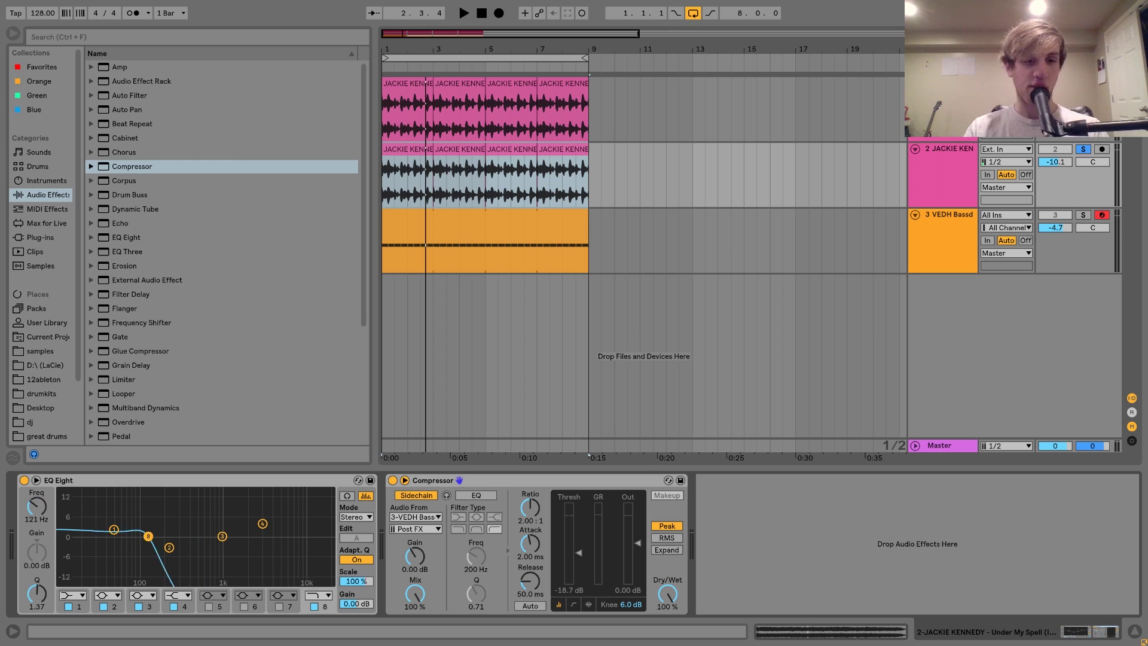
Step: While the soloed copy plays, set its track volume to about -5.3 dB and its Compressor threshold to about -31.0 dB
key(space)
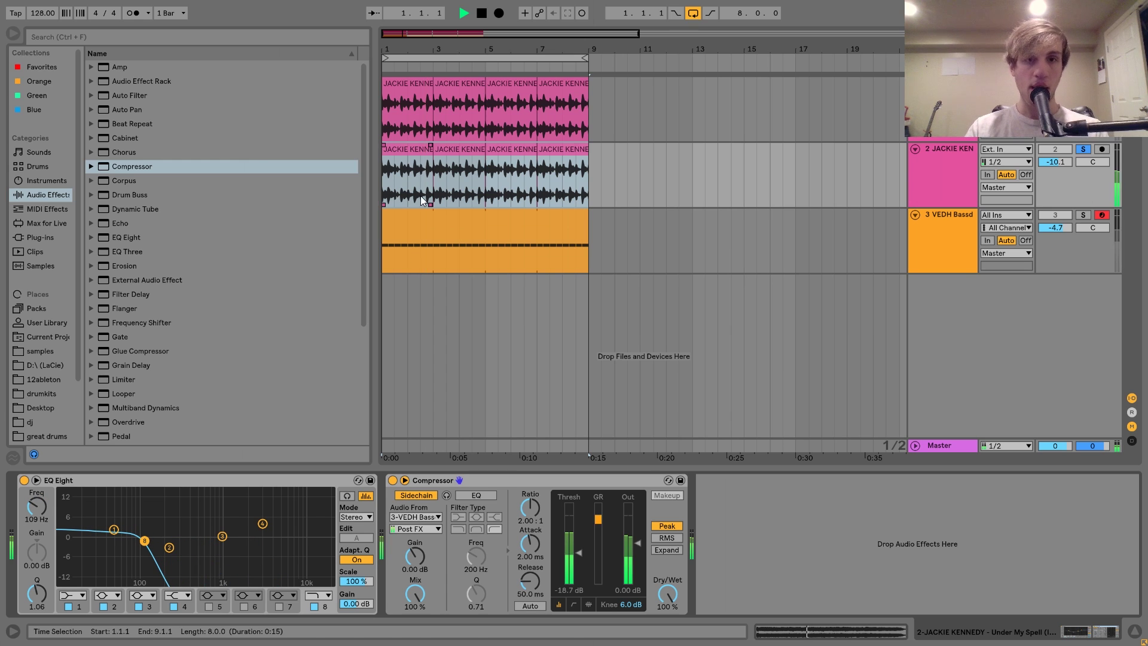
drag(1064, 168, 1063, 149)
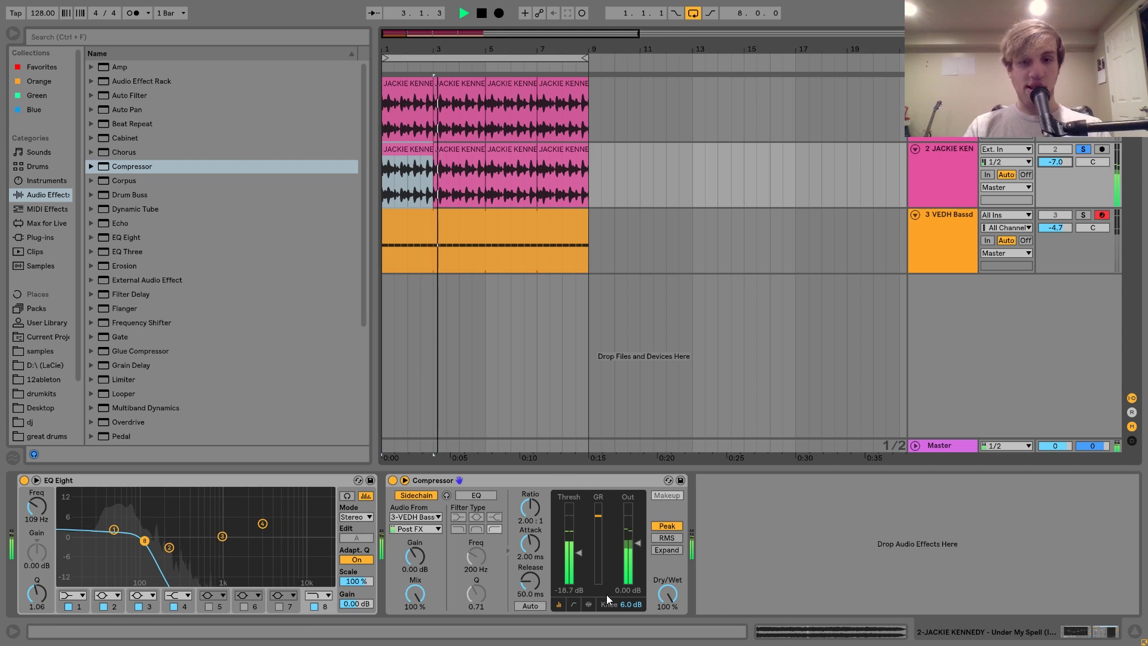
drag(572, 566, 573, 578)
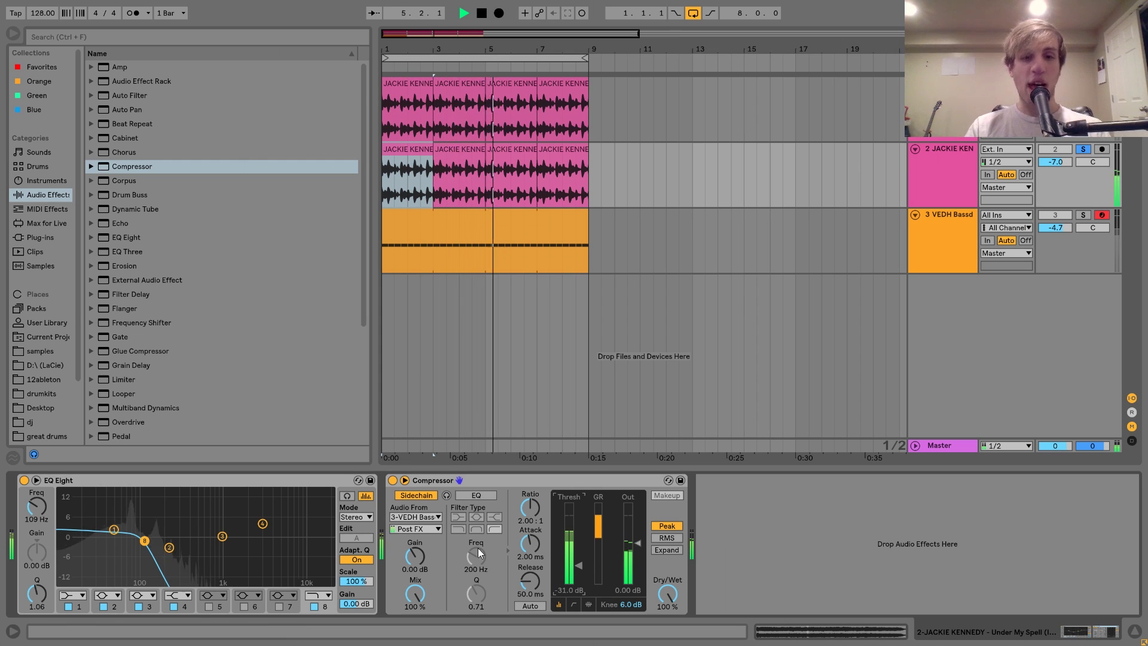
click(1054, 161)
drag(1054, 161, 1055, 154)
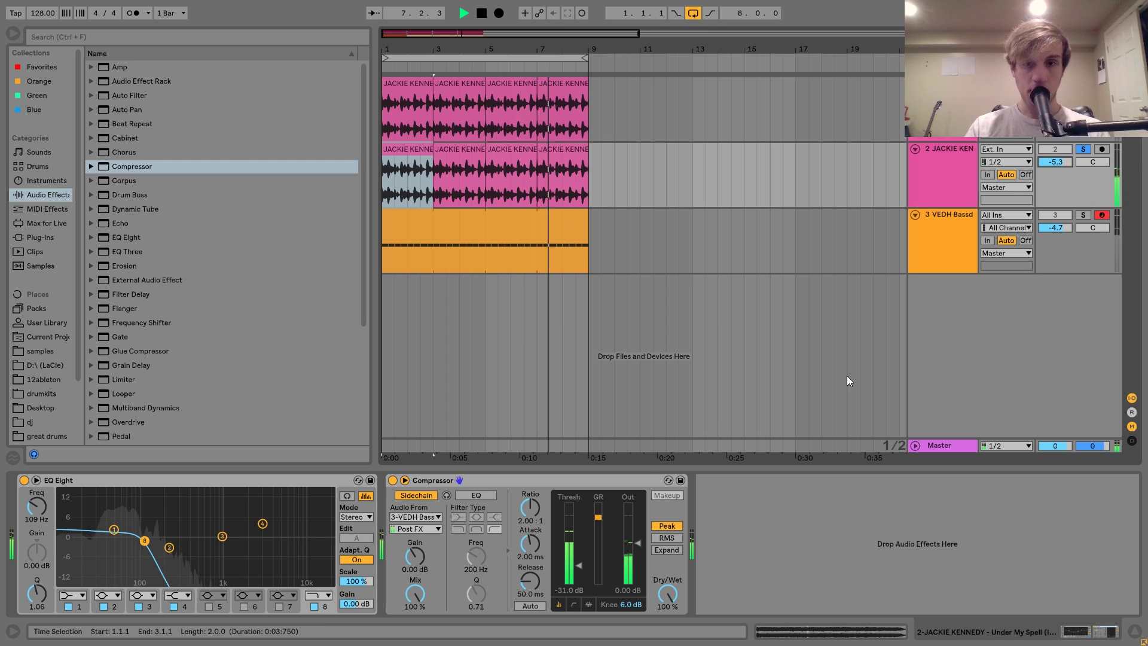
click(572, 577)
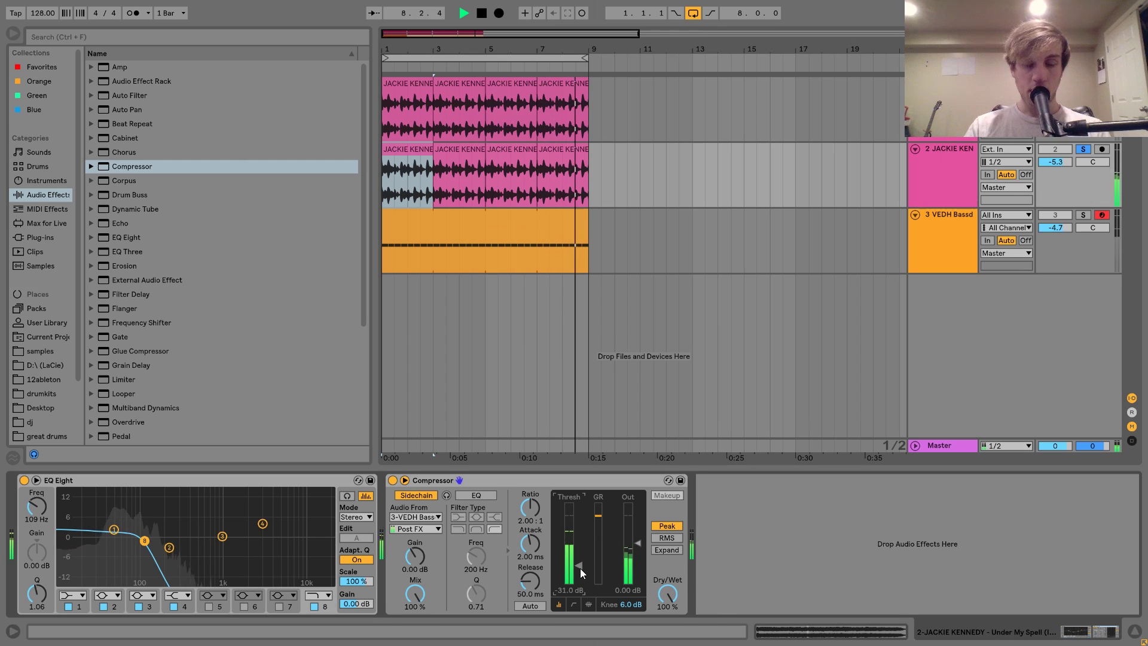
key(space)
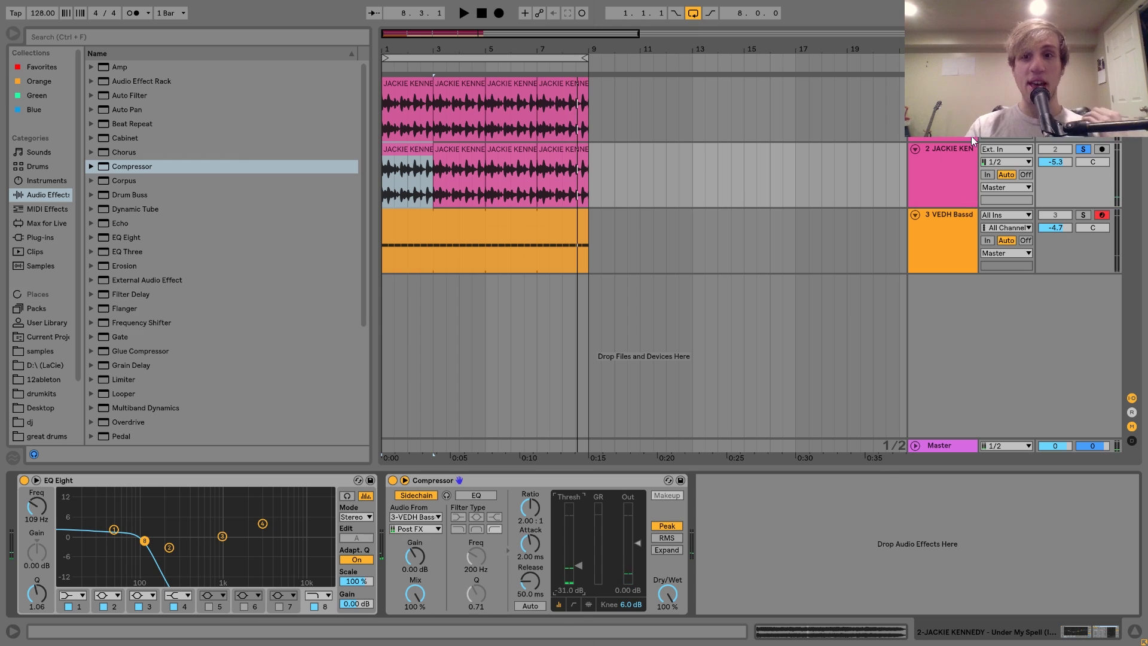
Step: With the original song track soloed, set its EQ Eight band 1 as a low cut at about 108 Hz, then unsolo it
click(945, 90)
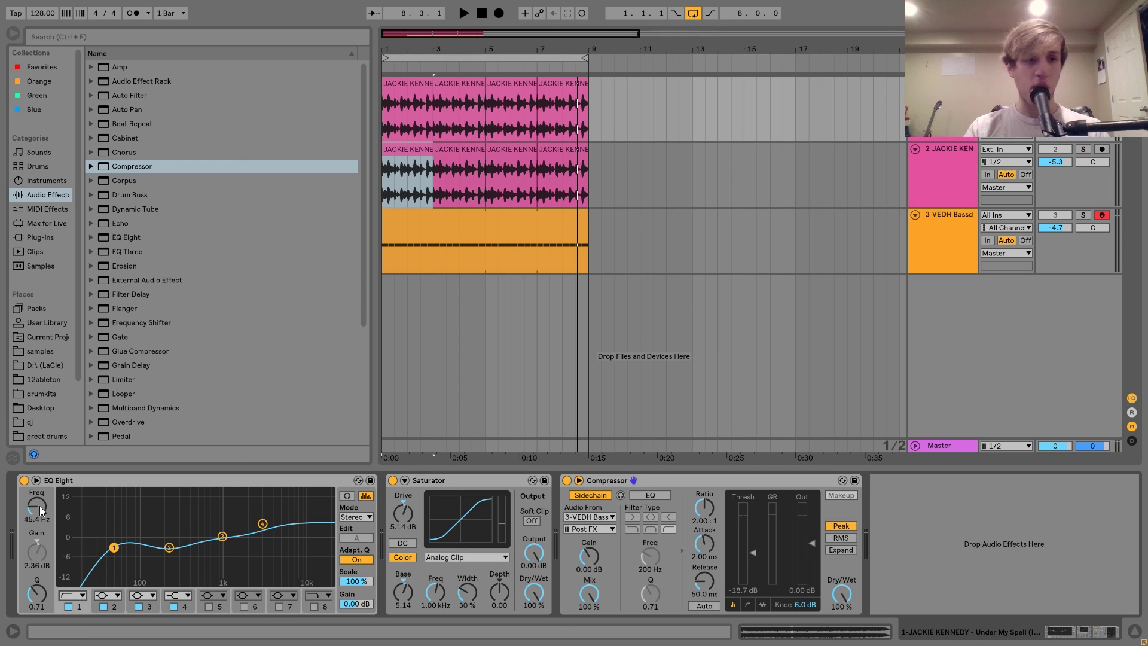
key(space)
drag(135, 547, 144, 547)
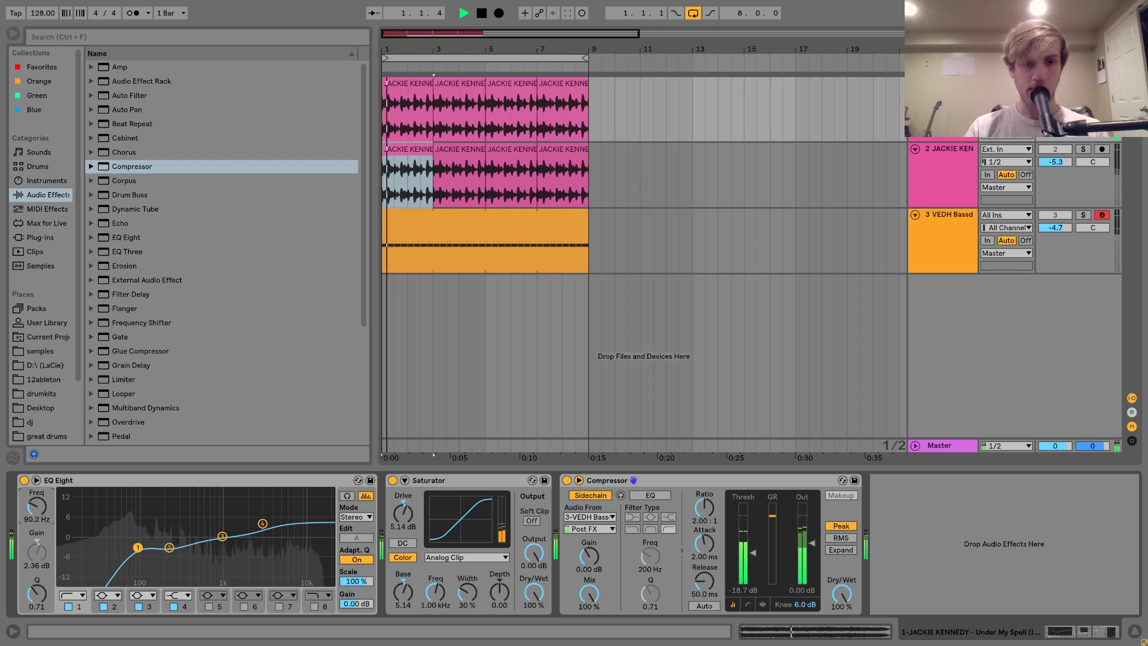
click(1083, 83)
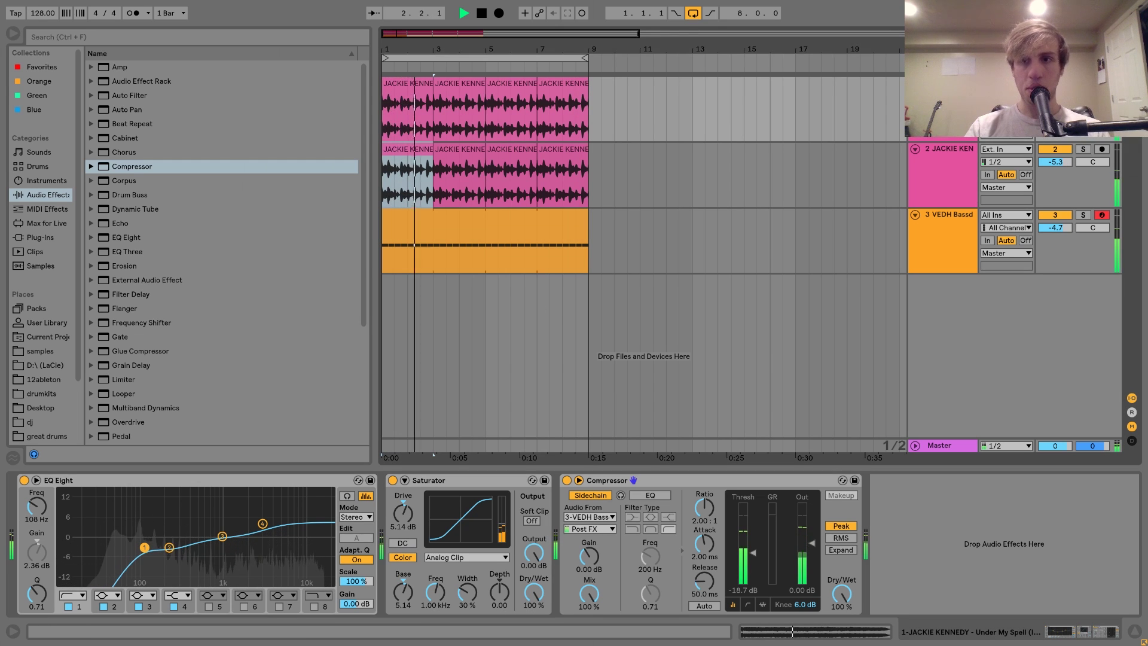
Step: During full playback, raise the duplicated song track's volume to about -1.6 dB and the kick track's to about -3.4 dB
drag(1055, 162, 1055, 150)
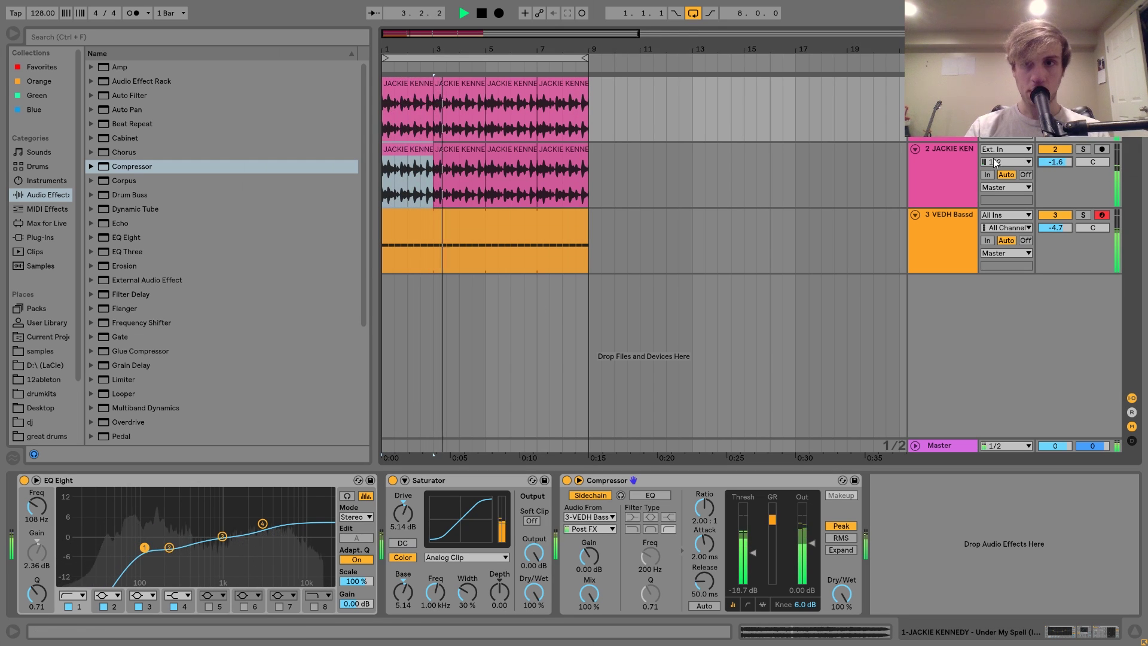
click(956, 156)
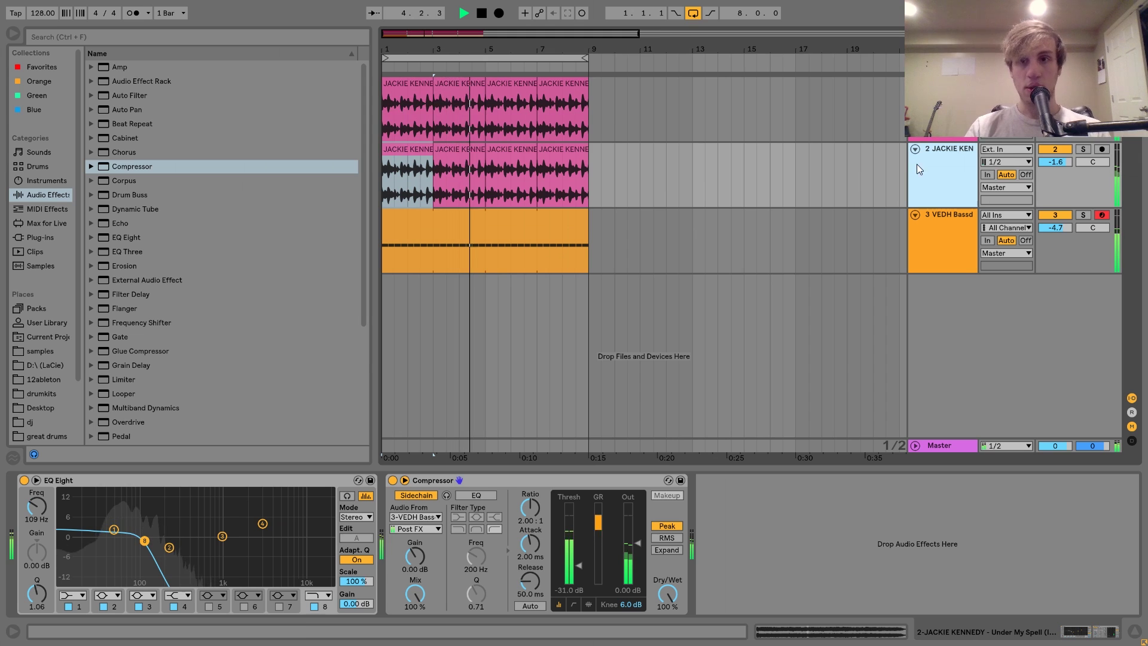
click(956, 227)
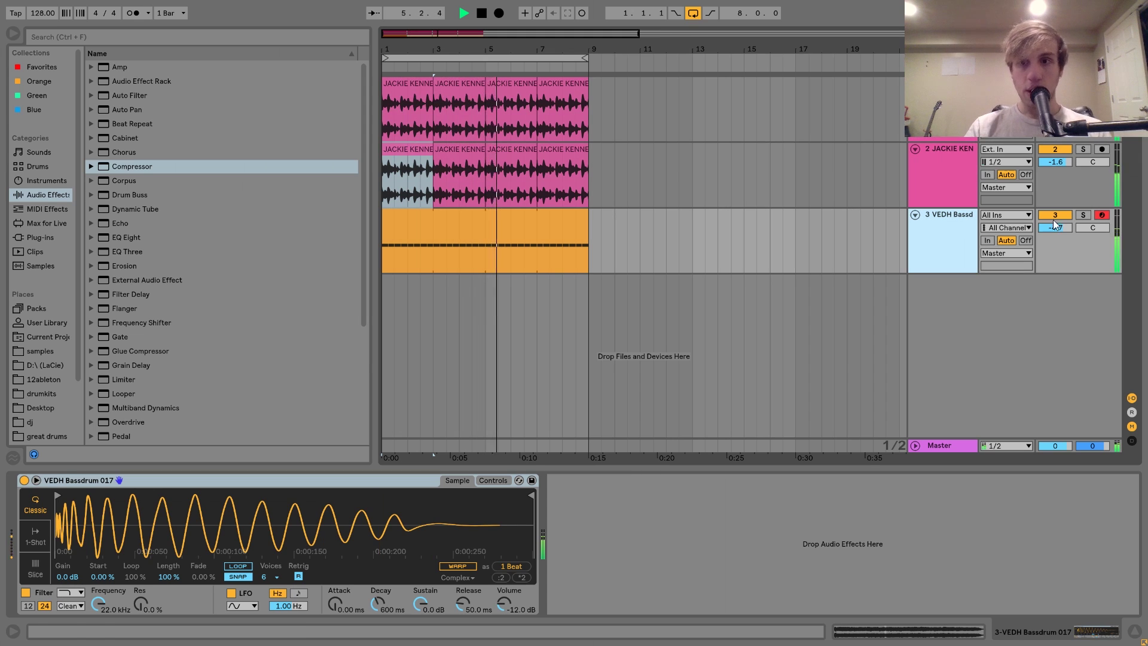
drag(1055, 228, 1055, 233)
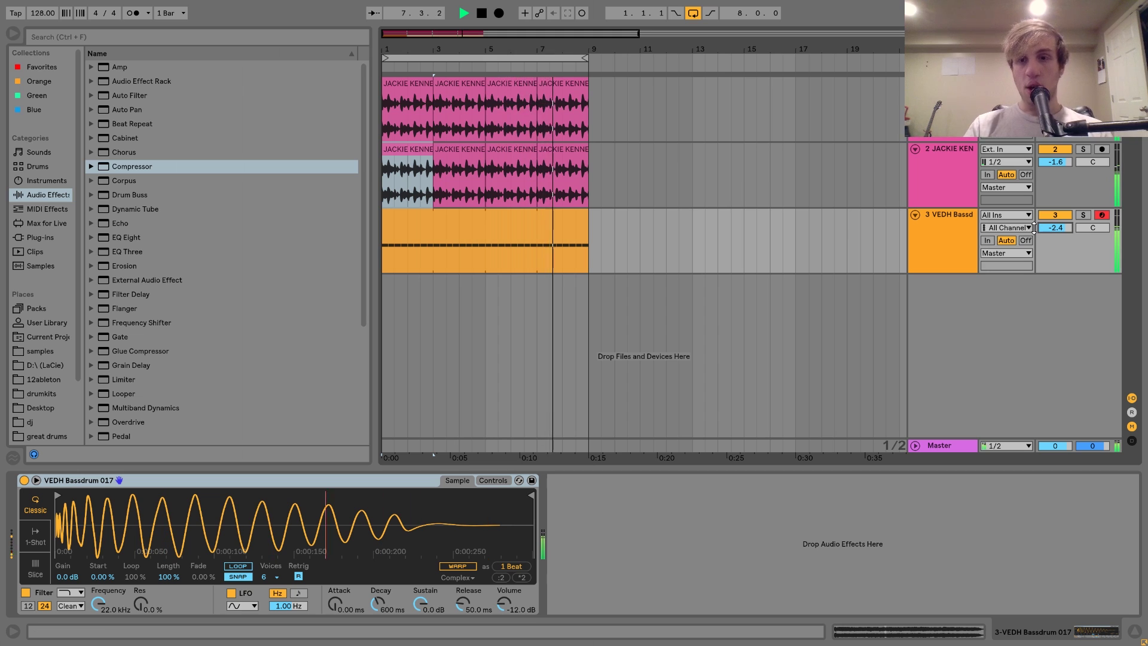
key(space)
Step: Insert a new MIDI track below the duplicated song track and load an empty Drum Rack on it
click(935, 175)
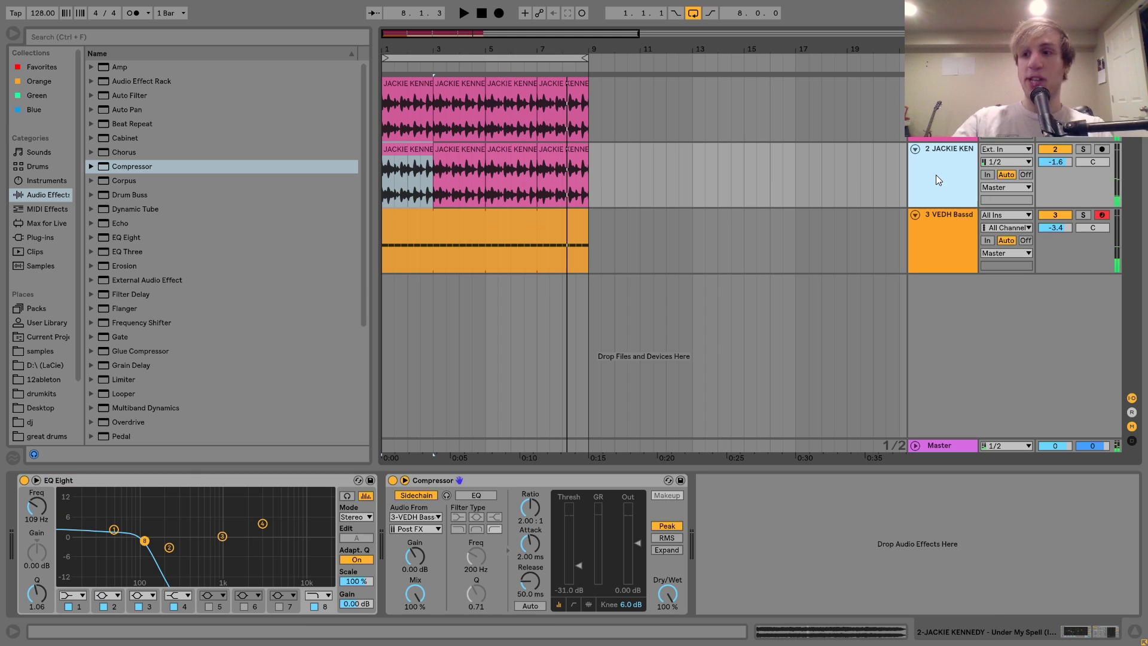
key(ctrl+shift+t)
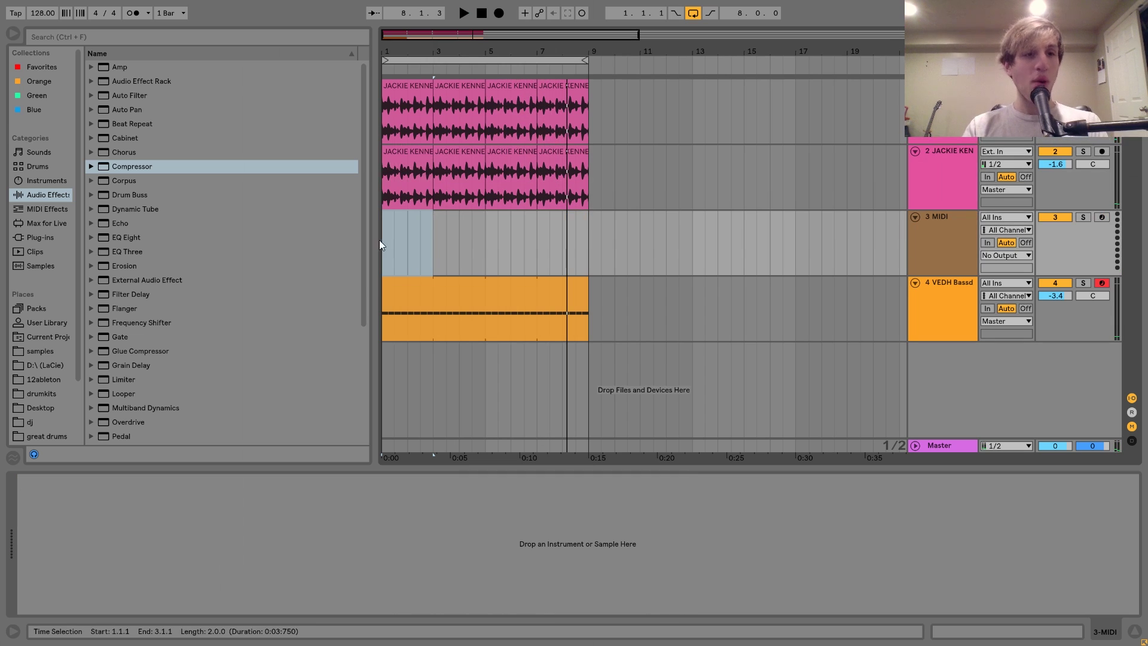
click(45, 165)
click(135, 79)
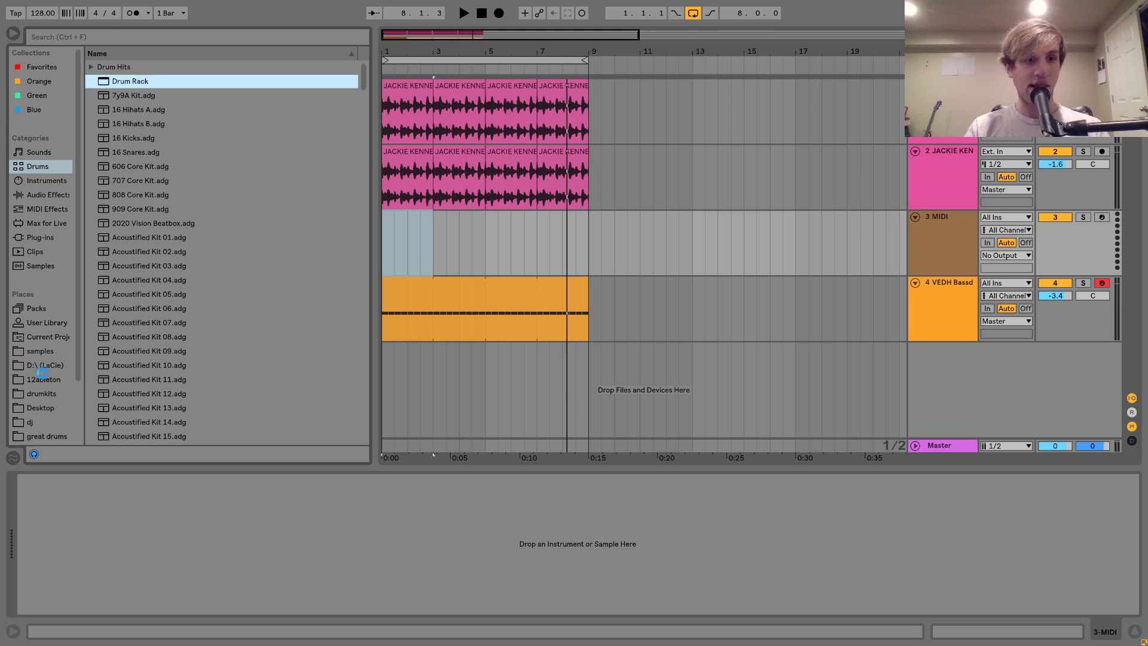
Step: Find the AA VENGEANCE ESSENTIAL HOUSE VOL.2 pack in the samples folder and expand it
click(38, 353)
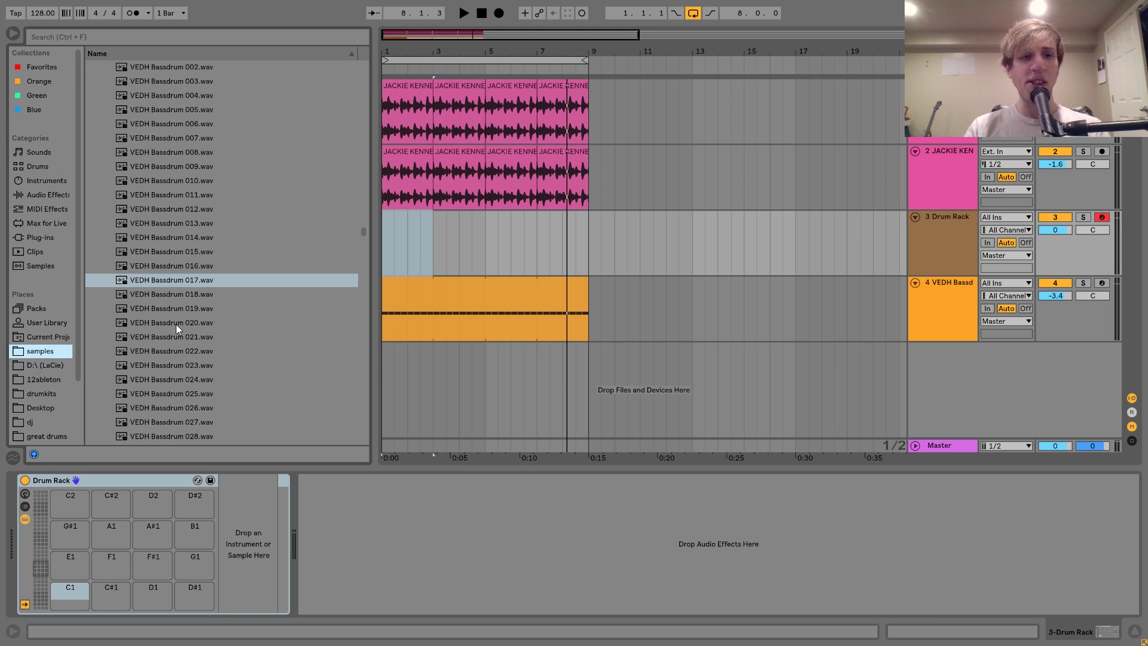
scroll(222, 303, up, 10)
scroll(223, 304, up, 20)
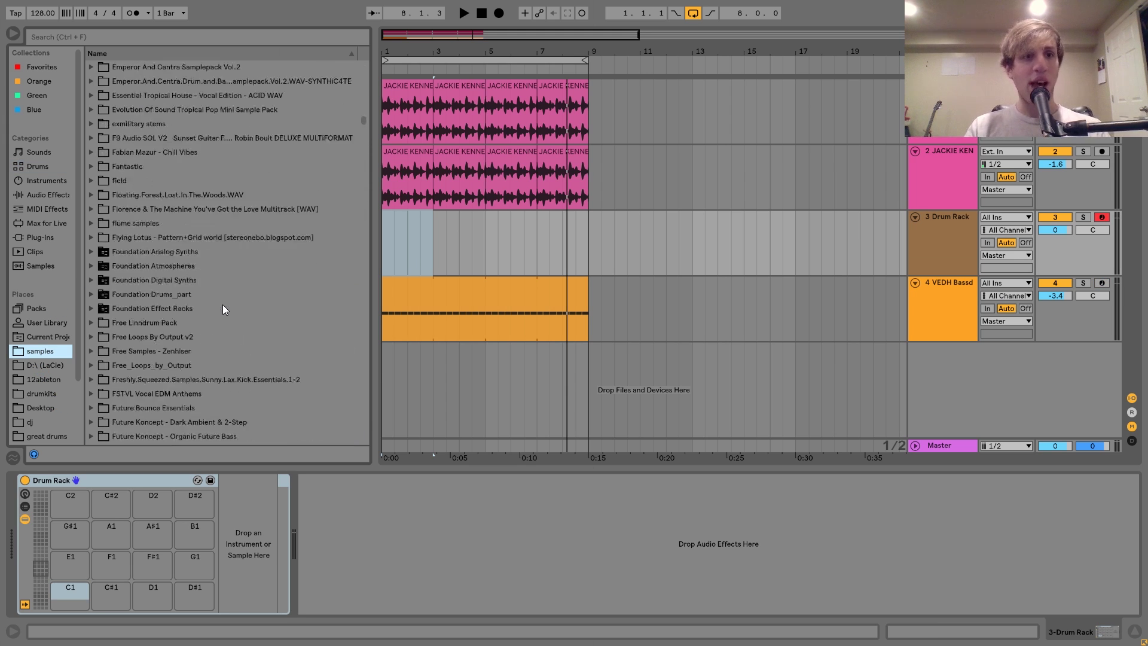
scroll(222, 304, down, 4)
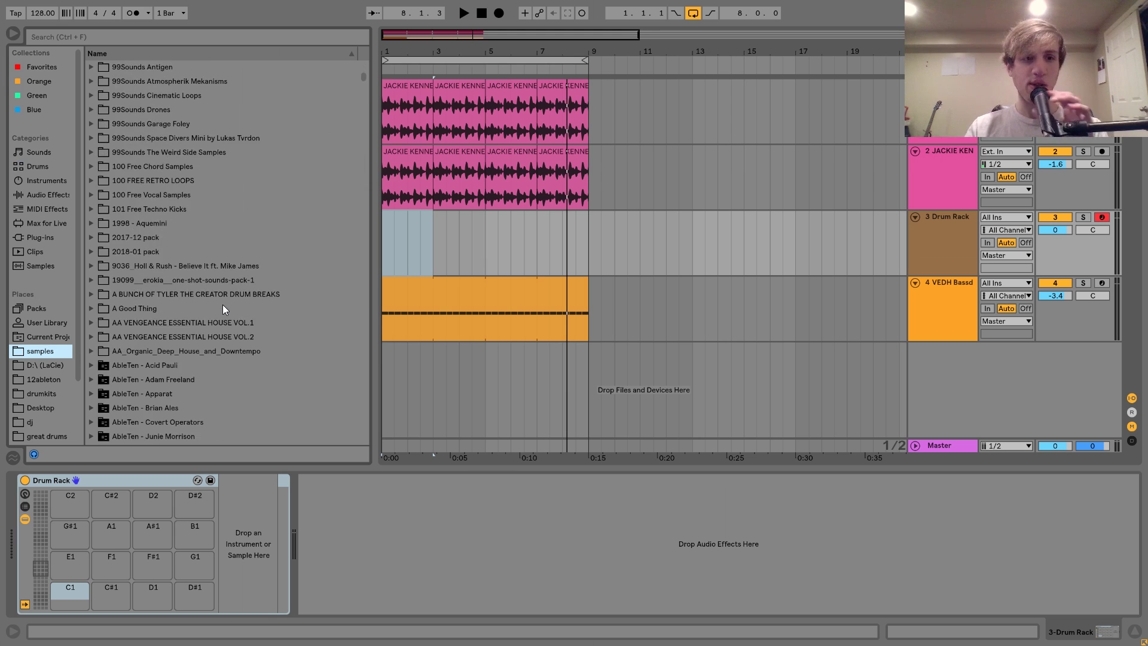
click(194, 293)
key(Up)
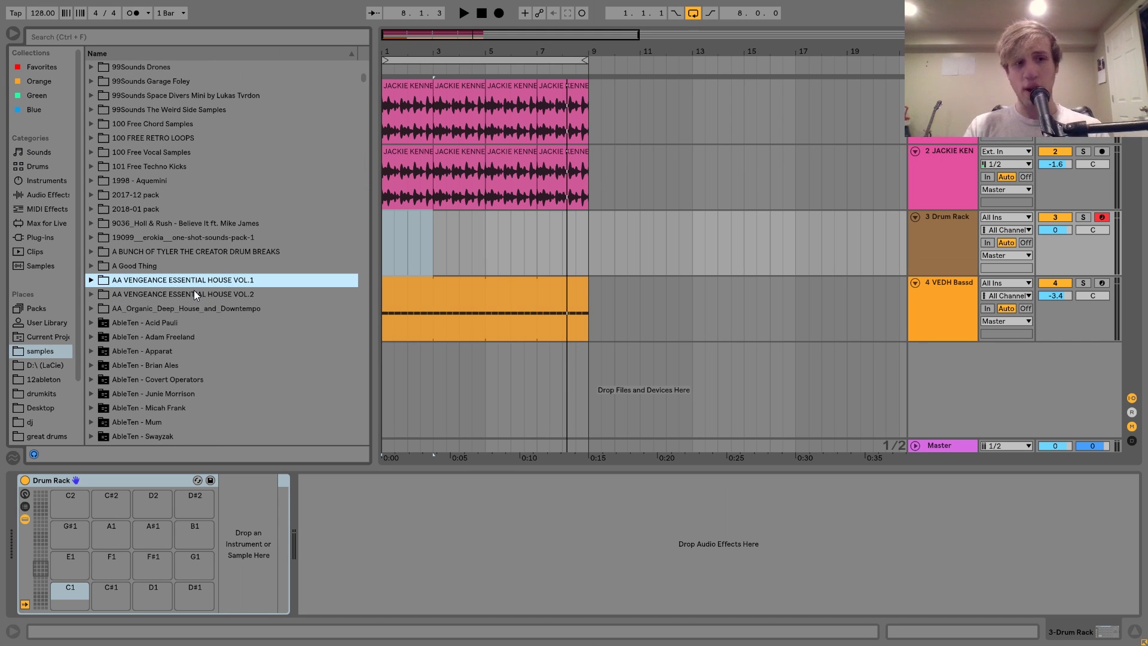
key(Down)
key(Right)
Step: Expand the pack's VEH2 Cymbals folder and the VEH2 Open Hihats folder inside it
key(Down)
key(Down)
key(Down)
key(Right)
key(Down)
key(Down)
key(Down)
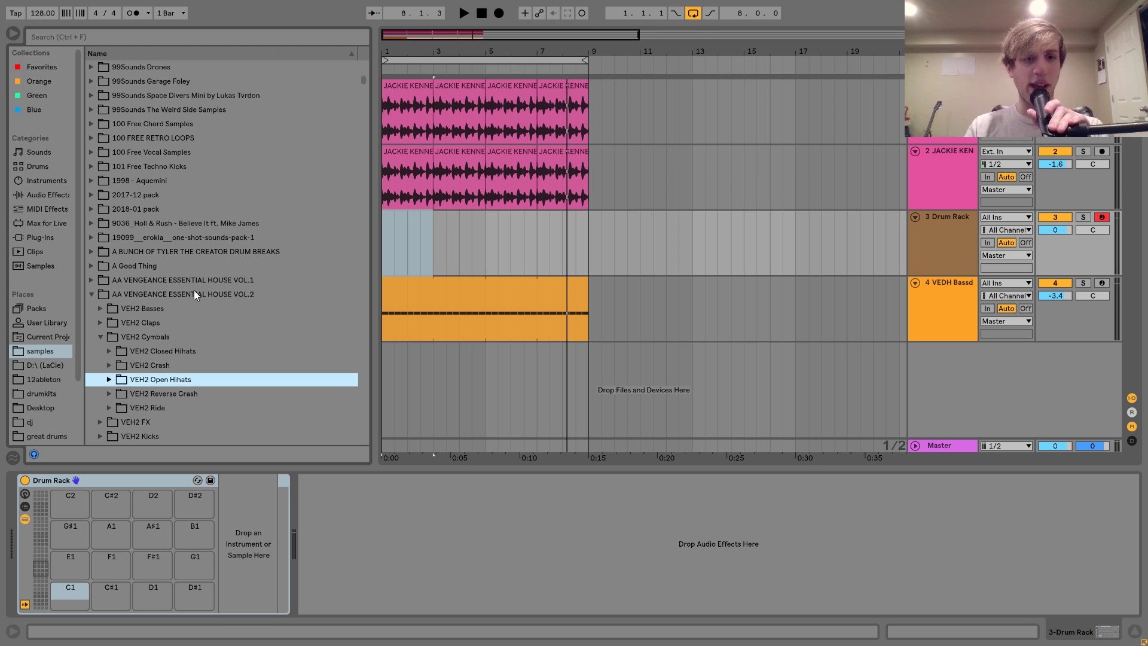
key(Right)
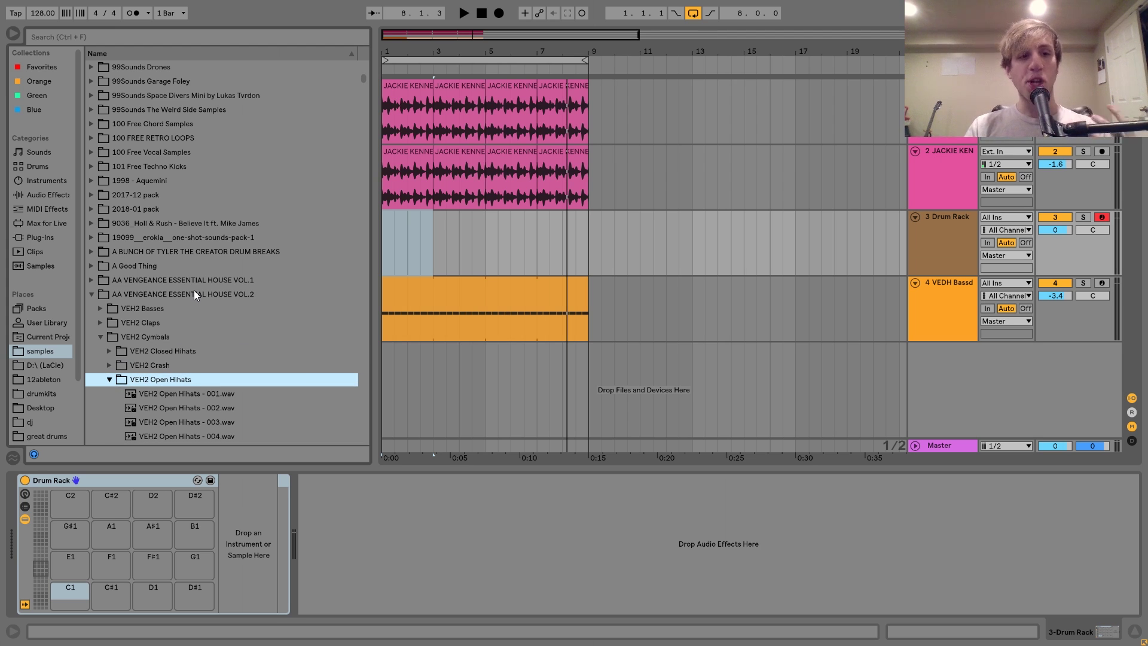
Step: Audition the first open hi-hats and load VEH2 Open Hihats - 003.wav onto the Drum Rack's C#1 pad
key(Down)
key(Down)
key(Down)
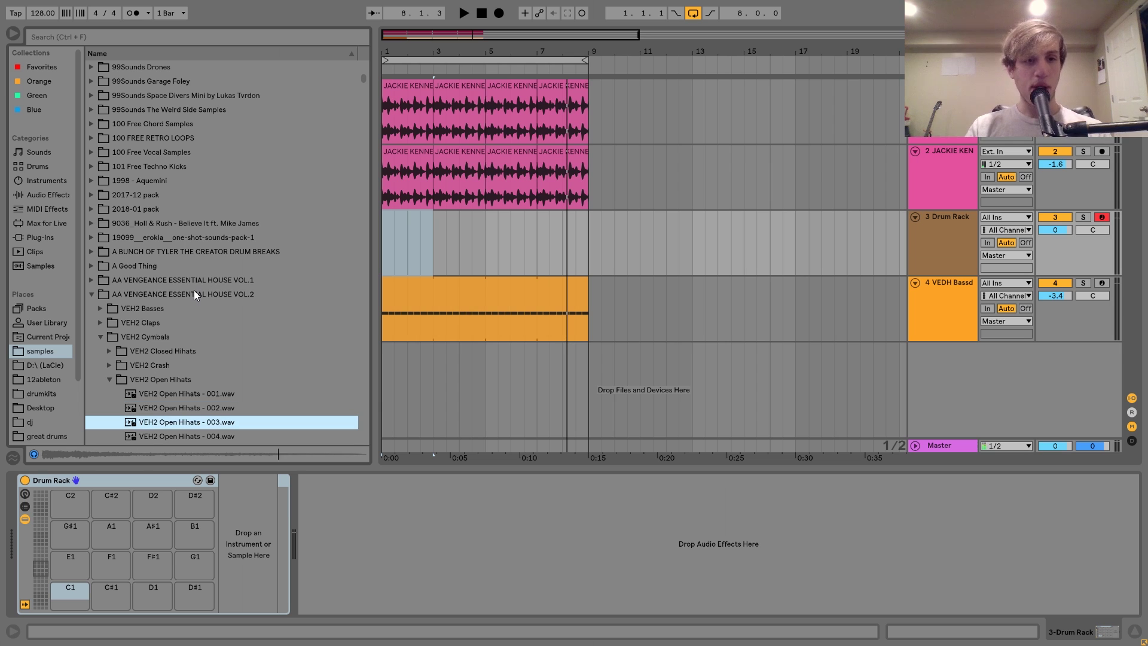
drag(167, 422, 118, 594)
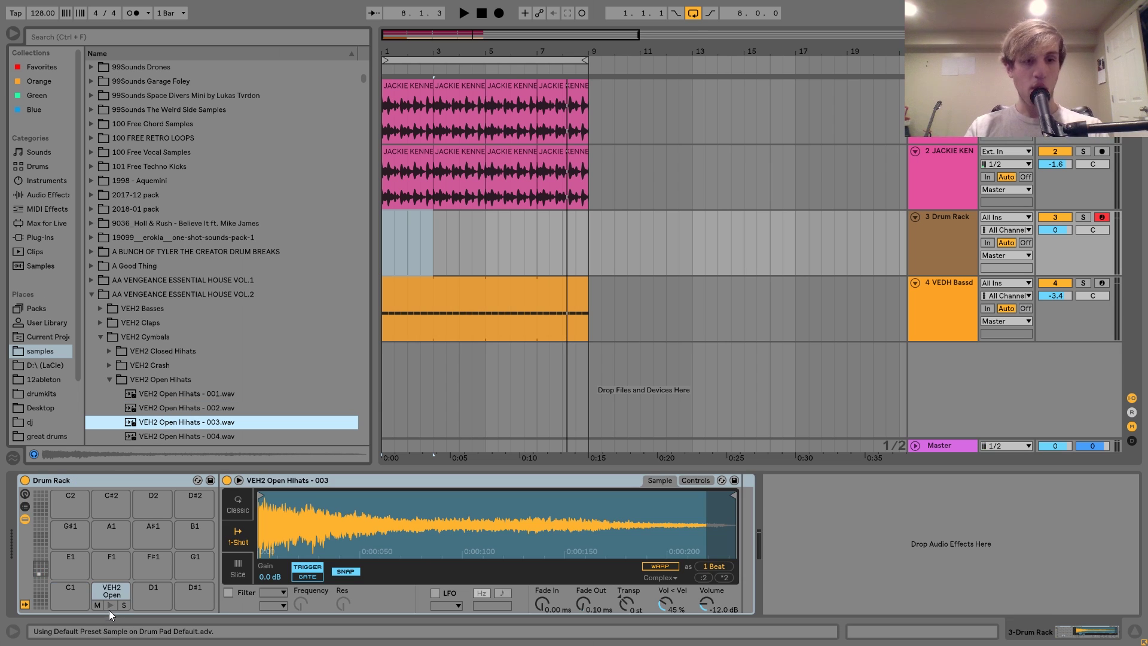
Step: Audition further samples in the VEH2 Open Hihats folder, from 005 onward
scroll(217, 382, down, 5)
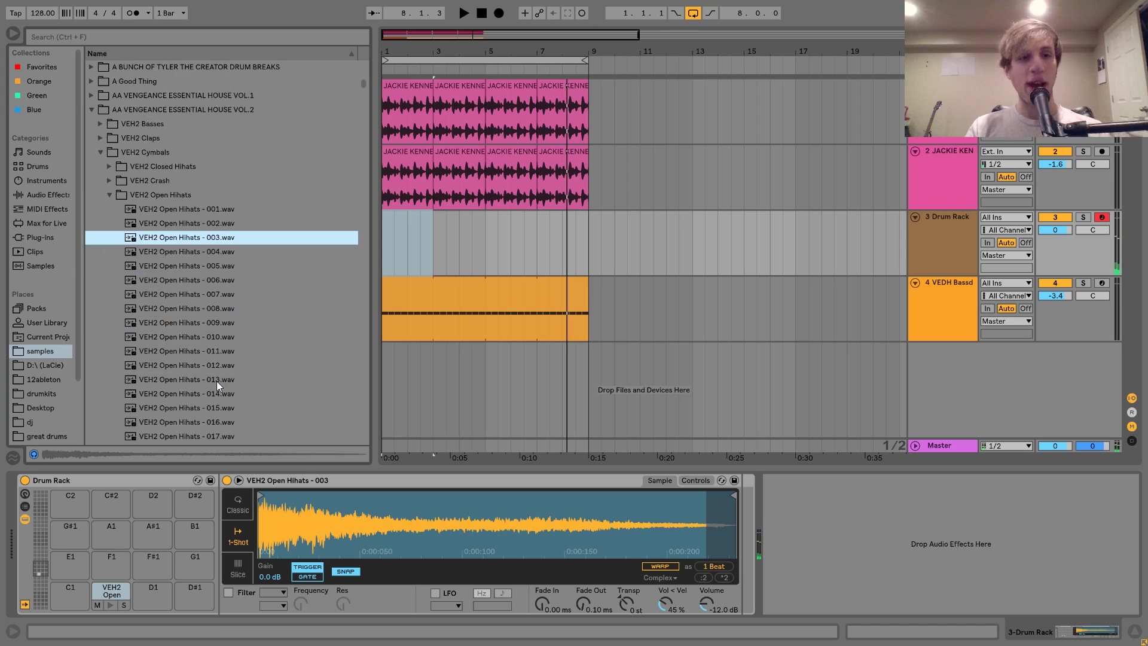
click(214, 266)
key(Down)
key(Down)
key(Down)
key(Down)
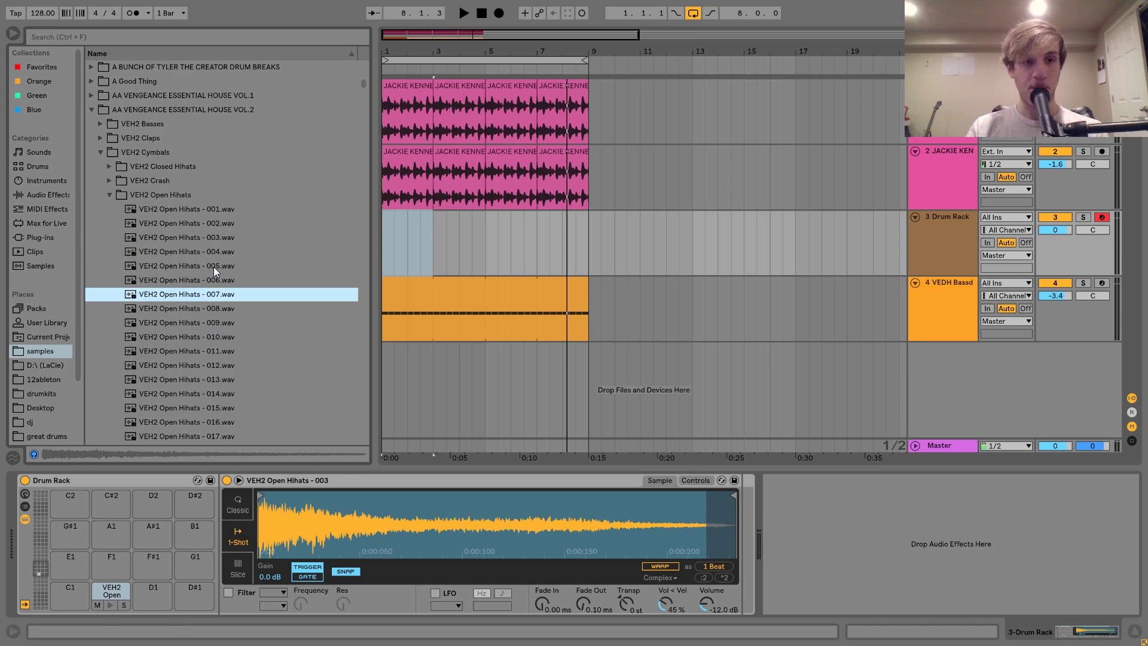
key(Down)
key(Down)
key(Down)
key(Up)
key(Up)
key(Up)
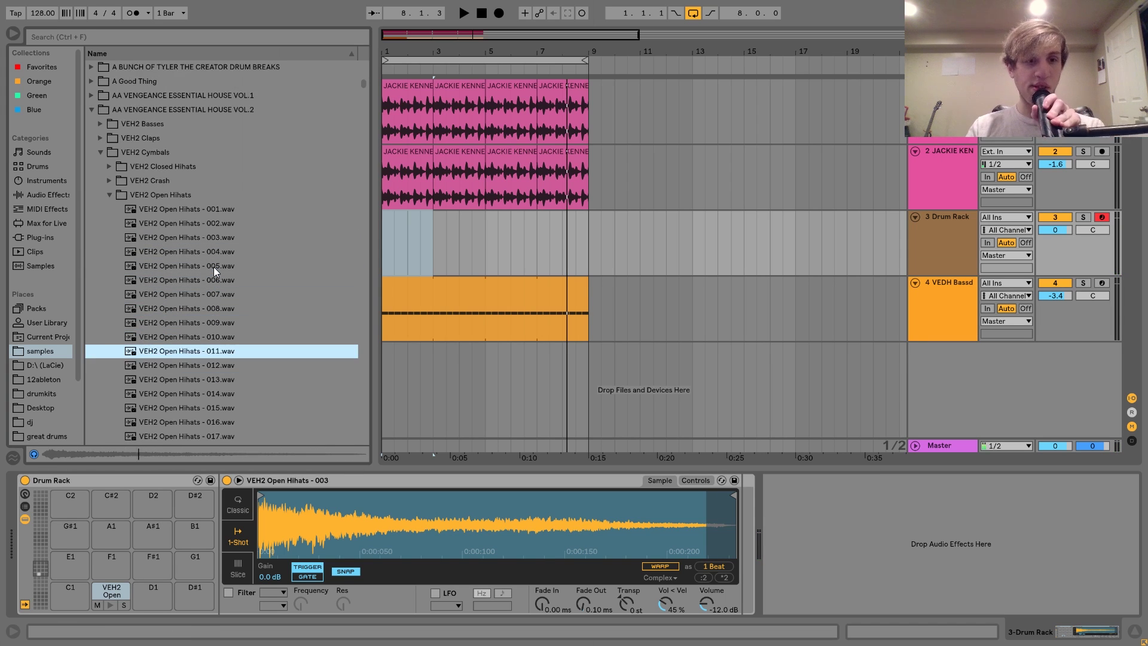
key(Up)
key(Down)
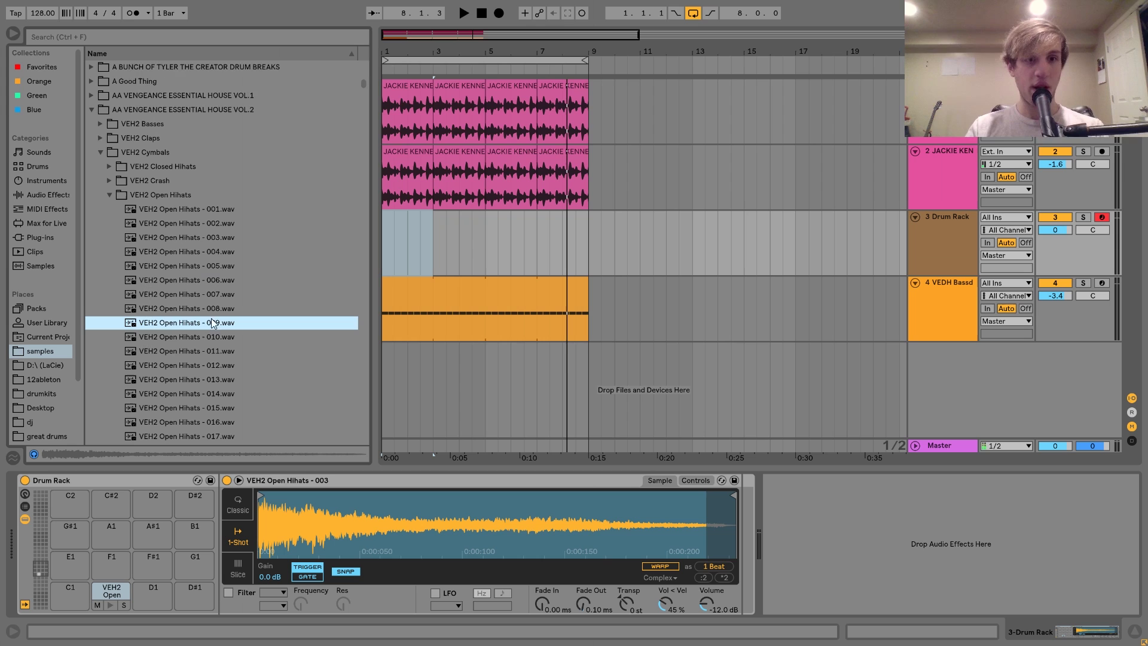
Step: Load VEH2 Open Hihats 008, 009 and 011 onto the Drum Rack pads D1, D#1 and C1 respectively
double_click(199, 309)
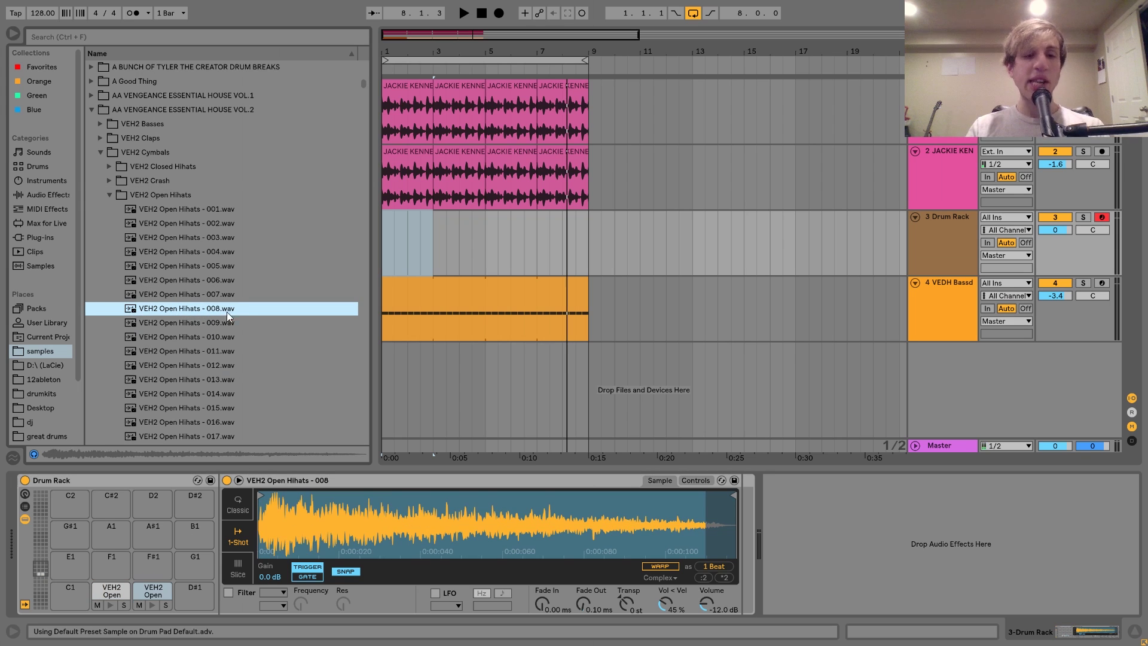
click(196, 322)
drag(193, 320, 191, 591)
click(205, 350)
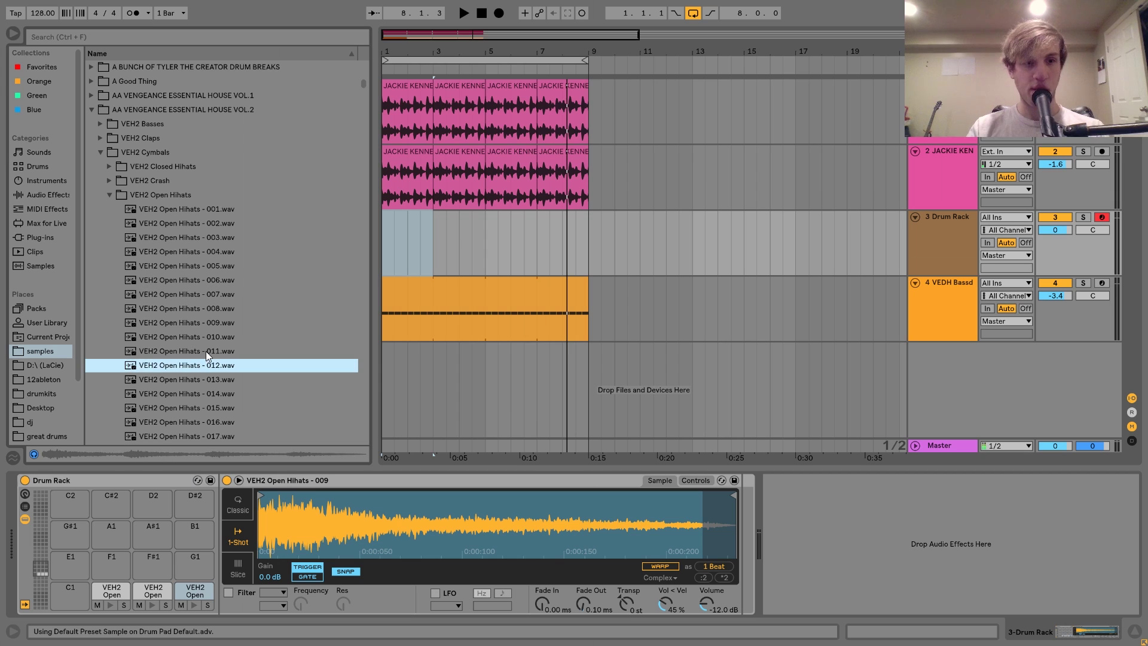
drag(205, 350, 69, 598)
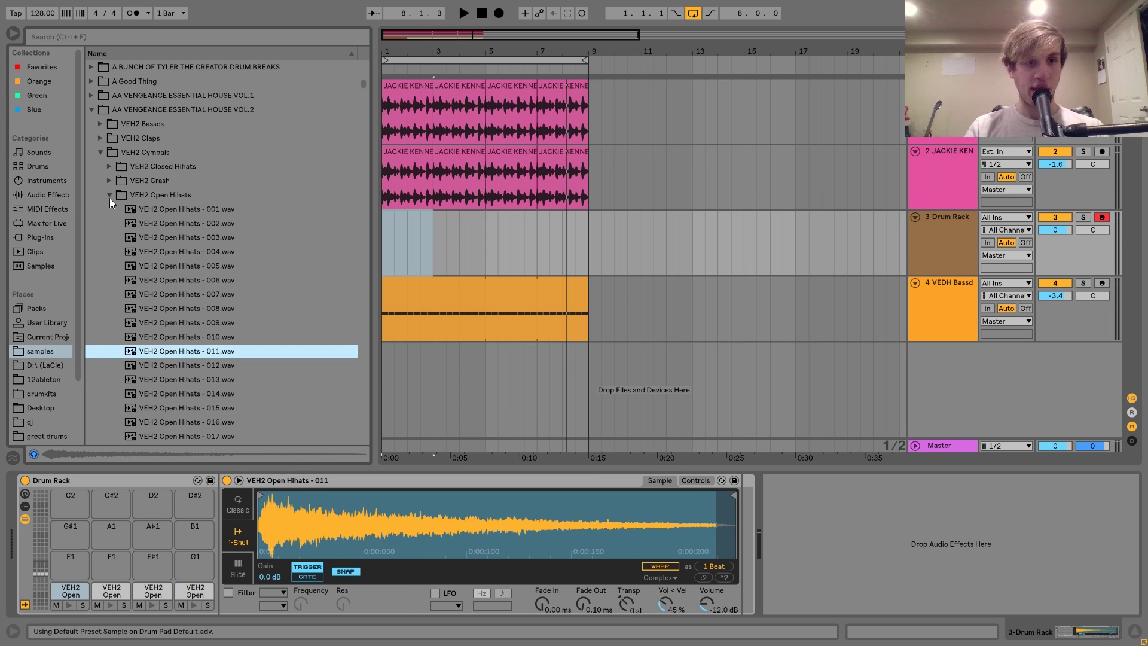
Step: Collapse the VEH2 Open Hihats folder and expand the VEH2 Closed Hihats folder
key(Left)
key(Left)
key(Up)
key(Up)
key(Right)
Step: Audition the closed hi-hats up to 007 and load VEH2 Closed Hihats 006 and 007 onto pads E1 and F1
key(Down)
key(Down)
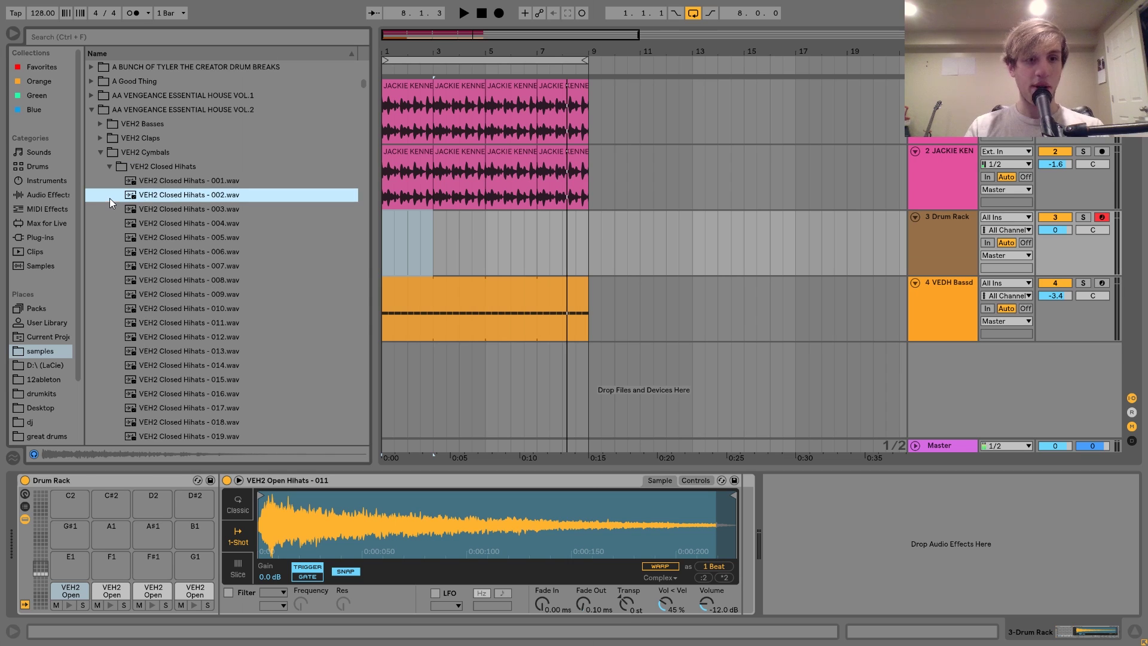
key(Down)
key(Down)
key(Down)
key(Down)
key(Down)
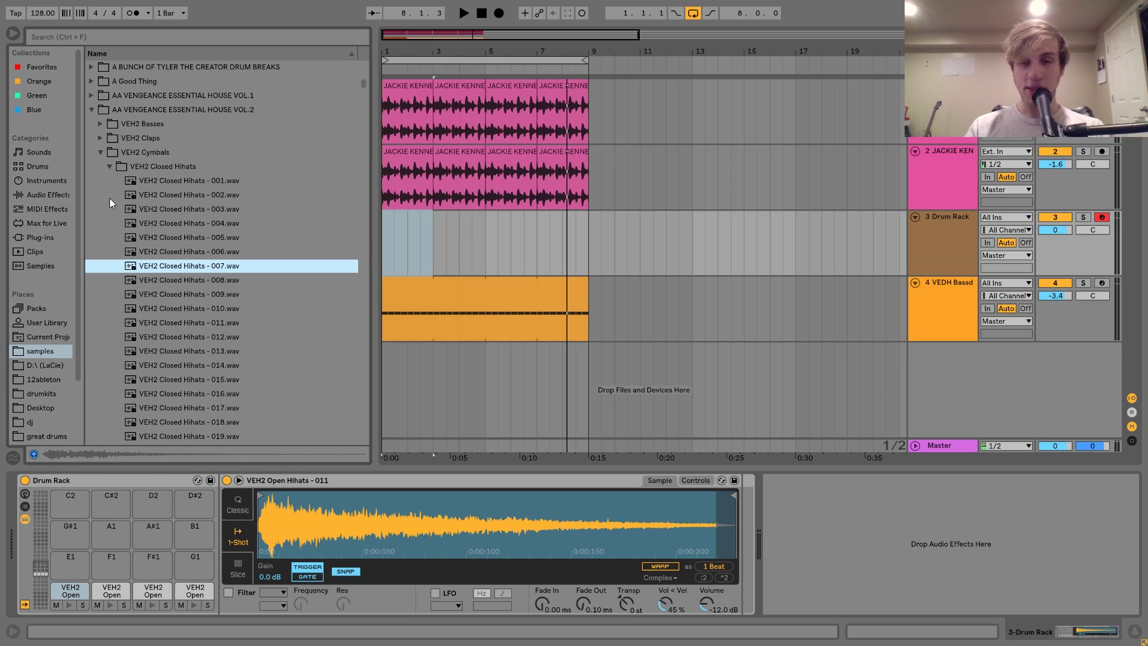
key(Up)
shift+click(207, 266)
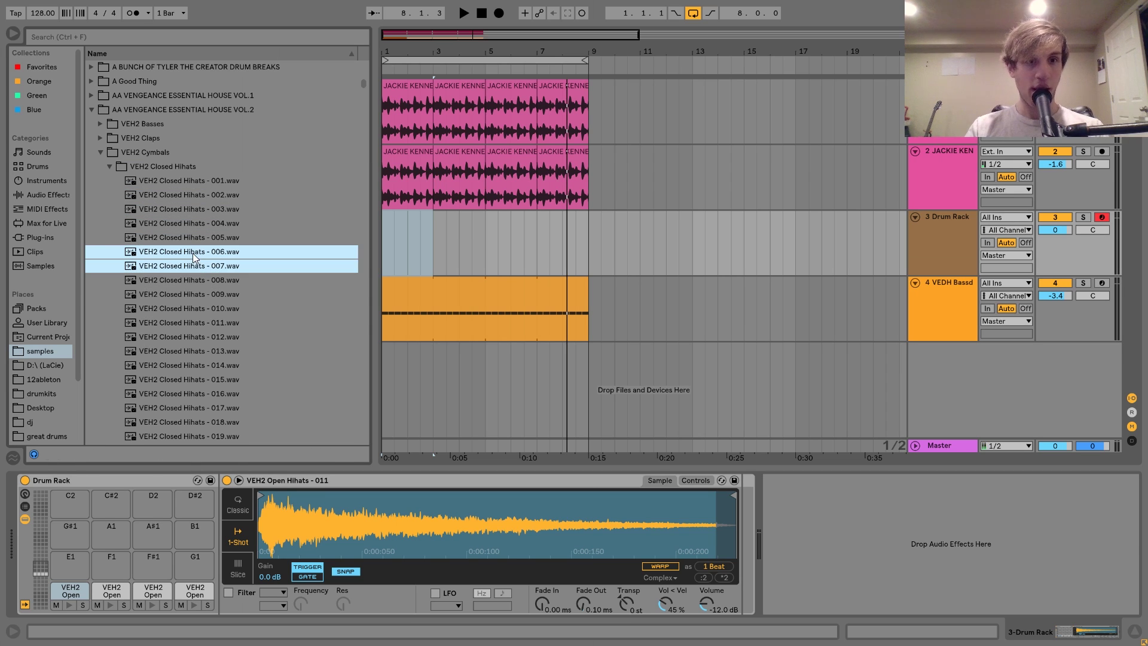
drag(192, 257, 70, 565)
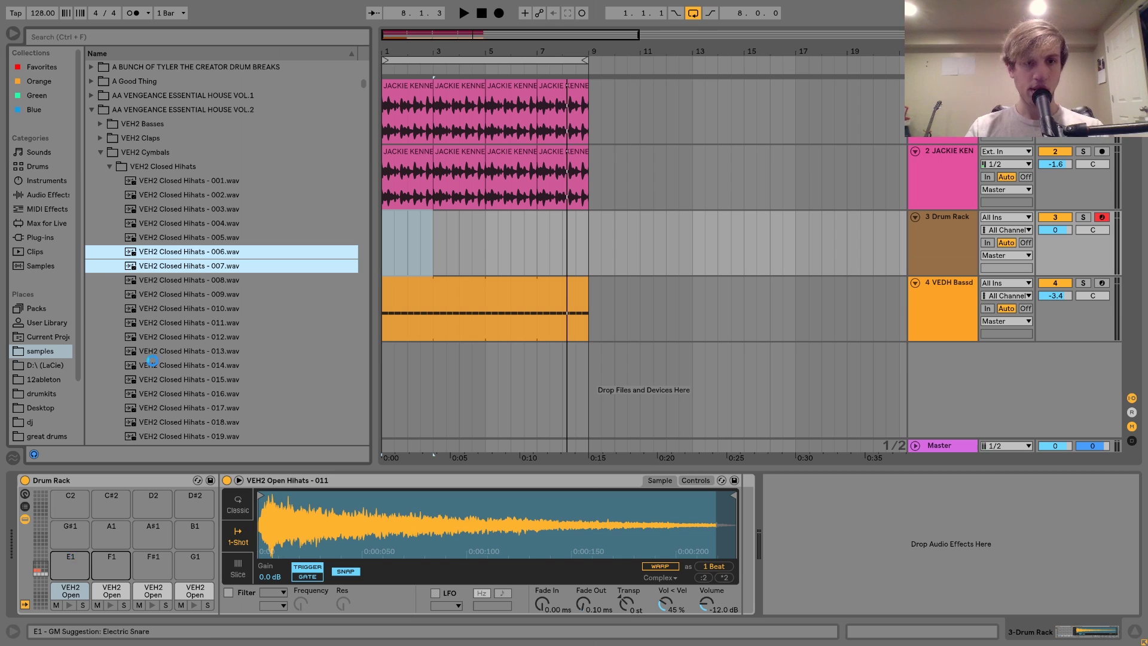
Step: Audition more closed hi-hats and load VEH2 Closed Hihats - 010.wav onto the F#1 pad
click(190, 306)
key(Down)
key(Down)
key(Up)
key(Up)
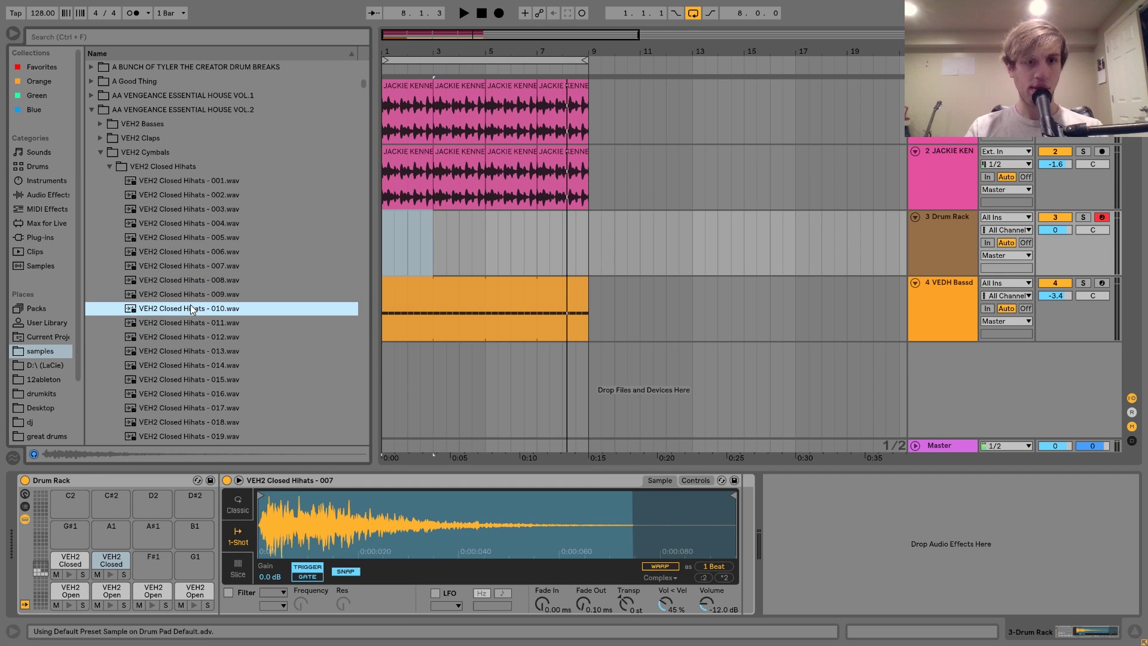
drag(205, 310, 154, 562)
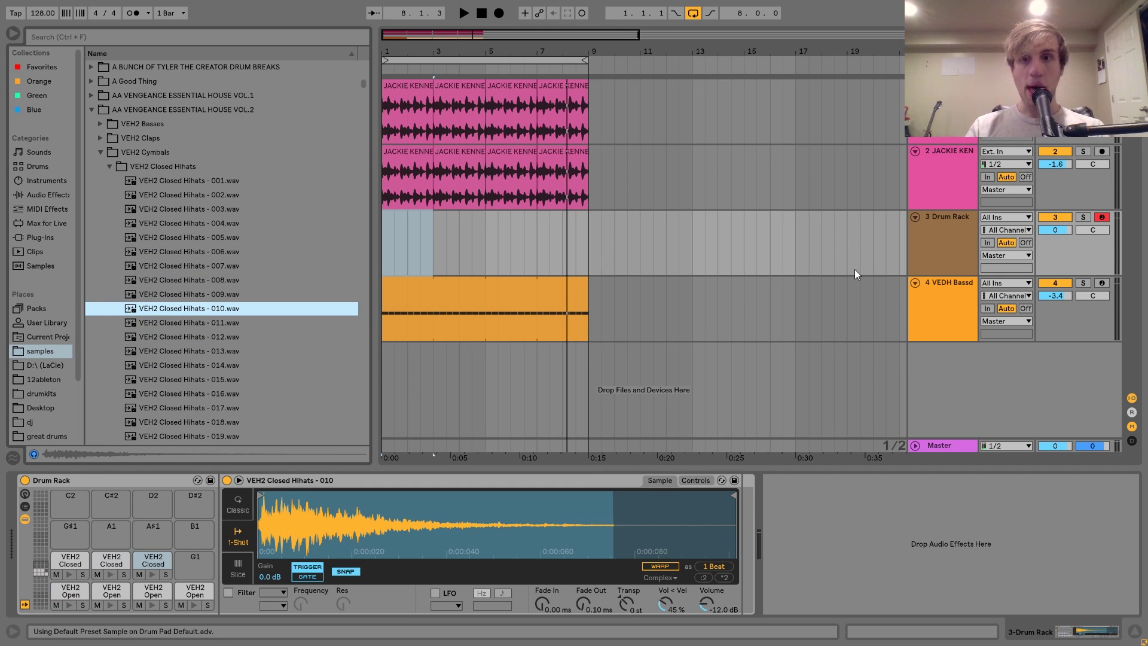
Step: Create a four-bar MIDI clip at bar 1 on the Drum Rack track and add VEH2 Open Hihats - 011 notes at 1.1.3 and 1.2.3
drag(485, 247, 395, 245)
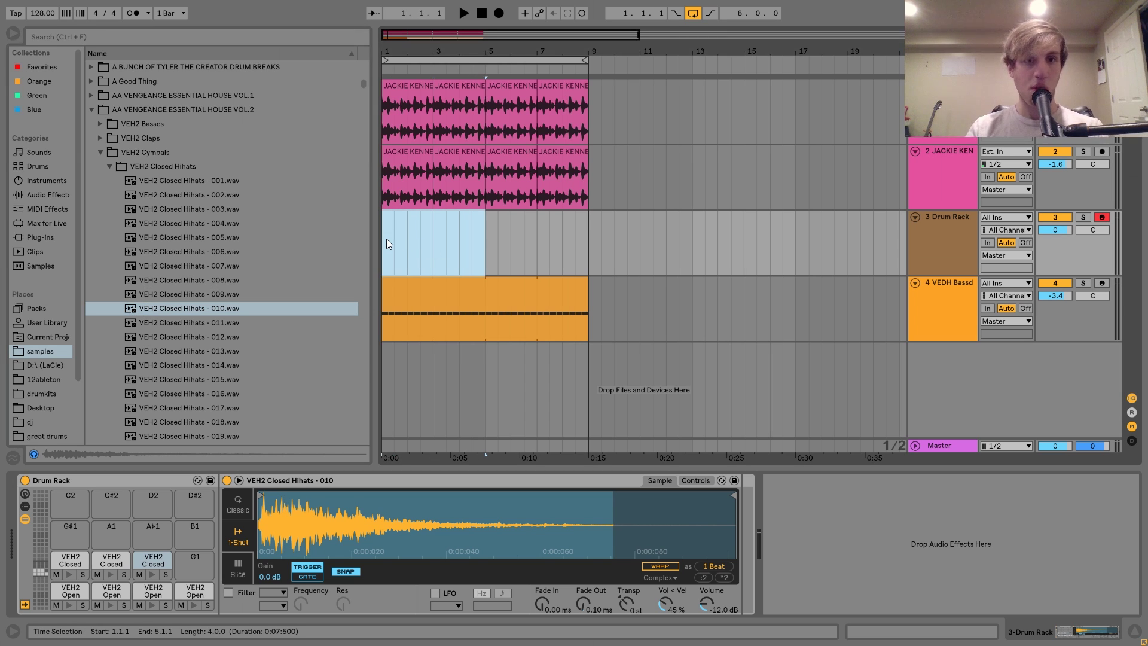
double_click(386, 238)
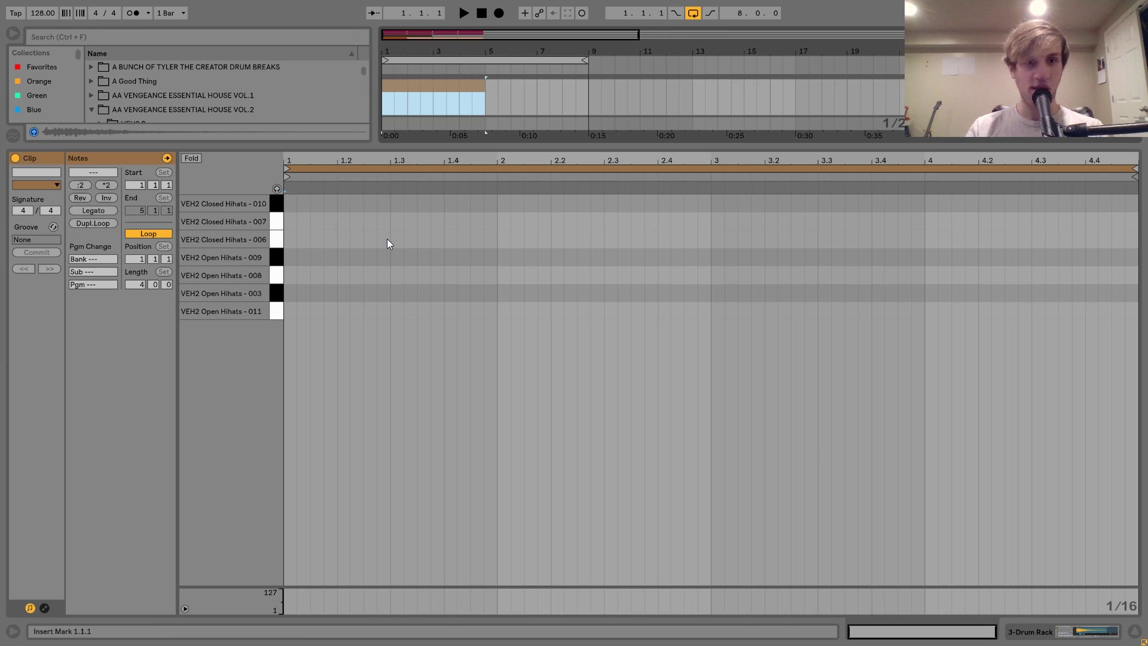
double_click(309, 311)
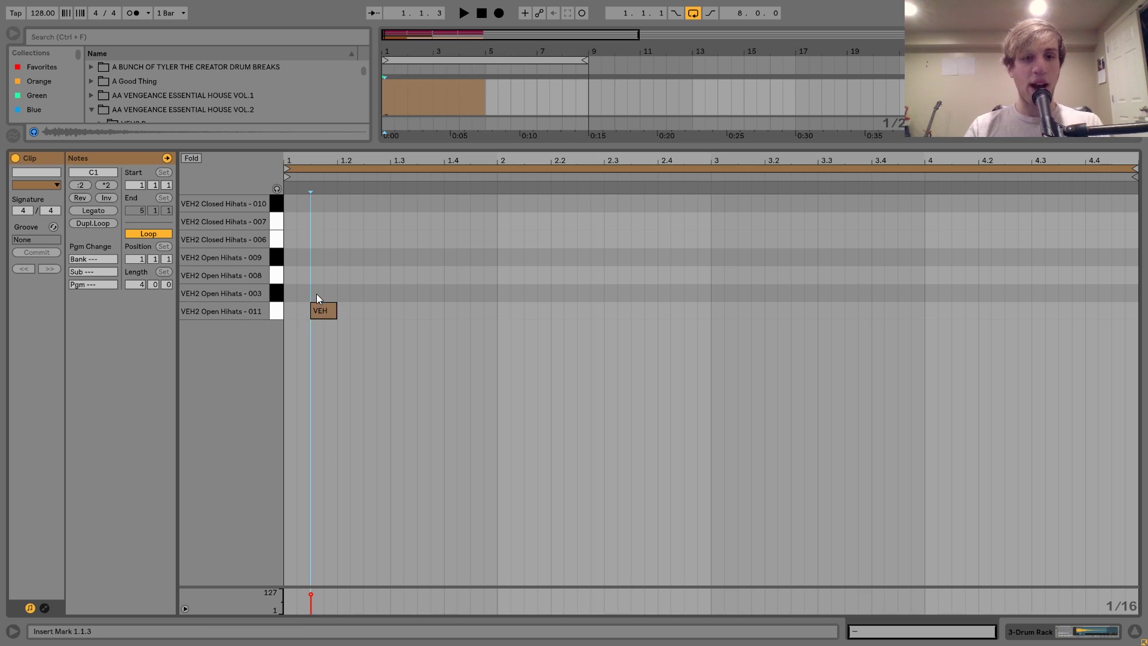
drag(317, 293, 359, 325)
key(ctrl+d)
key(ctrl+d)
key(ctrl+d)
key(ctrl+d)
key(ctrl+d)
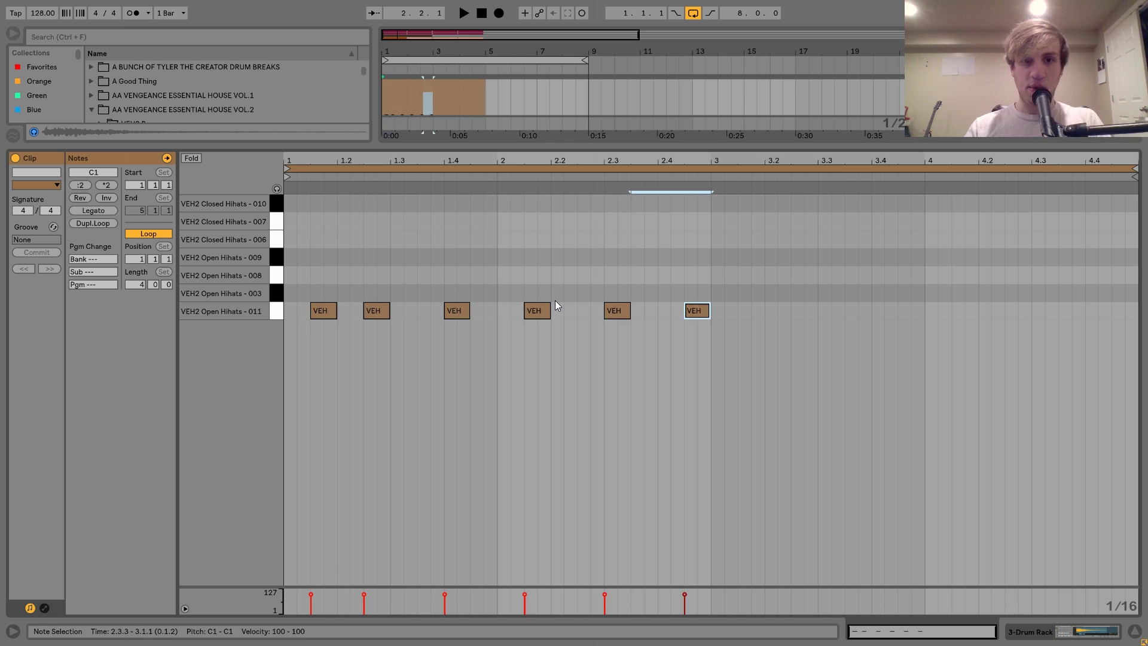
key(ctrl+z)
key(ctrl+z)
key(ctrl+z)
key(ctrl+z)
Step: Complete bar 1 with VEH2 Open Hihats - 011 notes on the remaining offbeats, 1.3.3 and 1.4.3
key(ctrl+d)
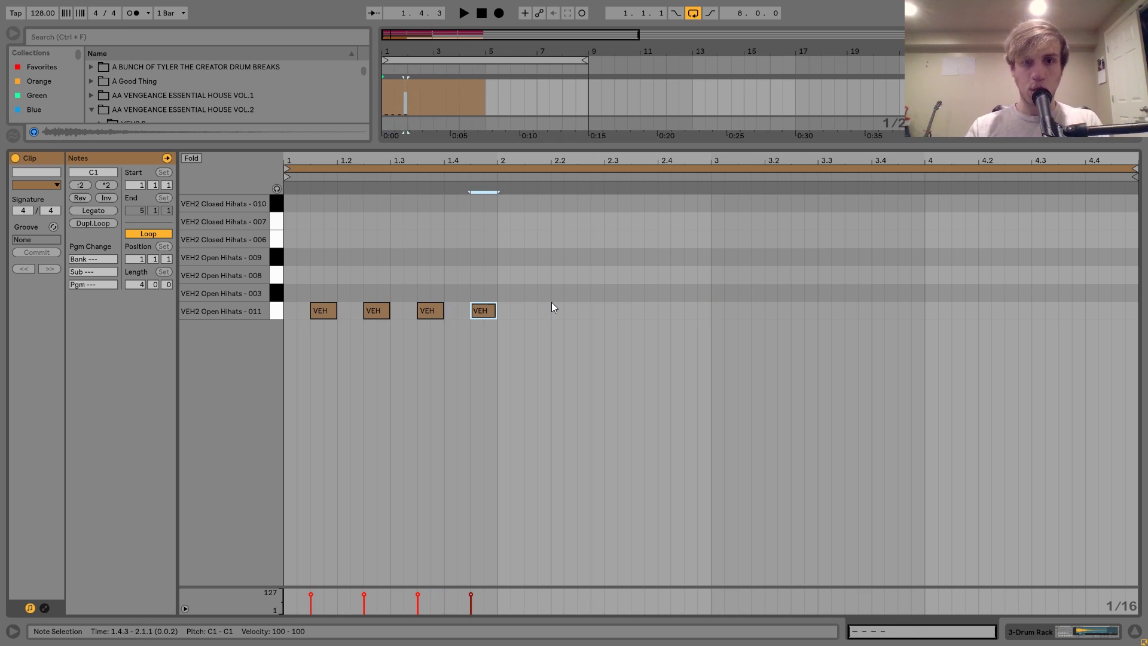
key(Left)
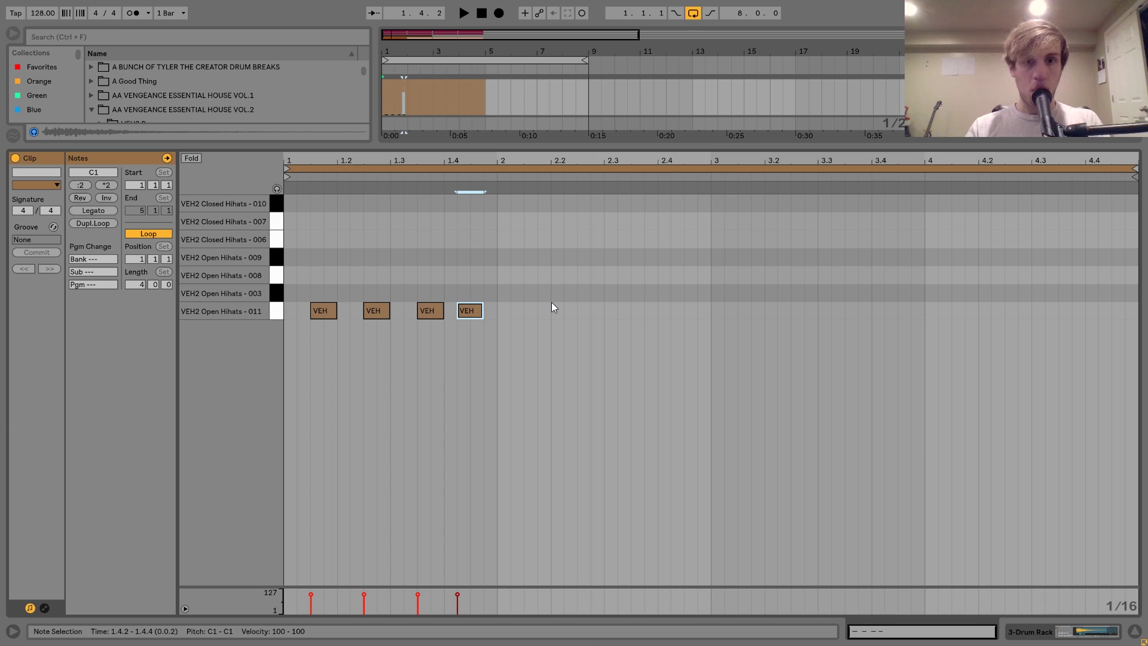
key(Left)
key(Right)
key(Right)
Step: Duplicate the offbeat open hi-hat pattern to fill all four bars, and extend the clip to end at 9.1.1
key(ctrl+a)
key(ctrl+d)
key(Right)
key(Right)
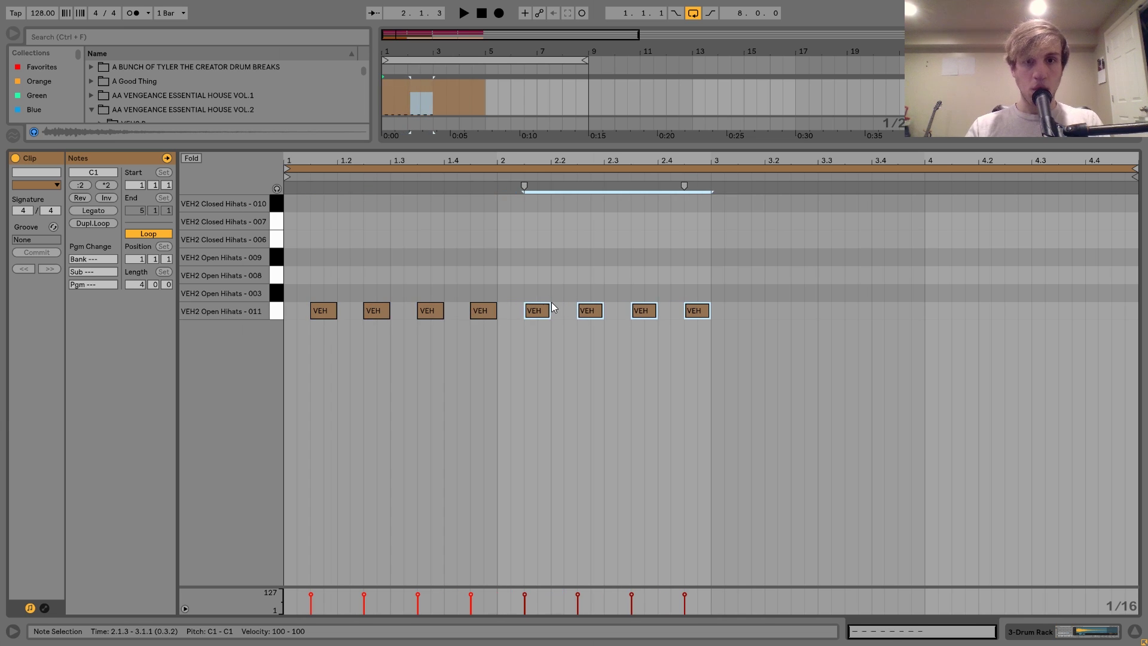
key(ctrl+a)
key(ctrl+d)
key(Right)
key(space)
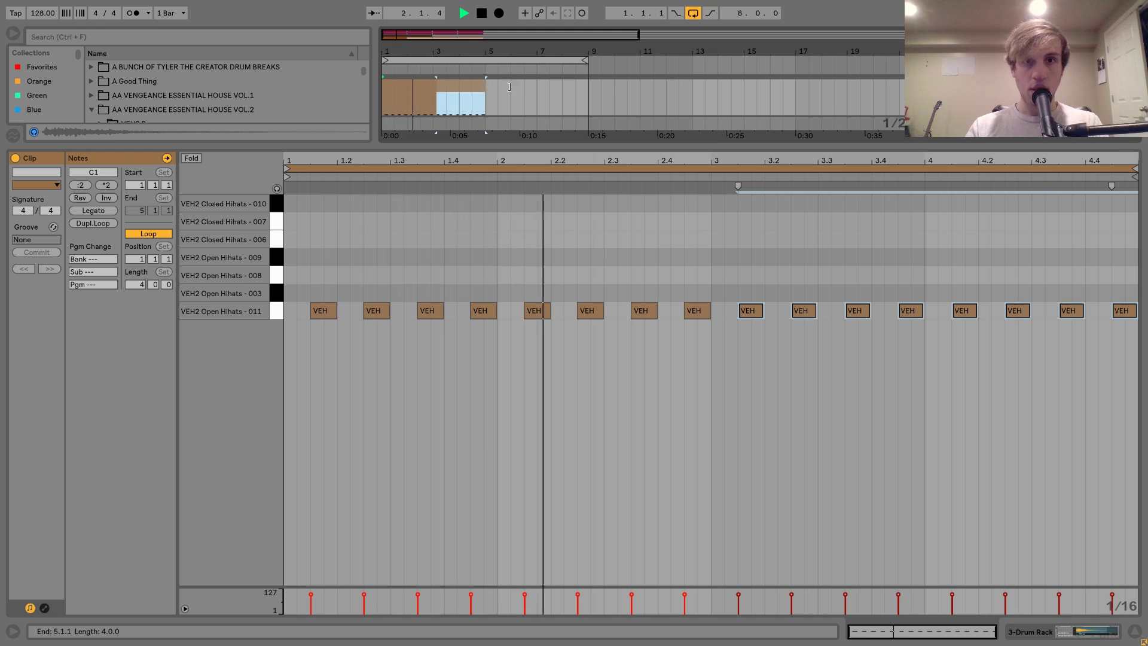
drag(508, 86, 590, 95)
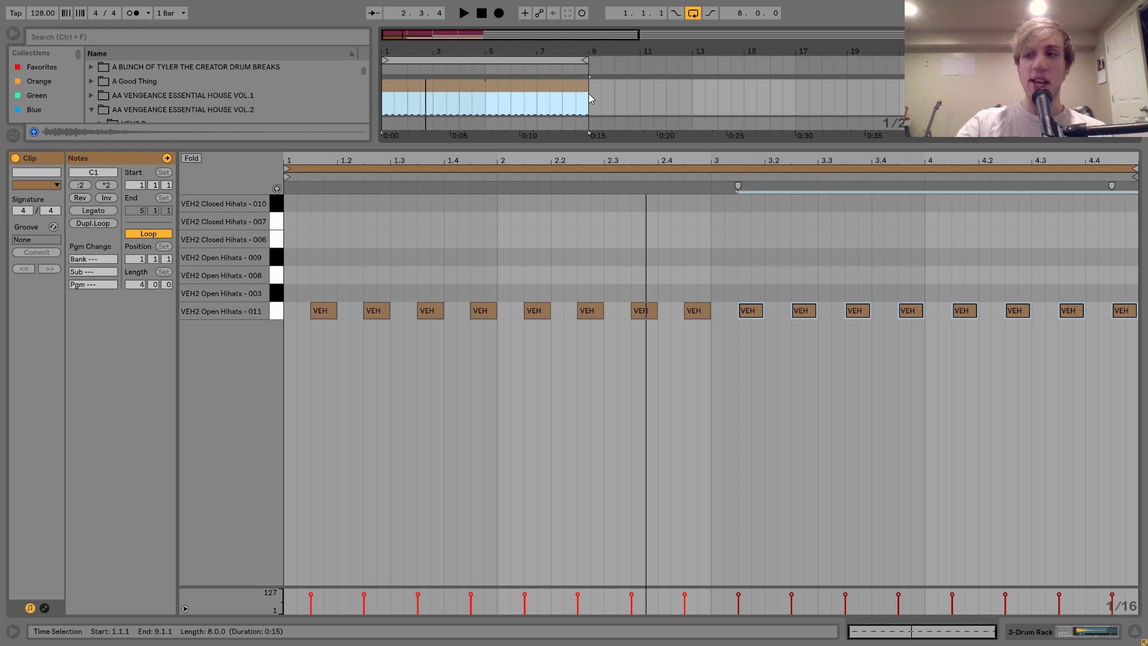
Step: Set the note editor's fixed grid to 1/8 and play back the offbeat hi-hats
right_click(328, 298)
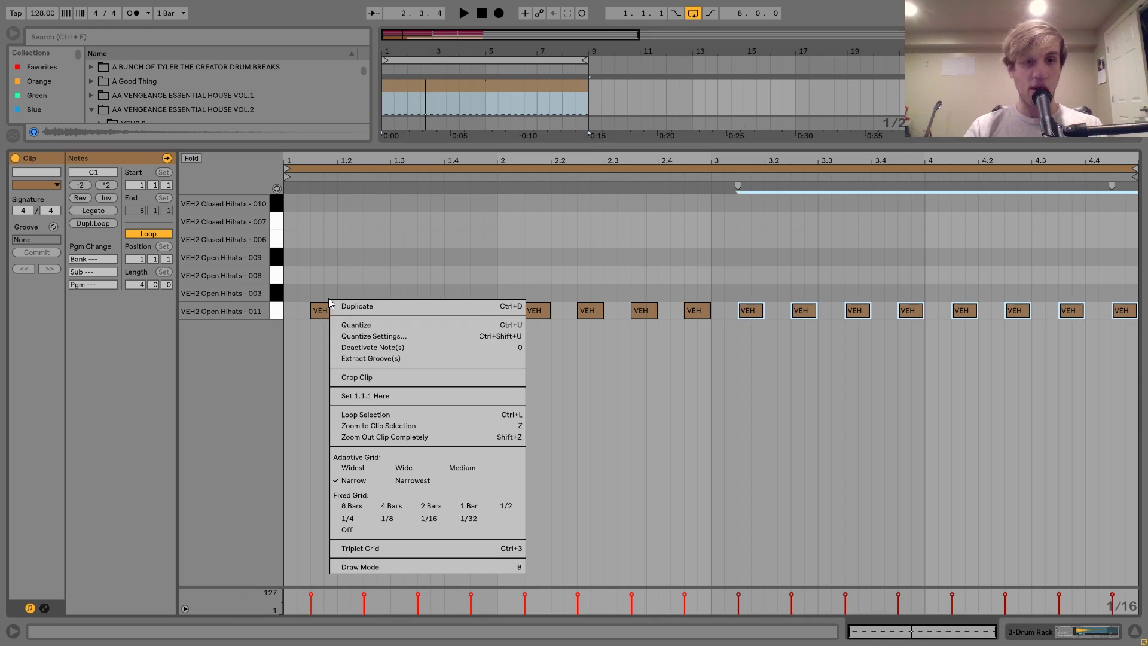
click(396, 519)
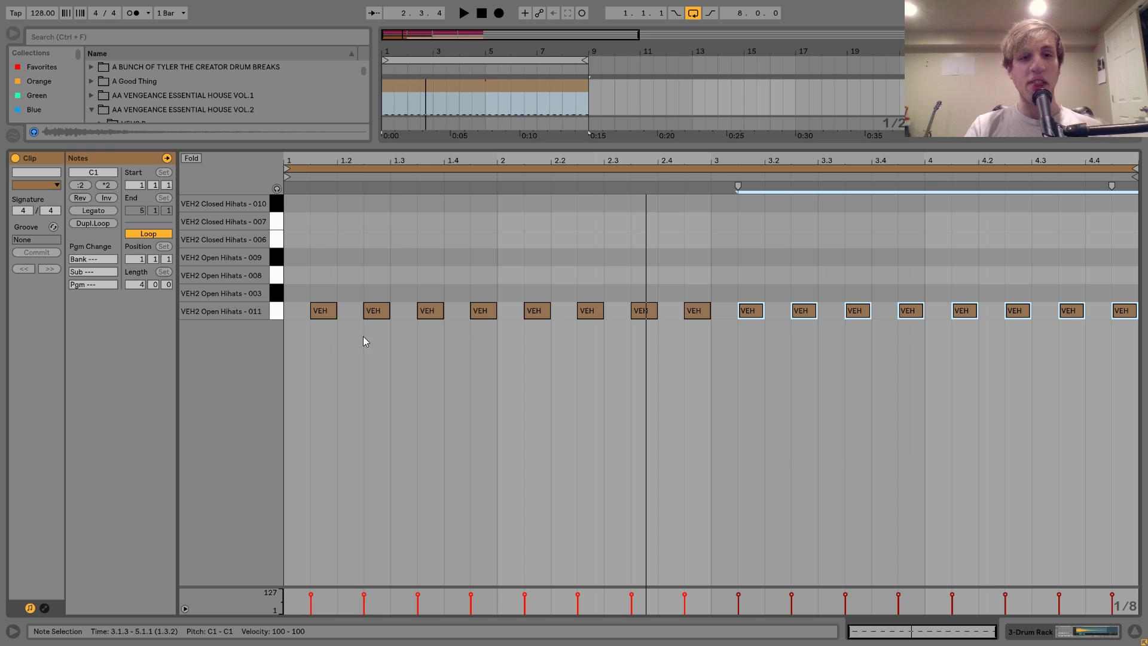
key(space)
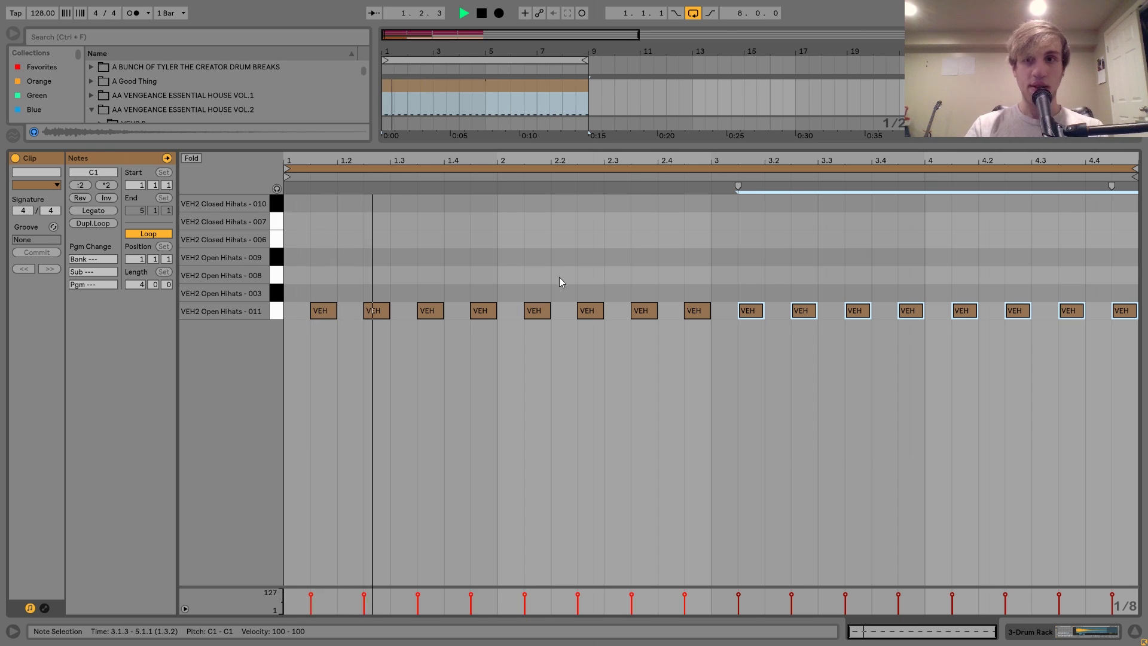
key(space)
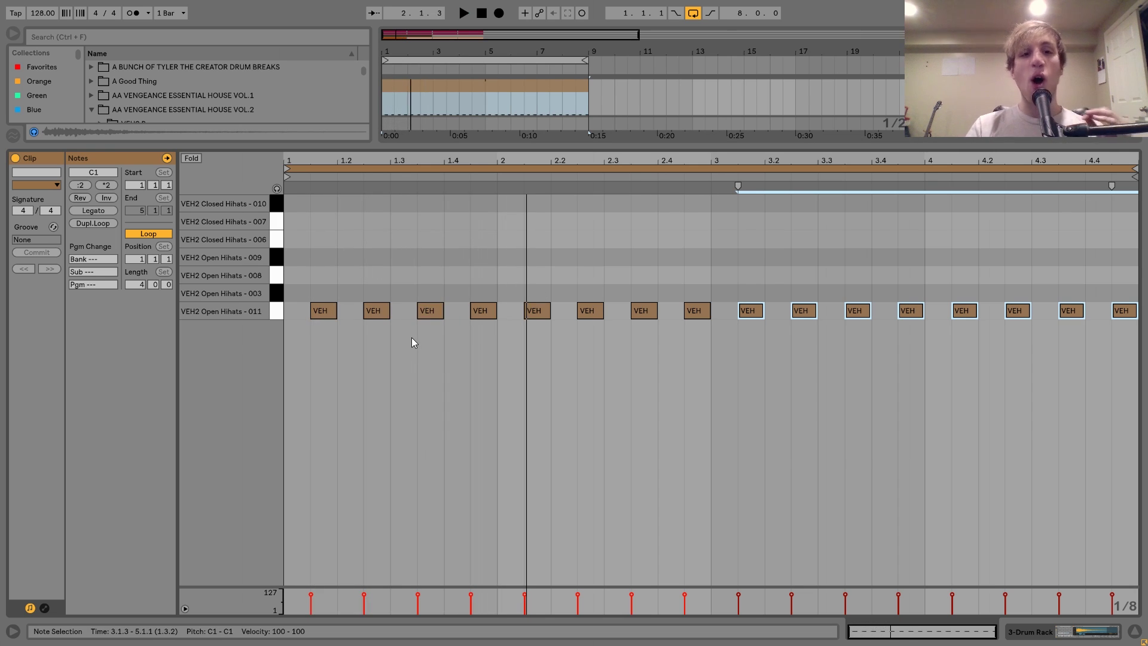
Step: Audition the whole open hi-hat pattern on the 003, 008 and 009 samples, then return its notes to 011
click(275, 313)
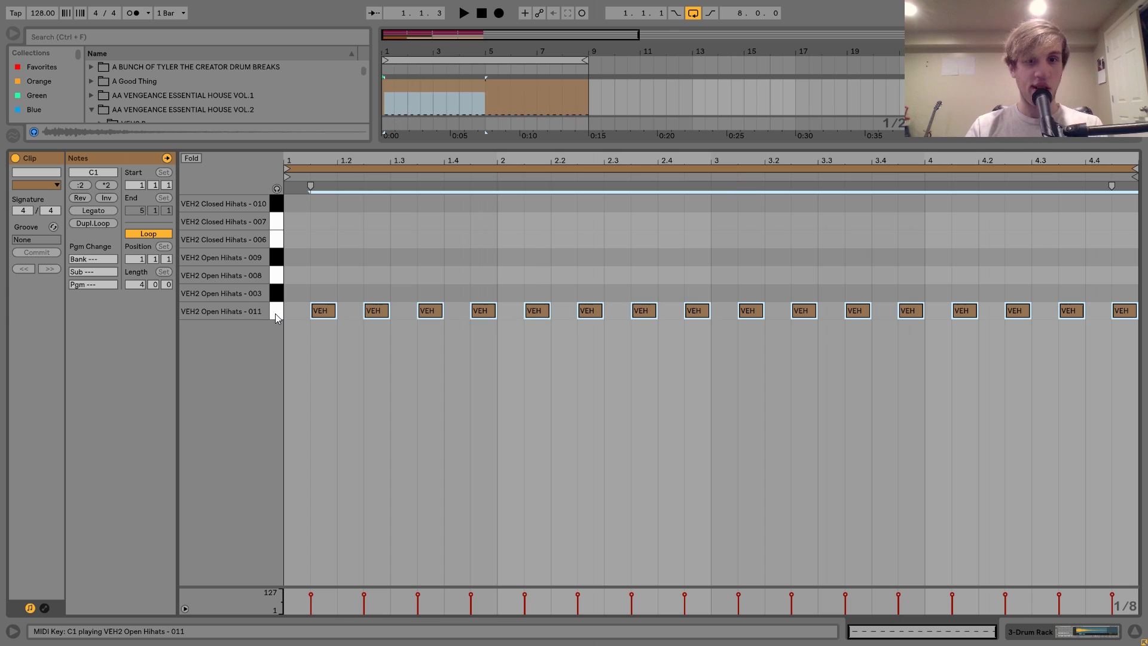
key(Up)
key(space)
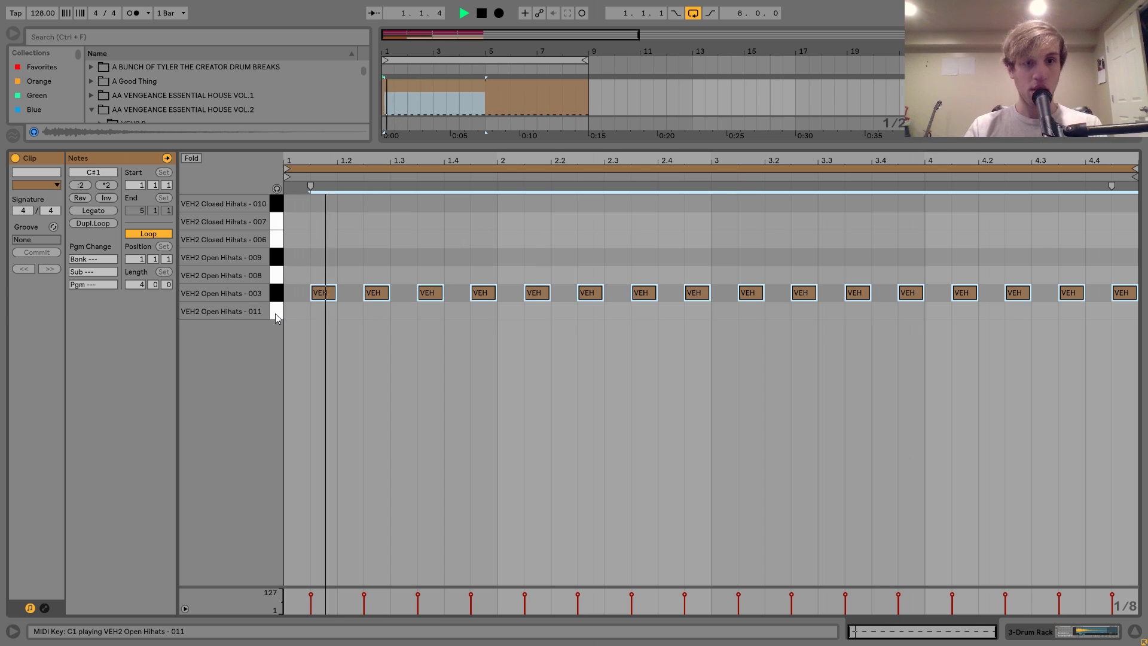
key(Up)
key(Up)
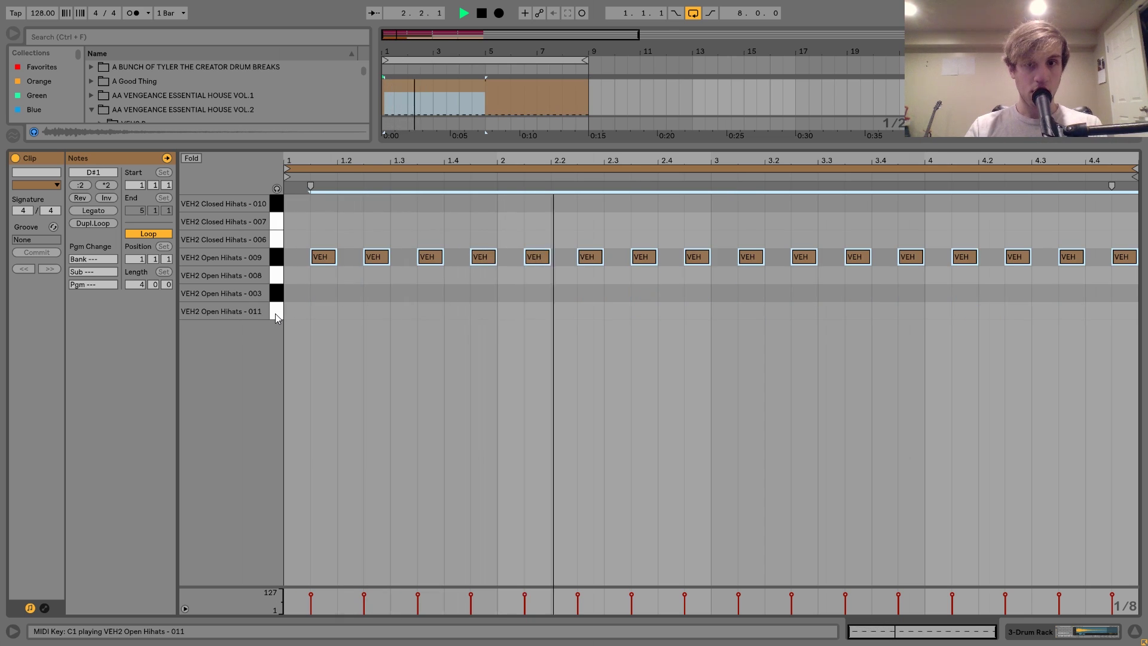
key(Down)
key(Down)
key(Down)
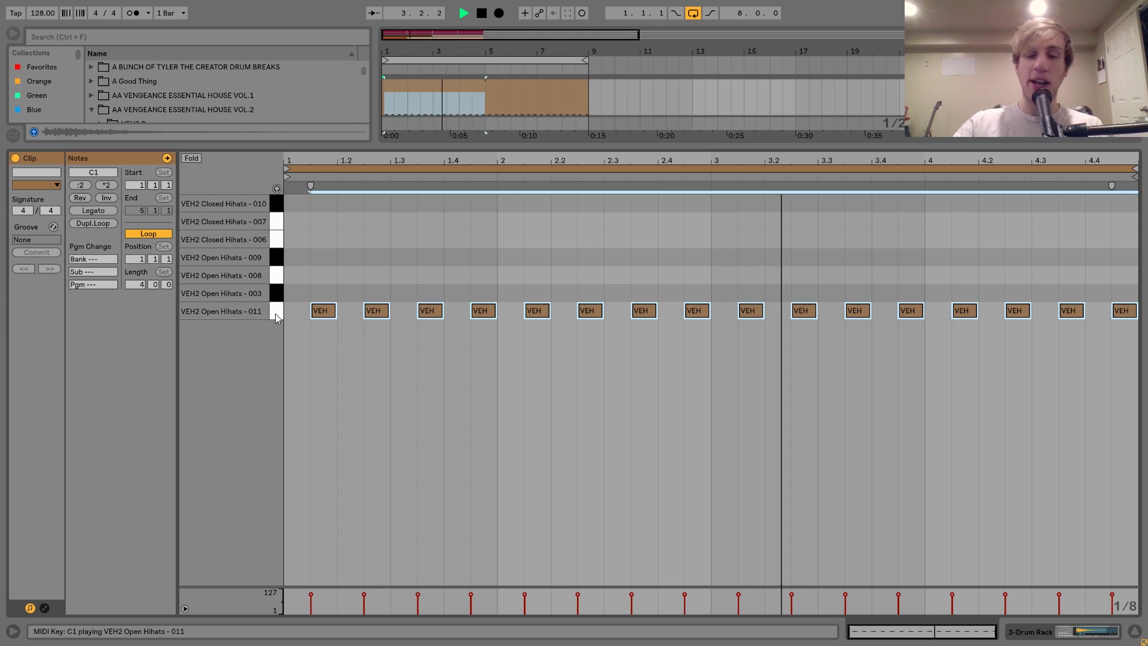
key(space)
Step: Set the fixed grid to 1/16 and add a VEH2 Closed Hihats - 006 note slightly after 1.1.2
right_click(289, 267)
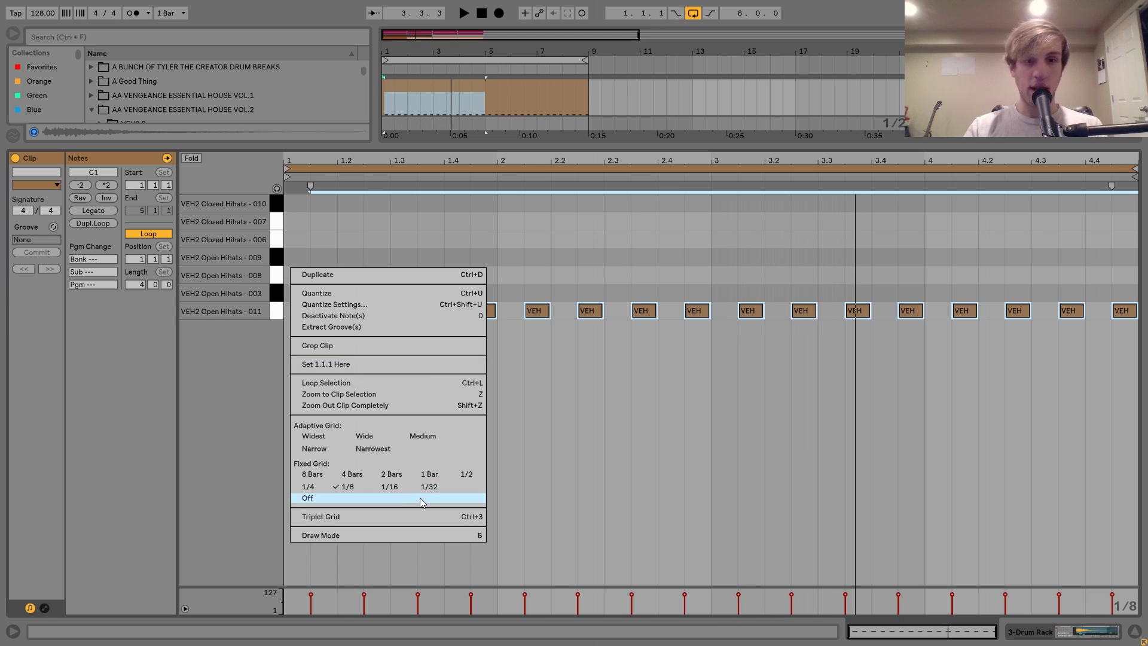
click(397, 486)
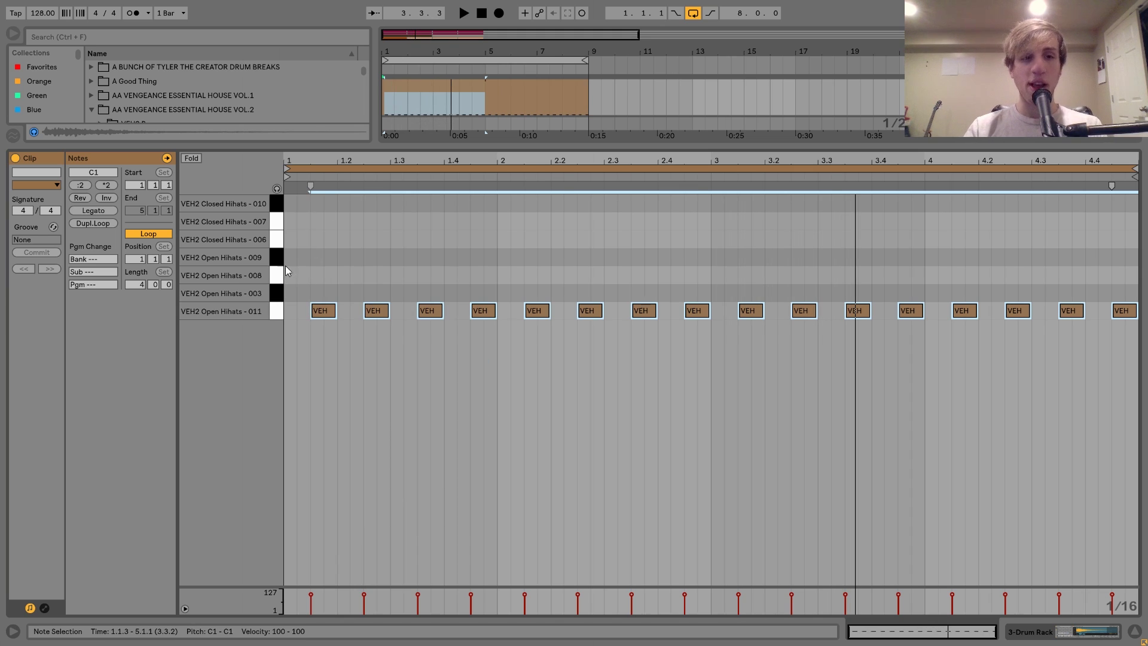
double_click(304, 240)
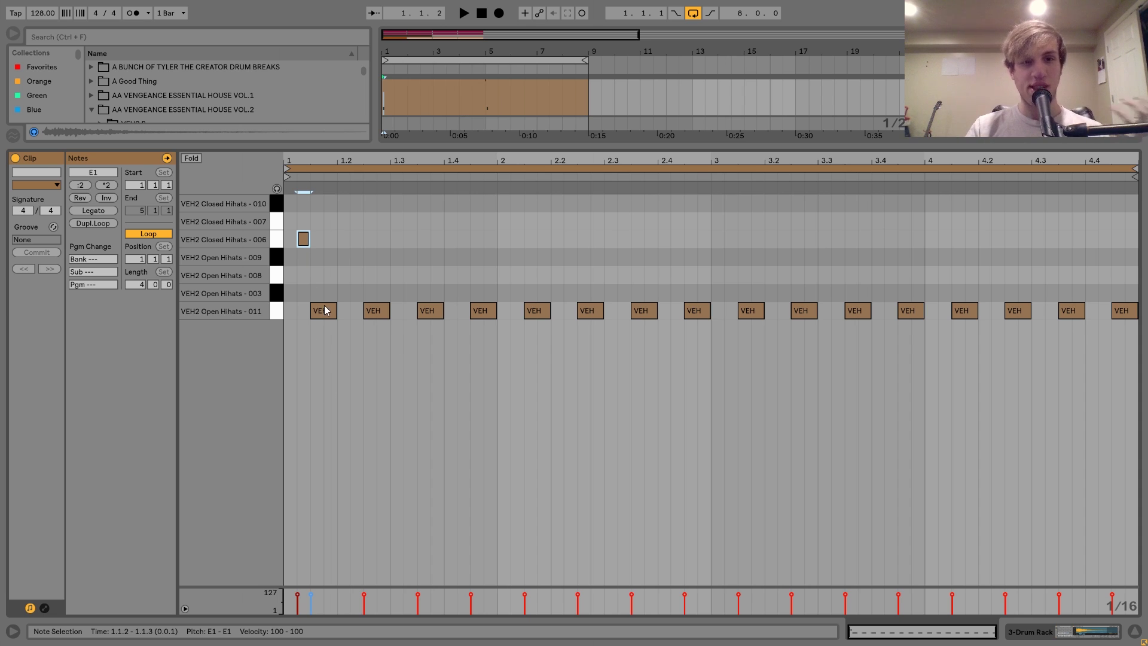
key(space)
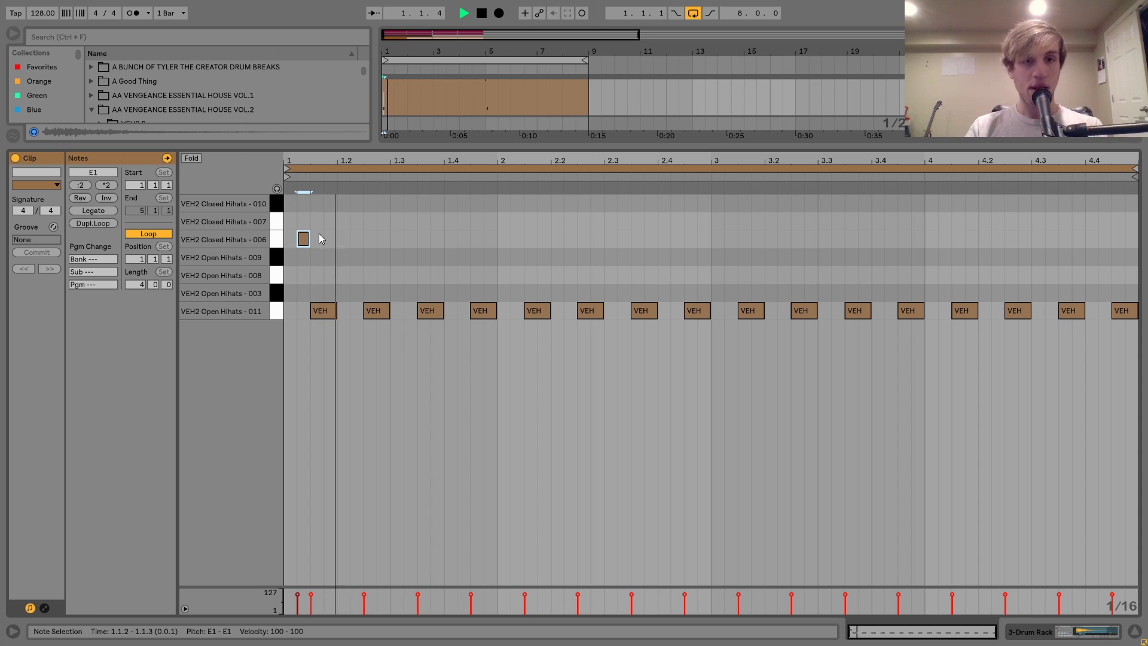
key(space)
drag(307, 246, 310, 244)
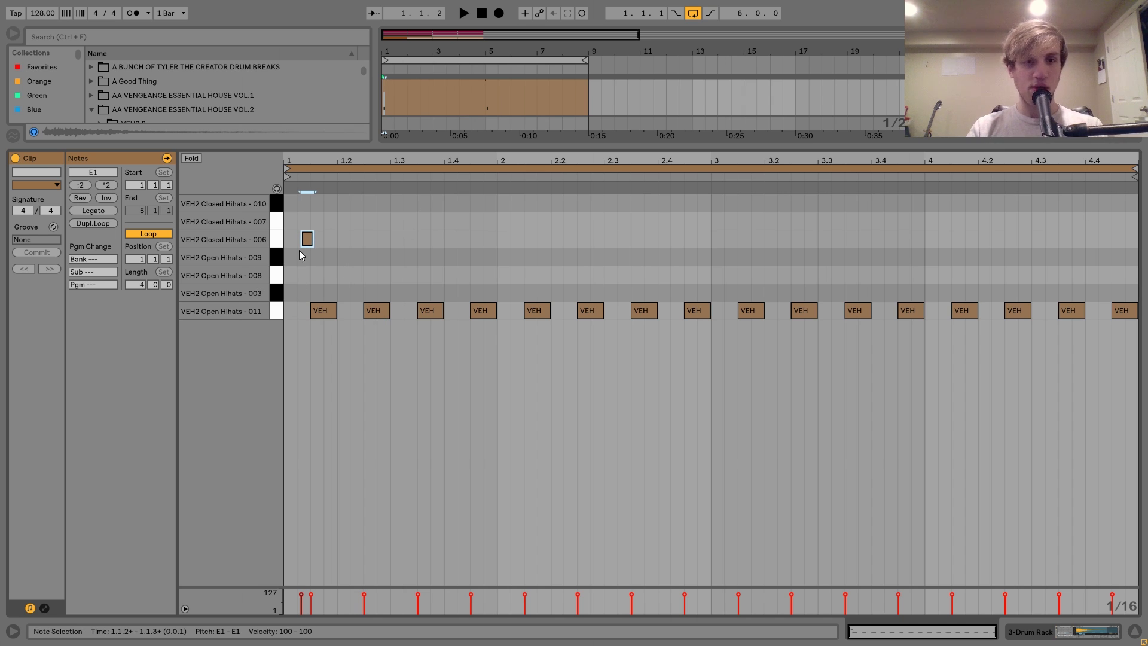
Step: Copy the closed hi-hat note to the 007 row slightly after 1.2.4 and to the 006 row slightly after 1.3.2
drag(310, 244, 337, 228)
key(Right)
key(Right)
key(Right)
key(Right)
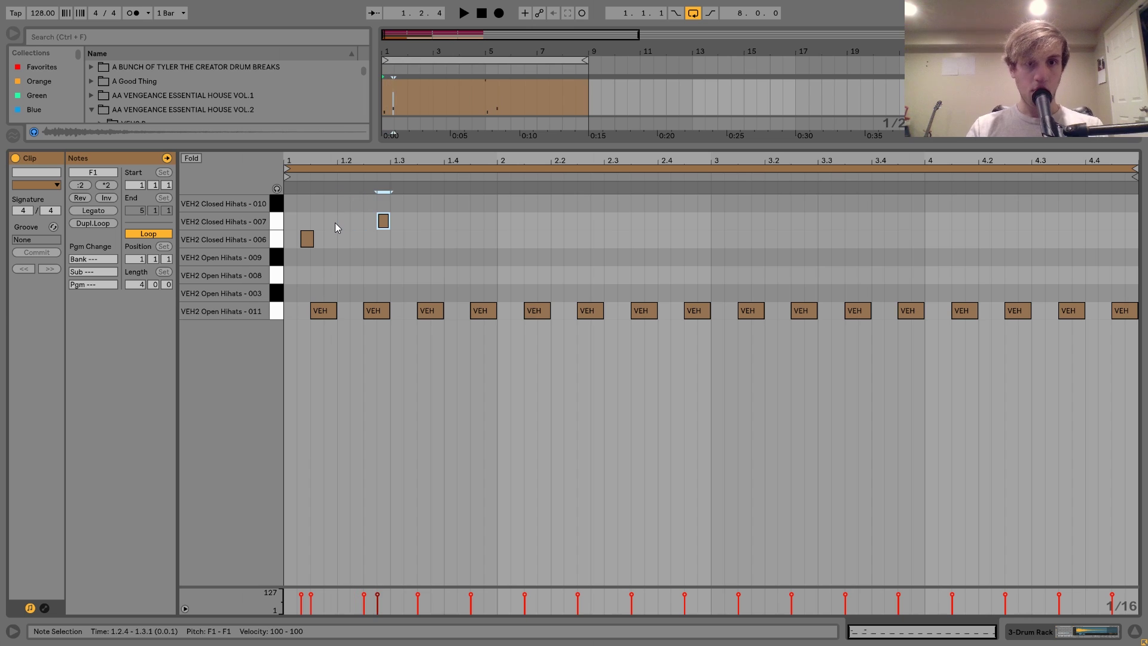
key(ctrl+d)
key(Right)
key(Down)
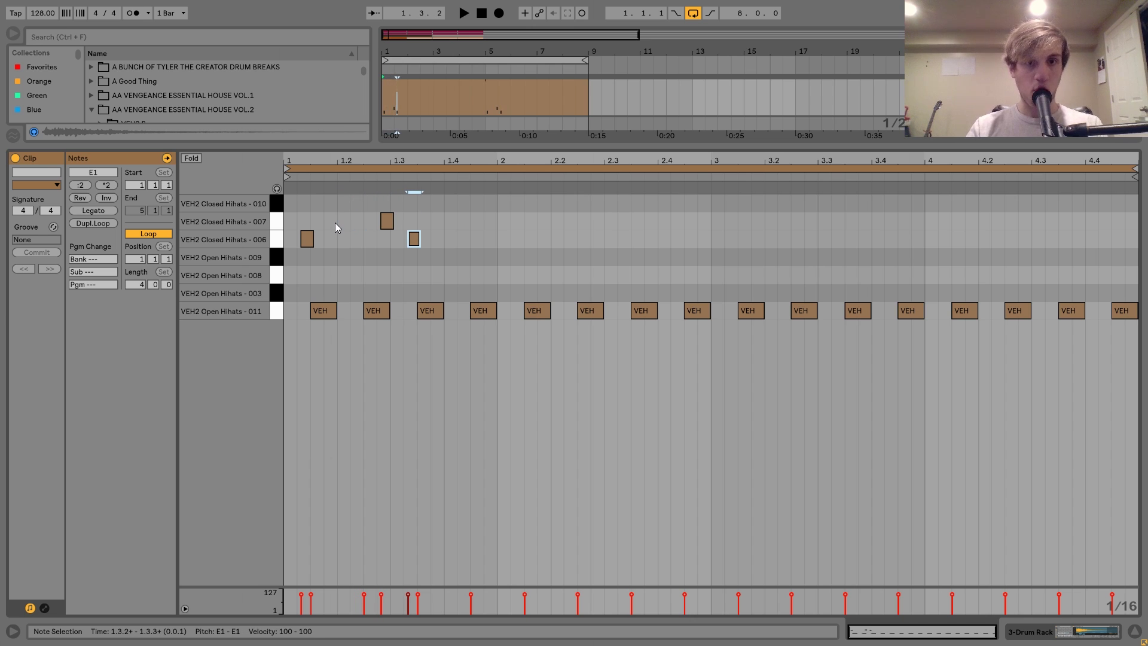
Step: Add a short VEH2 Closed Hihats - 006 note near 1.4.4 and duplicate bar 1's closed hi-hat notes into bar 2
key(space)
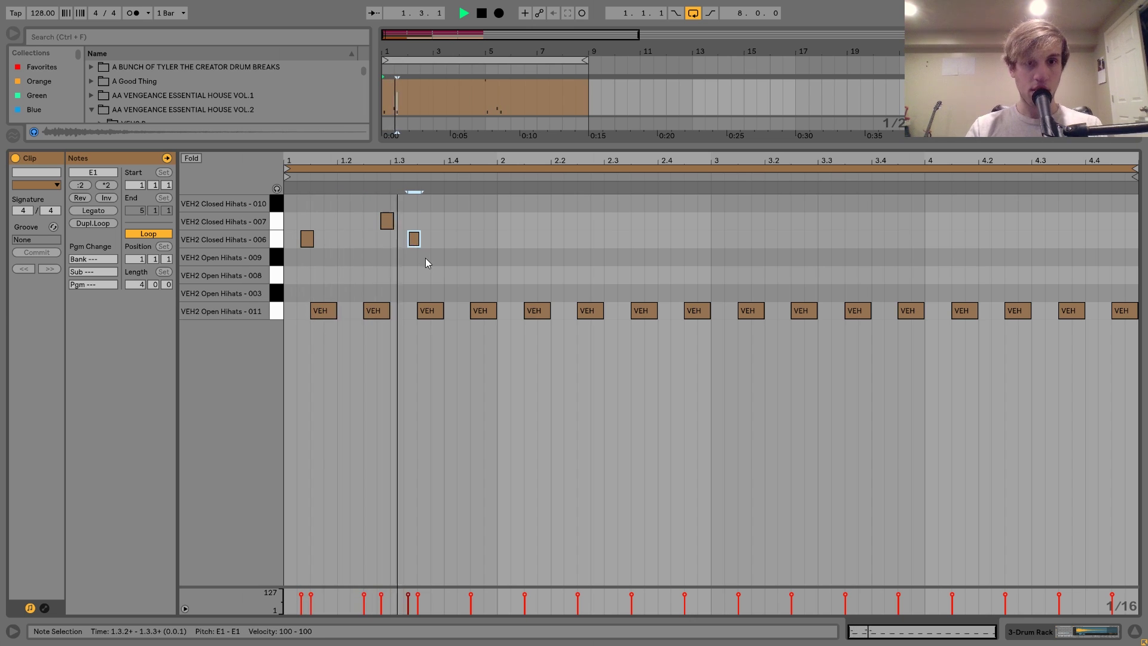
drag(417, 241, 497, 244)
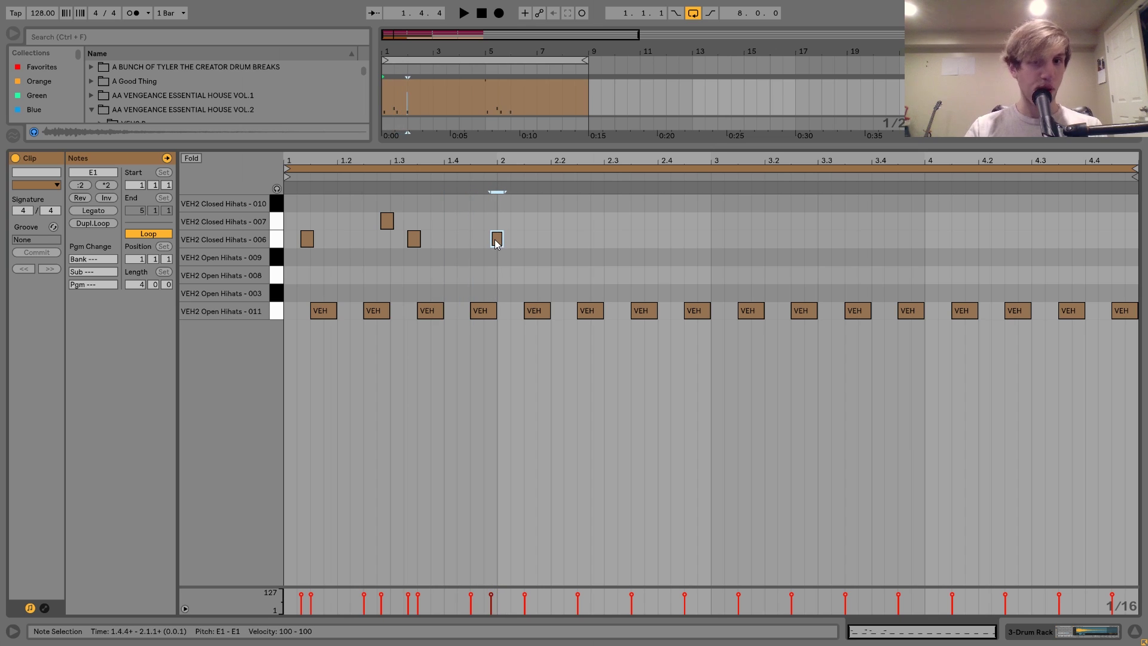
drag(503, 242, 284, 256)
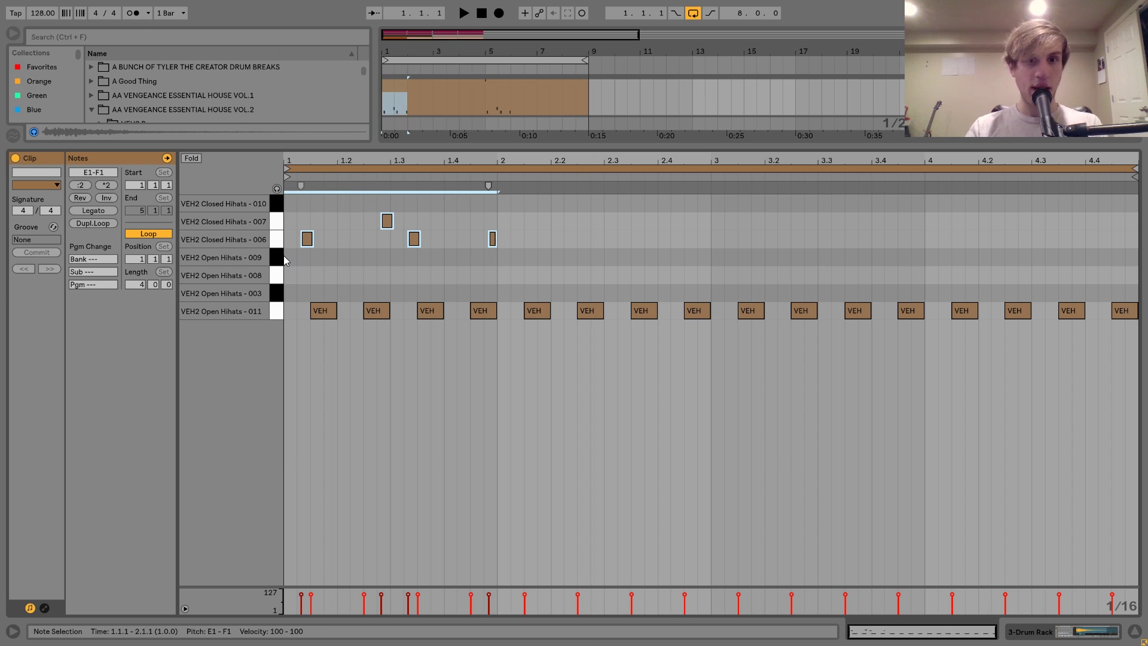
key(ctrl+d)
Step: Copy bar 2's second full-length 006 note to the VEH2 Closed Hihats - 007 row slightly after 2.3.4, and play back the pattern
drag(628, 243, 656, 225)
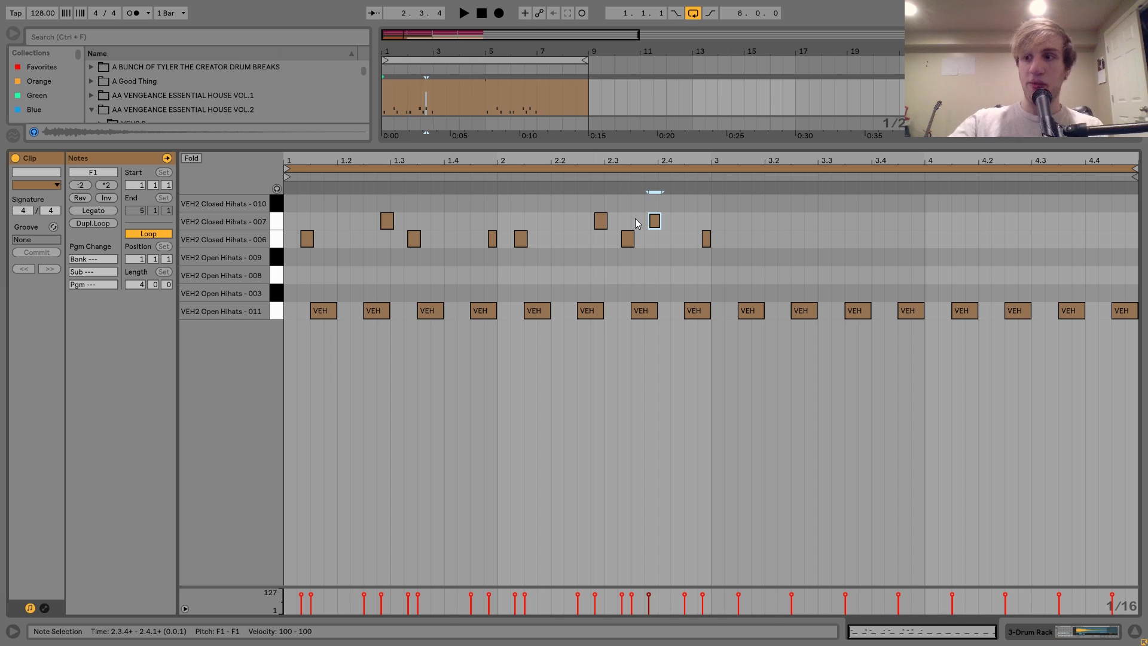
key(space)
click(472, 272)
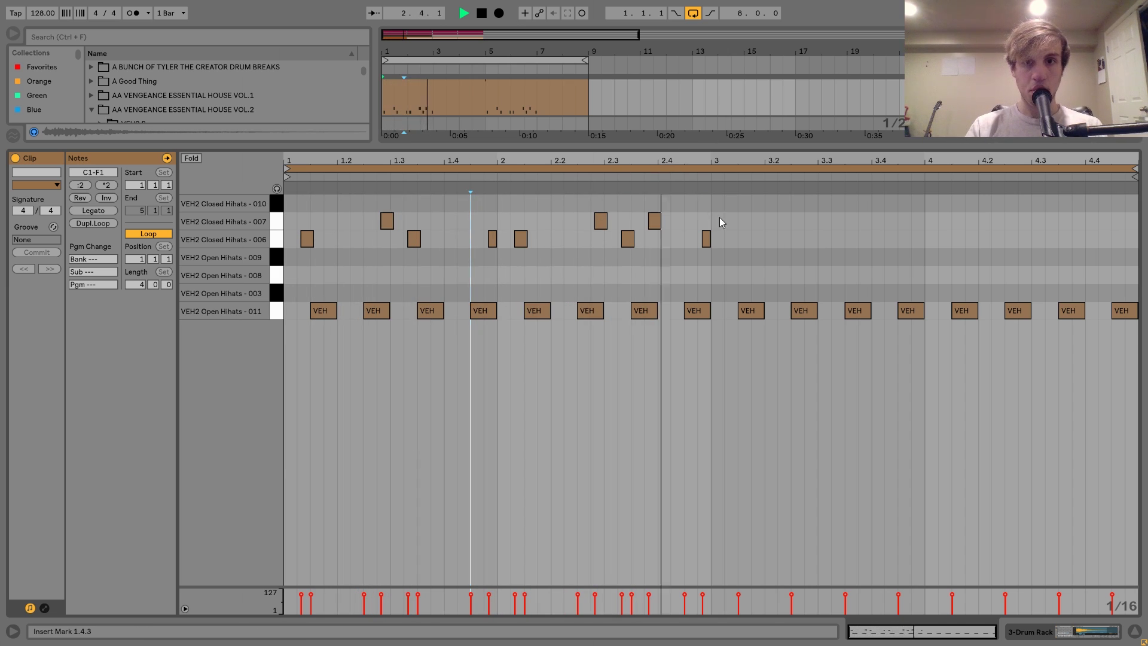
Step: Duplicate the closed hi-hat notes from bars 1 and 2 into bars 3 and 4, and play back the pattern
key(space)
drag(710, 263, 285, 204)
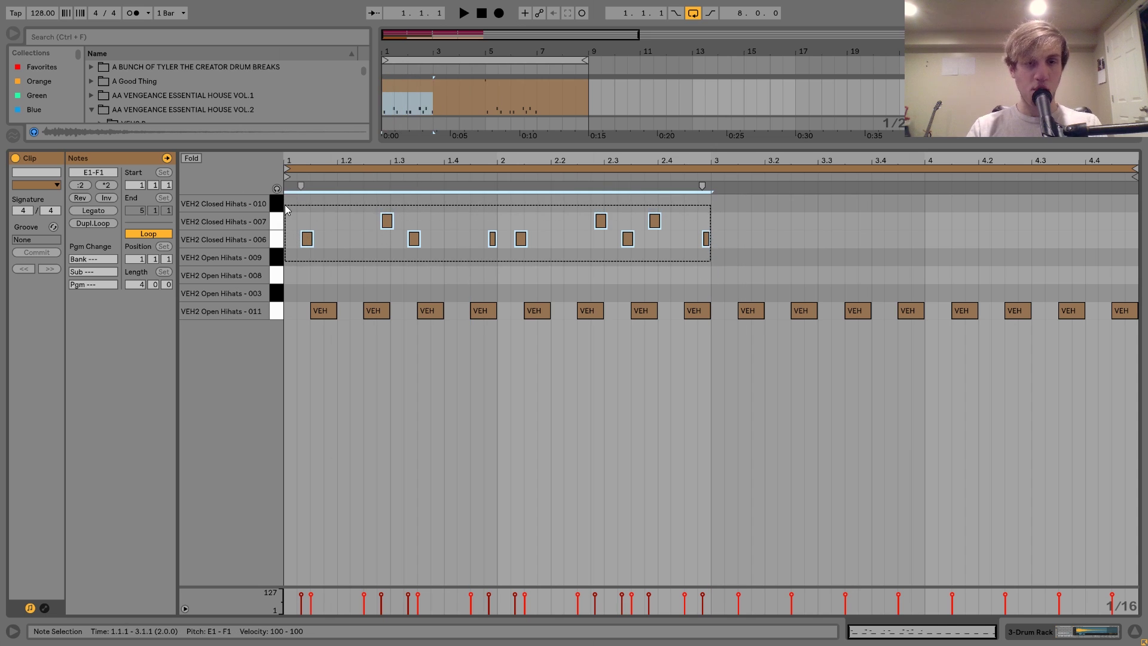
key(ctrl+d)
key(space)
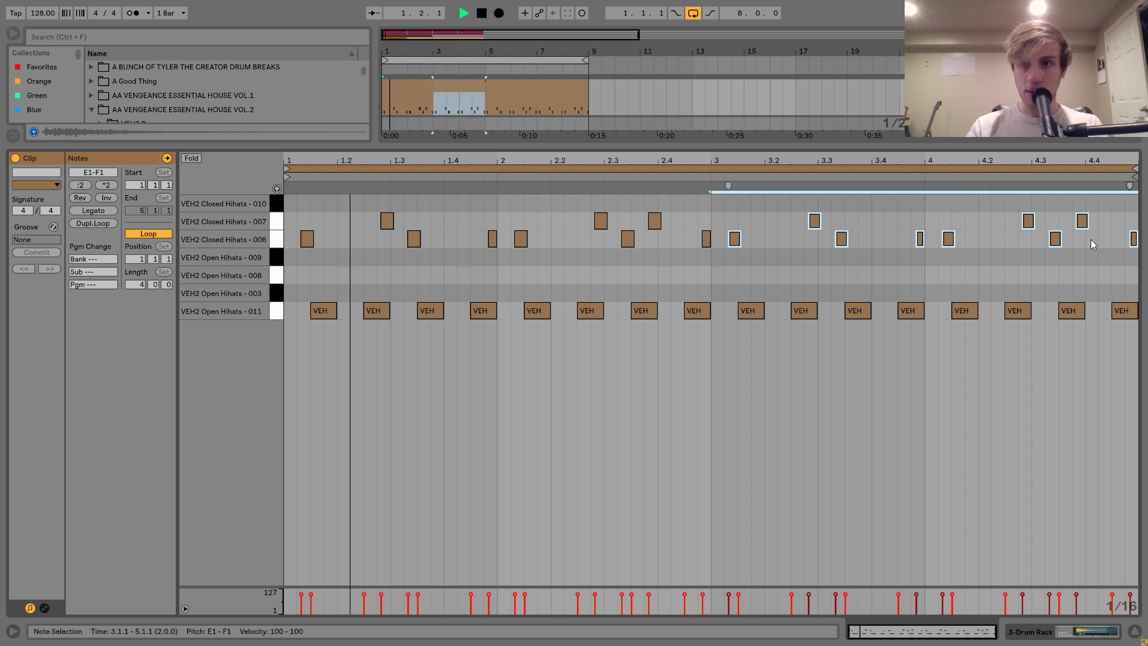
click(1007, 231)
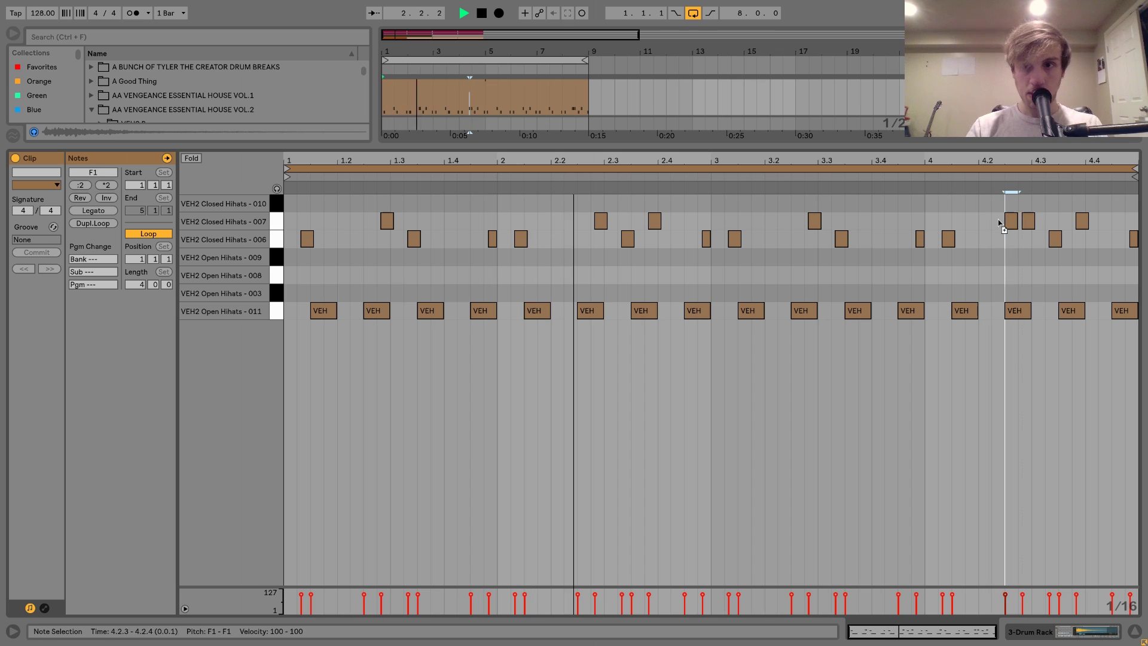
double_click(976, 221)
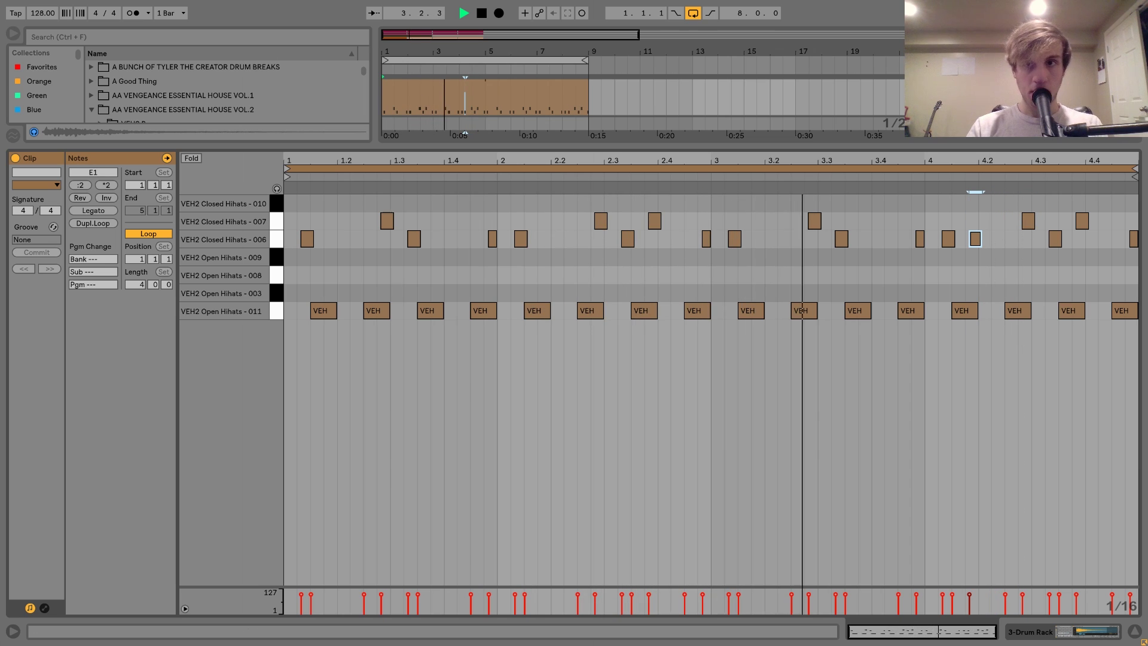
key(shift+Tab)
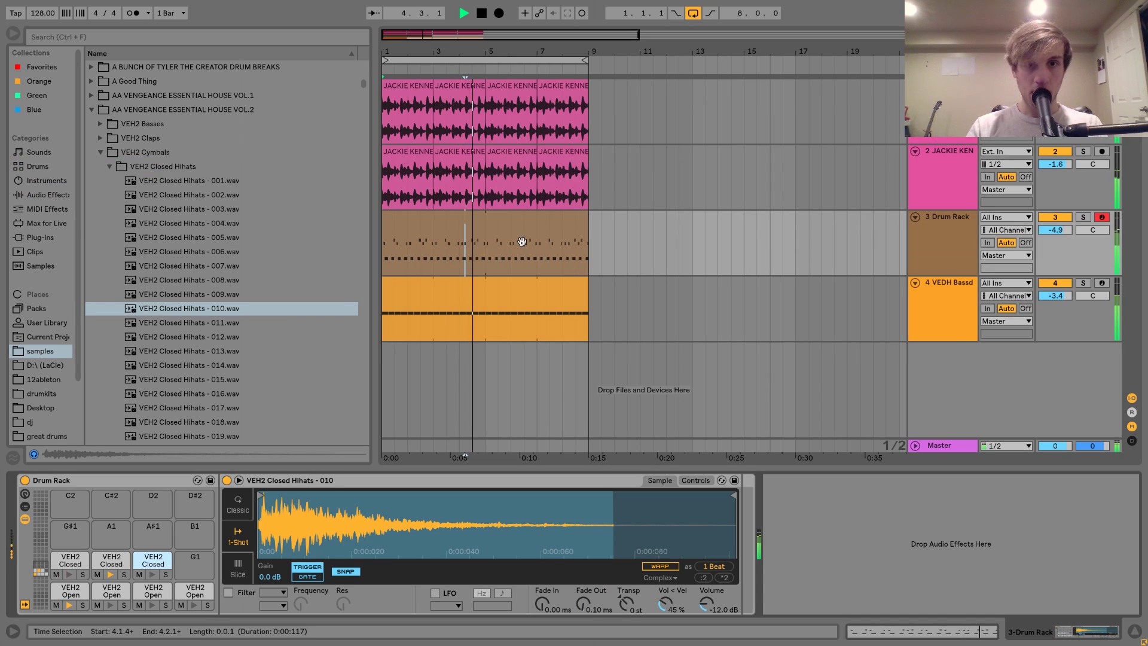
Step: Stop playback and delete the VEH2 Closed Hihats - 010 sample from the Drum Rack
click(492, 233)
key(space)
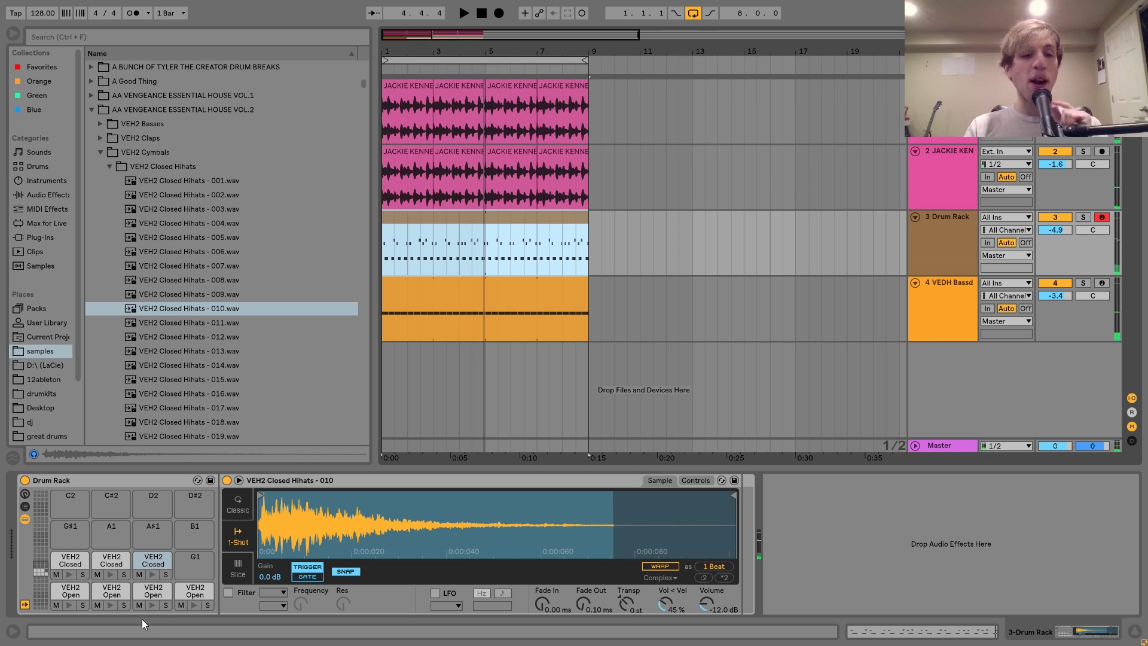
click(151, 559)
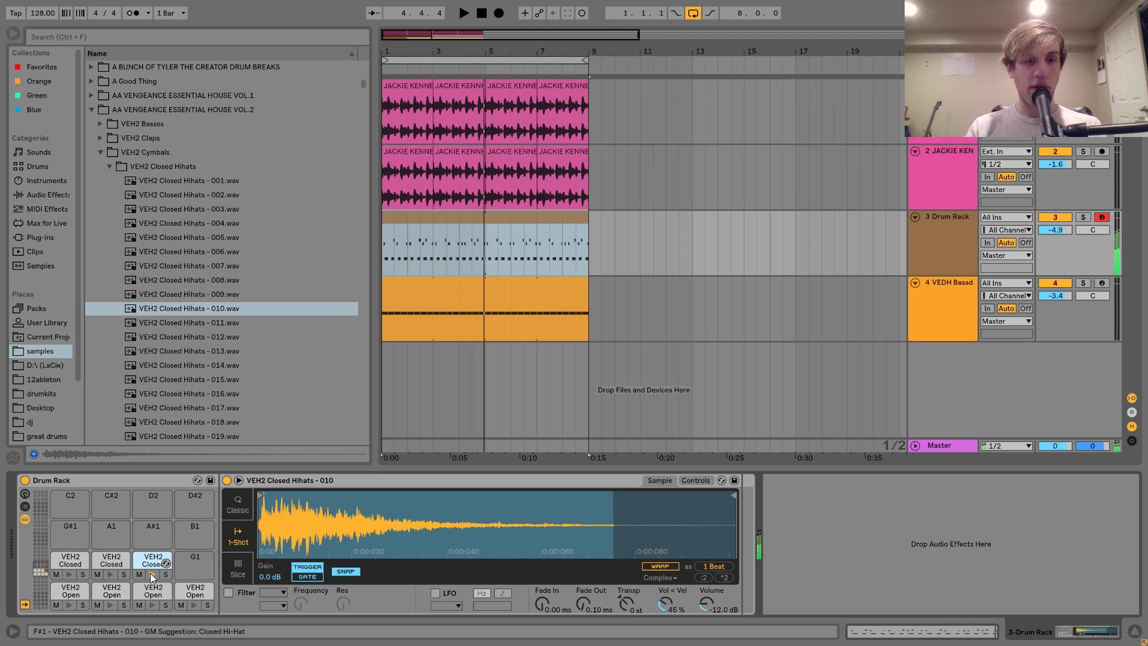
key(Delete)
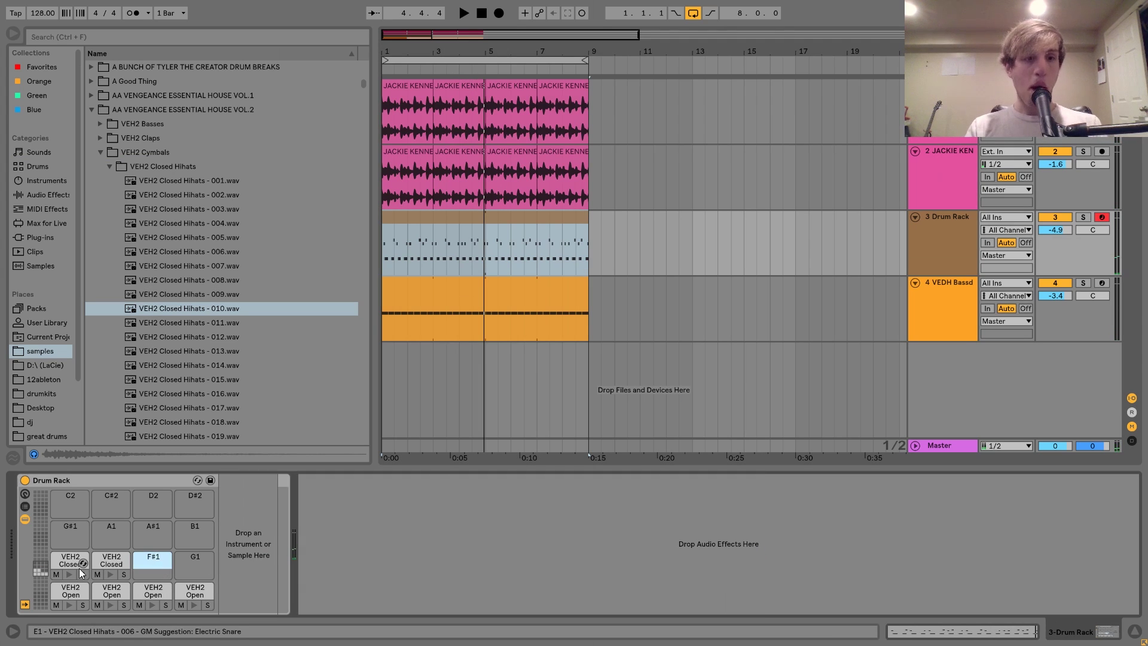
Step: Set the sampler volume of VEH2 Closed Hihats - 007 to -19.0 dB and 006 to -20.0 dB, and check the loop
click(111, 560)
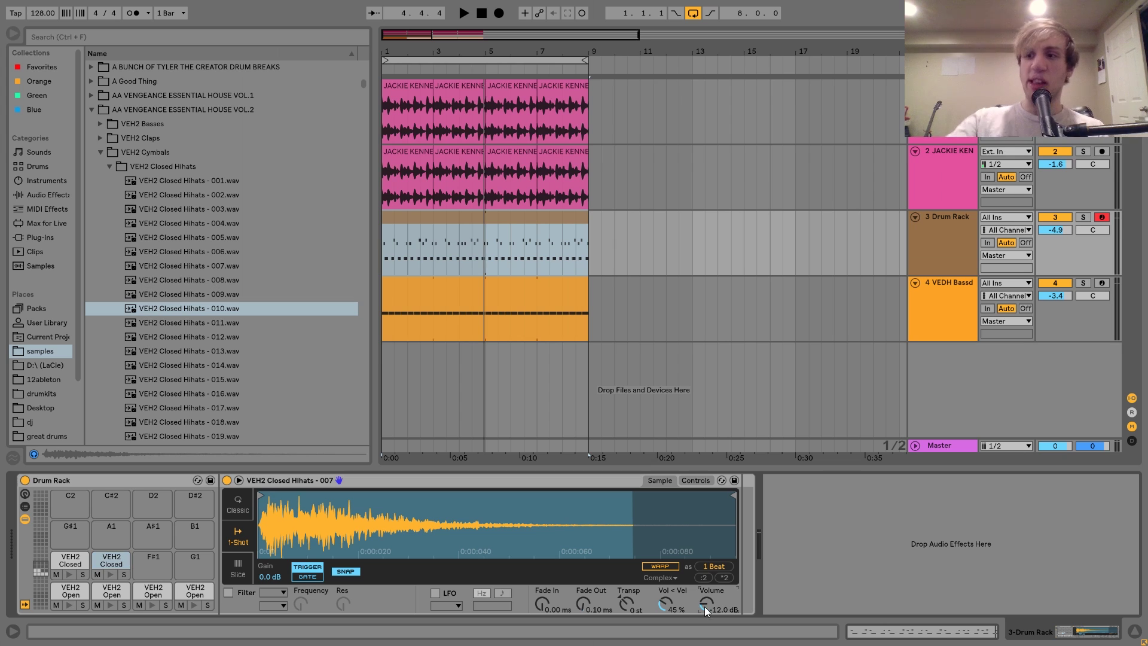
scroll(704, 606, down, 6)
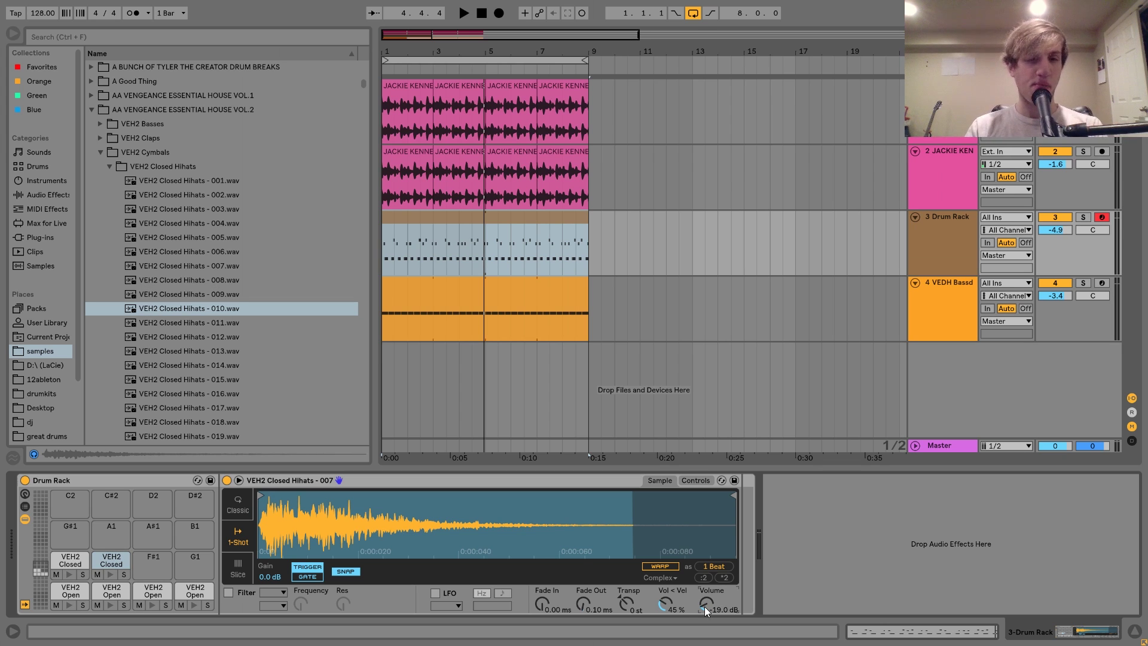
click(62, 562)
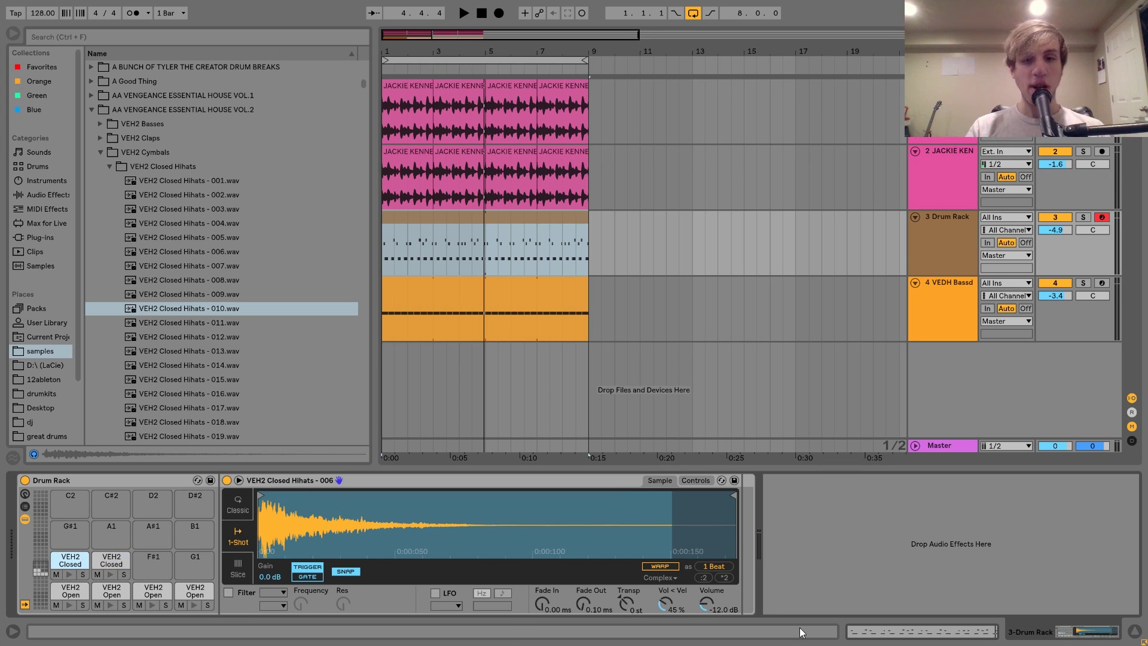
scroll(712, 602, up, 5)
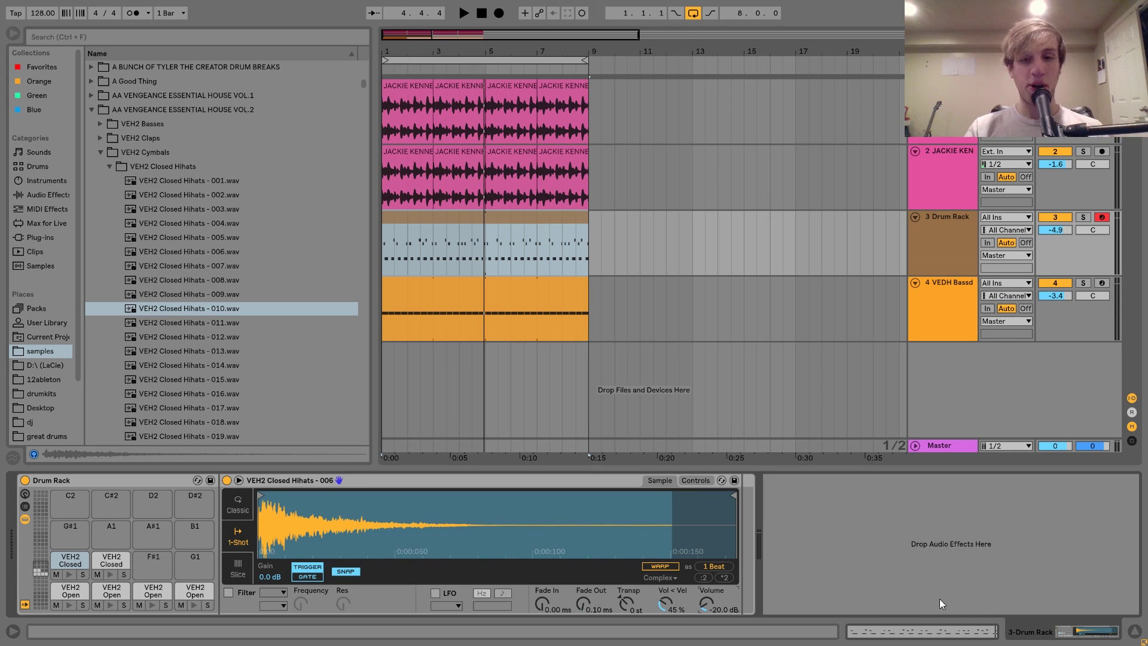
key(space)
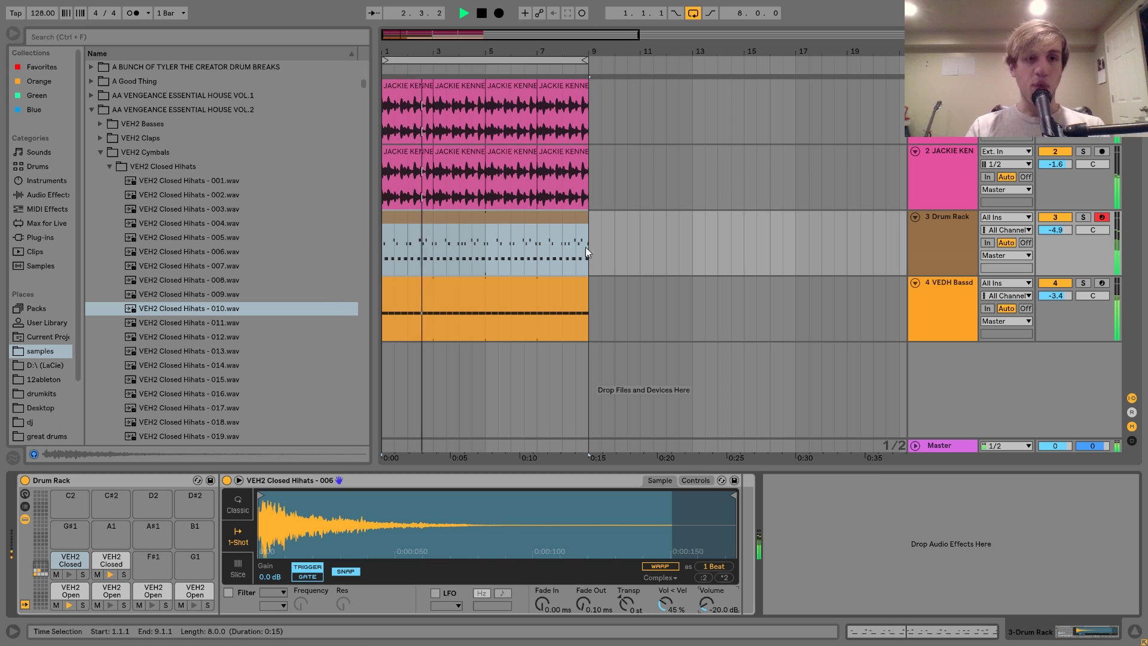
key(space)
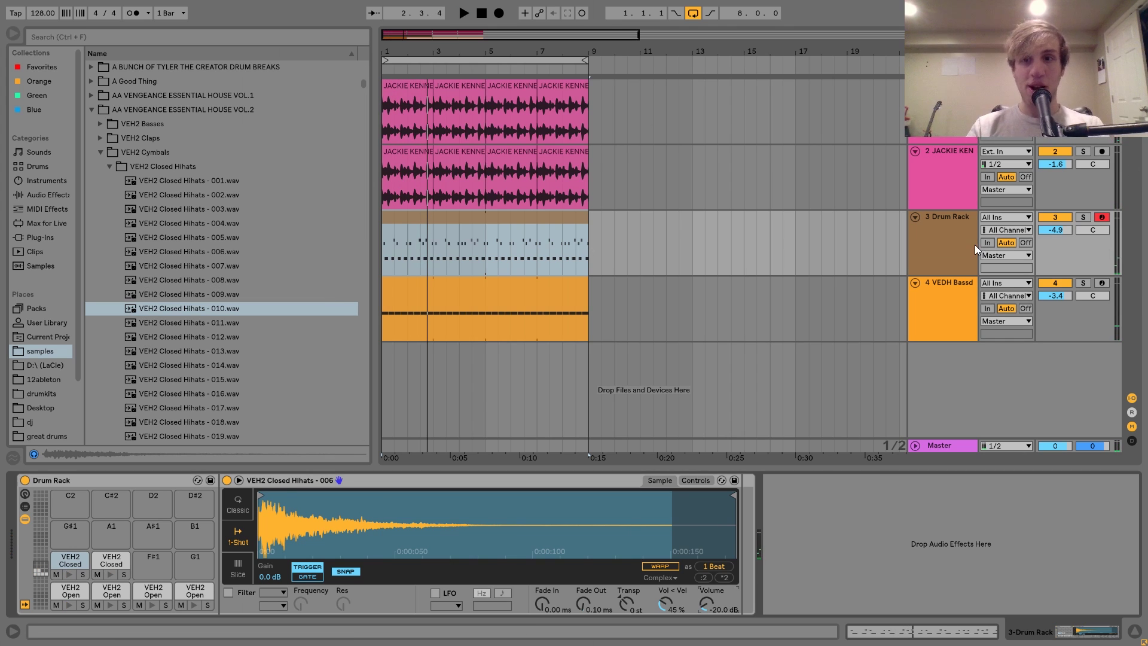
Step: Insert a MIDI track below the Drum Rack track and expand the VEH2 Claps sample folder
key(ctrl+shift+t)
click(100, 138)
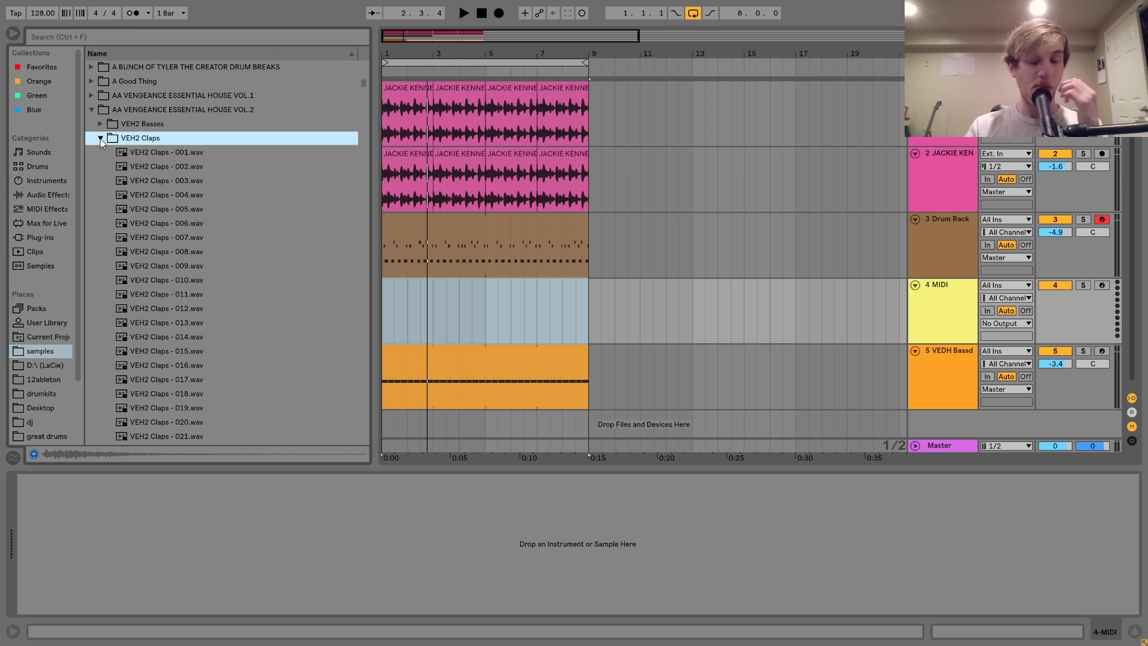
Step: Audition the VEH2 Claps samples and load VEH2 Claps - 025 onto the new MIDI track
key(Down)
key(Down)
key(Down)
click(195, 289)
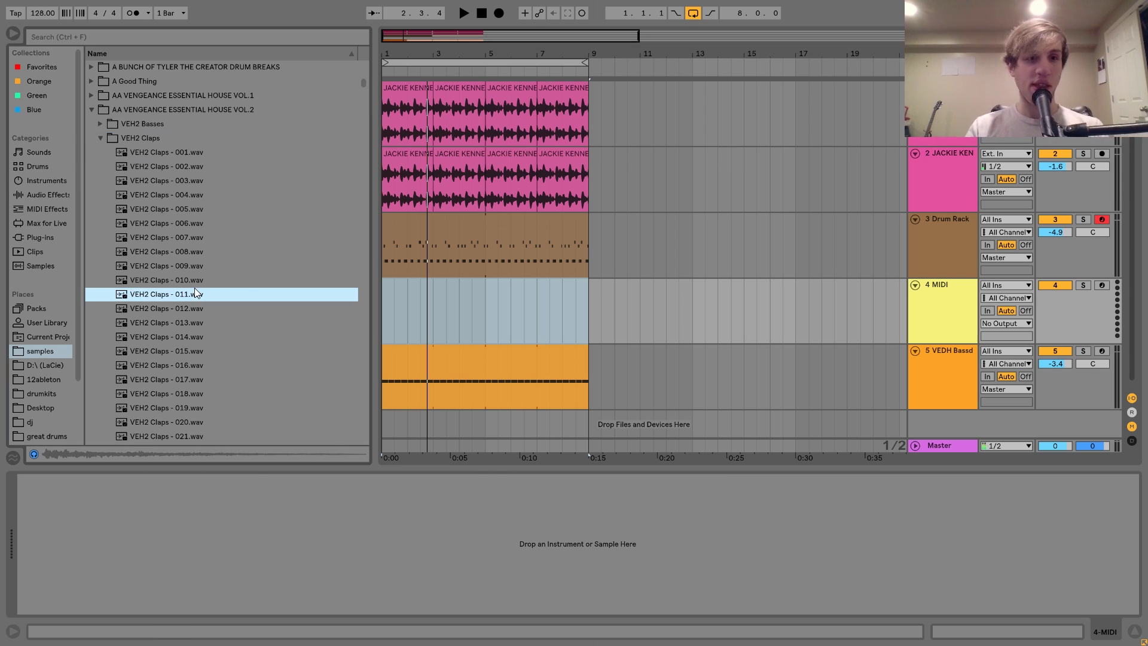
key(Down)
key(Down)
key(Down)
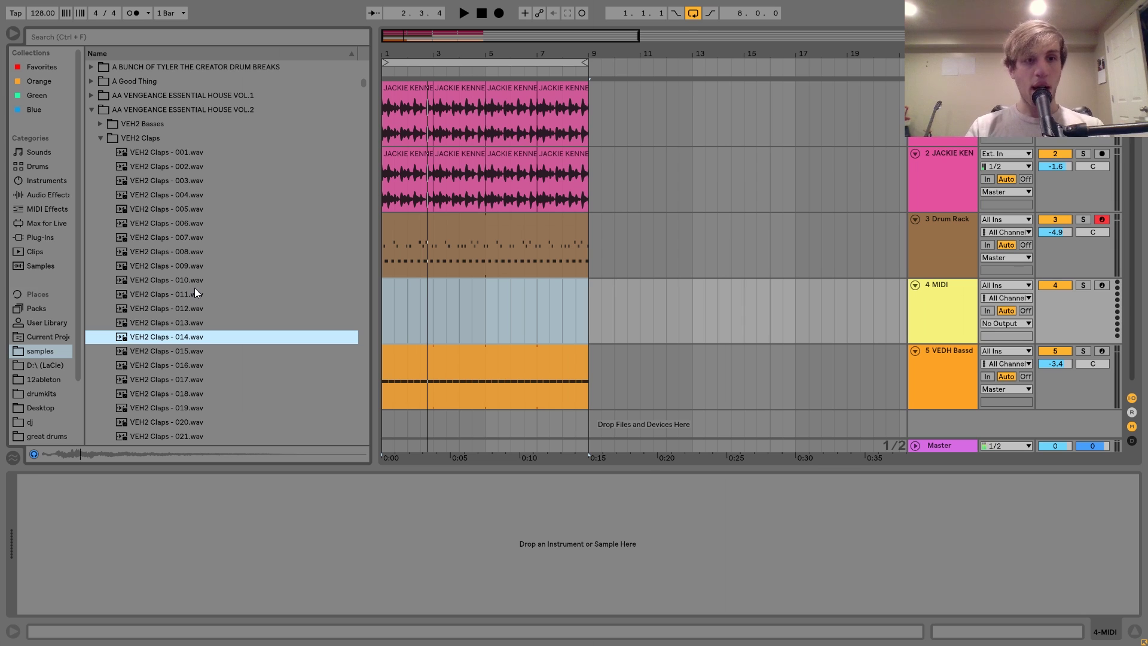
key(Down)
key(Down)
key(Down)
key(Down)
key(Down)
key(Down)
key(Down)
key(Down)
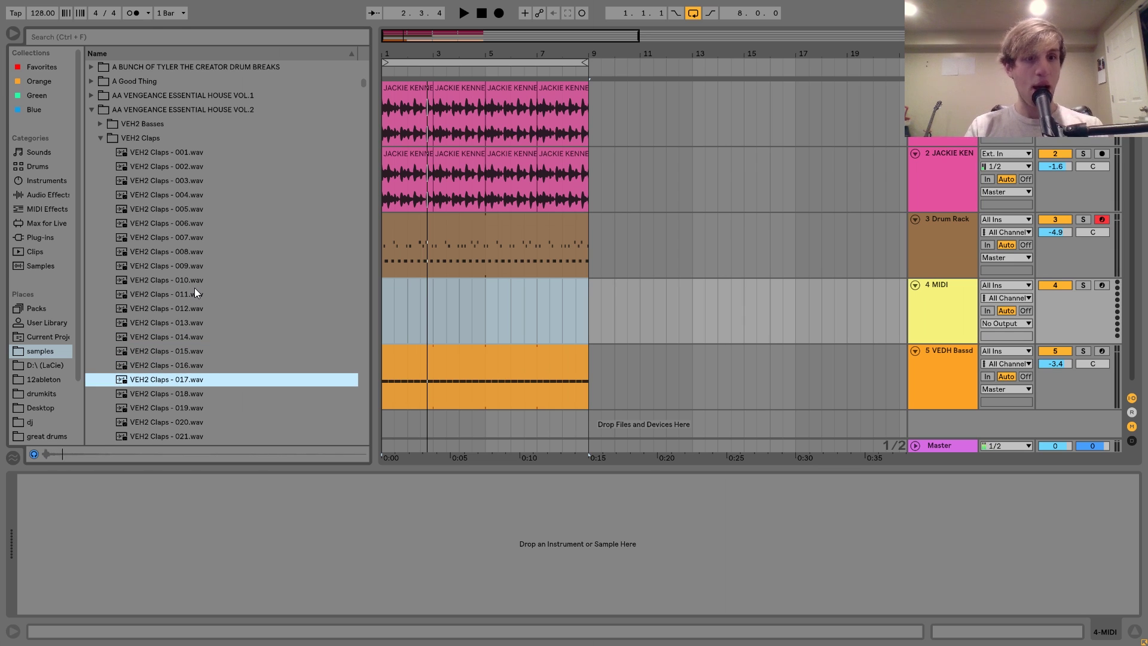
key(Up)
key(Up)
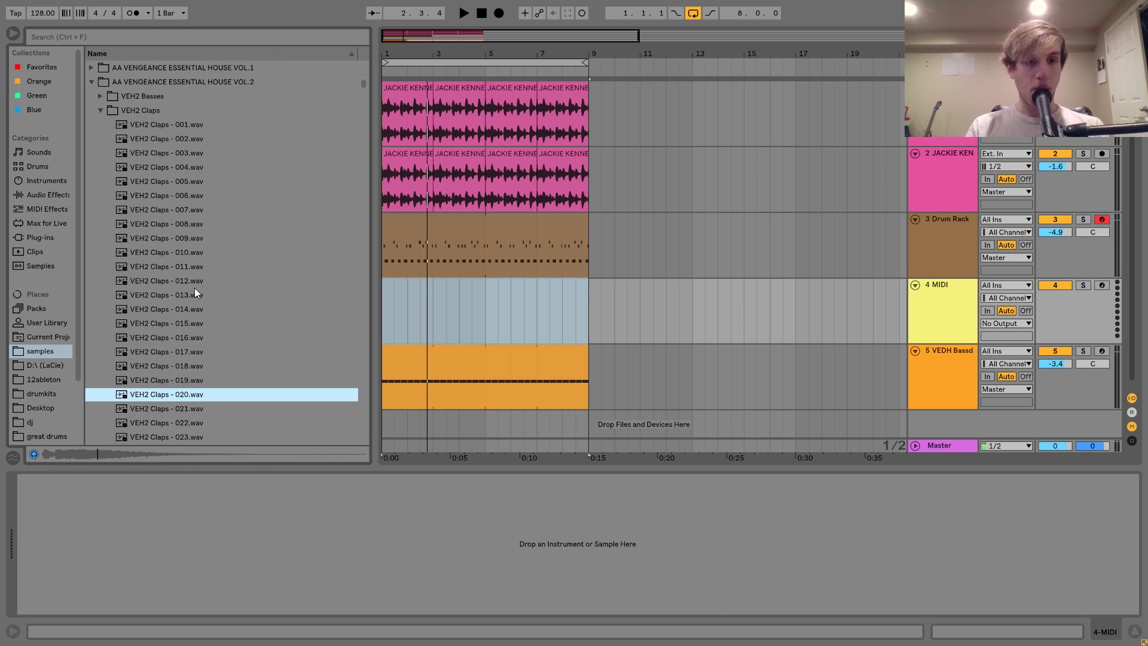
key(Down)
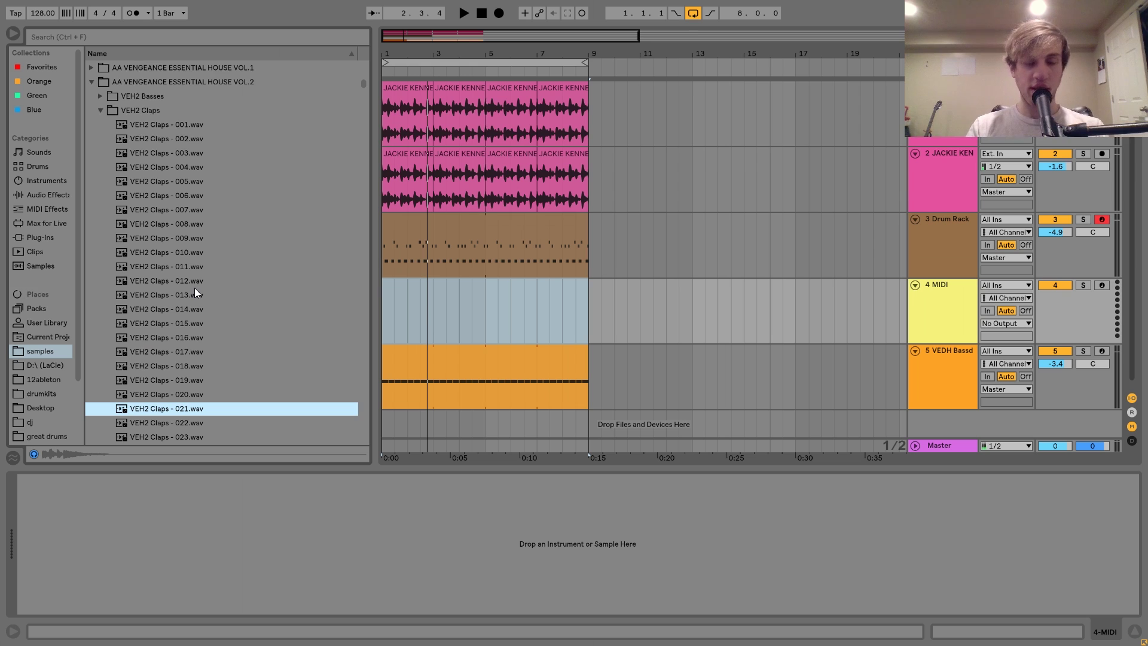
key(Down)
key(Down)
key(Down)
key(Down)
key(Down)
key(Up)
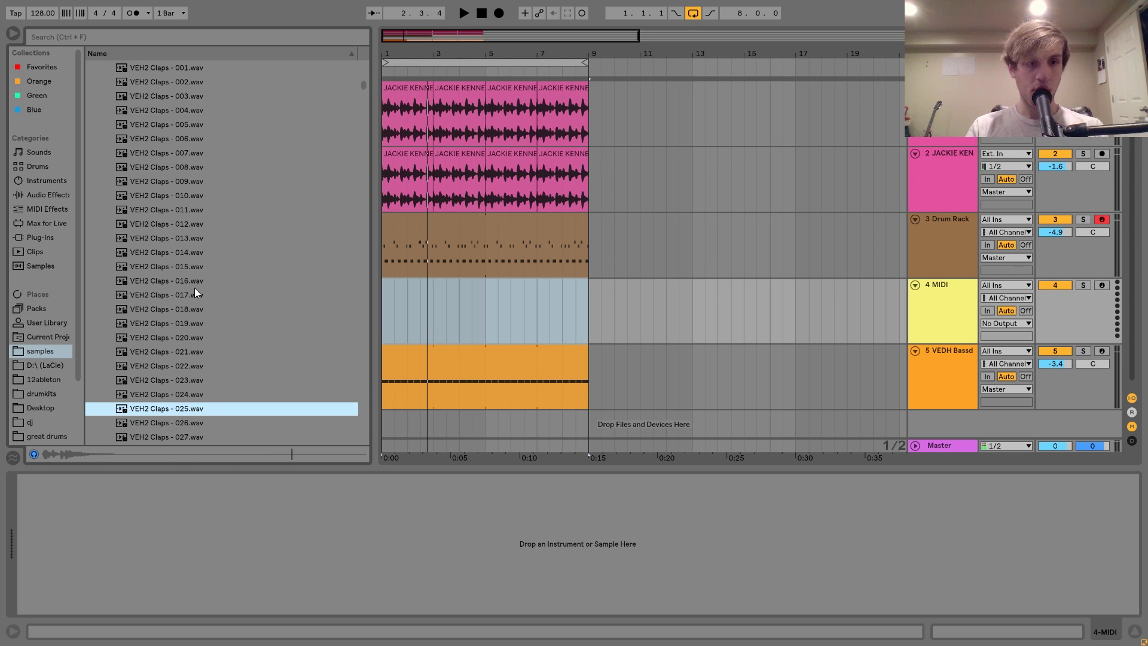
key(Return)
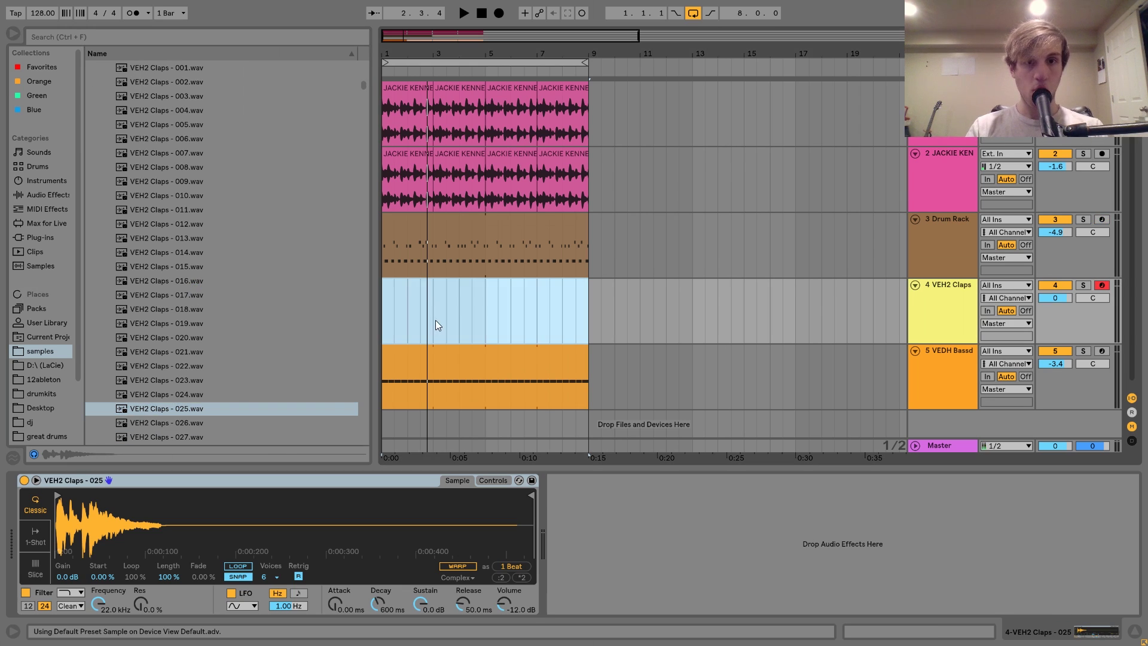
Step: Create a two-bar MIDI clip at bar 1 of the claps track and add a one-beat C3 note at 1.2
drag(436, 321, 386, 312)
key(ctrl+shift+m)
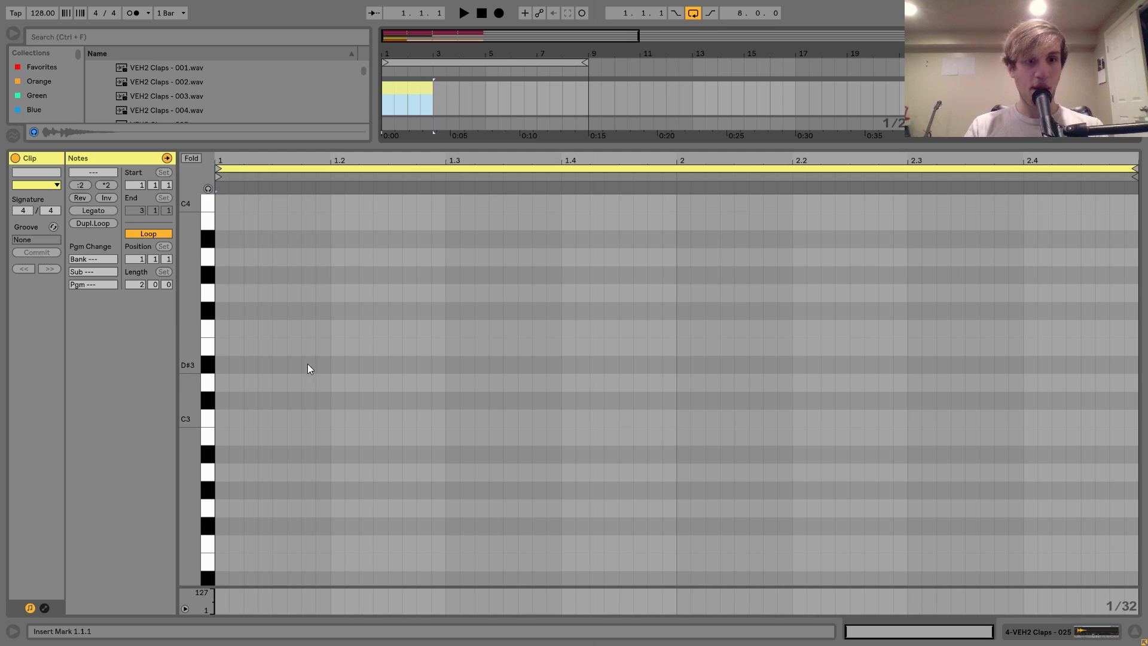
click(344, 418)
double_click(341, 418)
key(shift+Right)
key(shift+Right)
key(shift+Right)
key(shift+Right)
key(shift+Right)
key(shift+Right)
key(shift+Right)
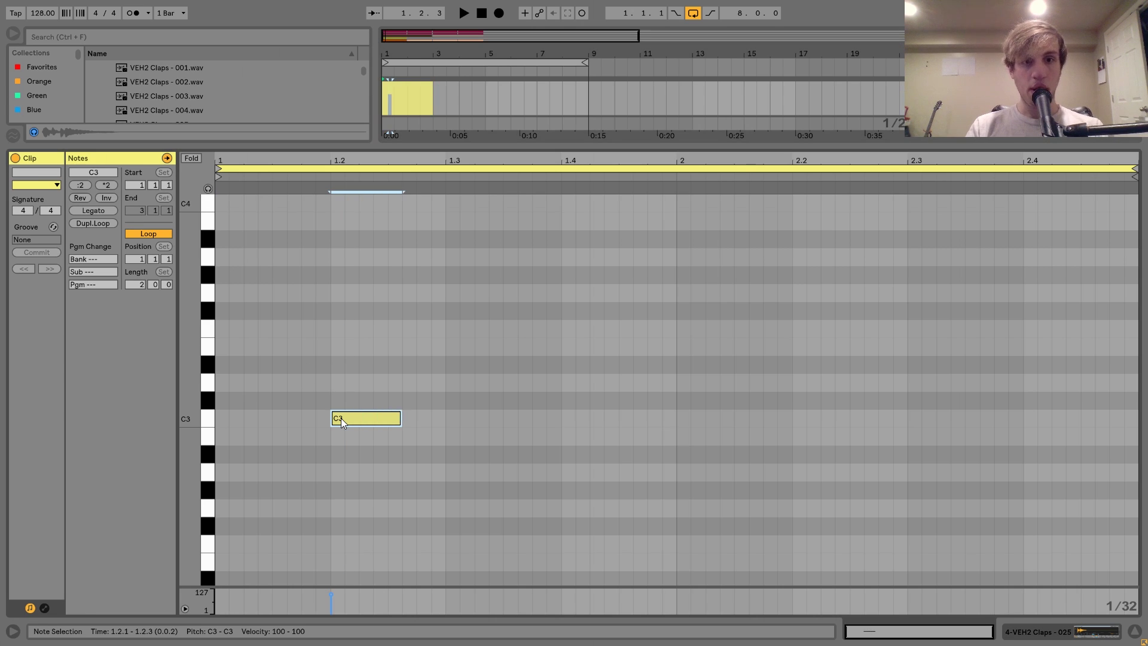
Step: Duplicate the C3 clap note onto 1.4, 2.2 and 2.4 using a two-beat selection
drag(359, 361, 568, 476)
key(ctrl+d)
key(ctrl+d)
key(ctrl+d)
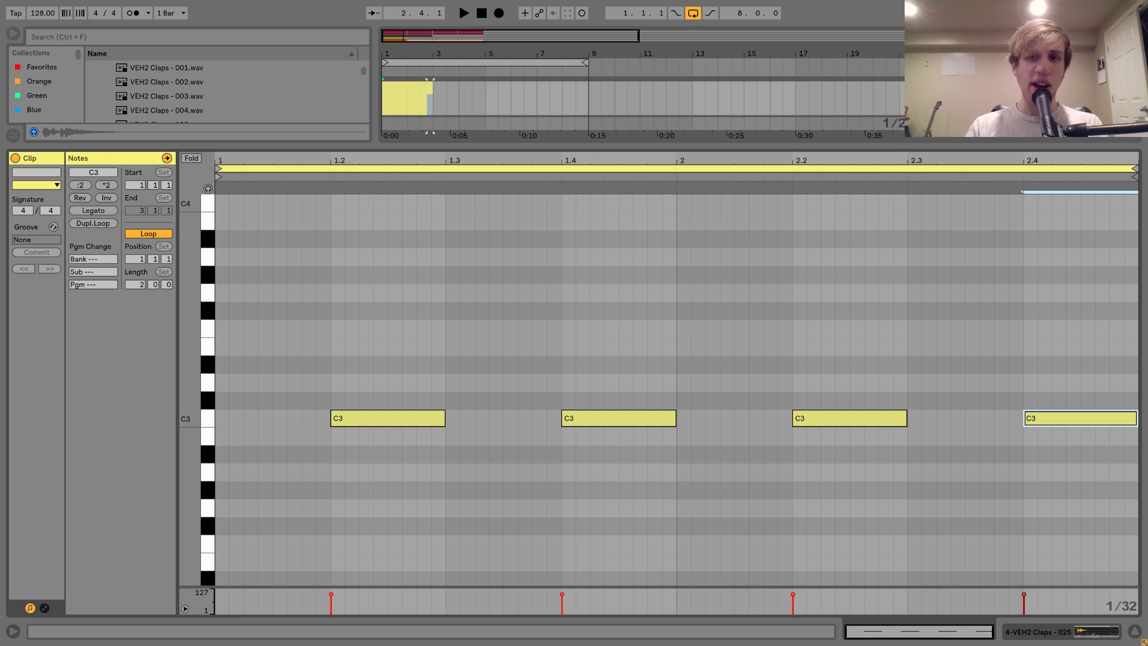
Step: Extend the looped claps clip to bar 9 and set the claps track volume to -5.8 dB during playback
key(shift+Tab)
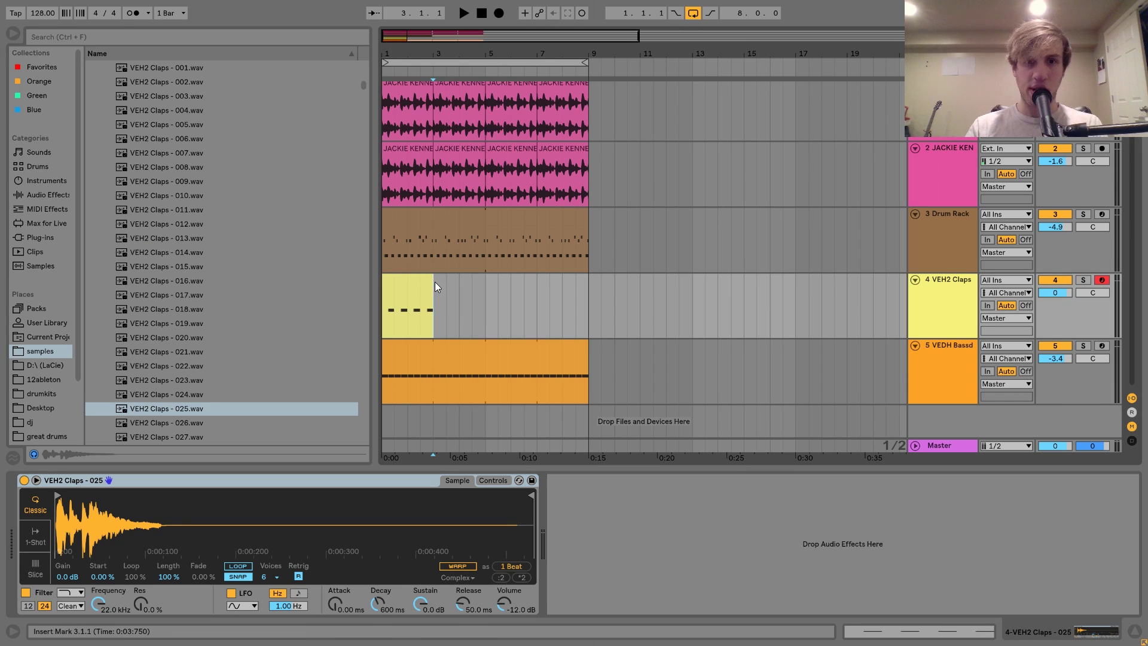
drag(434, 283, 583, 285)
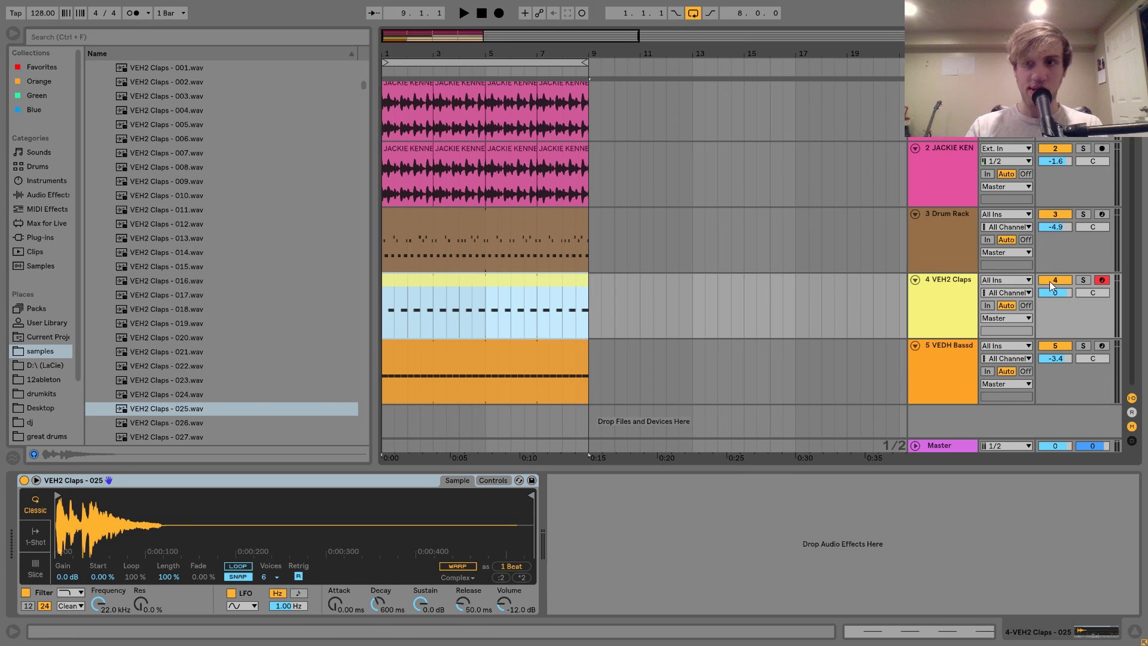
drag(1052, 287, 1054, 297)
key(space)
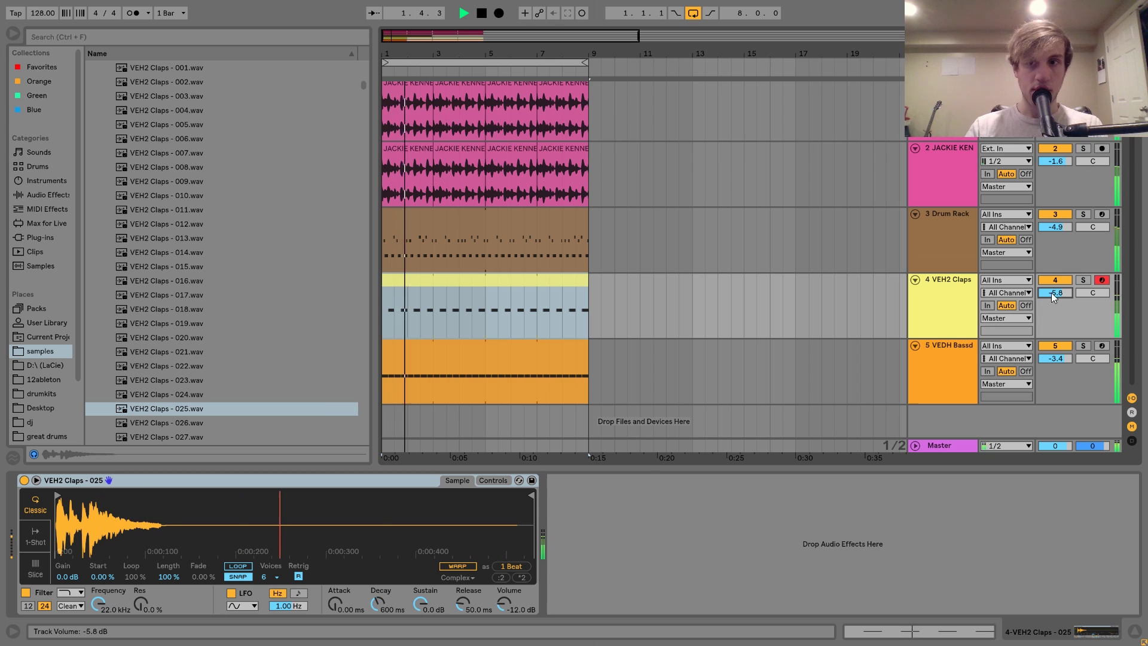
Step: Fold the VEH2 Claps and Drum Rack tracks in the arrangement and stop playback
click(954, 292)
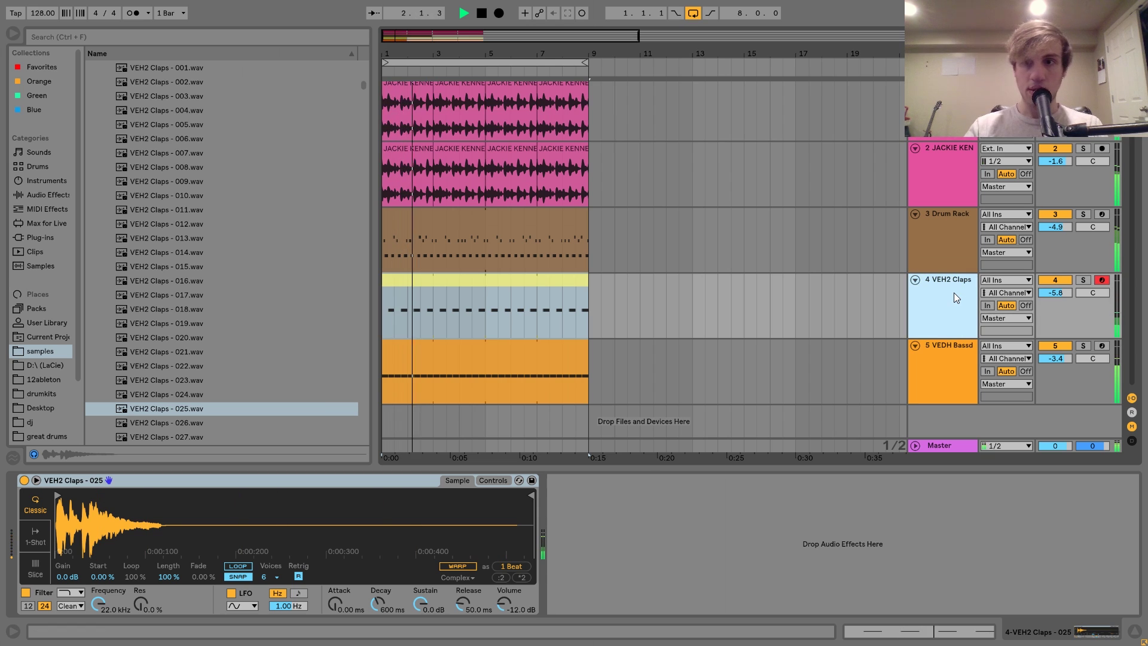
click(914, 280)
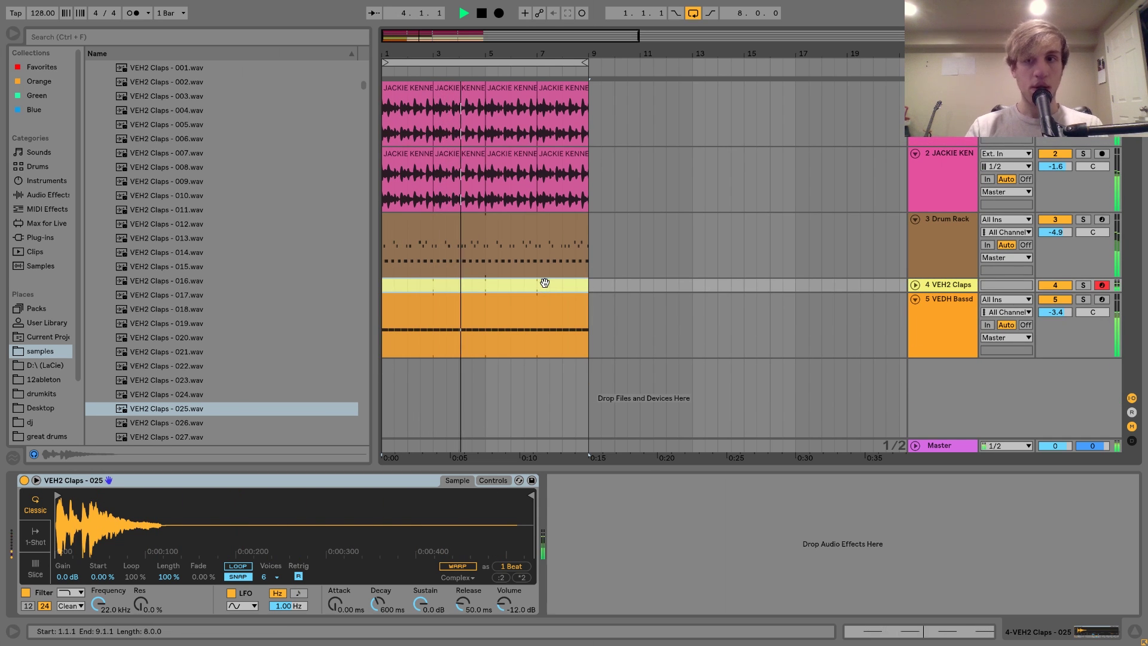
click(915, 219)
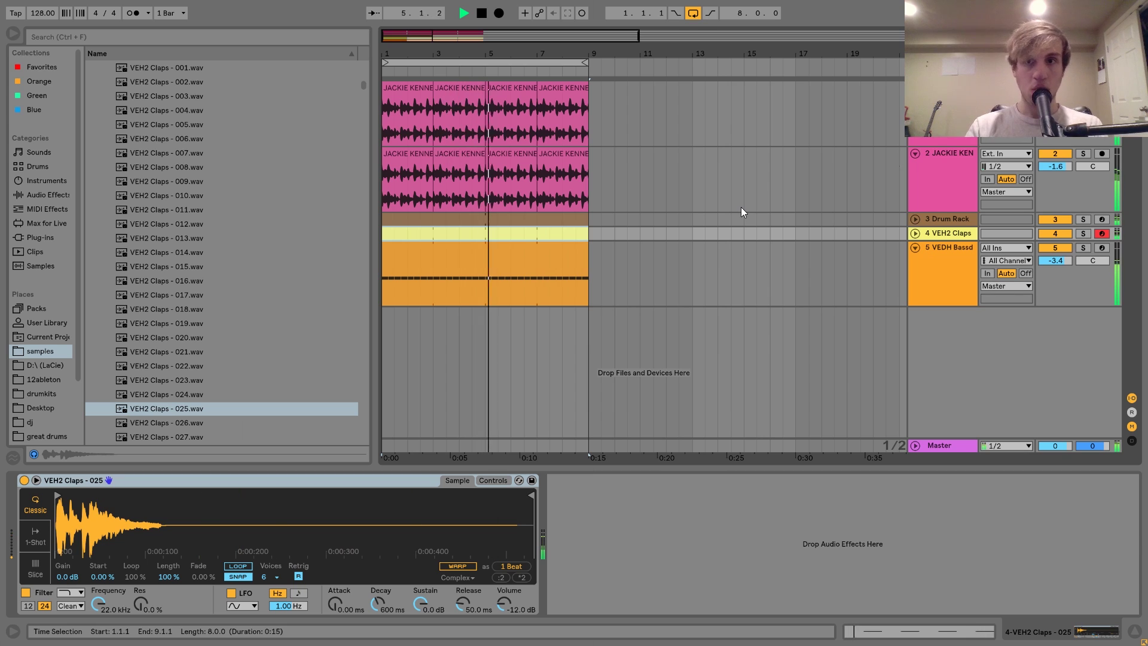
click(948, 231)
key(space)
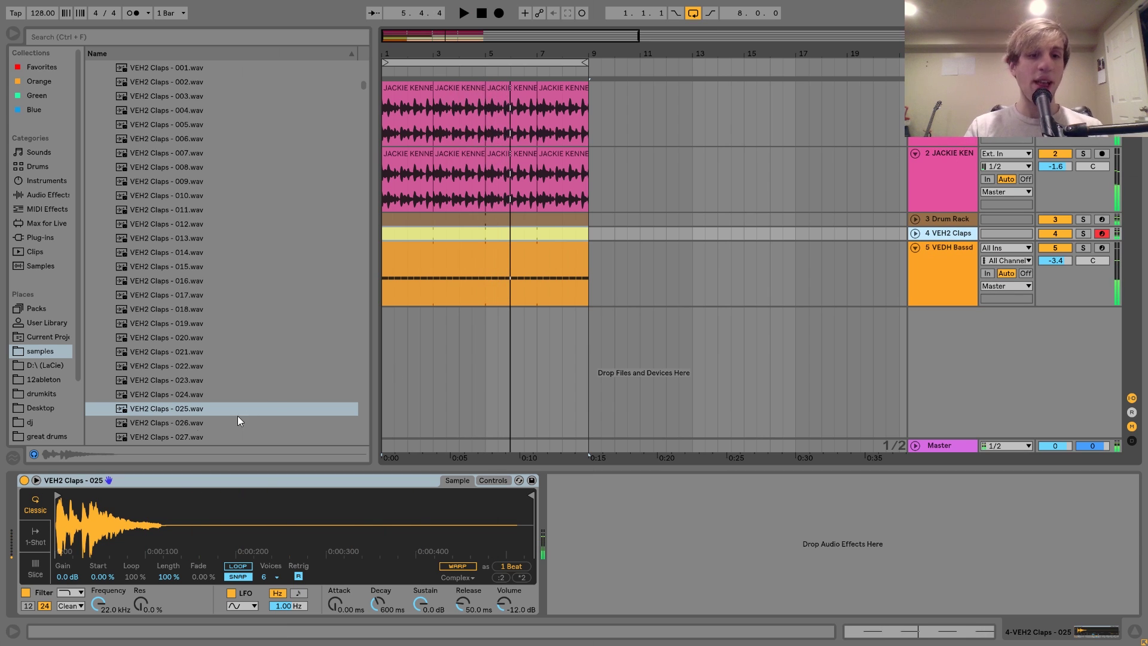
Step: Audition further VEH2 Claps samples, replace the claps track's sample with VEH2 Claps - 031 and play it in the loop
key(Down)
key(Down)
key(Down)
key(Down)
key(Down)
key(Down)
key(Down)
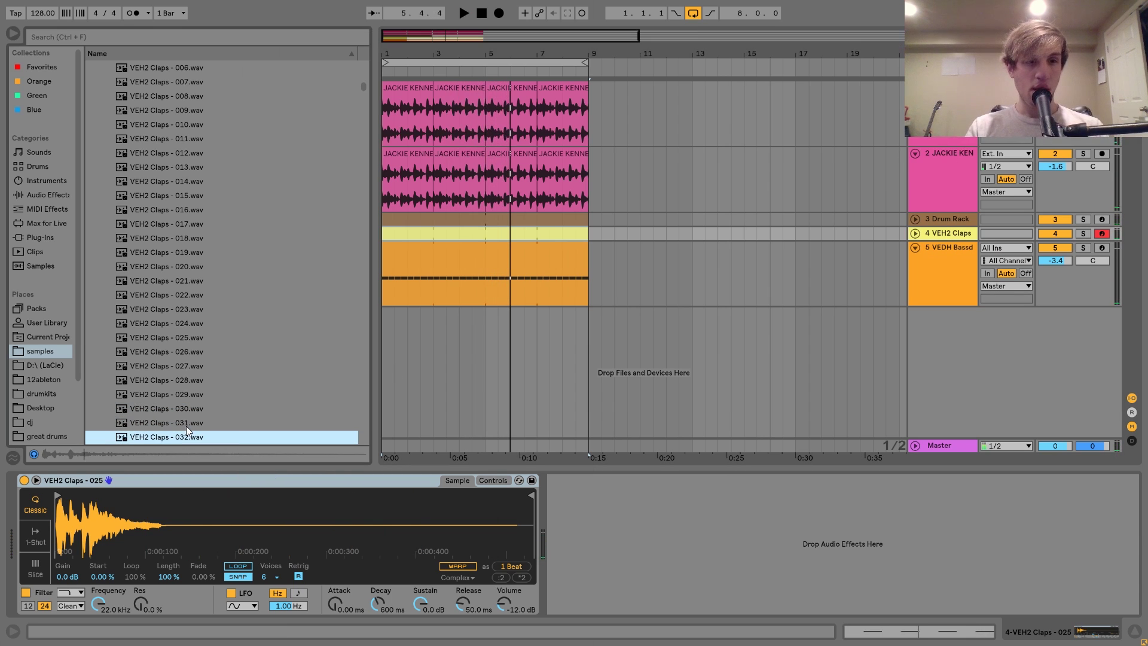
key(Up)
key(Return)
key(space)
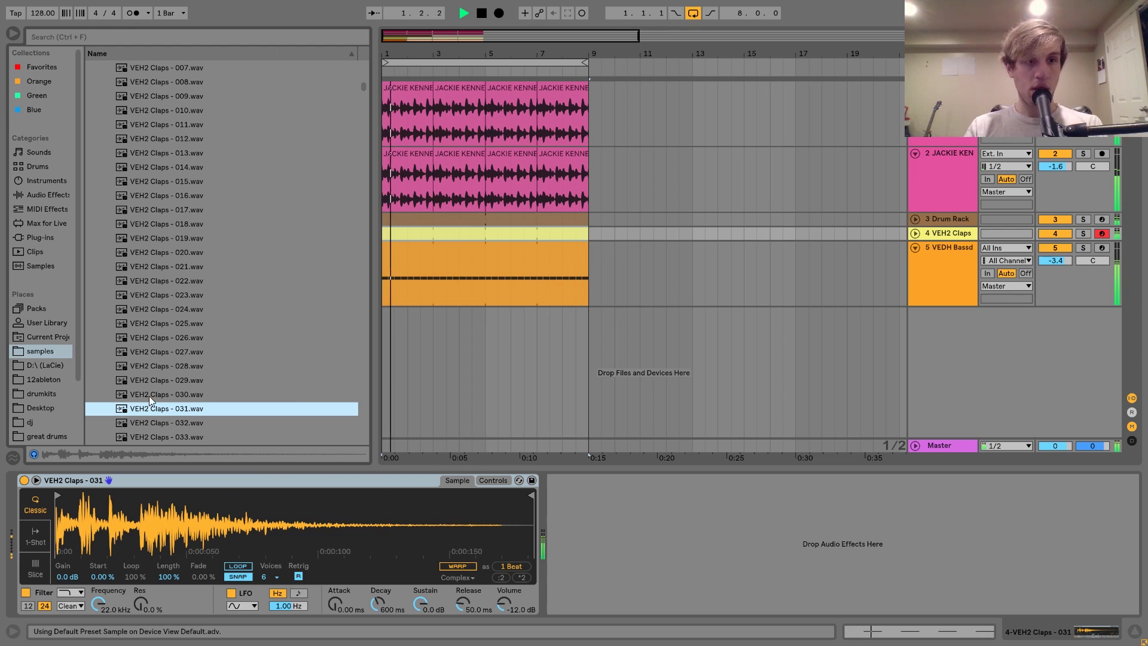
key(space)
Step: Audition further VEH2 Claps samples, replace the claps track's sample with VEH2 Claps - 039 and play it briefly in the loop
key(Down)
key(Down)
key(Down)
key(Down)
key(Down)
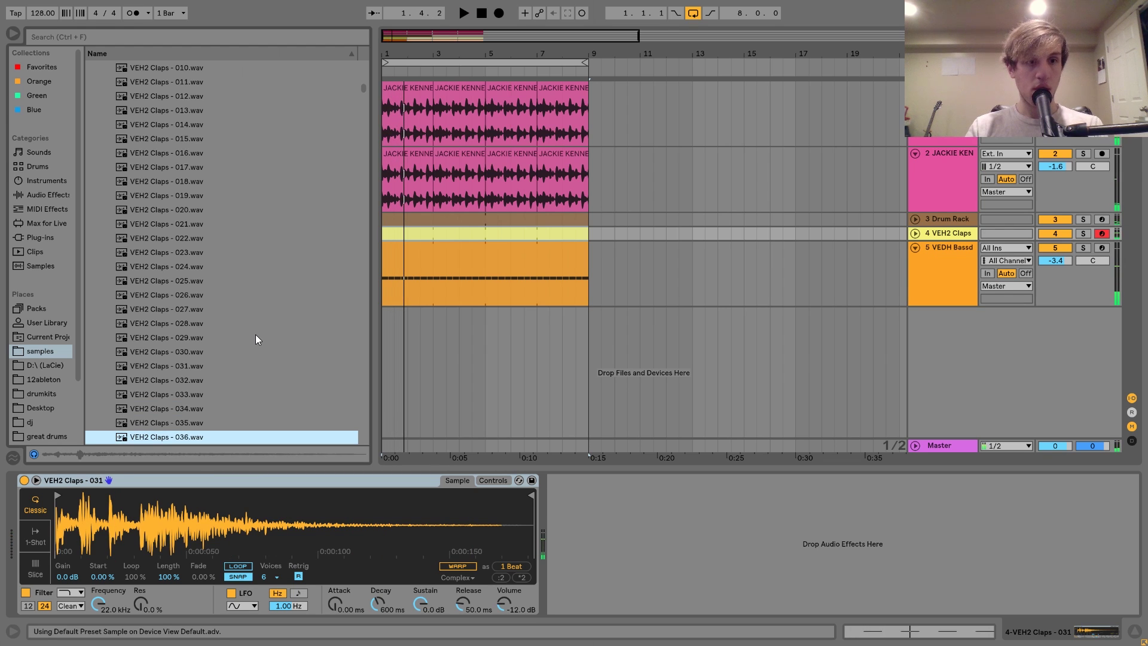
key(Down)
key(Down)
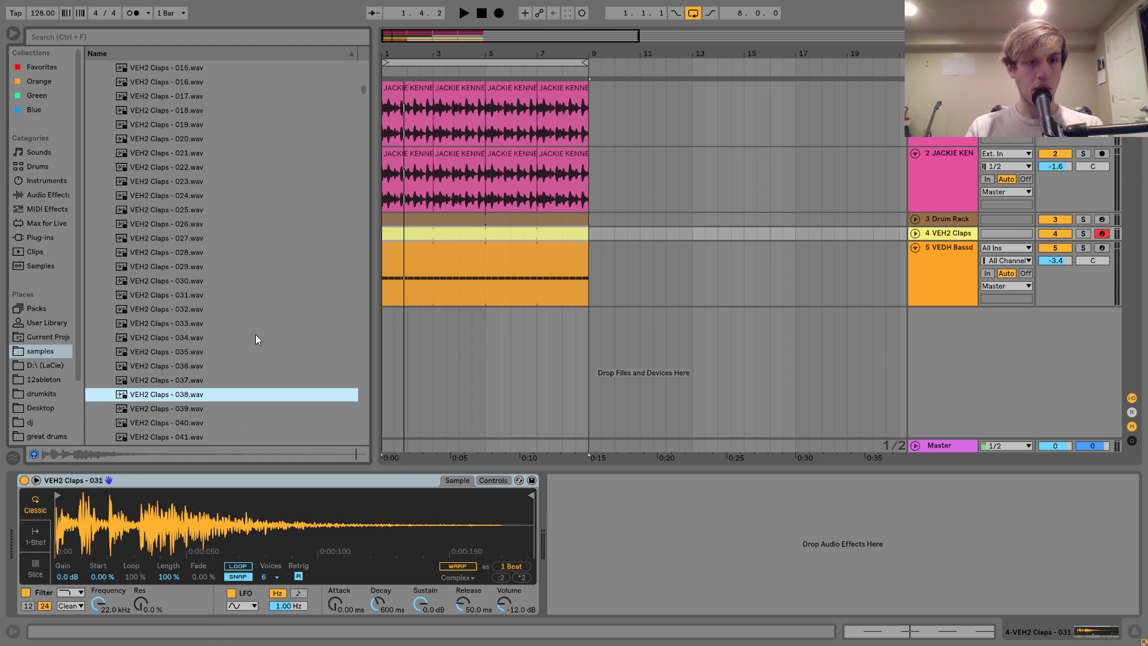
key(Down)
key(Return)
key(space)
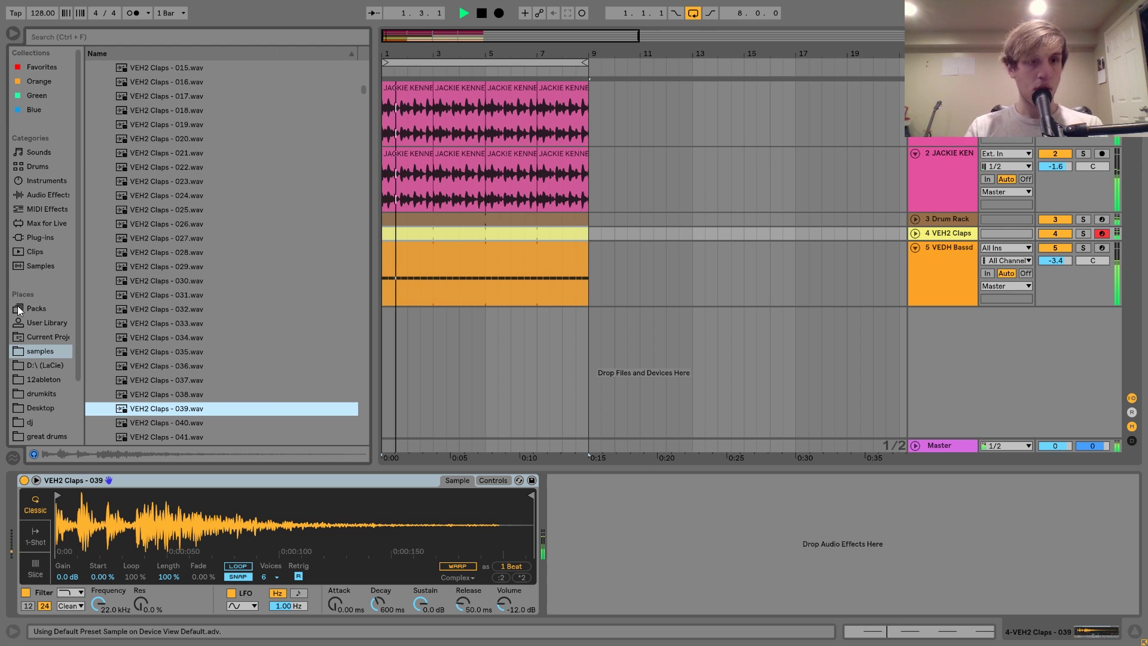
key(space)
Step: Expand the Samples folder of the Core Library pack in the browser
click(36, 309)
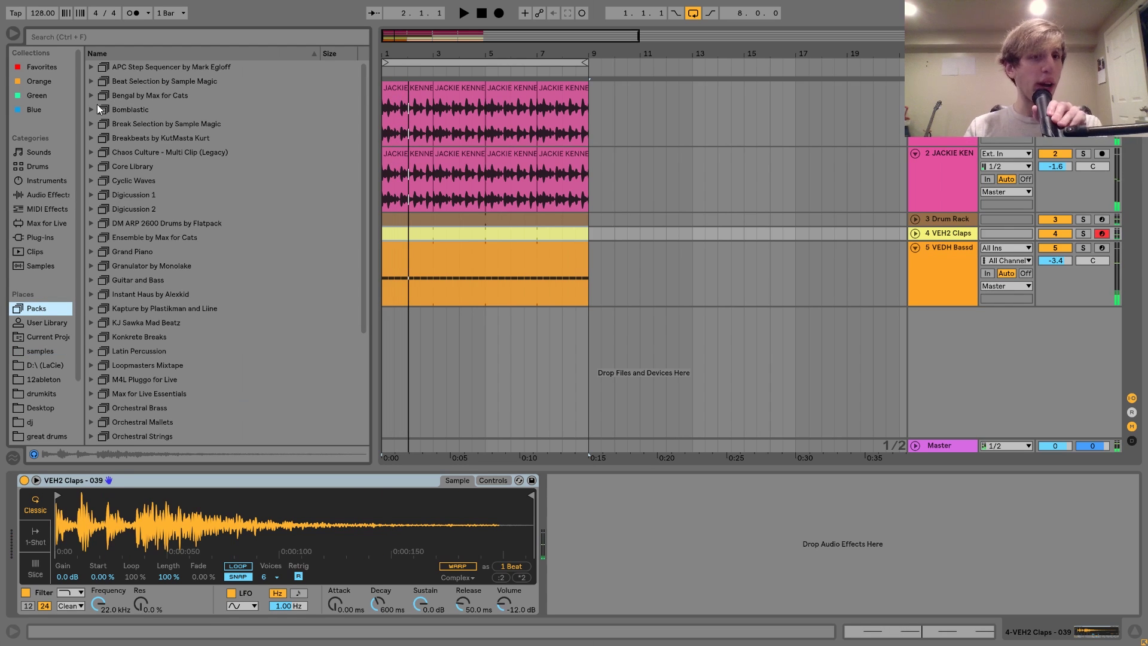
scroll(94, 139, down, 3)
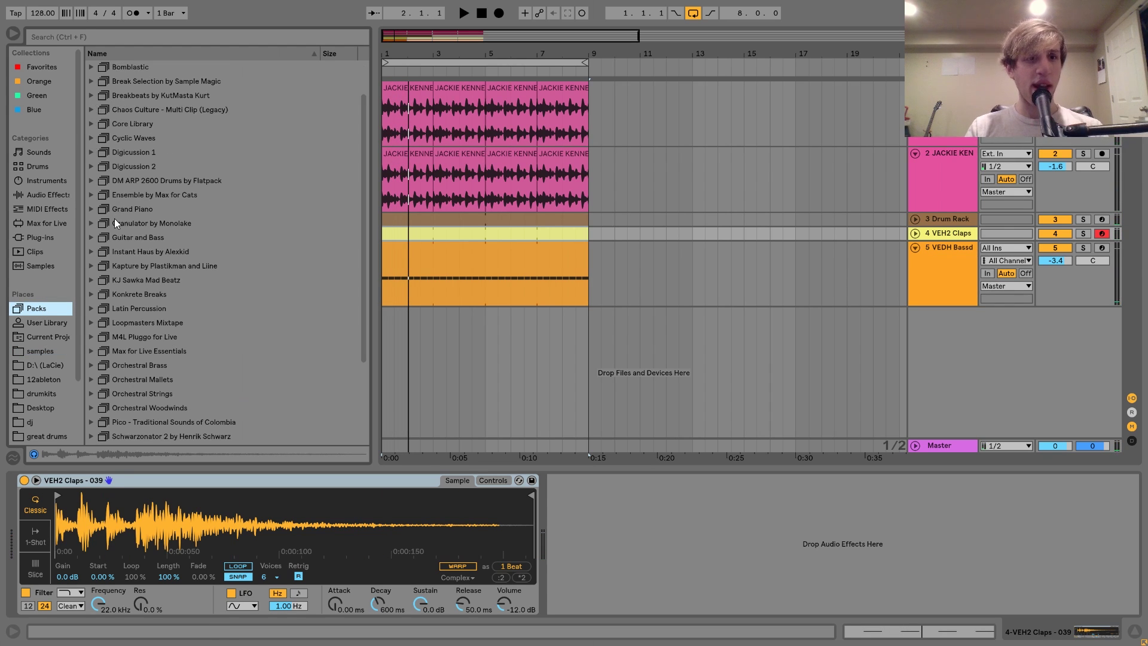
click(92, 124)
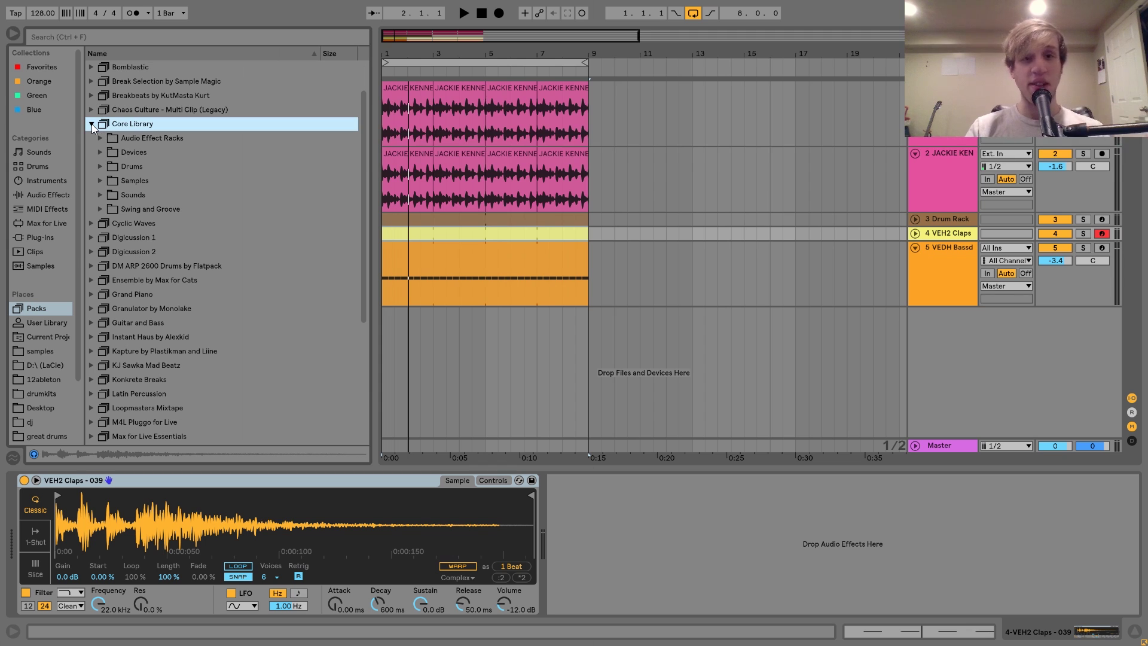
click(157, 154)
key(Down)
key(Down)
key(Right)
key(Down)
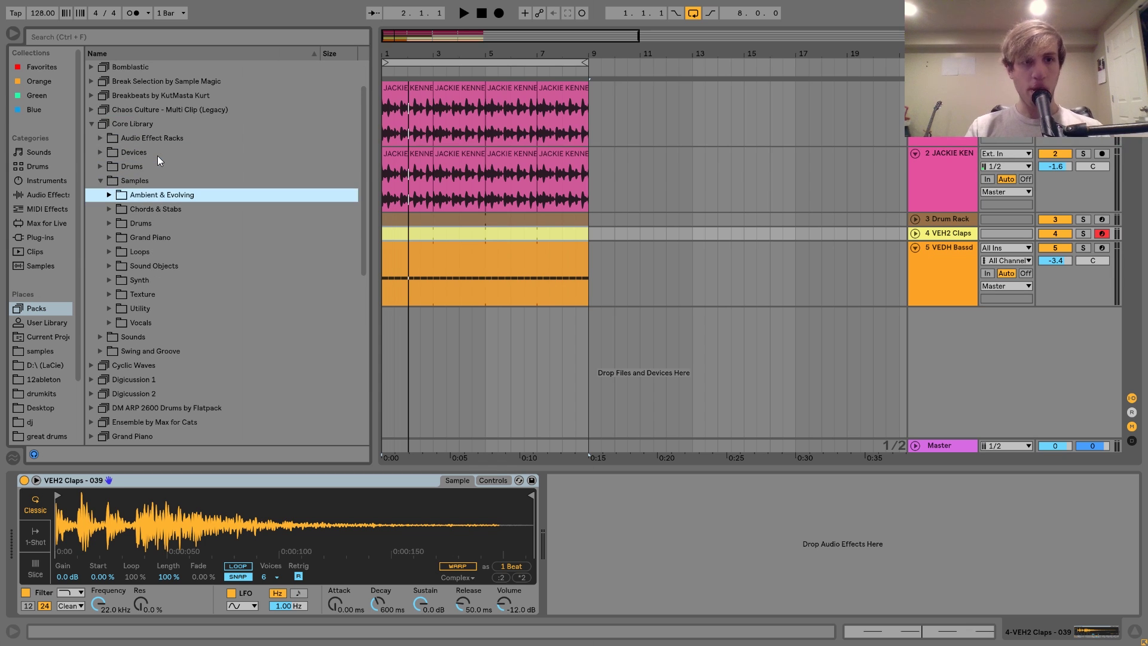
Step: Expand the Clap folder inside the Core Library's Drums samples and preview Clap 8xPeople.wav
key(Down)
key(Down)
key(Right)
key(Down)
key(Down)
key(Down)
key(Right)
key(Down)
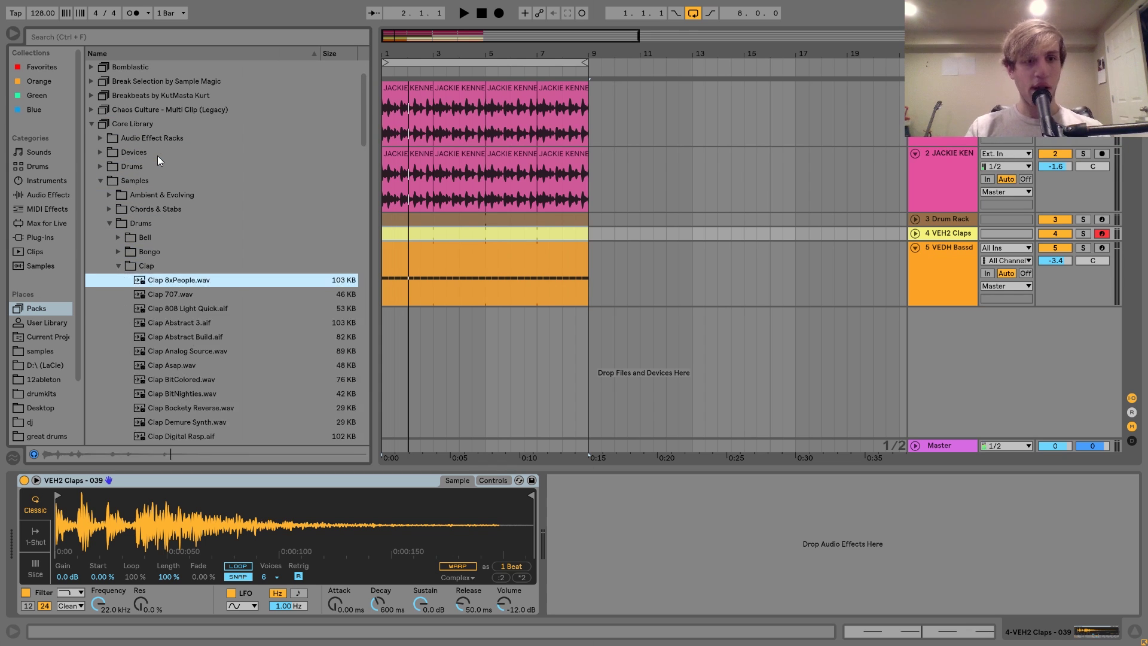
Step: Replace the claps track's sample with Clap 707.wav and play it in the loop
key(Down)
key(Down)
key(Up)
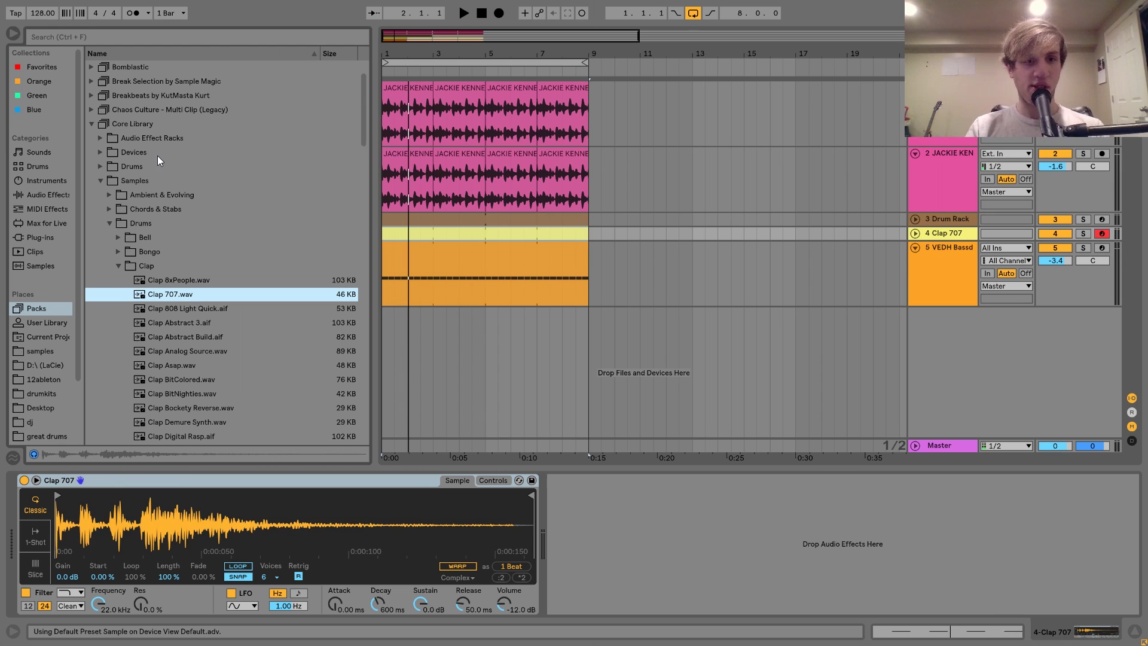
key(space)
Step: Replace the claps track's sample with Clap-909.aif and play it in the loop
scroll(159, 169, down, 20)
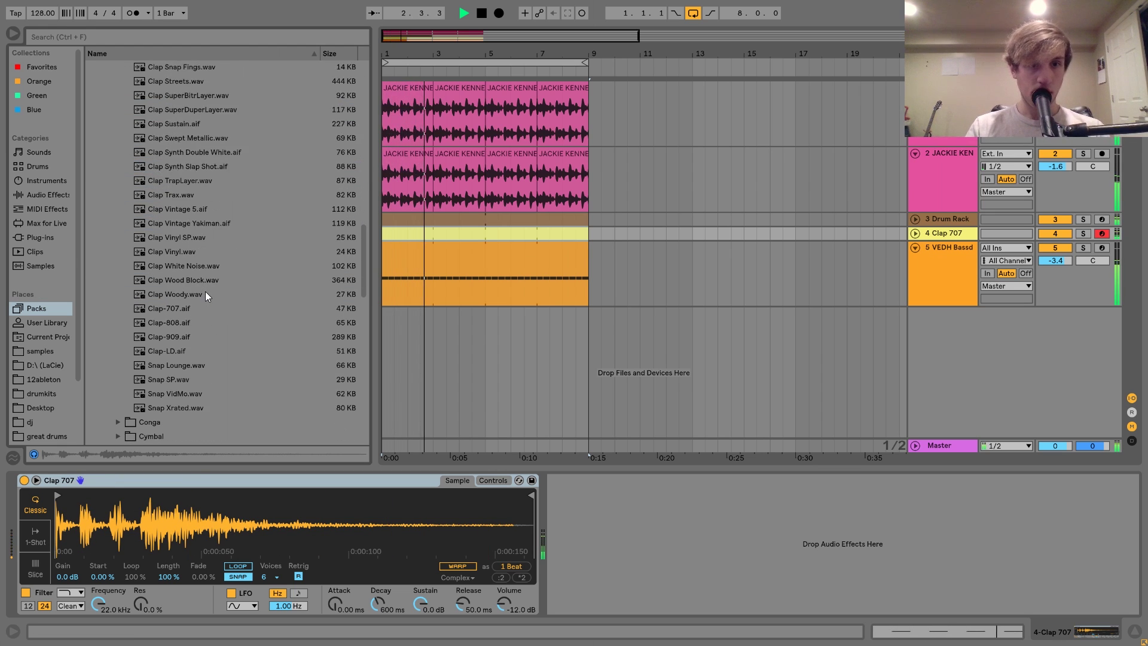
scroll(206, 295, down, 3)
key(space)
click(177, 309)
double_click(177, 310)
key(space)
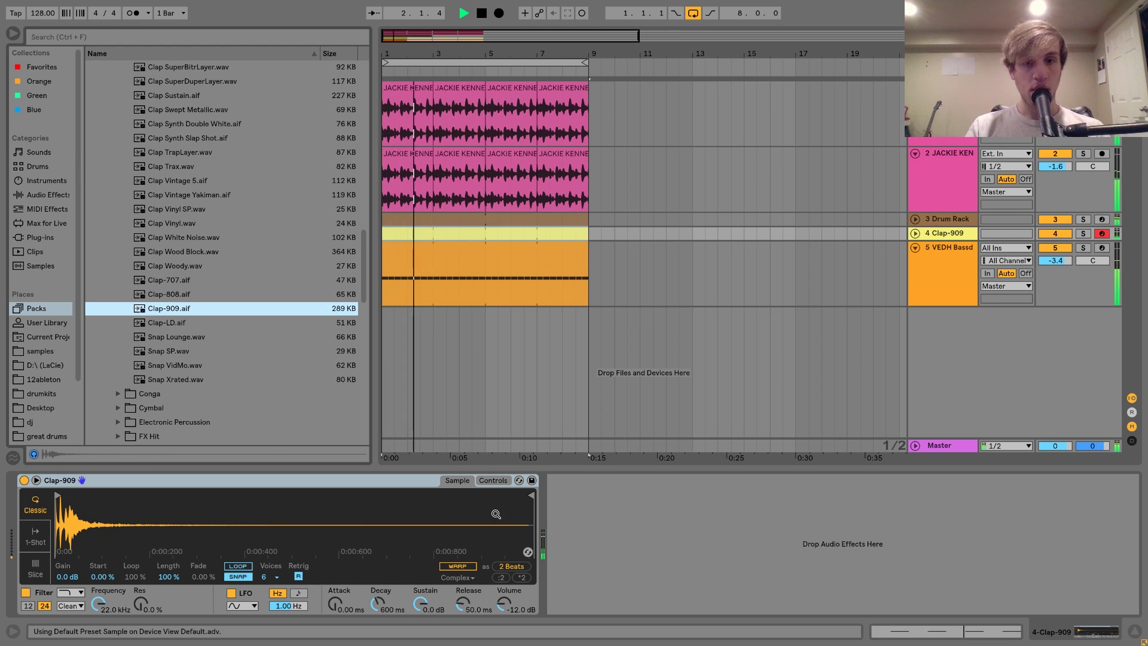
Step: Unfold the Clap-909 track, raise its volume to -2.5 dB during playback and stop the loop
click(916, 234)
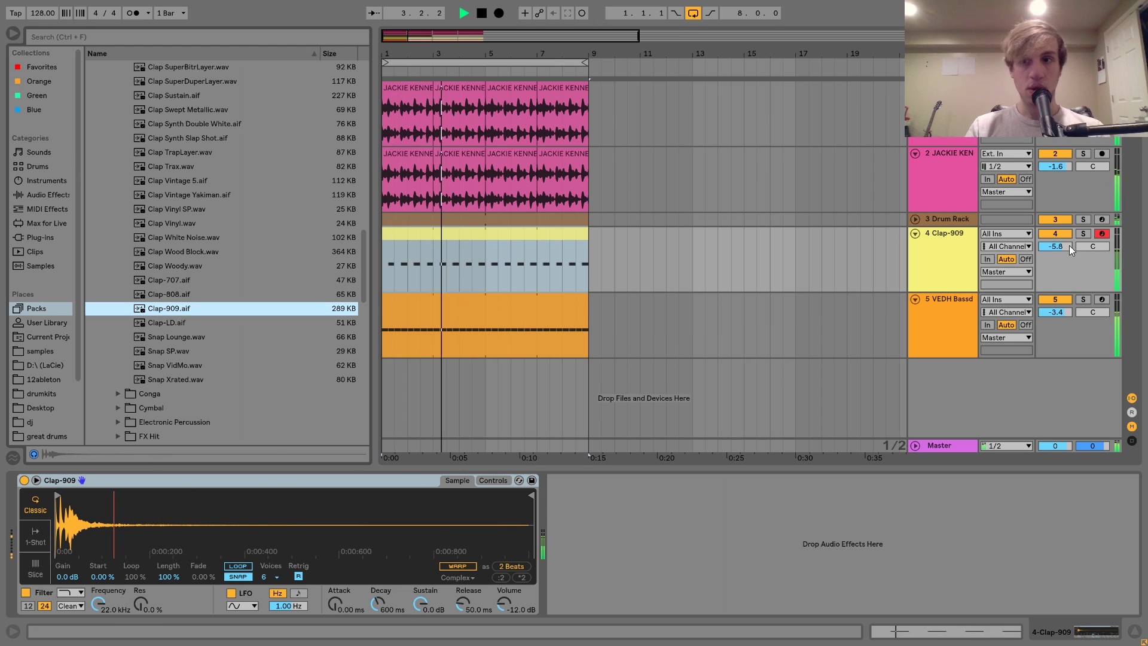
mouse_move(1069, 245)
mouse_down()
mouse_move(1055, 257)
mouse_move(1055, 247)
mouse_up()
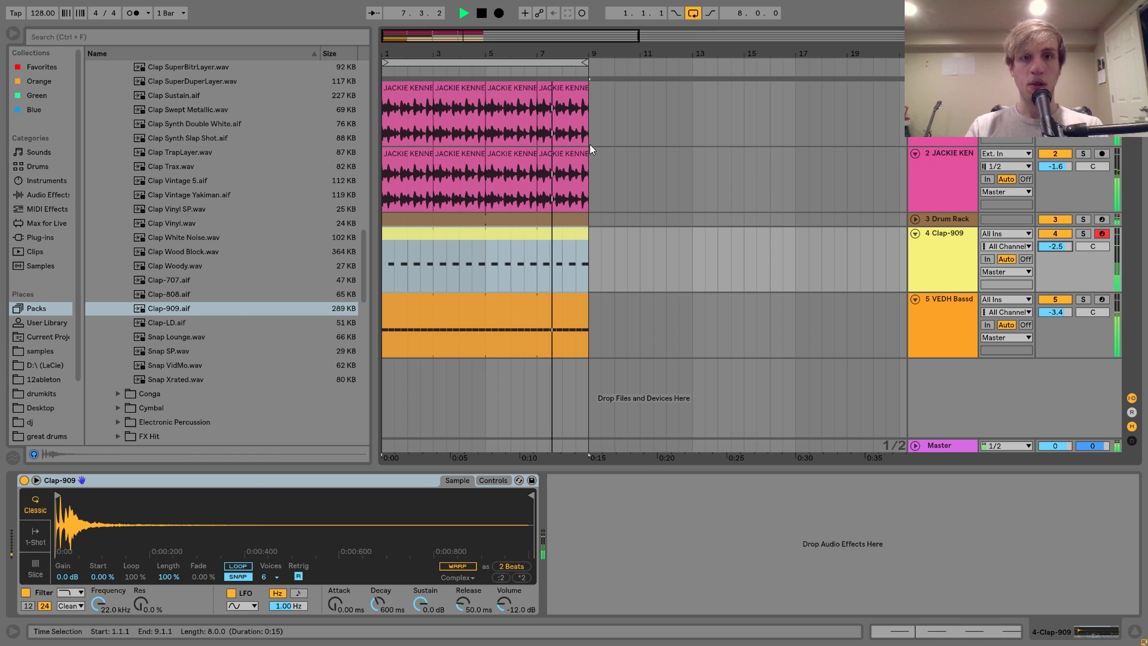
key(space)
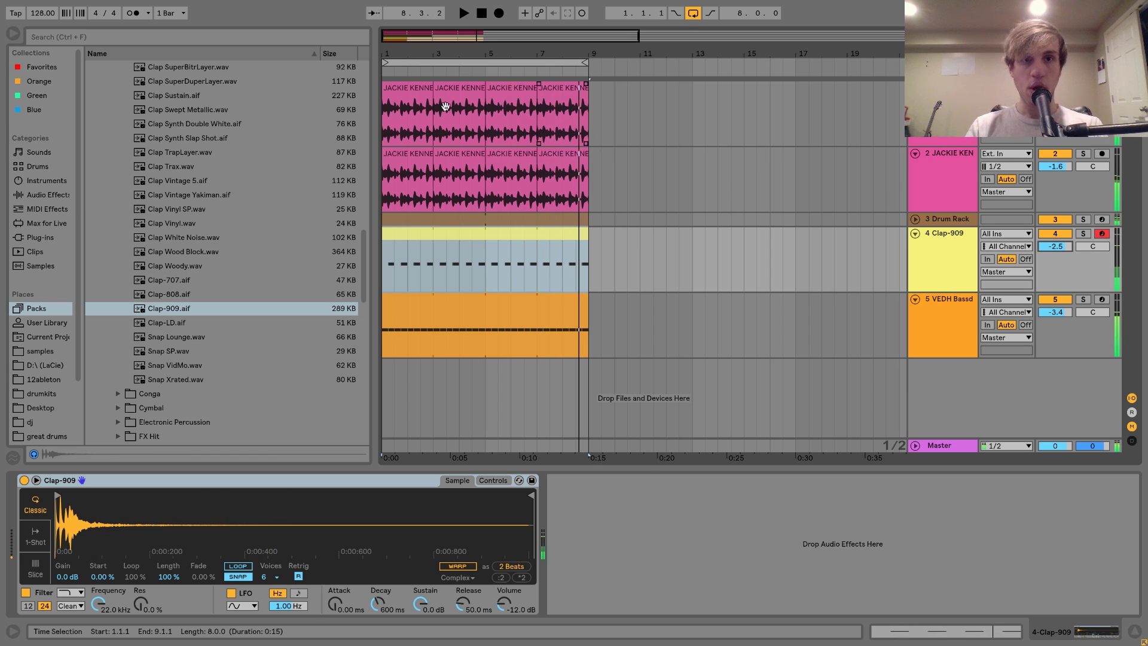
Step: Open the first main sample clip's waveform and remove its warp marker at 2.2
double_click(446, 107)
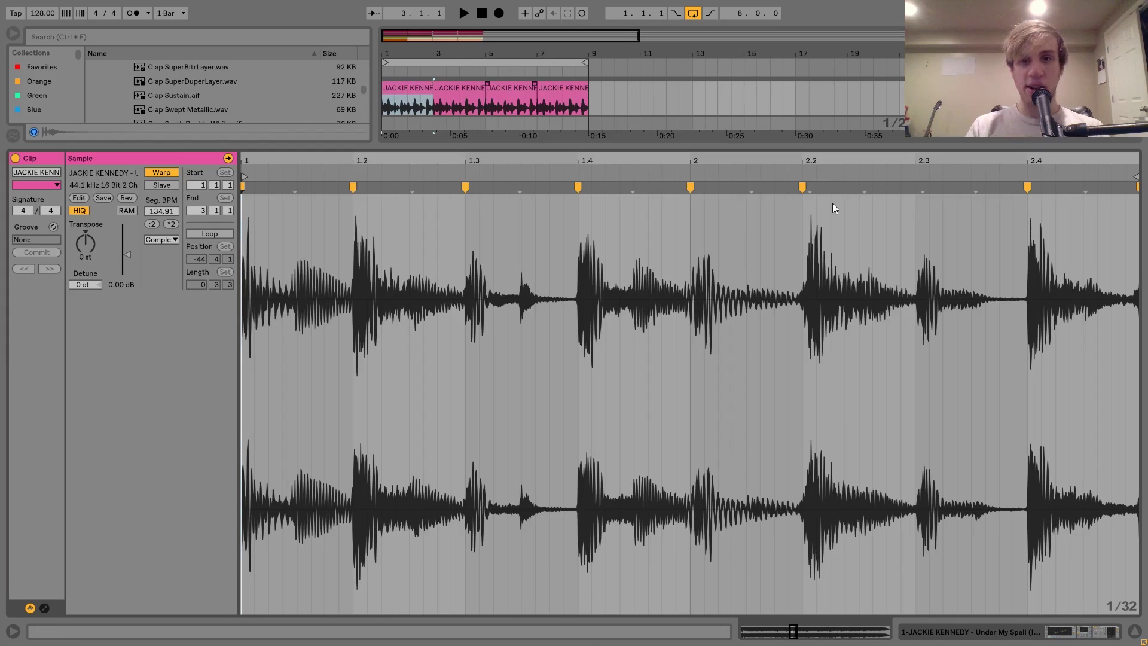
double_click(801, 187)
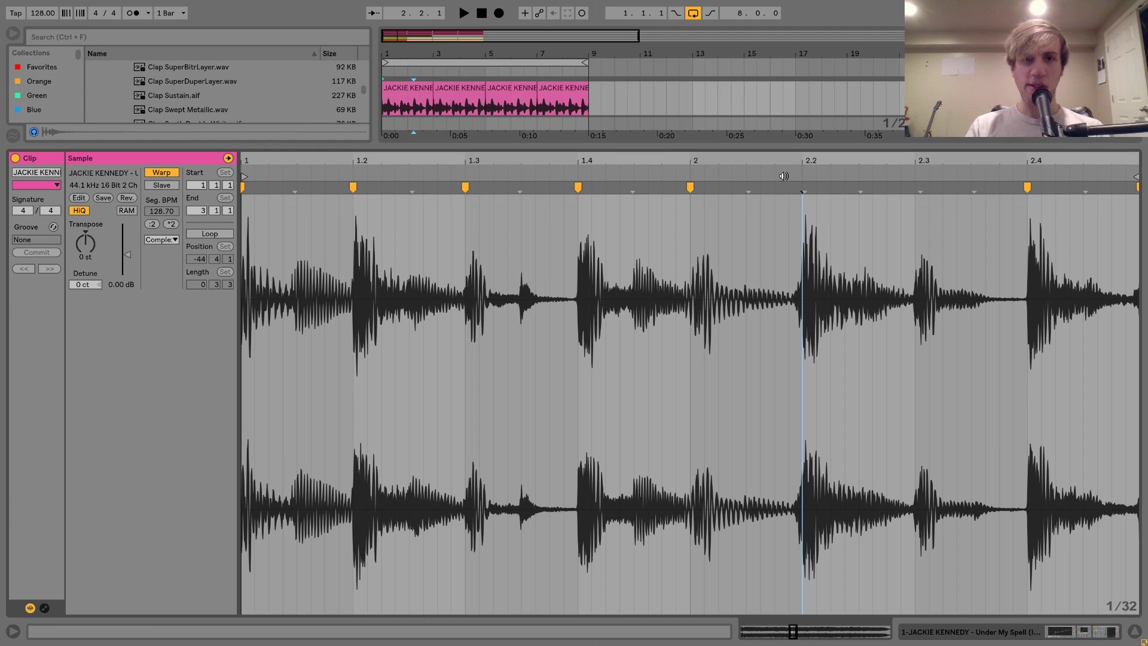
click(417, 87)
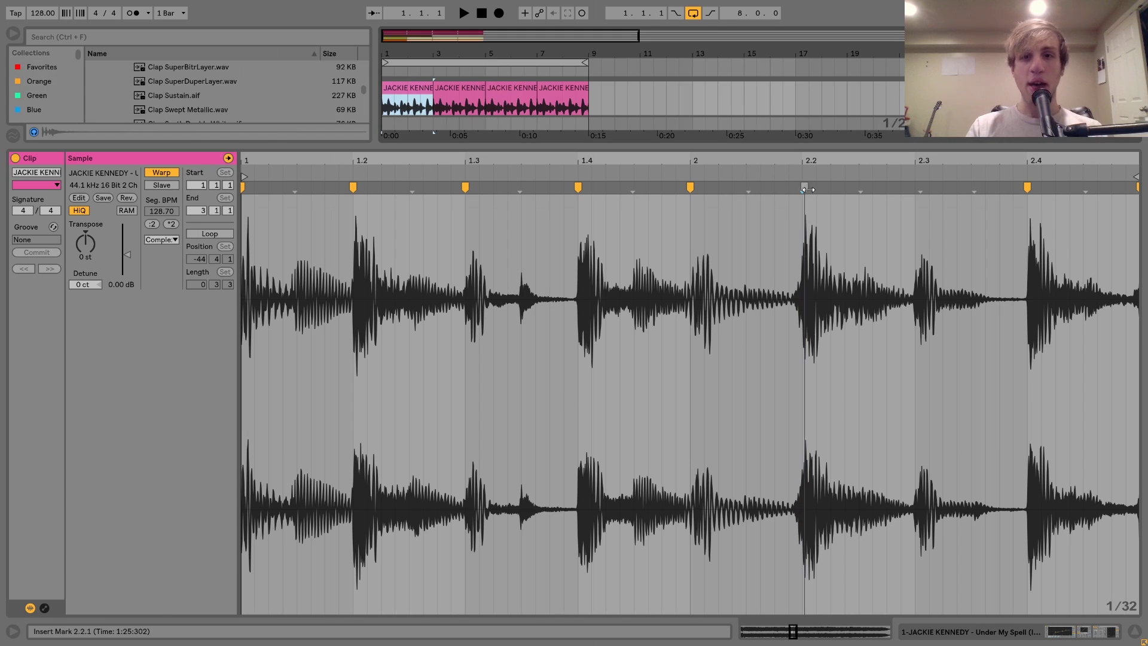
click(412, 89)
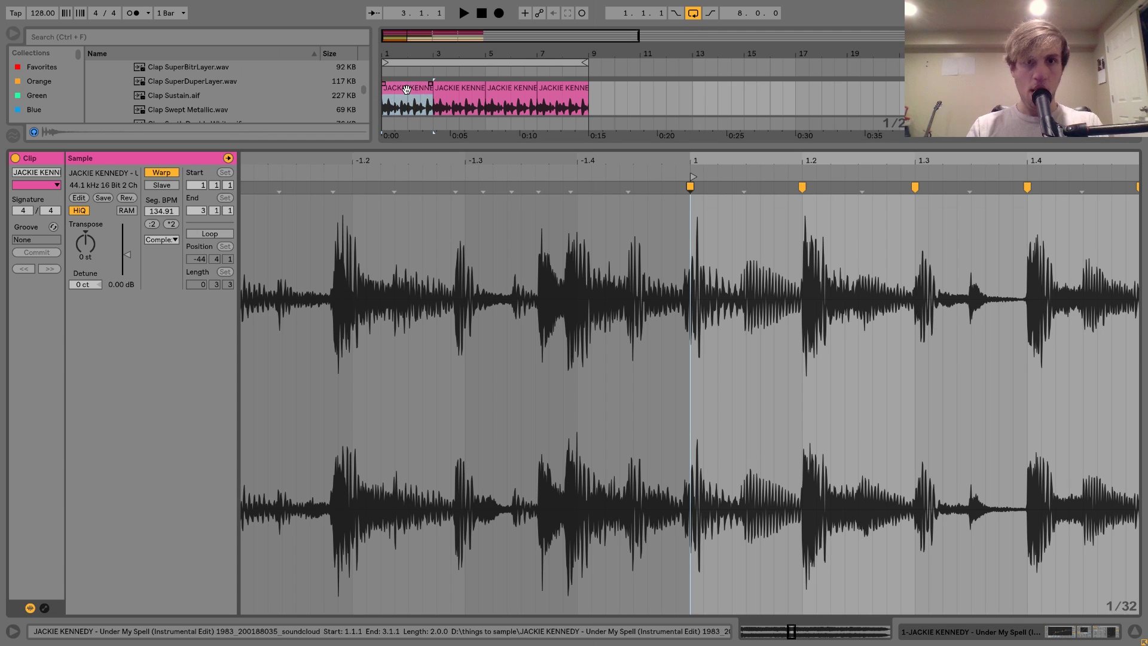
click(407, 89)
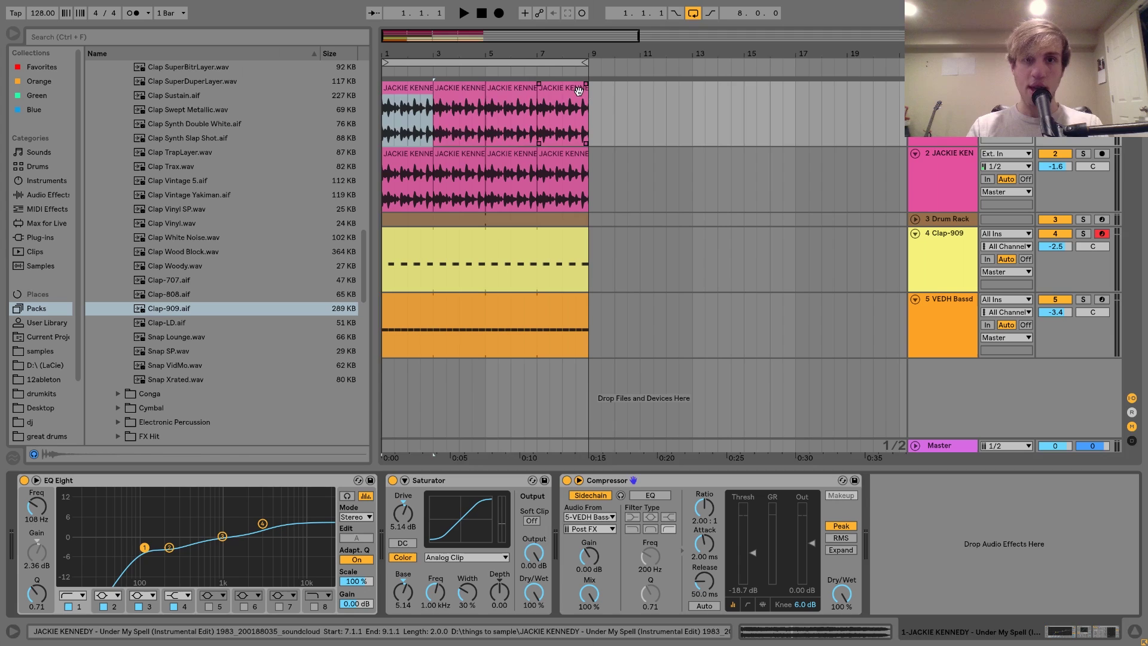
Step: Rename the five tracks in order as Main Samples, Bass, Hihats, Clap and Kik, and play the loop briefly
click(396, 89)
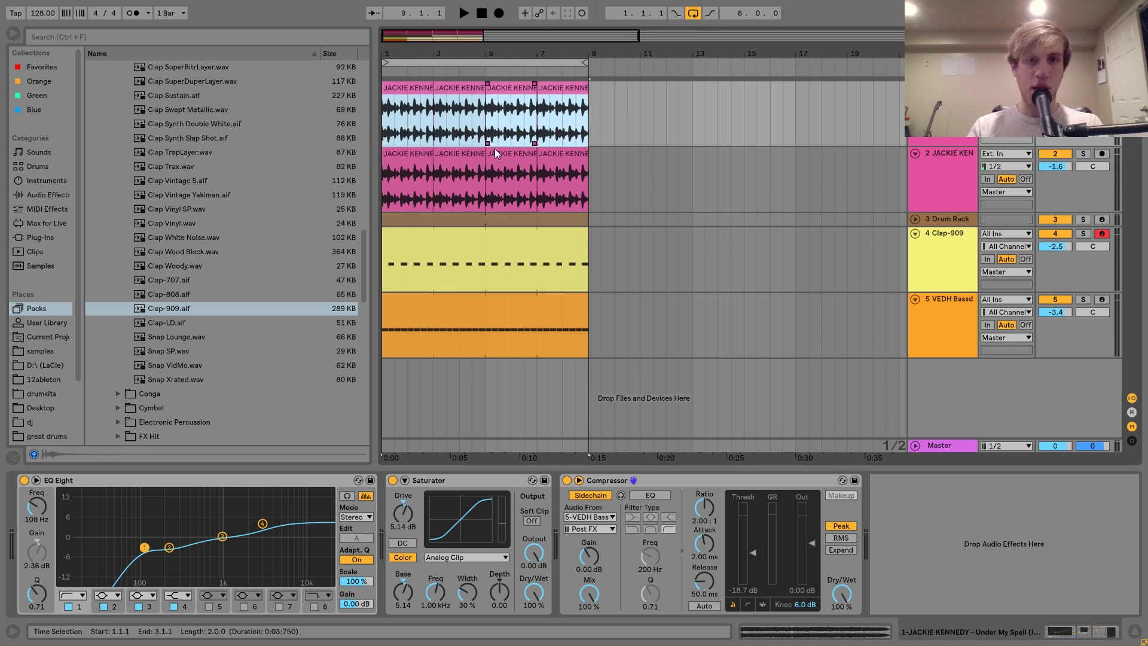
click(395, 155)
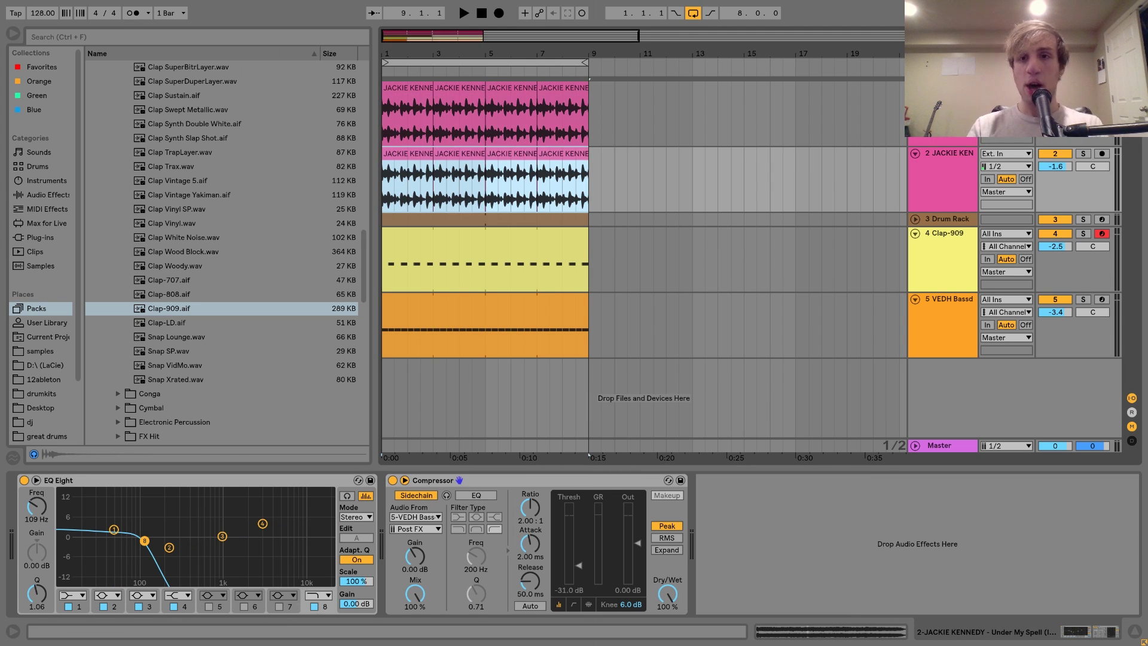
click(943, 108)
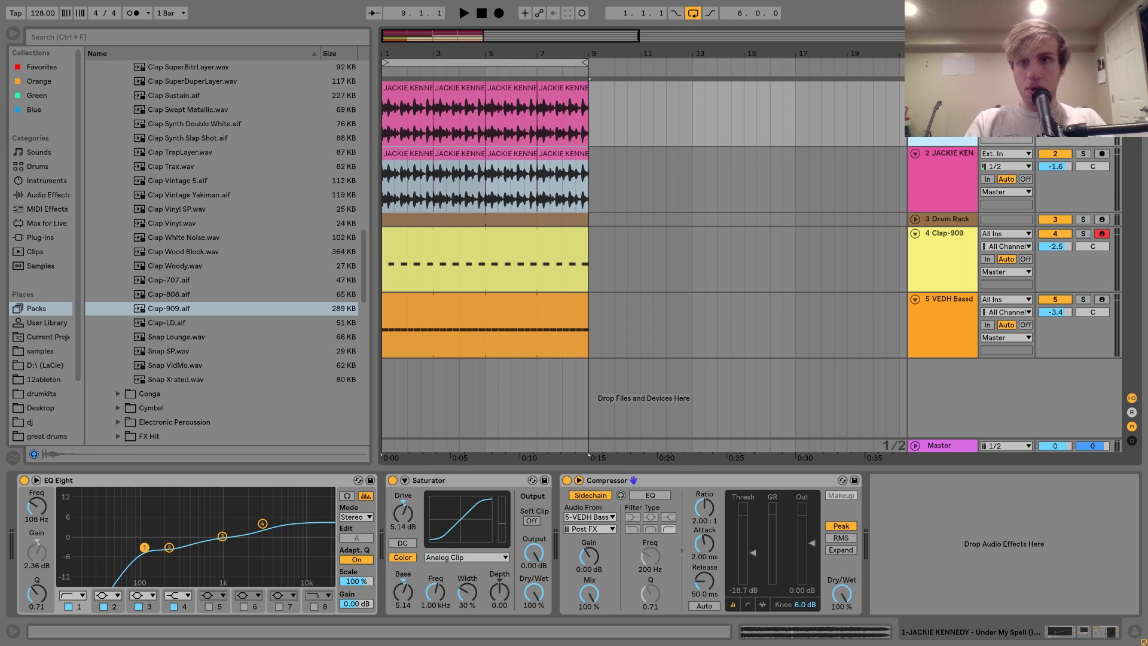
key(Down)
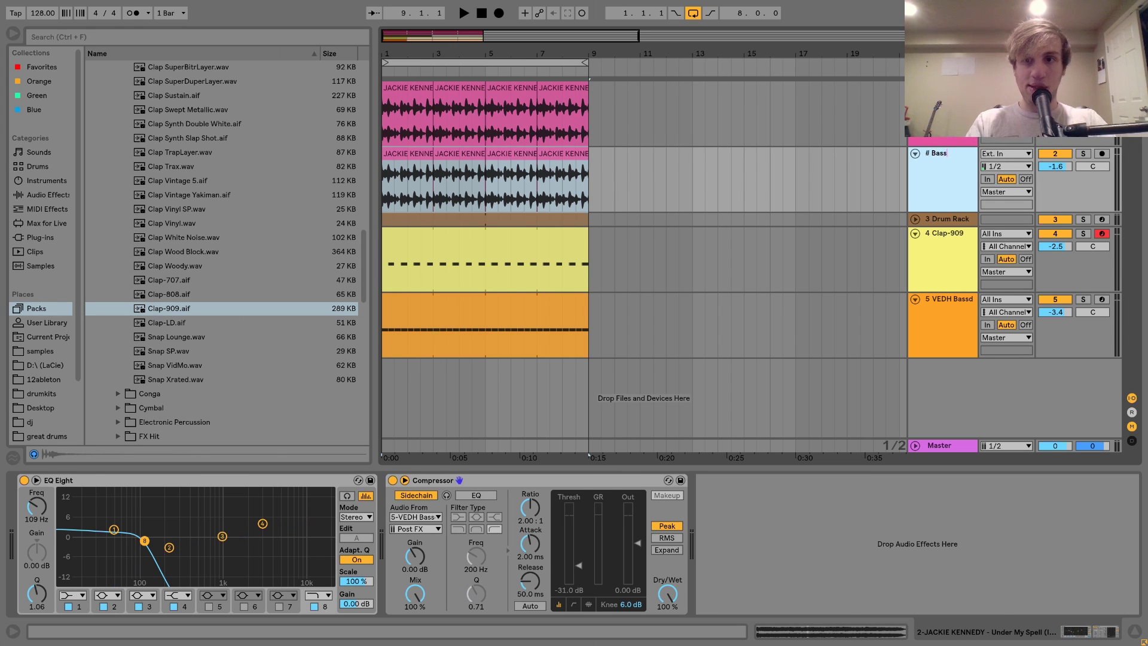
key(Down)
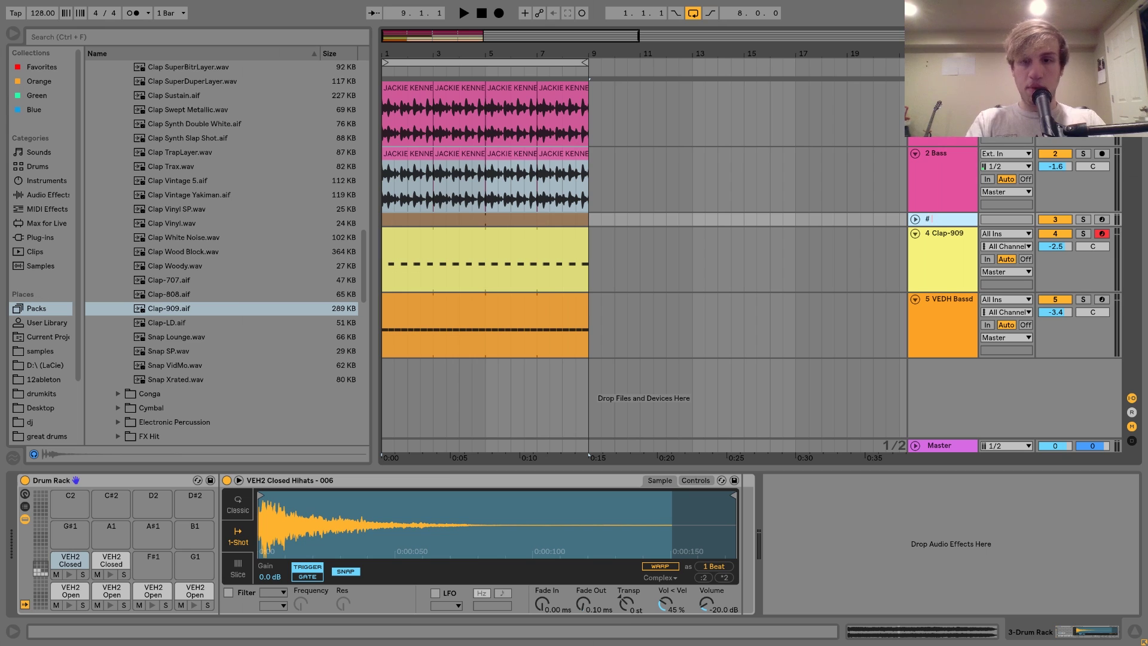
key(Tab)
key(Tab)
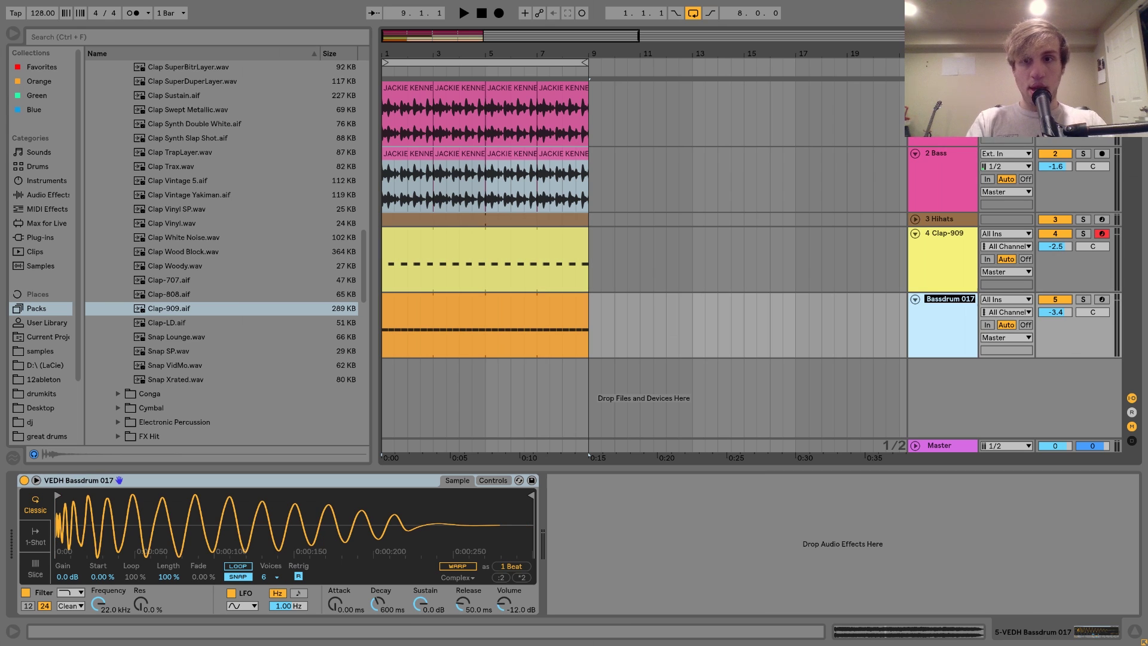
key(Up)
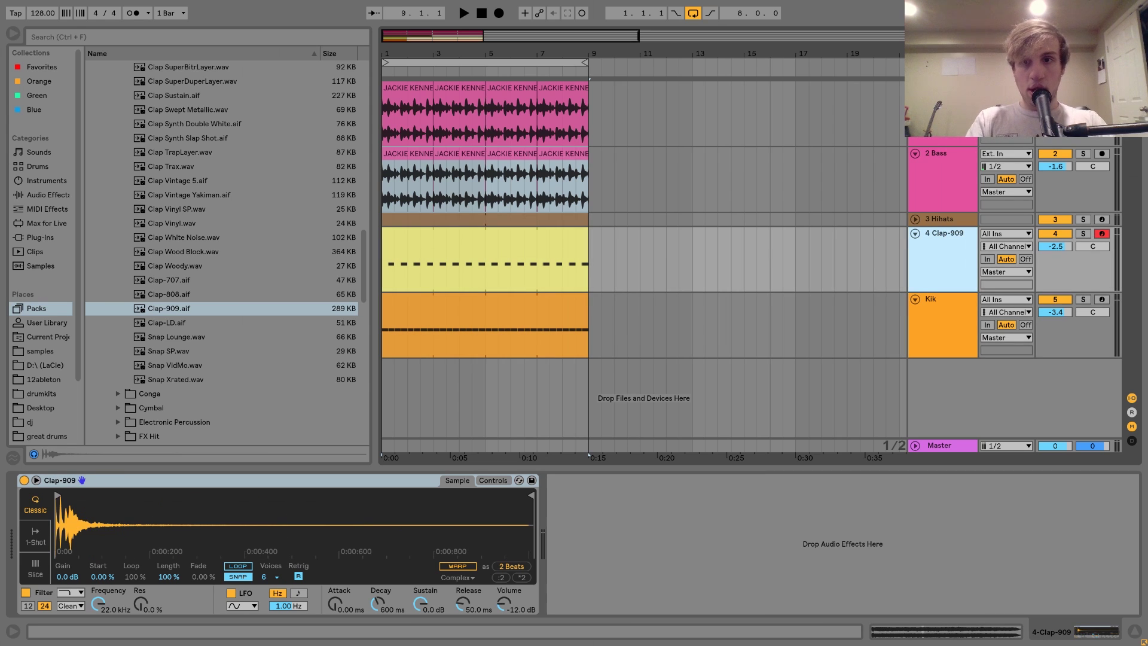
text(Clap)
key(Return)
key(space)
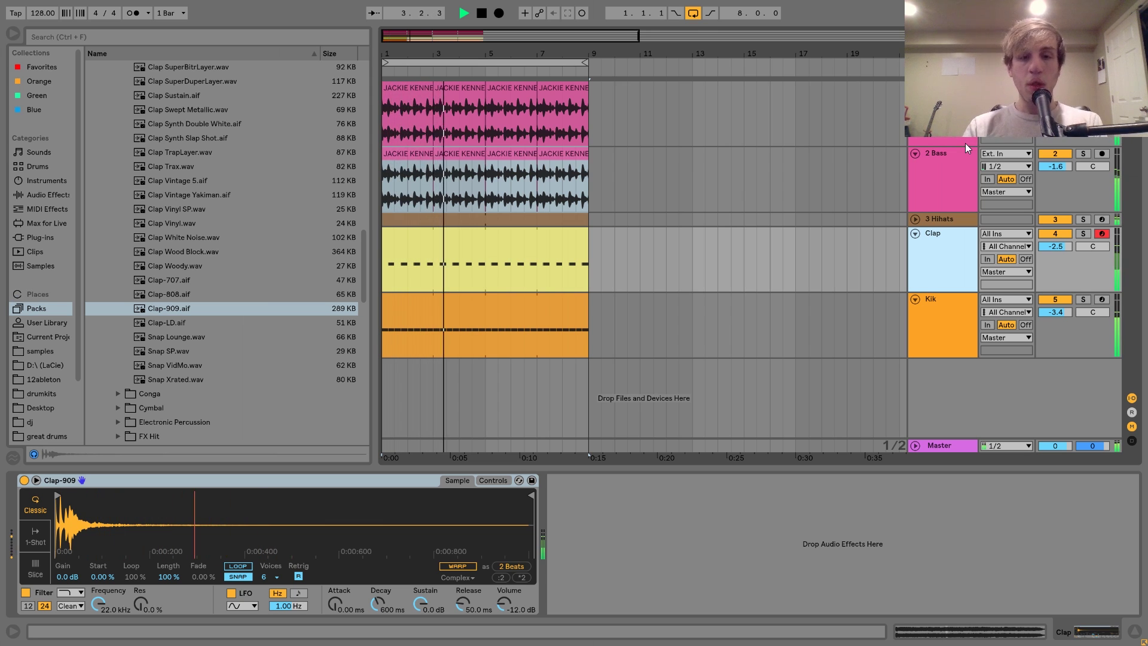
key(space)
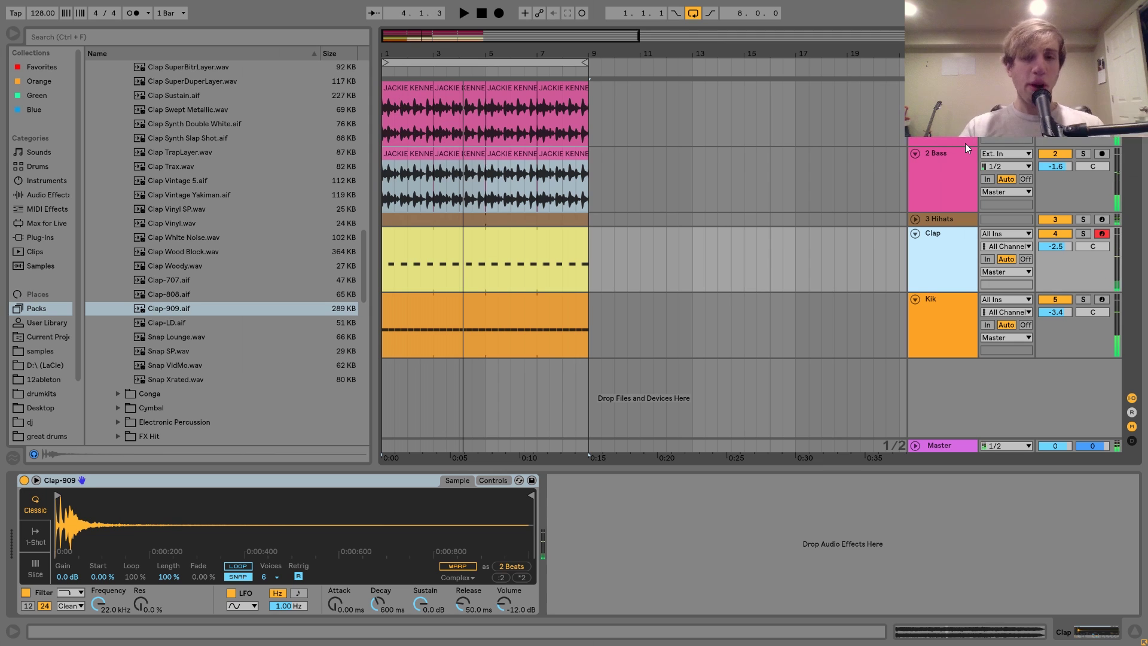
Step: Shift the whole eight-bar arrangement to start at bar 9, keeping a copy of the Main Samples clips in bars 1 to 9
click(405, 89)
key(ctrl+a)
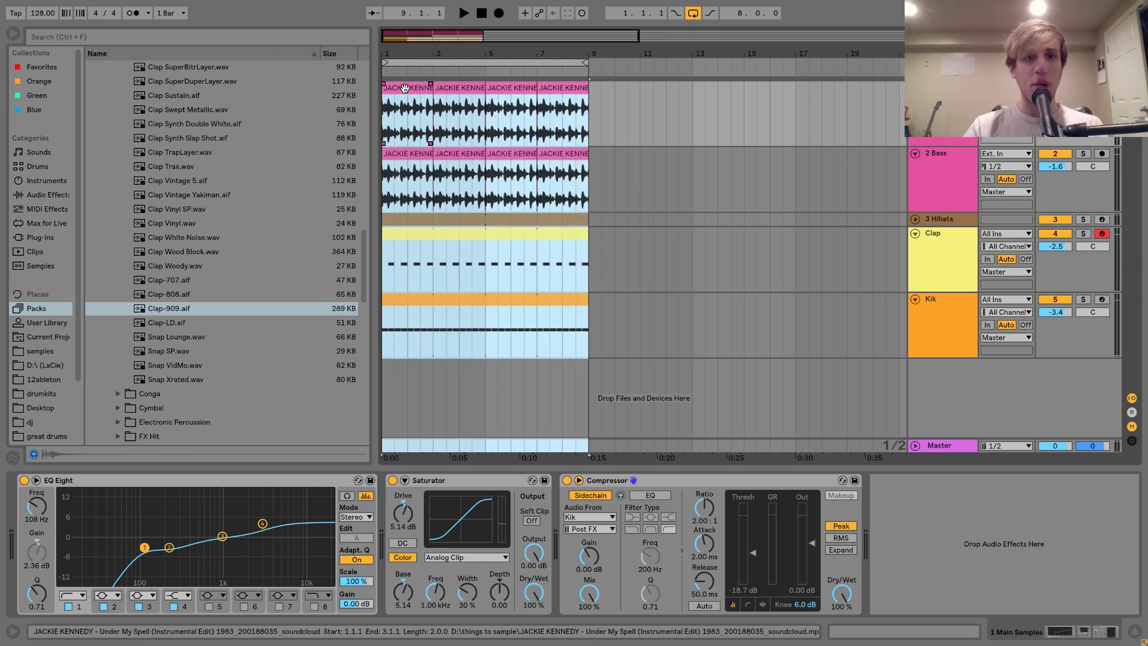
drag(528, 93, 545, 112)
click(588, 128)
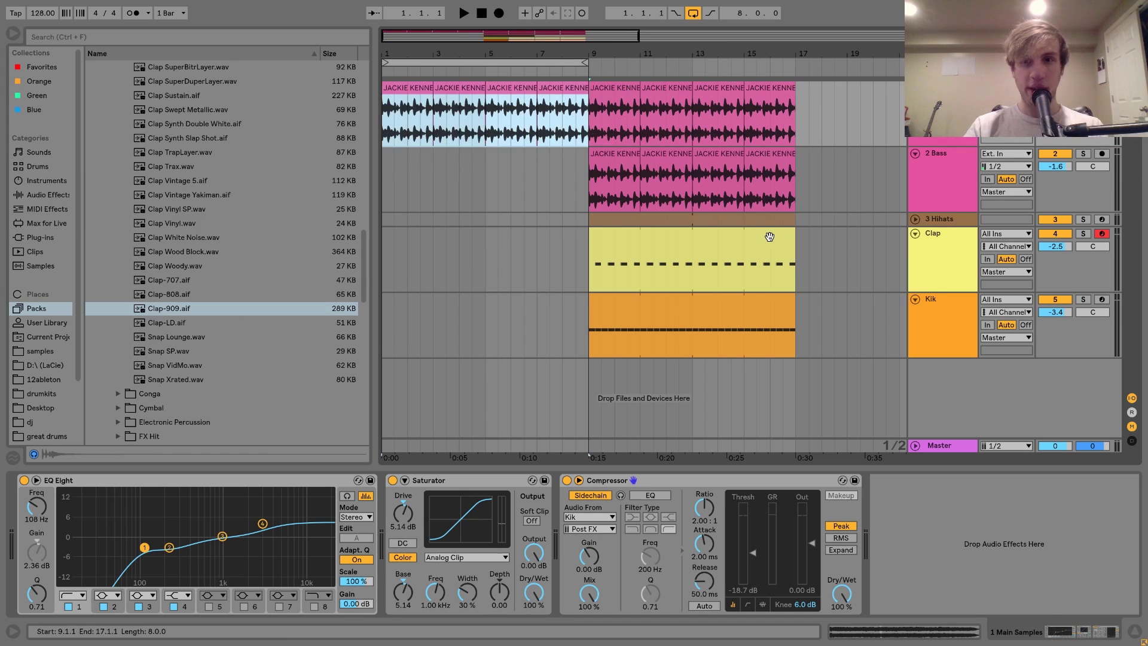
Step: Copy the Hihats clips back to bars 1 to 9 and play the intro briefly
drag(770, 237, 517, 214)
key(space)
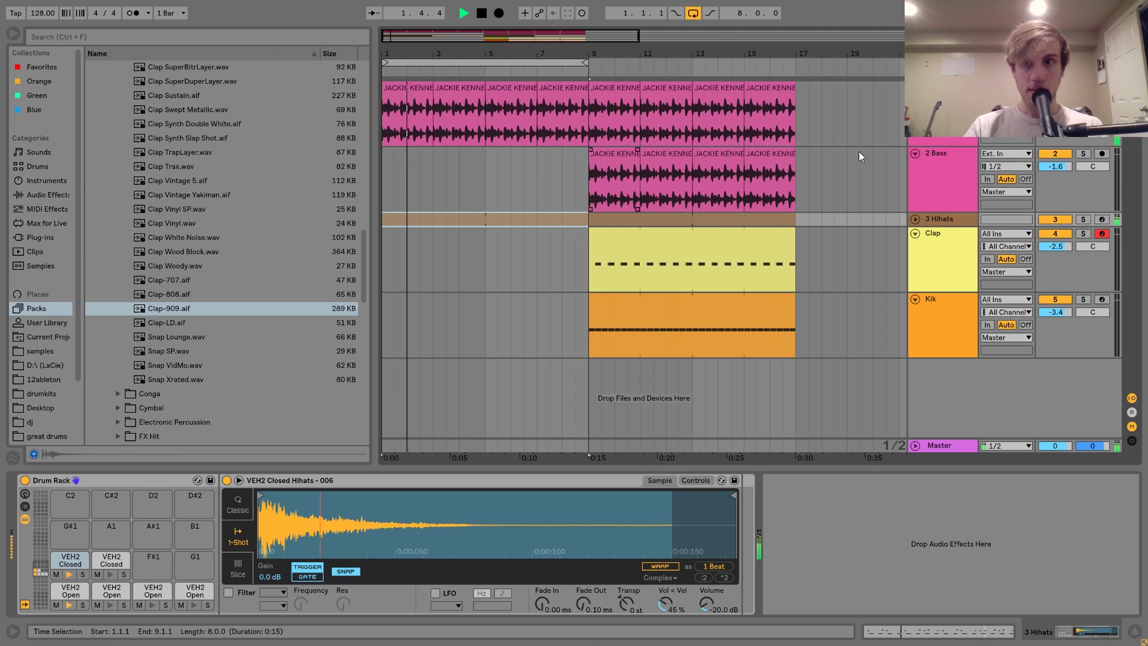
click(858, 135)
key(space)
Step: Insert an Auto Filter between EQ Eight and Saturator on Main Samples and set it to band-pass at 285 Hz with 44% resonance
click(45, 195)
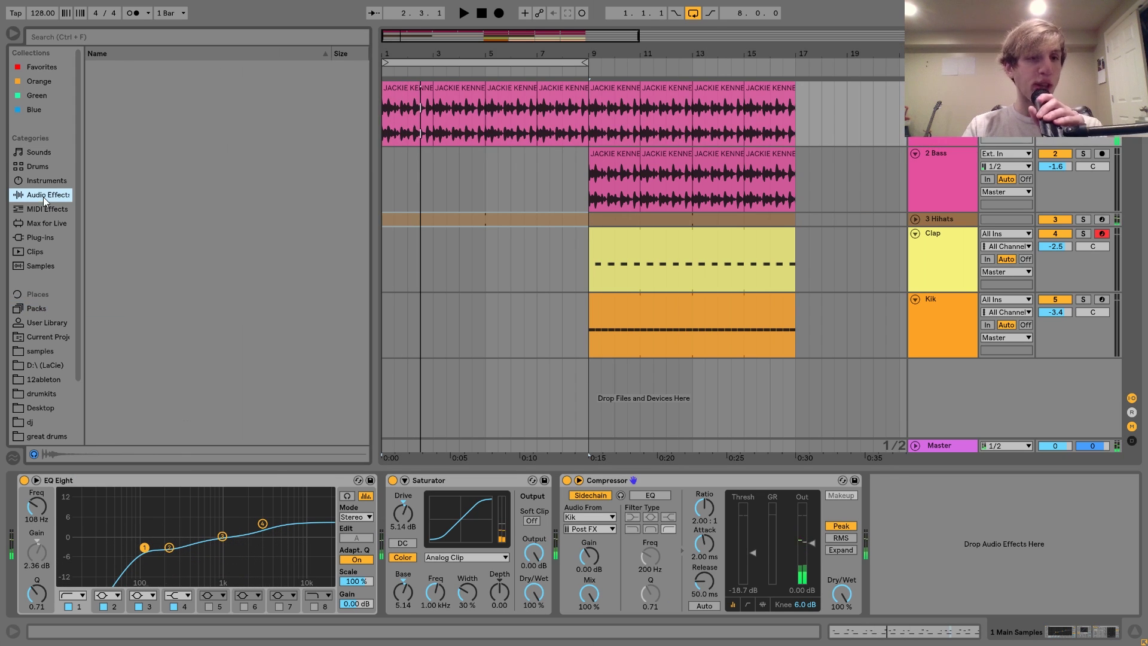
click(132, 172)
click(120, 96)
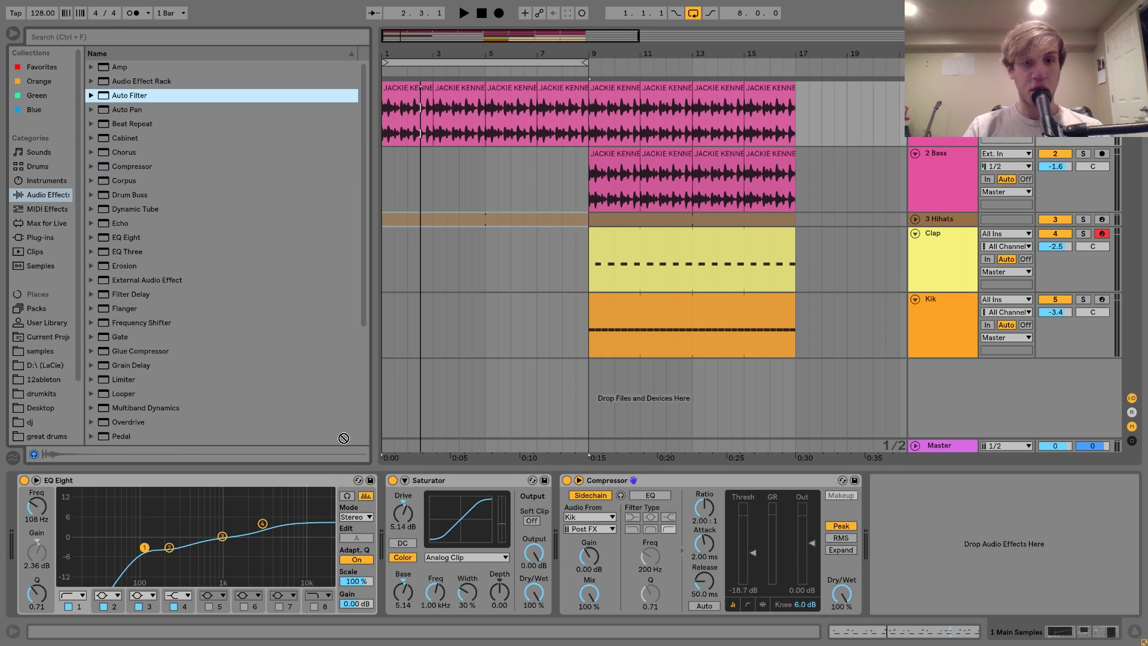
drag(344, 438, 475, 570)
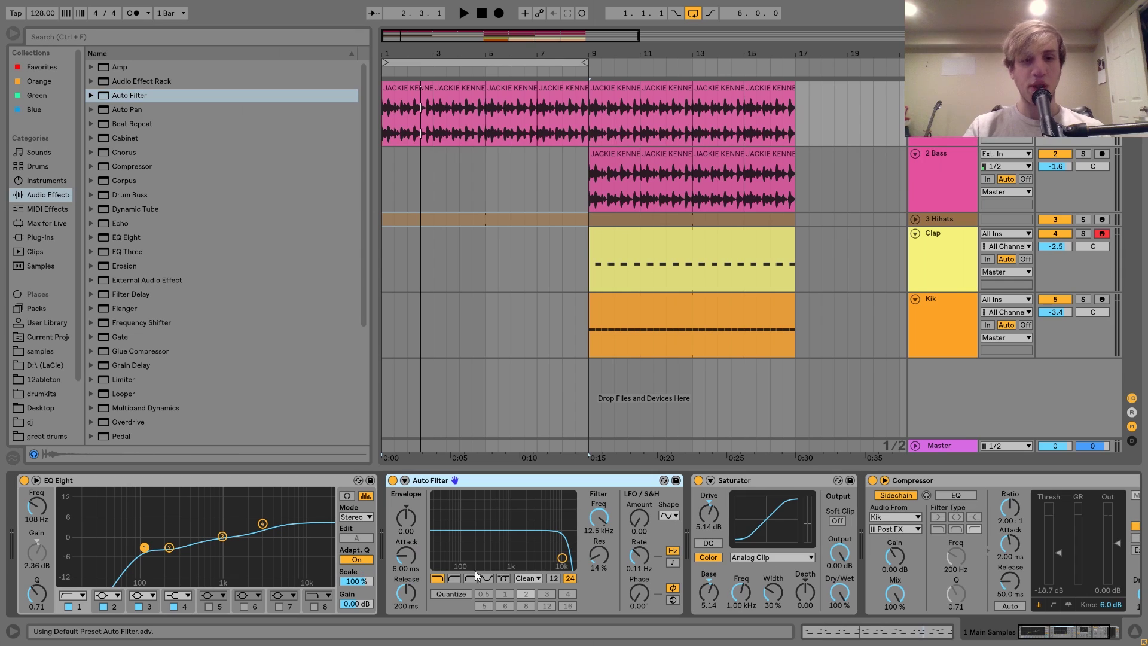
click(471, 577)
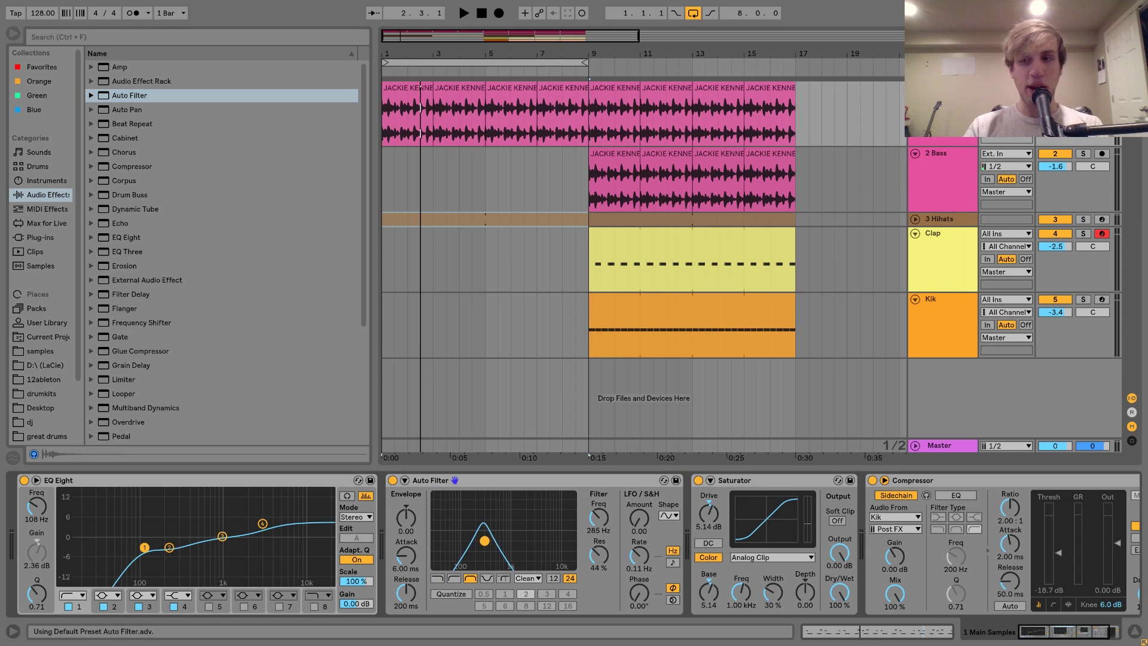
Step: During playback, set the Main Samples Auto Filter to low-pass at 395 Hz with 85% resonance, LFO amount 9.76 and LFO rate 0.68 Hz
key(space)
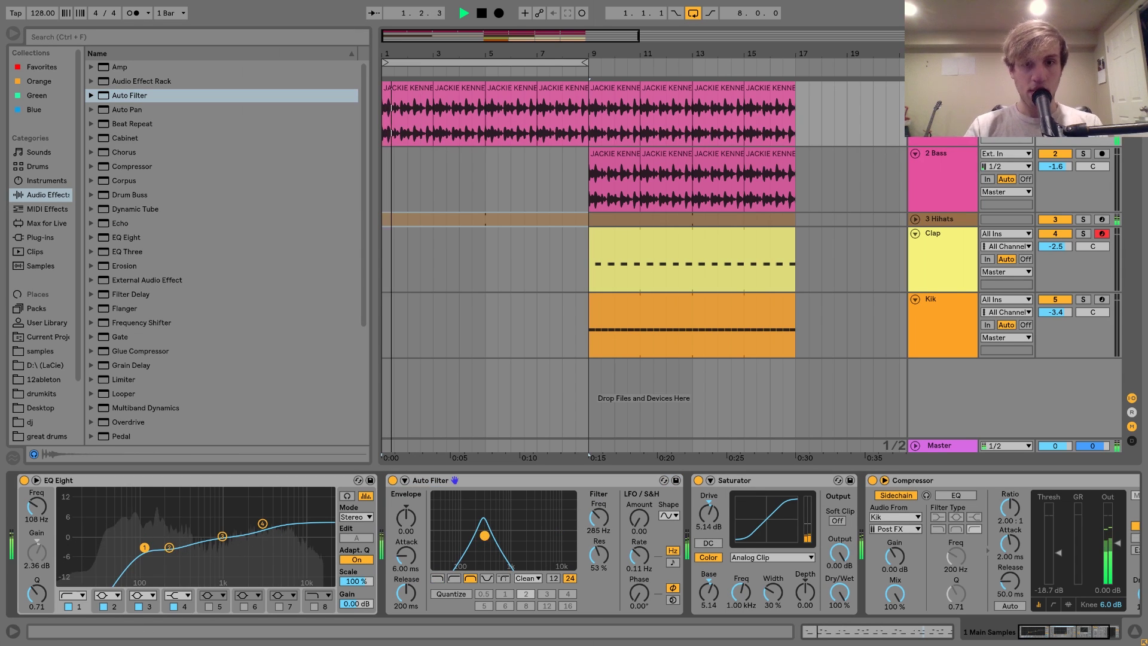
mouse_move(484, 536)
mouse_down()
mouse_move(519, 538)
mouse_move(508, 530)
mouse_move(525, 527)
mouse_move(491, 517)
mouse_up()
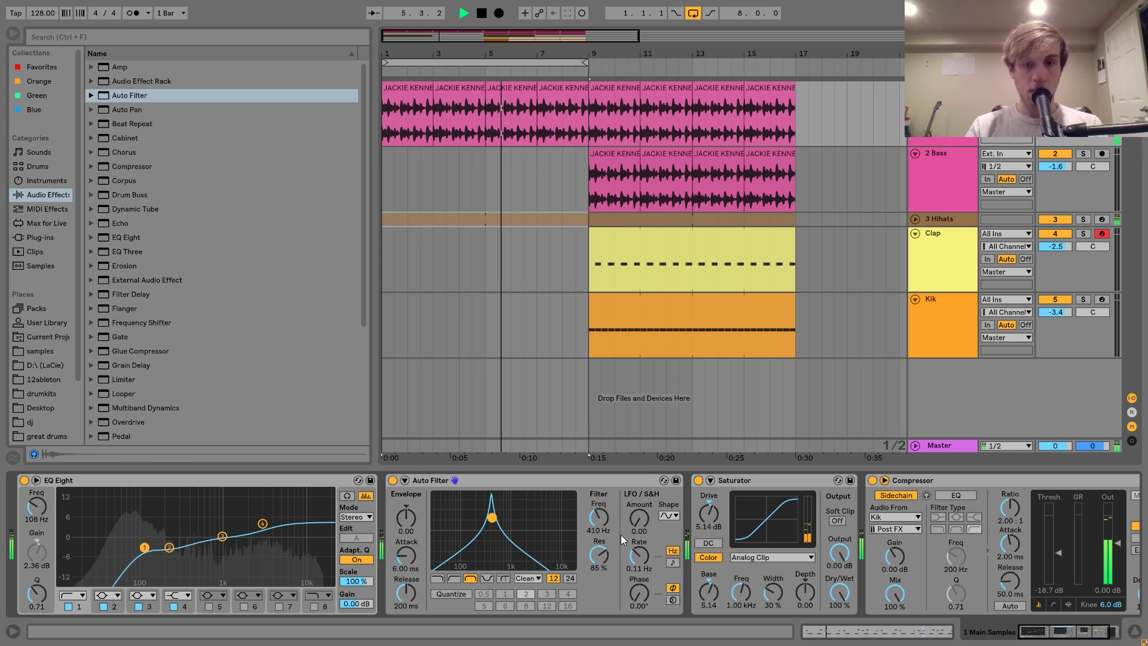
drag(639, 517, 639, 508)
key(space)
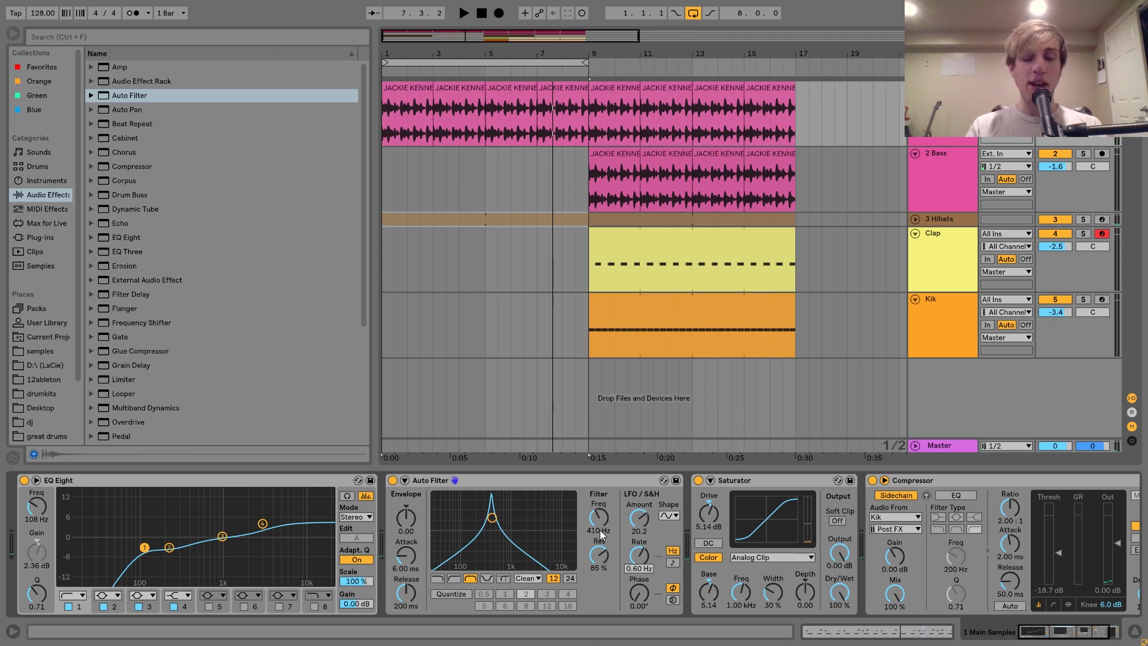
key(space)
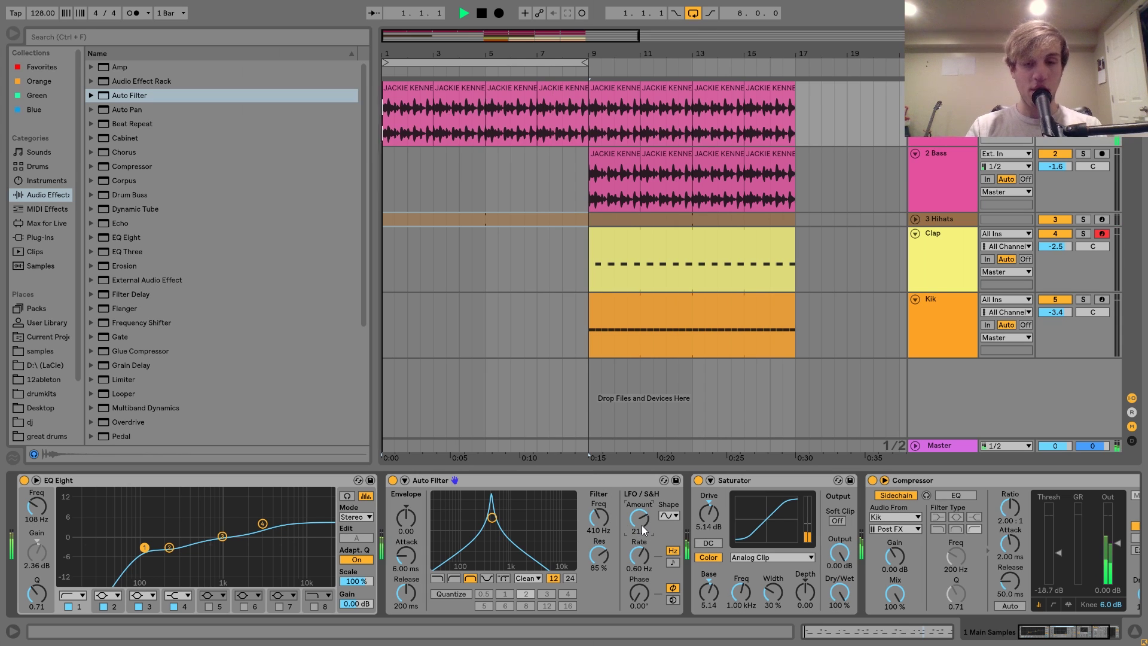
drag(639, 554, 639, 553)
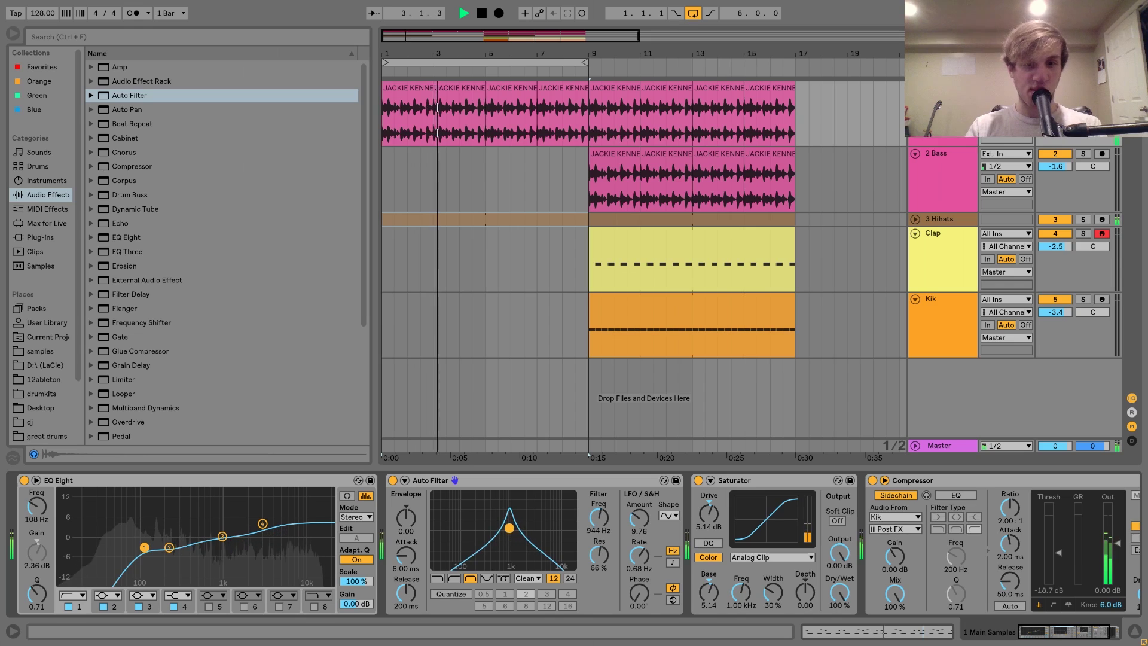
click(437, 578)
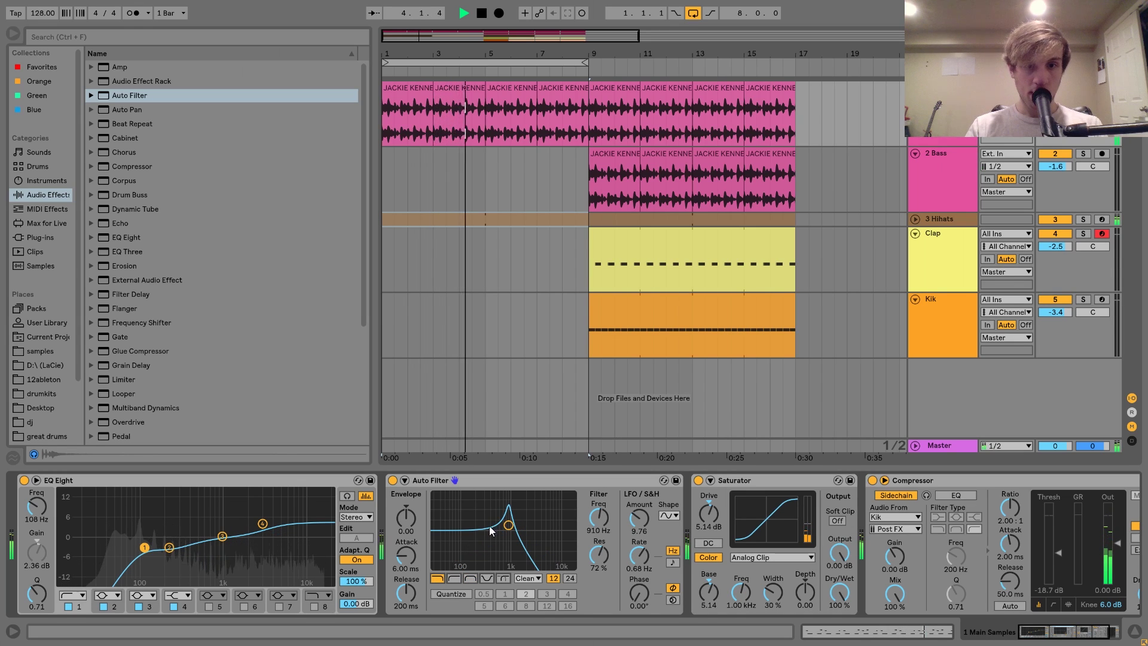
drag(508, 525, 493, 519)
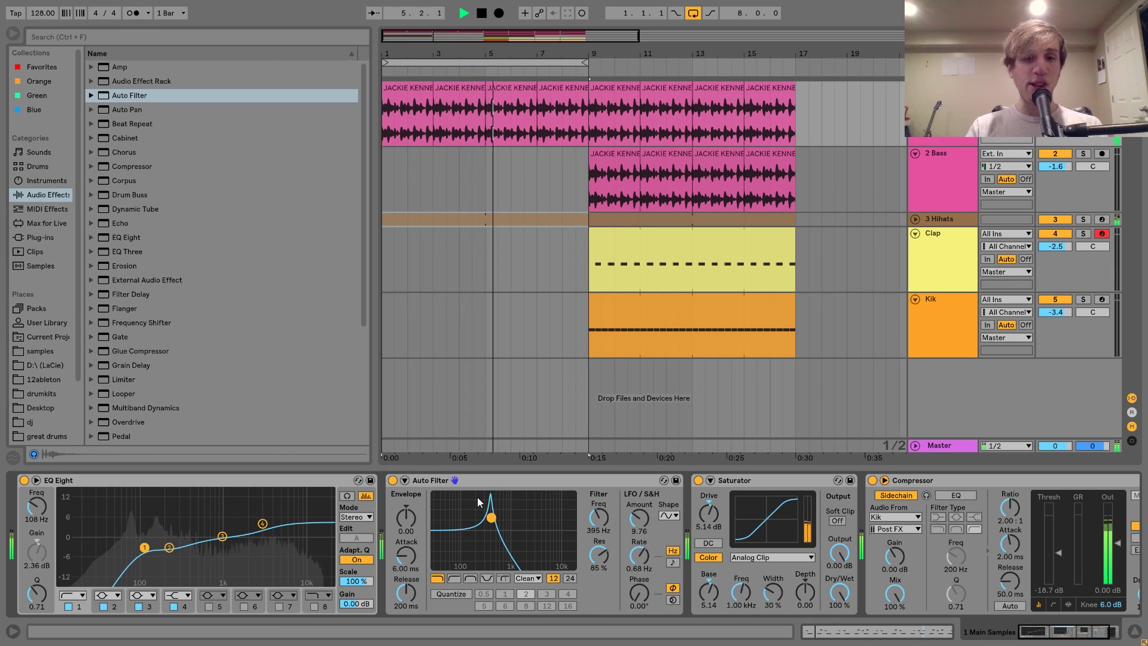
Step: Cut the end of the intro Hihats clip back to 8.3.1, leaving a gap before bar 9, and stop playback
click(575, 219)
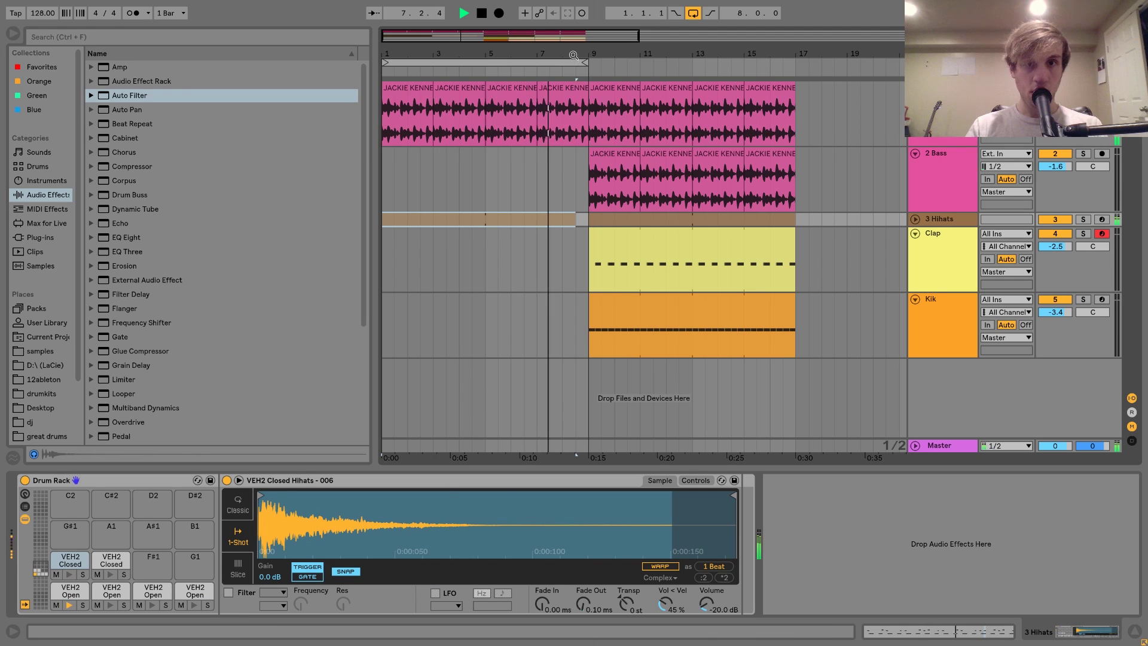
ctrl+scroll(576, 138, up, 5)
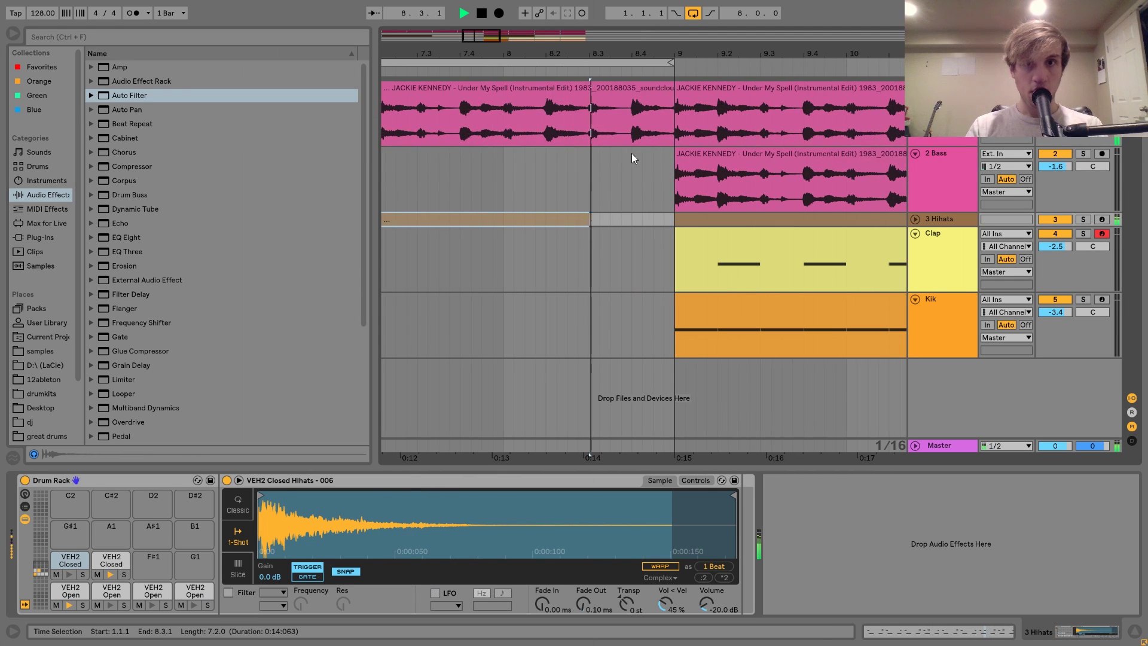
key(space)
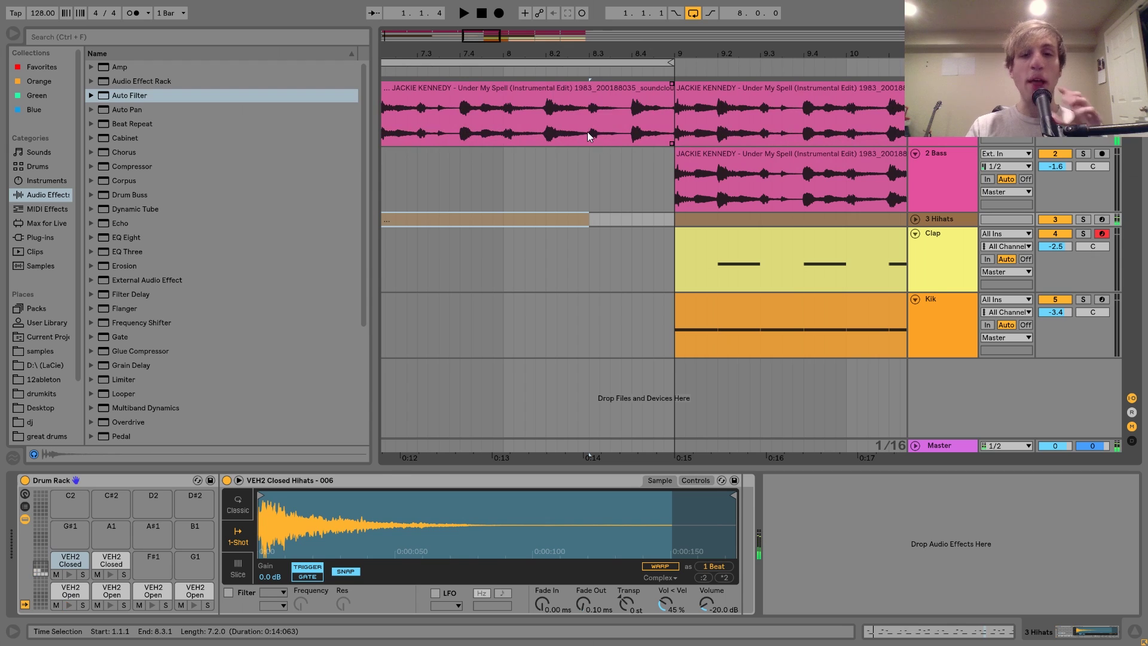
Step: Automate the Auto Filter's on/off switch on Main Samples to be off from 8.3.1 to bar 9, and play from bar 8
click(587, 131)
right_click(412, 482)
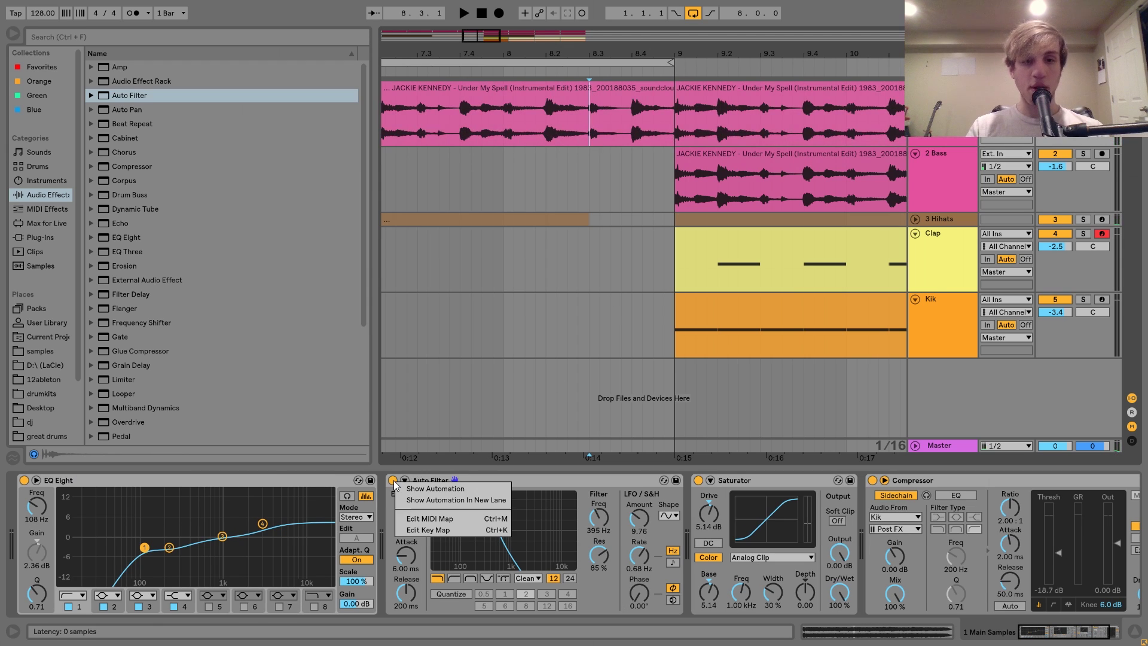
key(a)
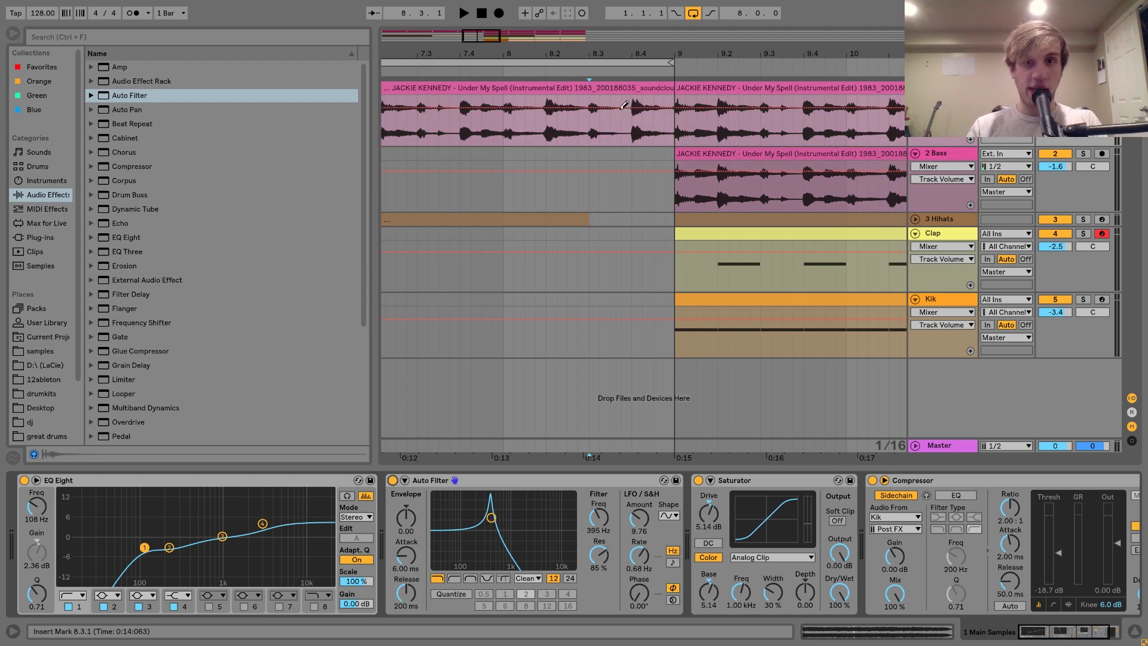
click(594, 128)
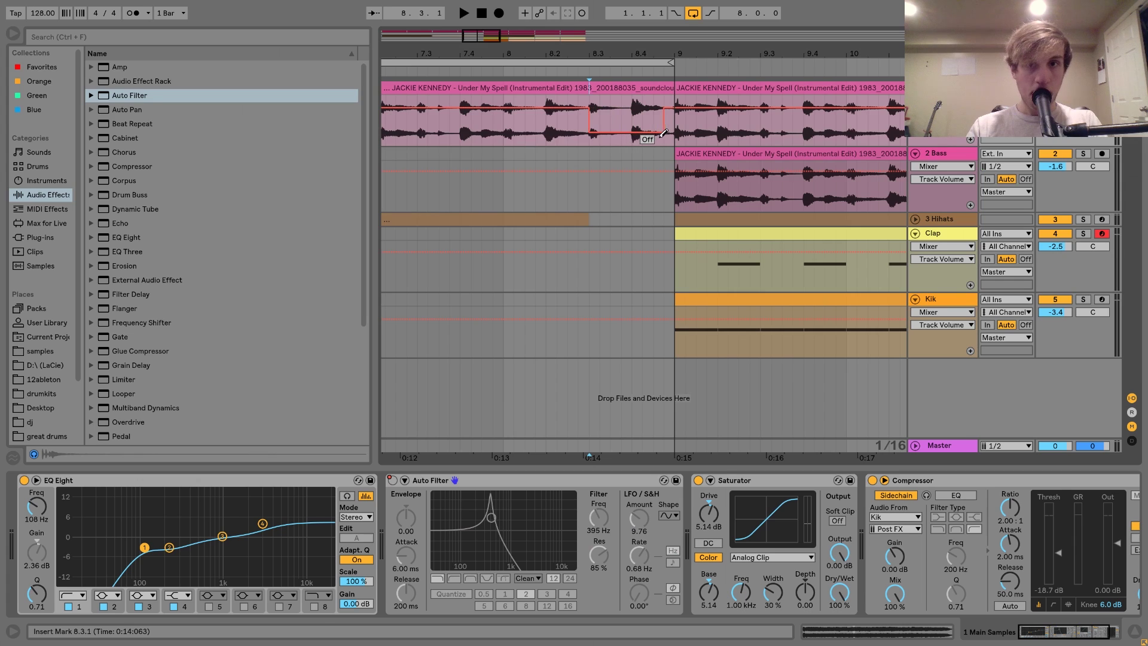
click(504, 139)
key(space)
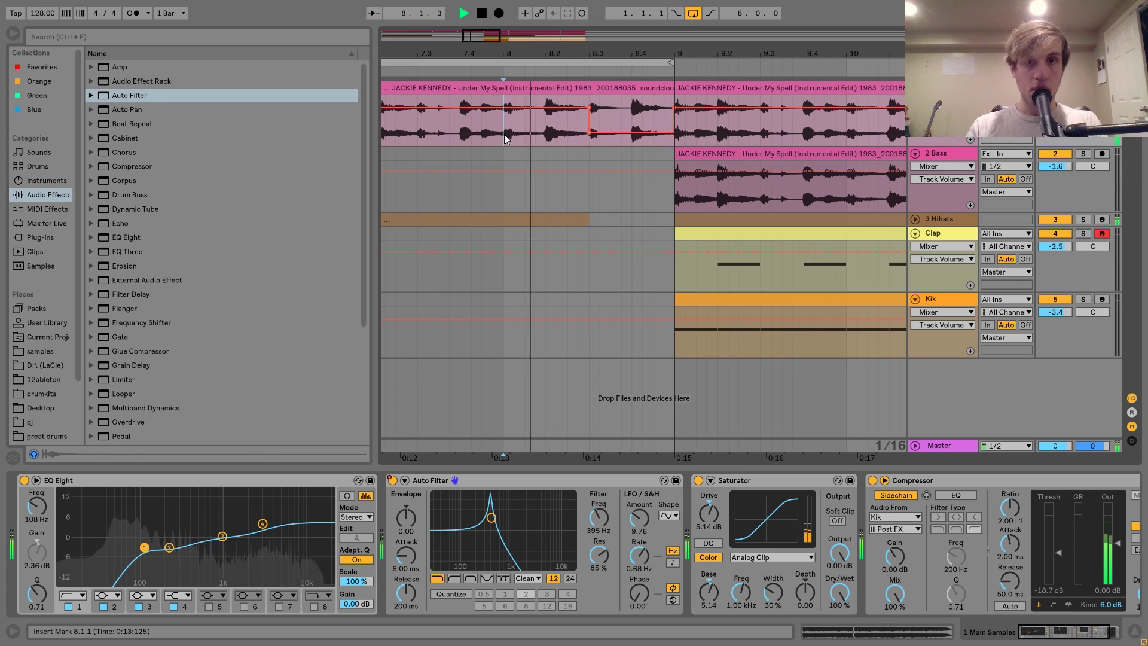
key(space)
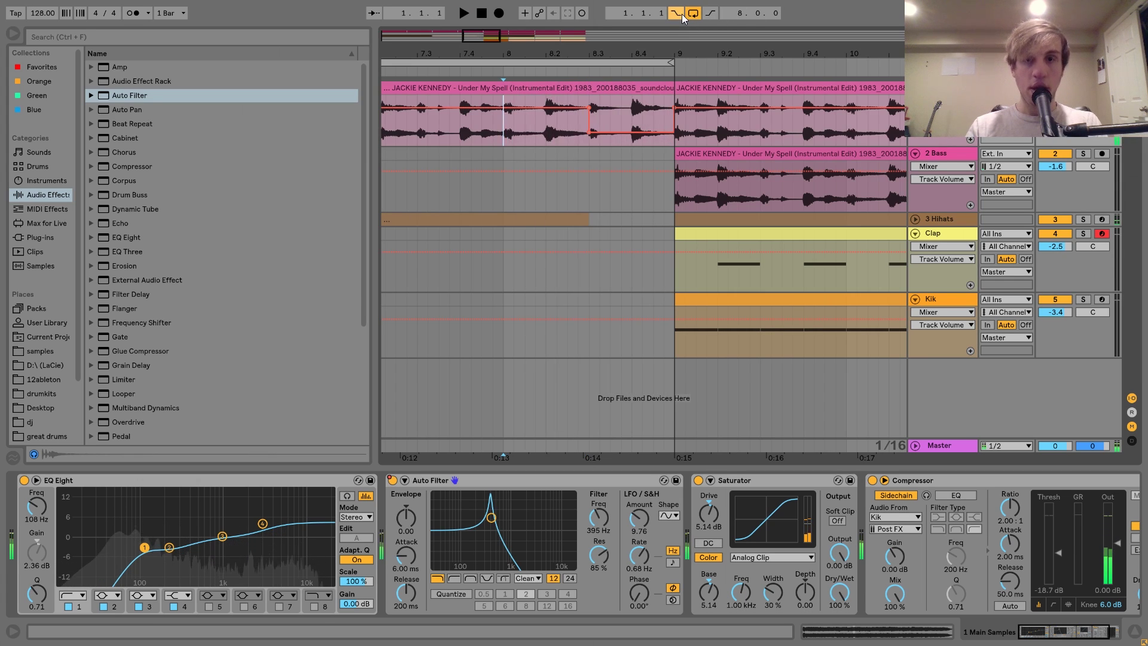
Step: Turn looping off, extend the Auto Filter's off automation past bar 9 through the full section, and play from bar 5
click(694, 13)
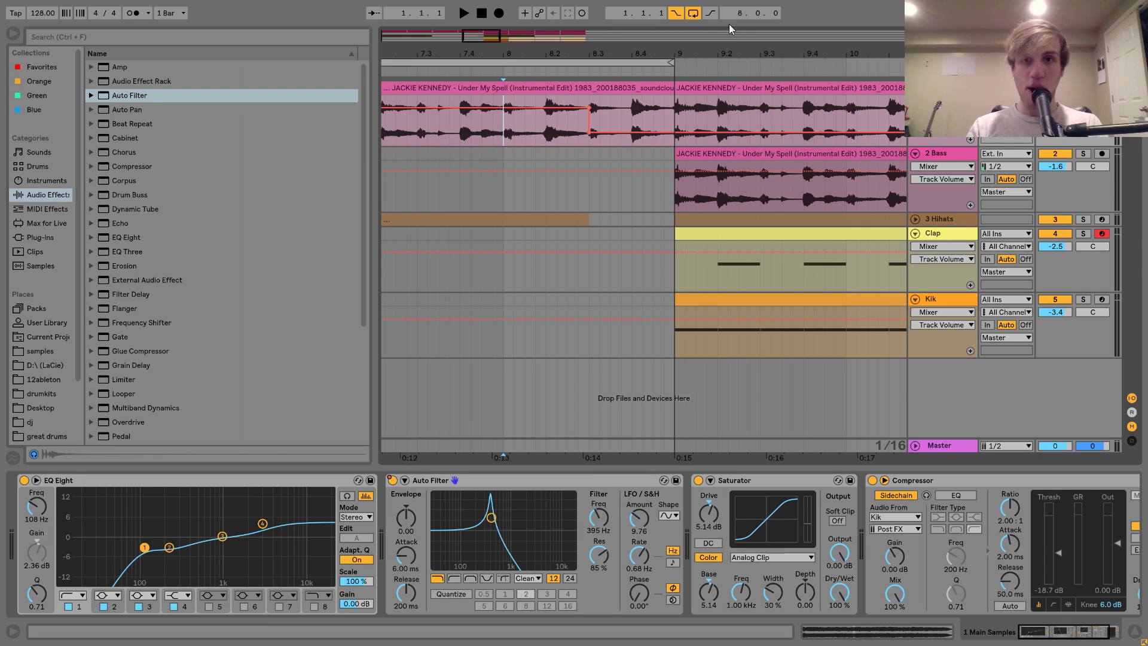
key(minus)
key(minus)
key(minus)
key(minus)
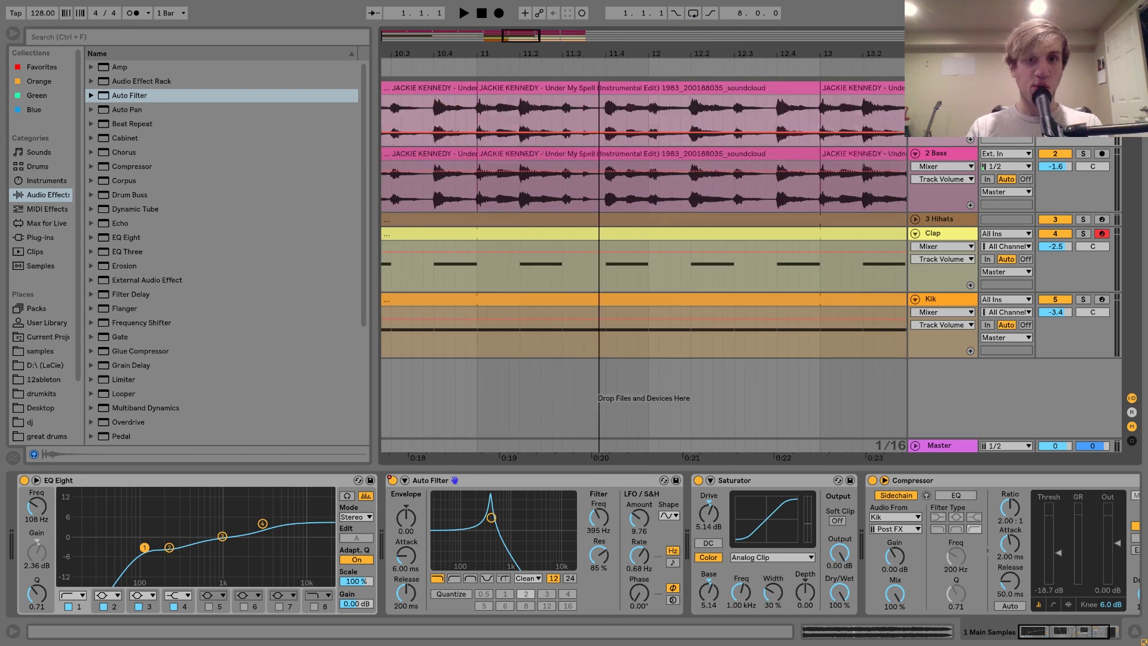
click(419, 153)
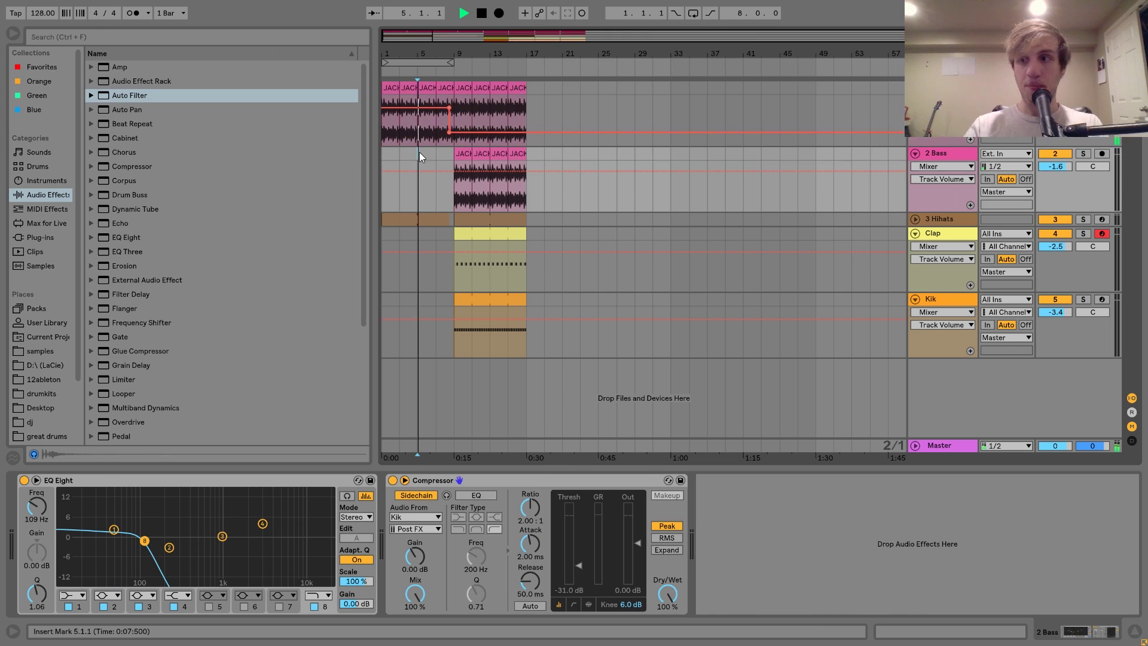
key(space)
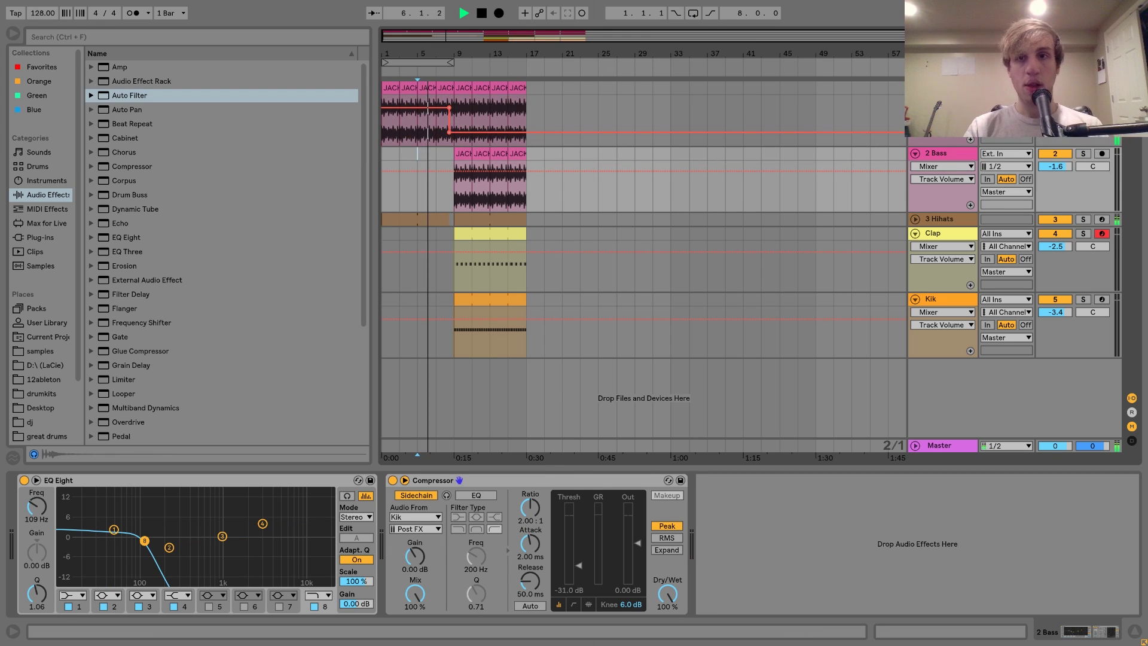
key(Up)
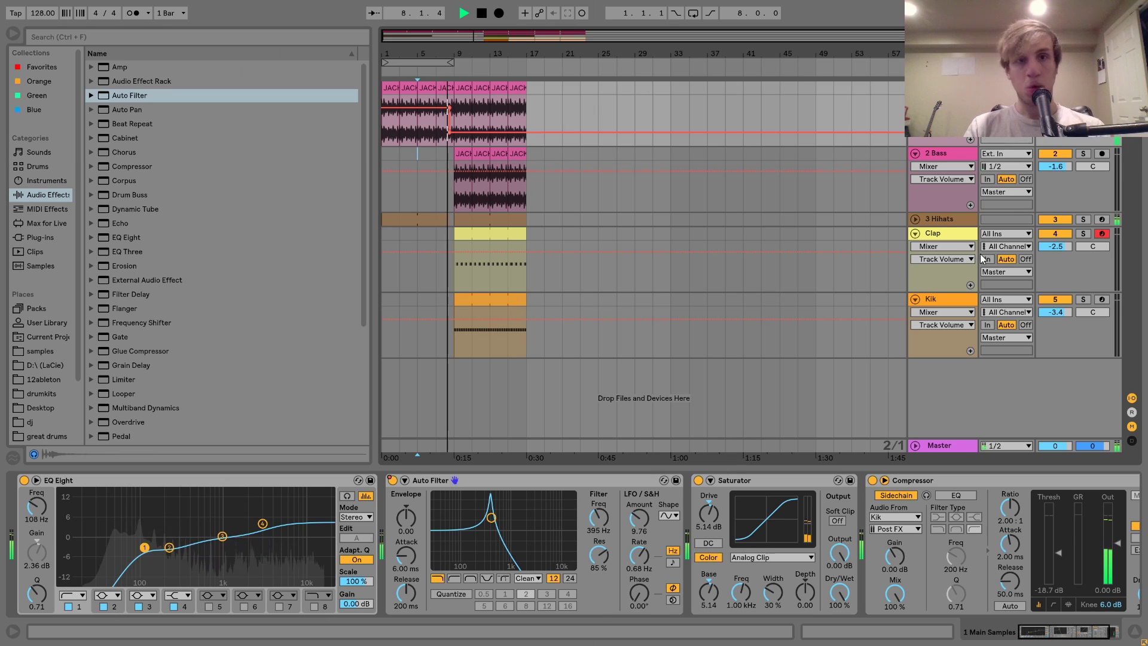
Step: Lower the Clap track's volume to -3.2 dB while the full section plays, and stop playback
click(915, 233)
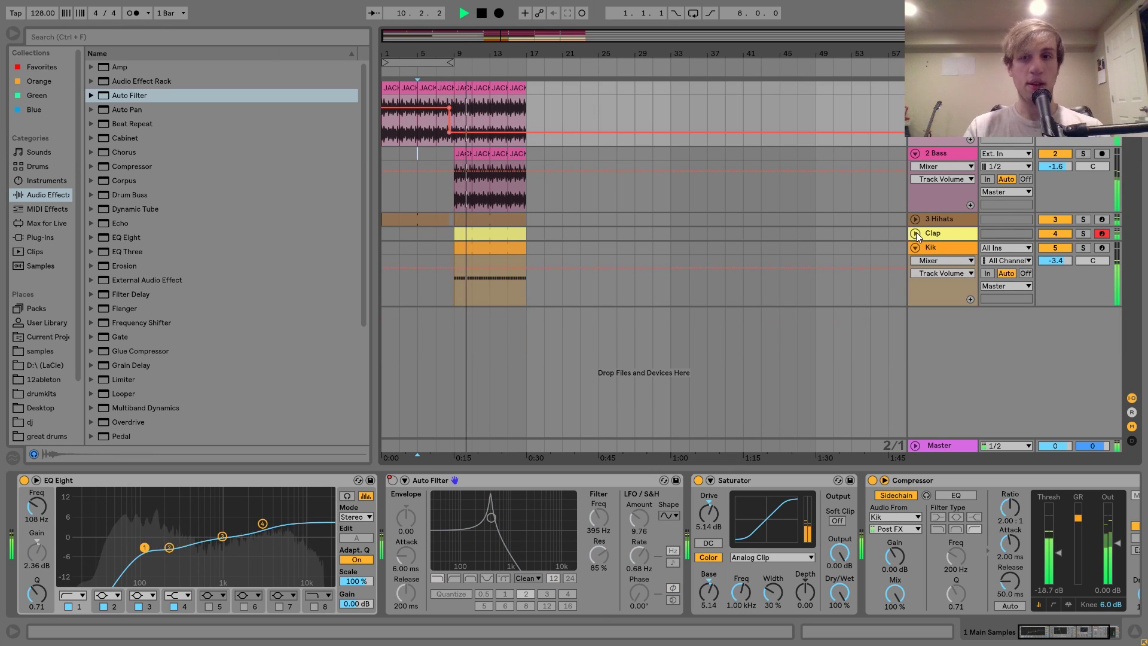
click(915, 234)
click(1053, 250)
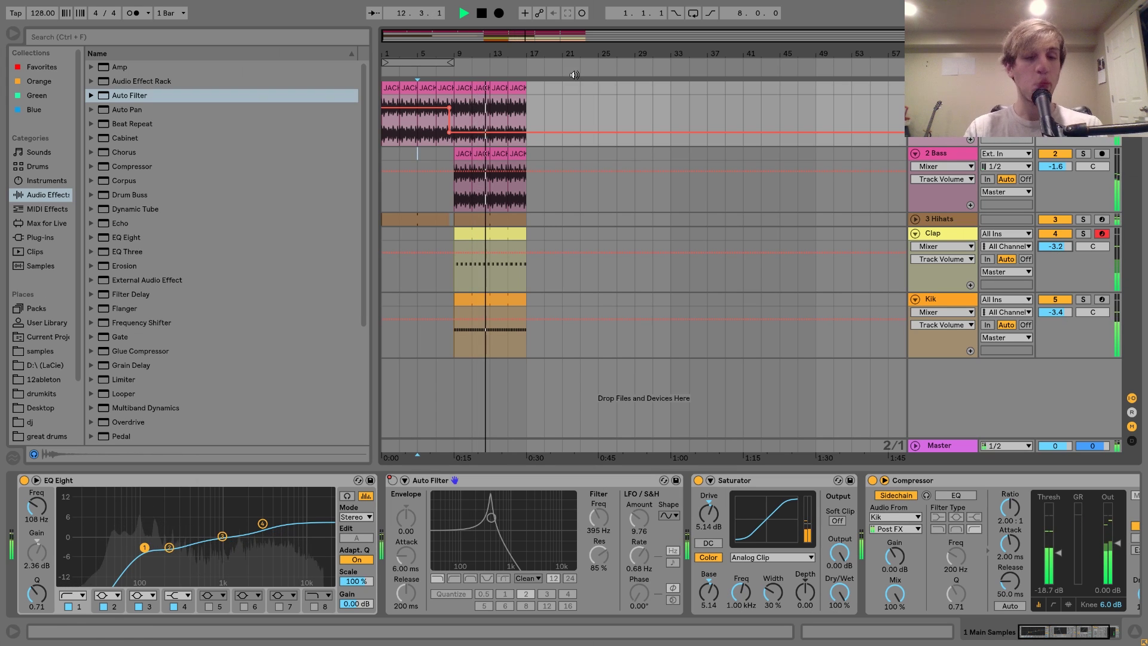
key(space)
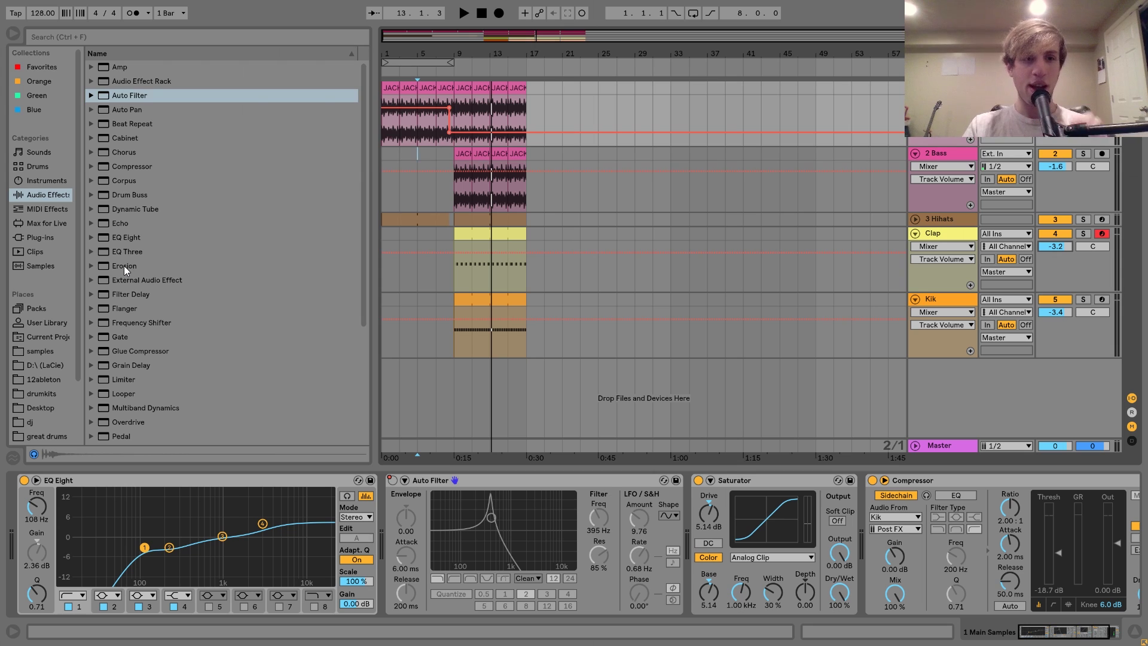
Step: Insert Erosion in Sine mode between Auto Filter and Saturator on Main Samples, setting it by ear to 7.25 kHz and amount 86.7
drag(124, 265, 687, 526)
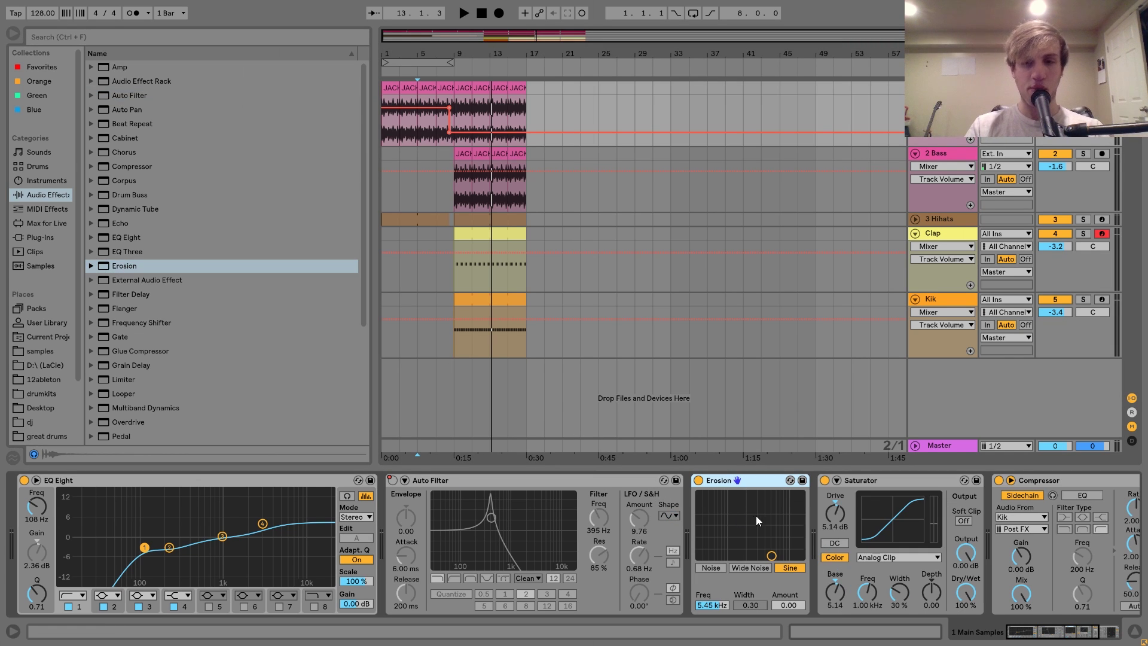
drag(758, 521, 776, 520)
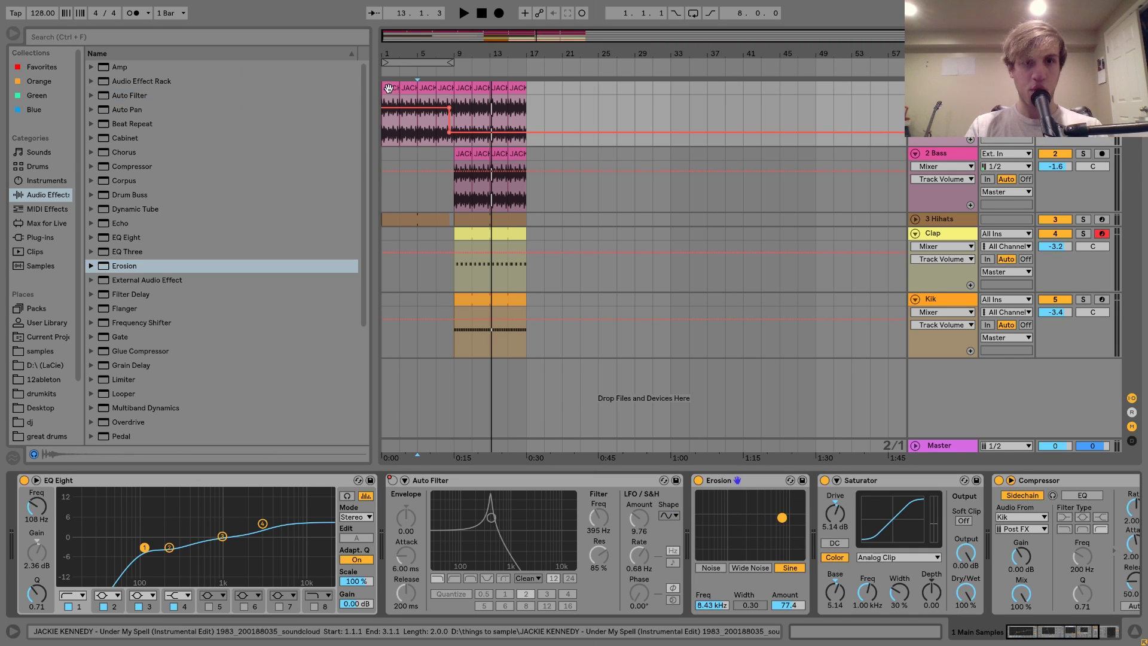
key(space)
drag(784, 521, 779, 519)
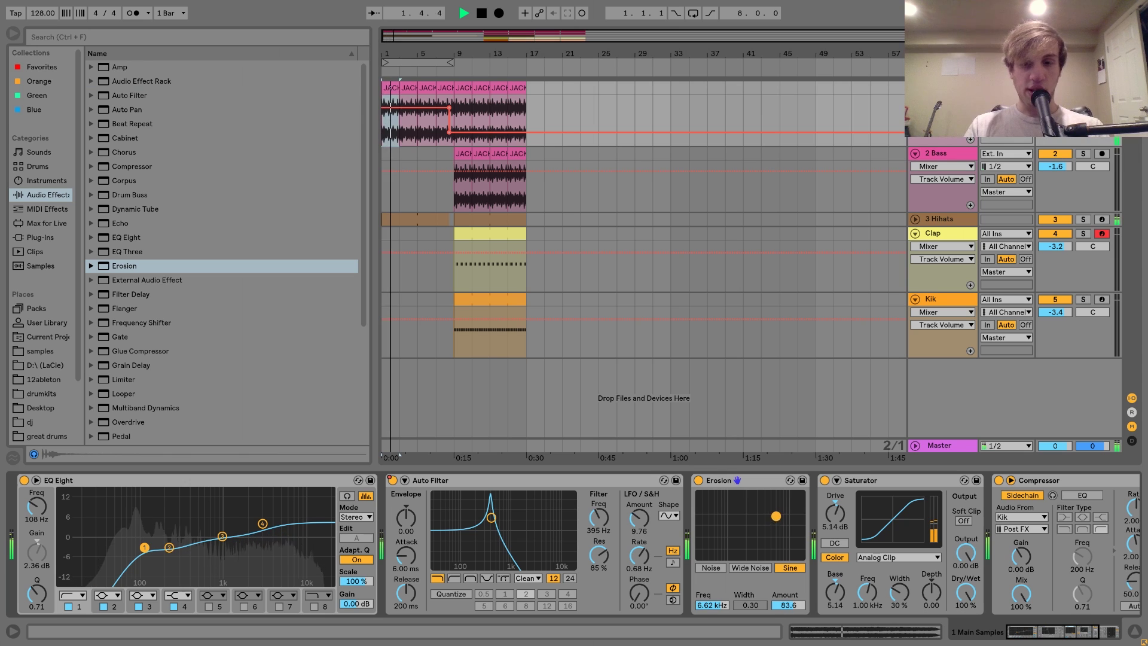
key(space)
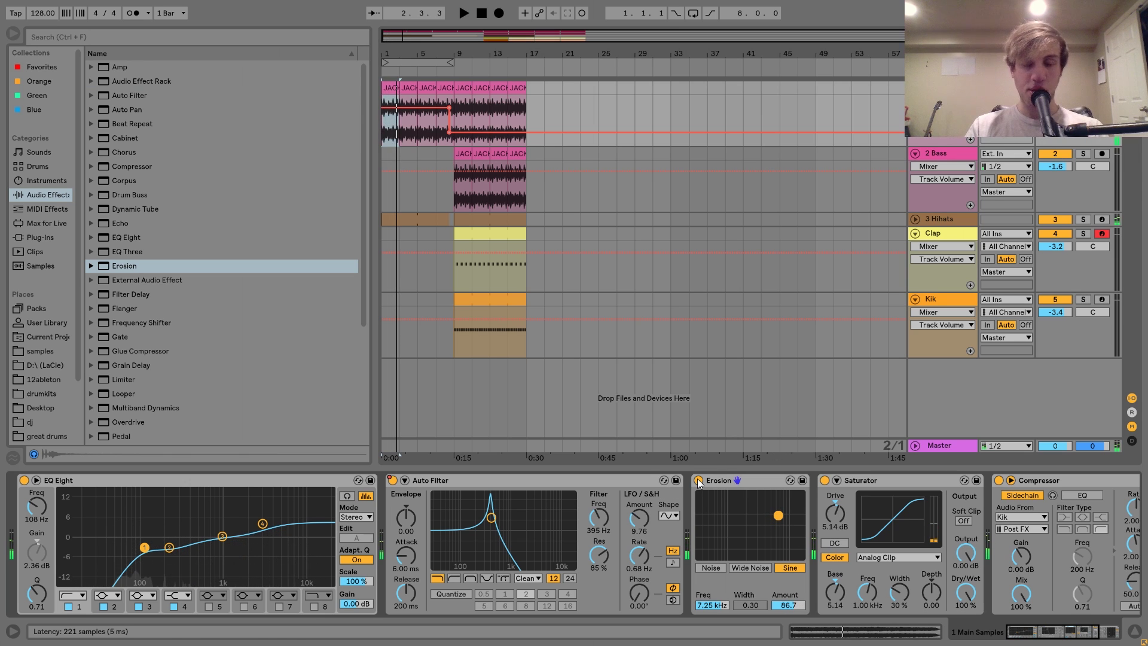
Step: Play the transition from bar 8 into the full section to hear Erosion on Main Samples
drag(446, 50, 443, 136)
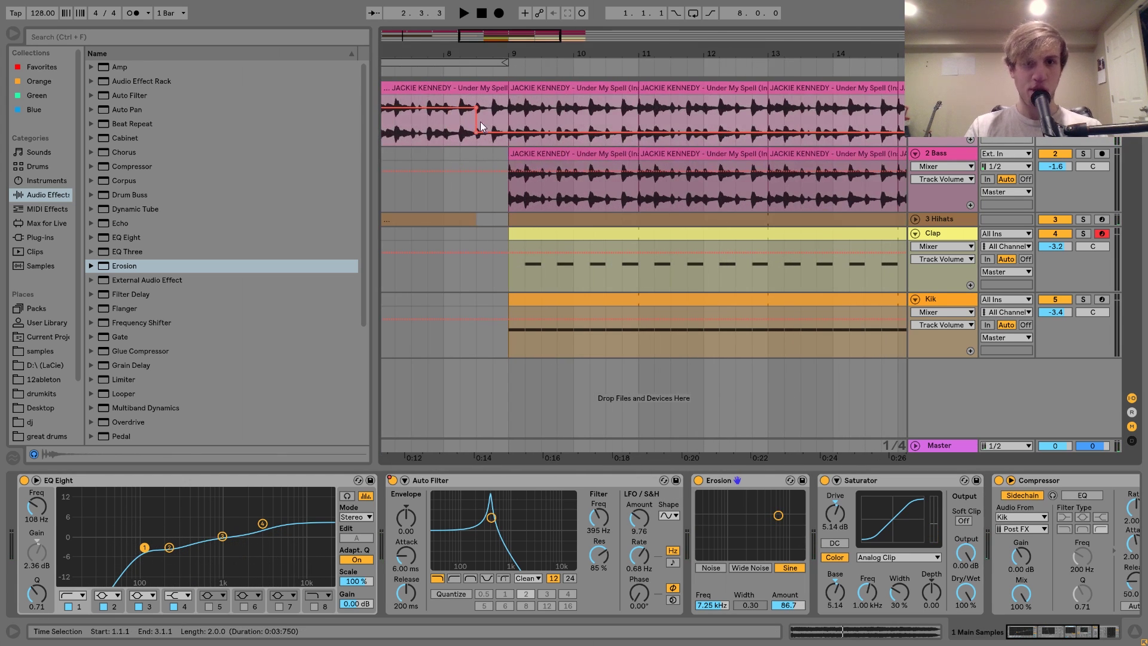
key(space)
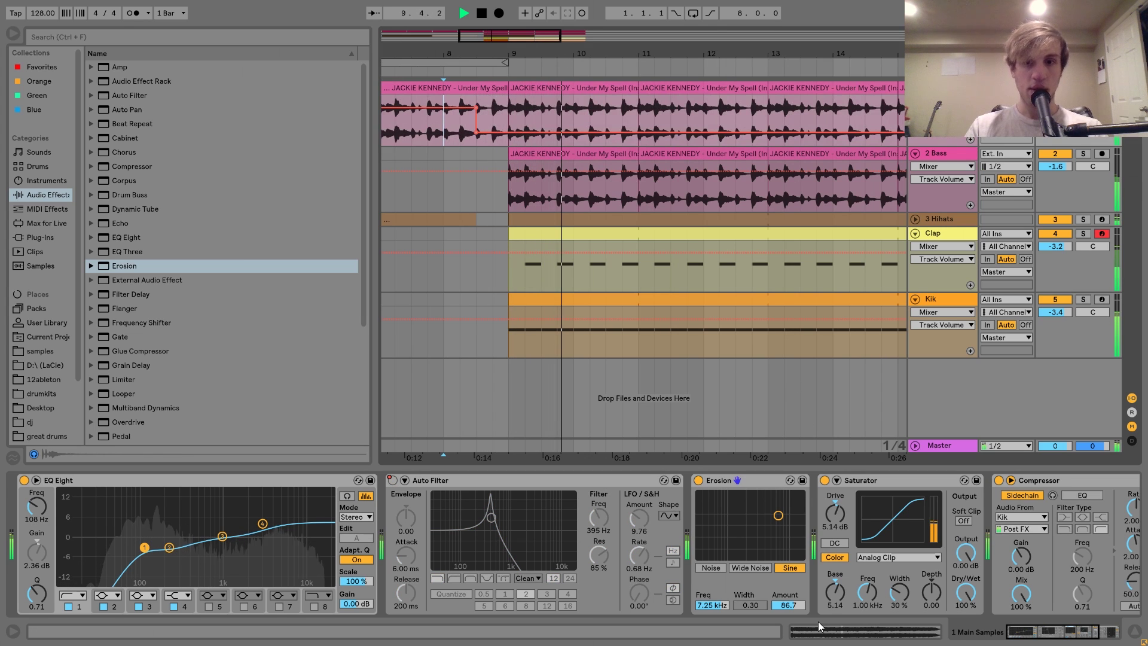
key(space)
Step: Automate Erosion's on/off switch on Main Samples to stay off from 8.3.1 onward, and play the transition from bar 8
right_click(701, 482)
key(Escape)
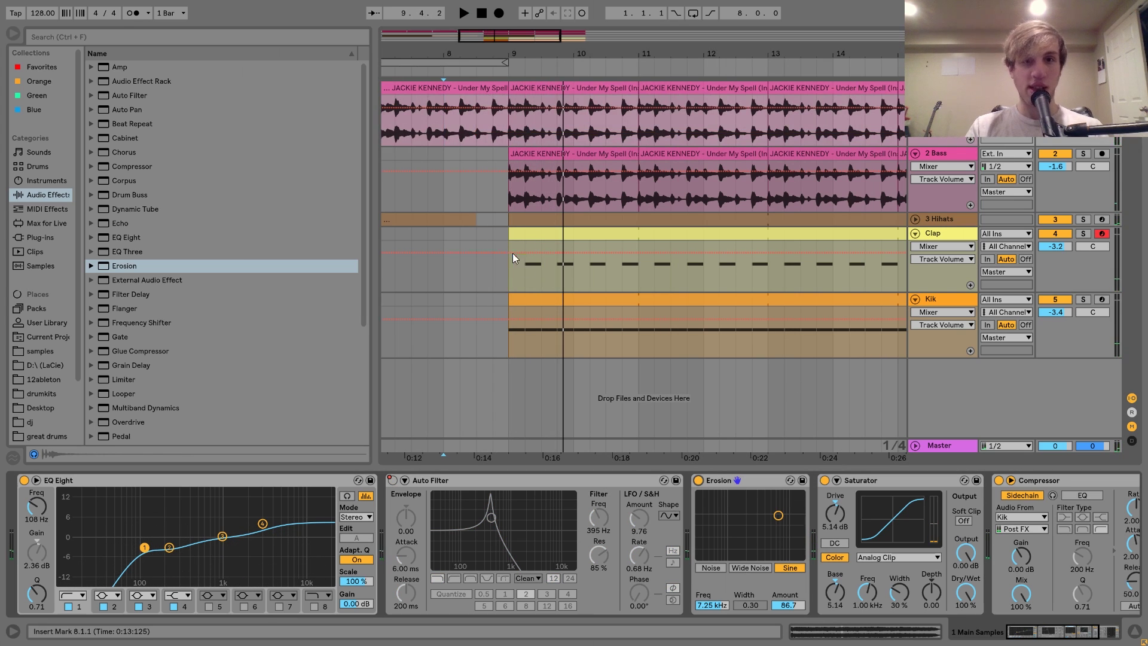
drag(489, 124, 486, 136)
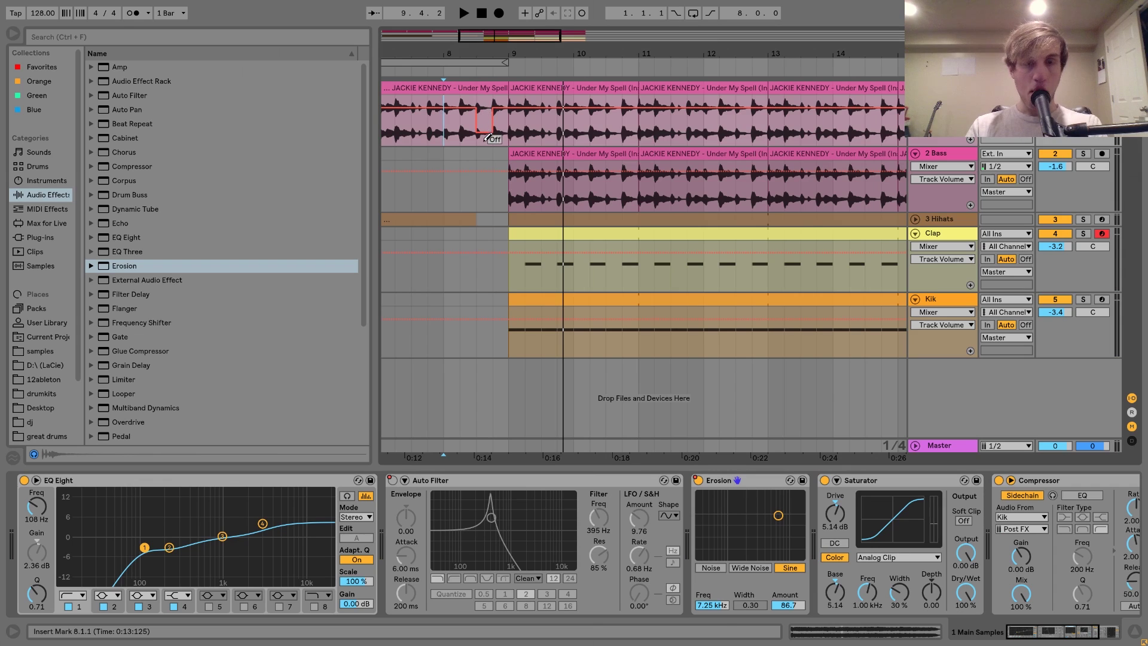
click(493, 109)
key(space)
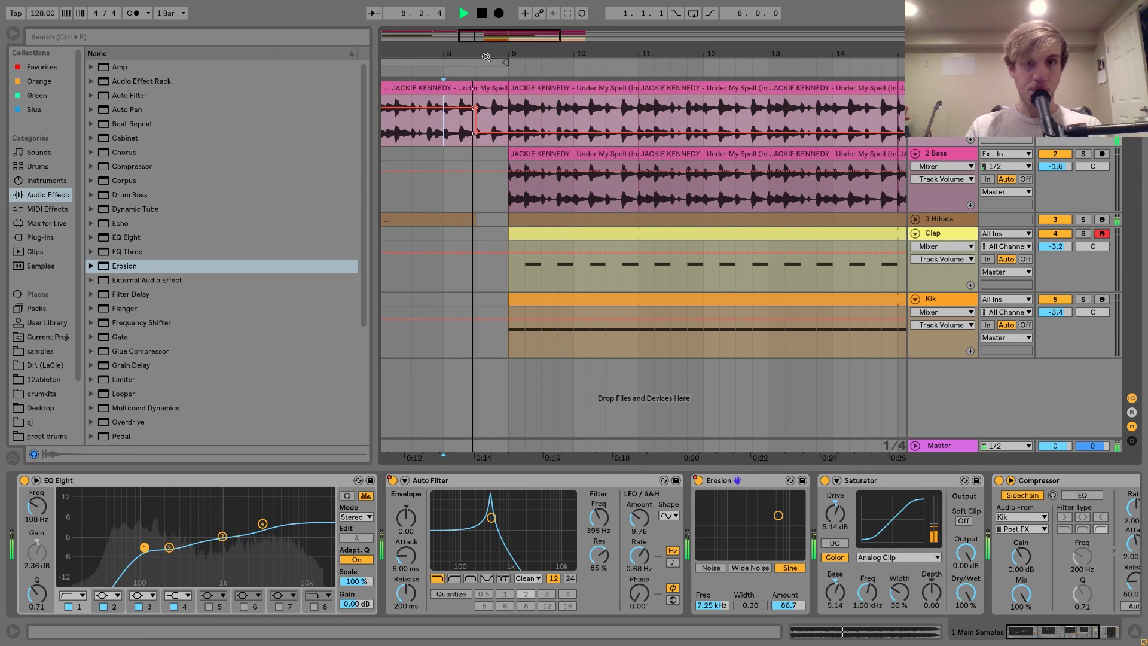
drag(491, 54, 521, 40)
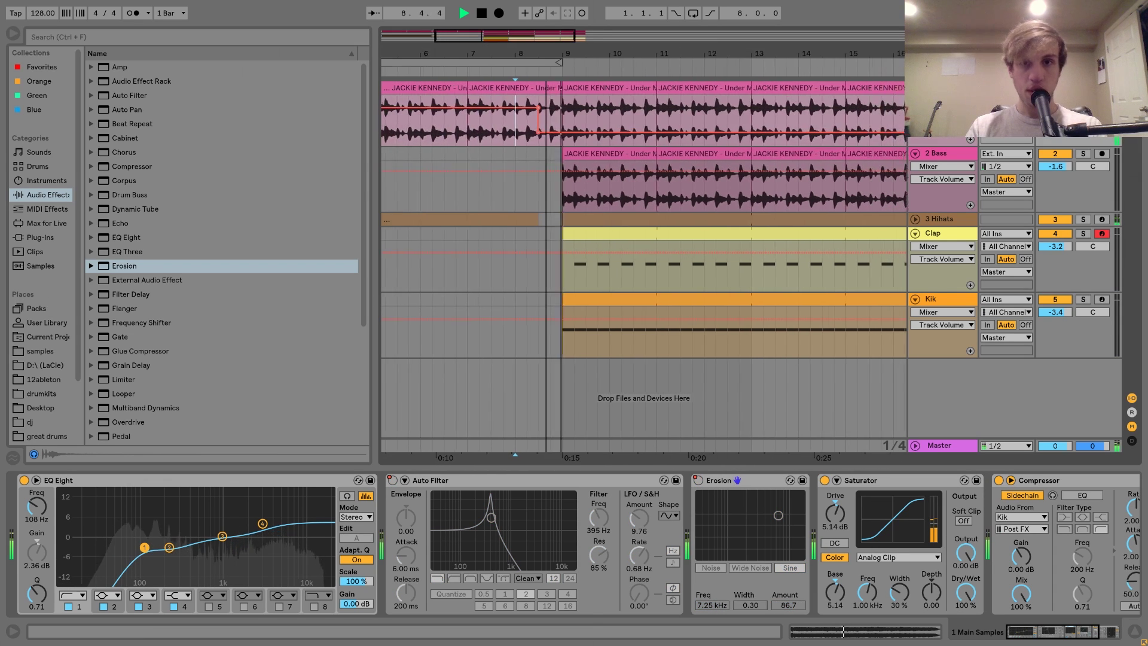
Step: Collapse the Bass and Main Samples tracks, play on into bar 11 and stop
click(916, 153)
click(915, 87)
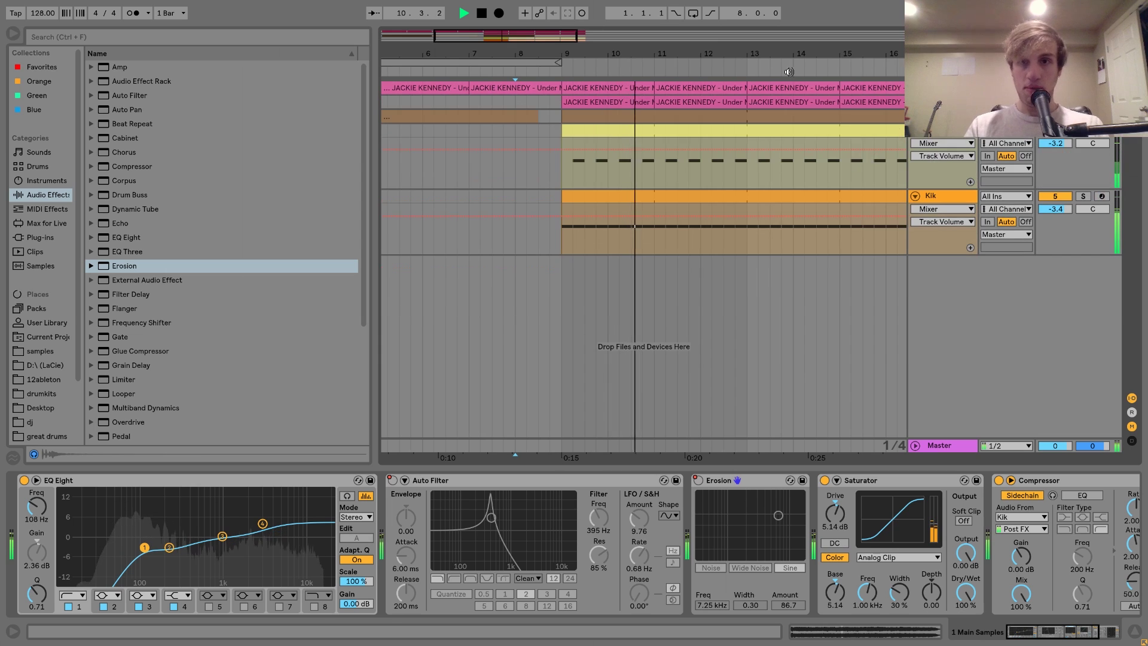
drag(623, 71, 571, 55)
key(space)
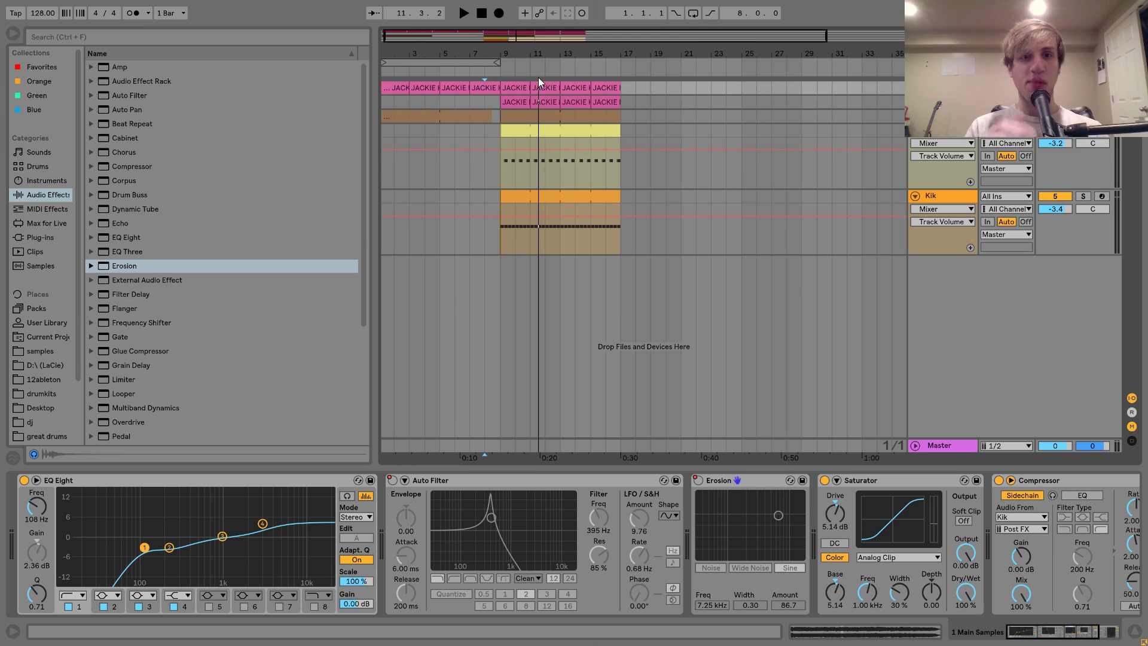
scroll(524, 85, left, 1)
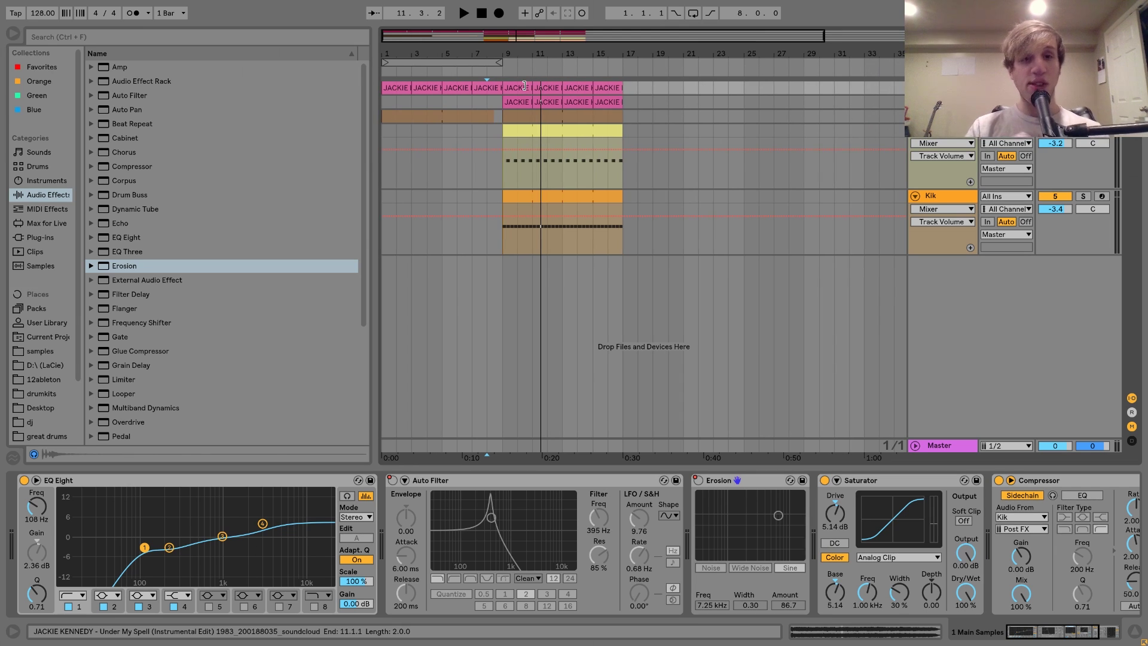